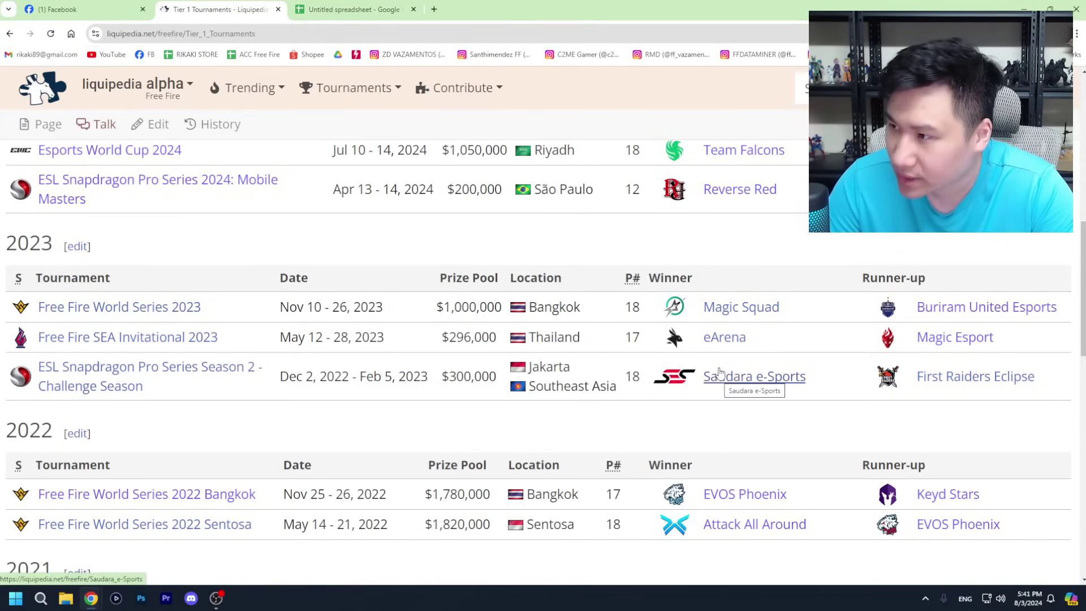
Step: Switch to the untitled Google Sheets spreadsheet and enter the headers TIER 1 in C3 and TIER 2 in D3
scroll(719, 371, up, 1)
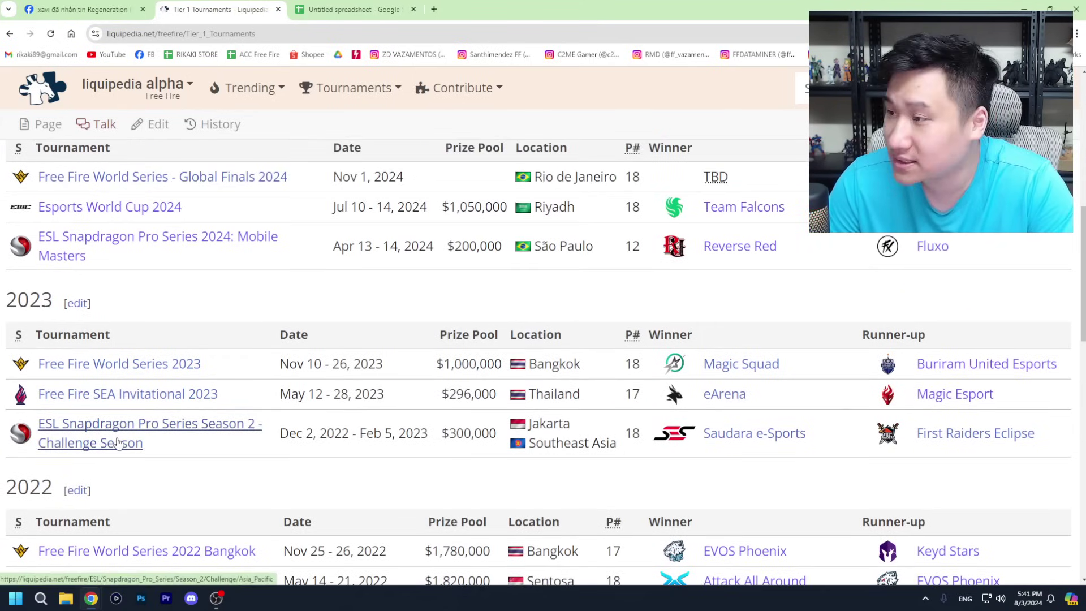
scroll(154, 401, up, 2)
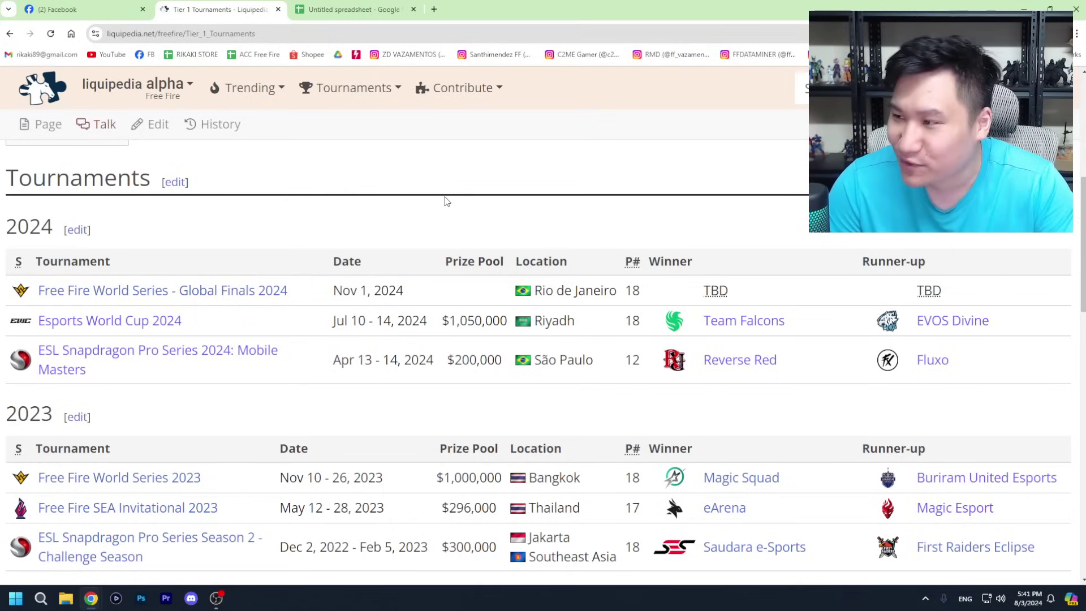
click(377, 14)
click(271, 233)
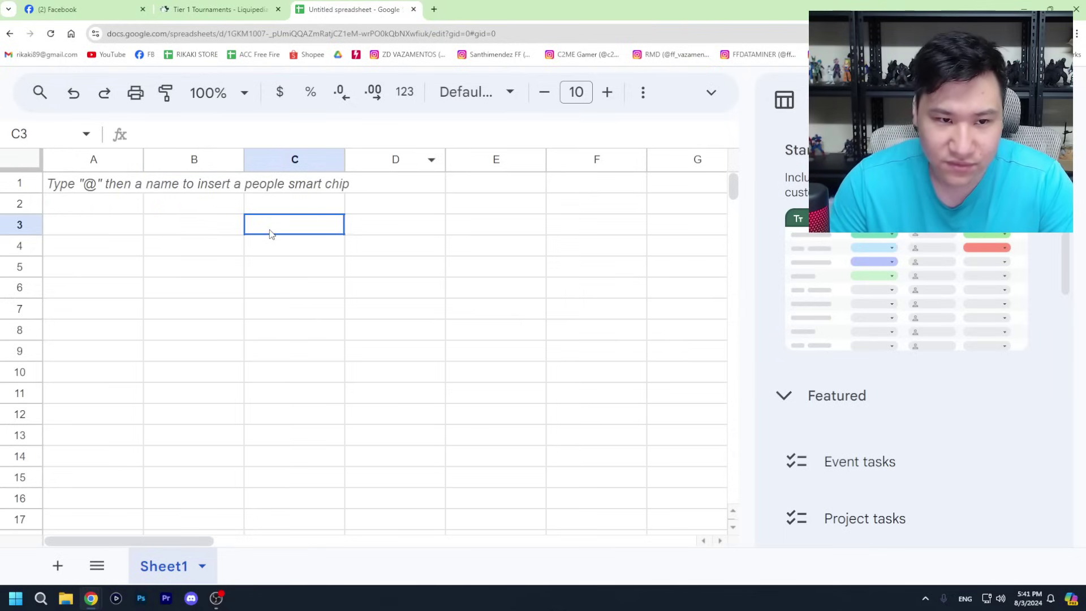
text(TIER 1)
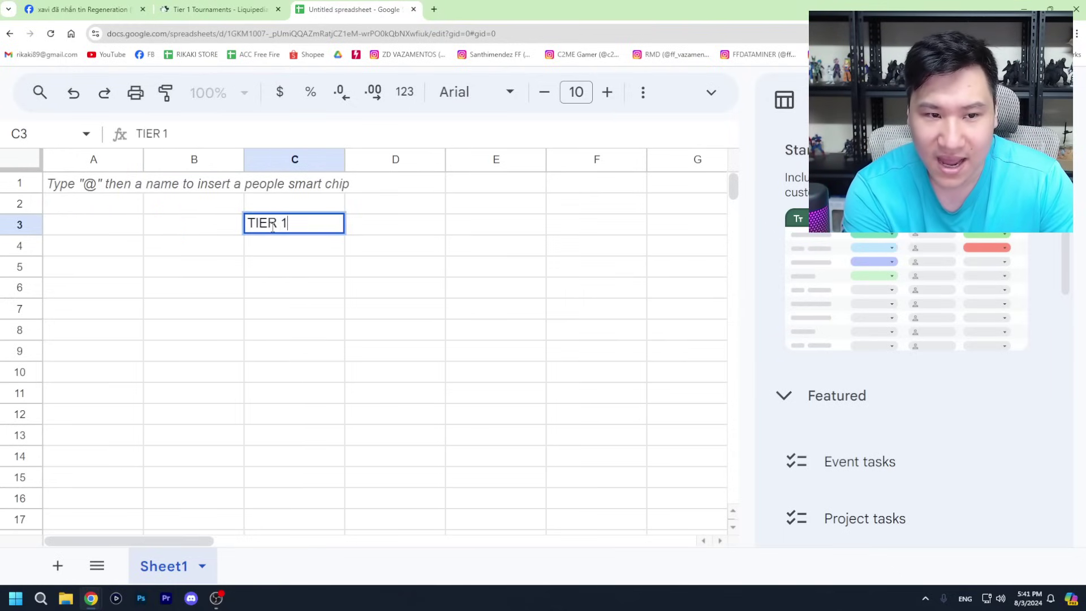
key(Tab)
text(TIER 2)
key(Tab)
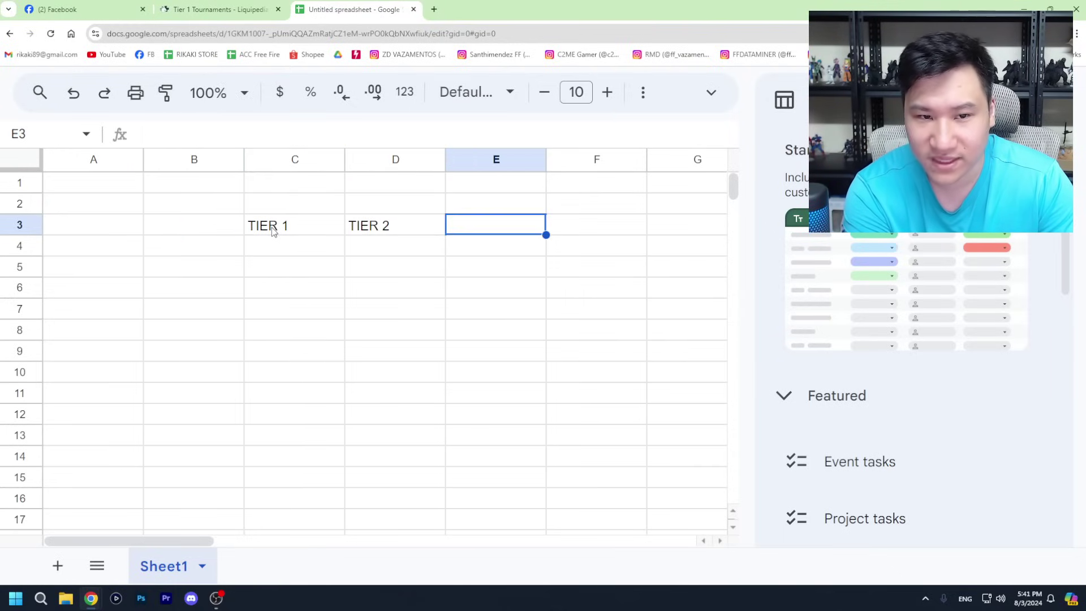
Step: Enter the header TIER 3 in E3 and leave F3 empty
text(TIER)
key(Tab)
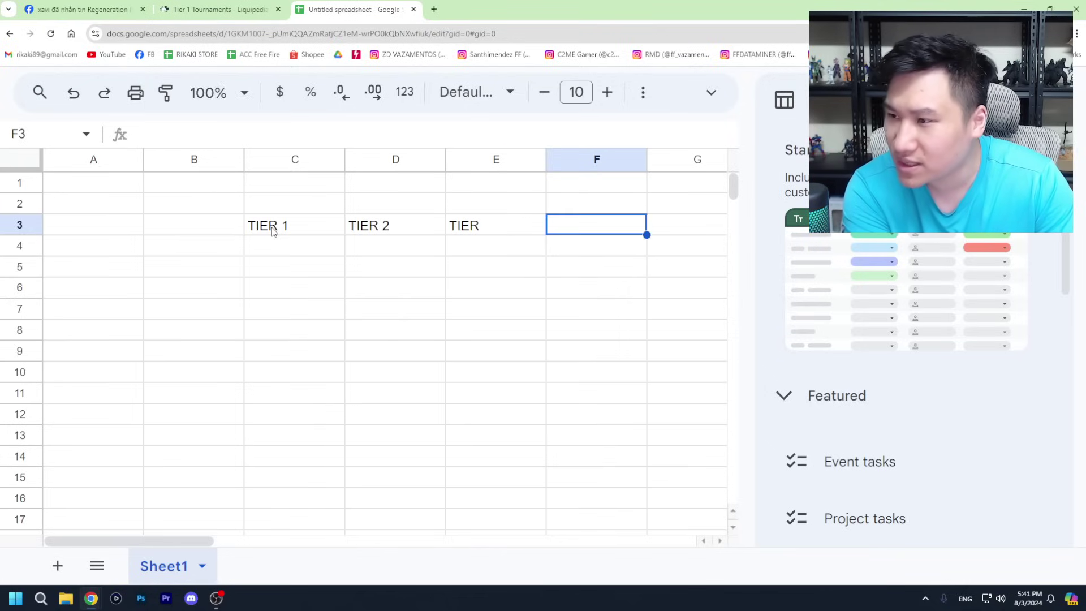
text(3)
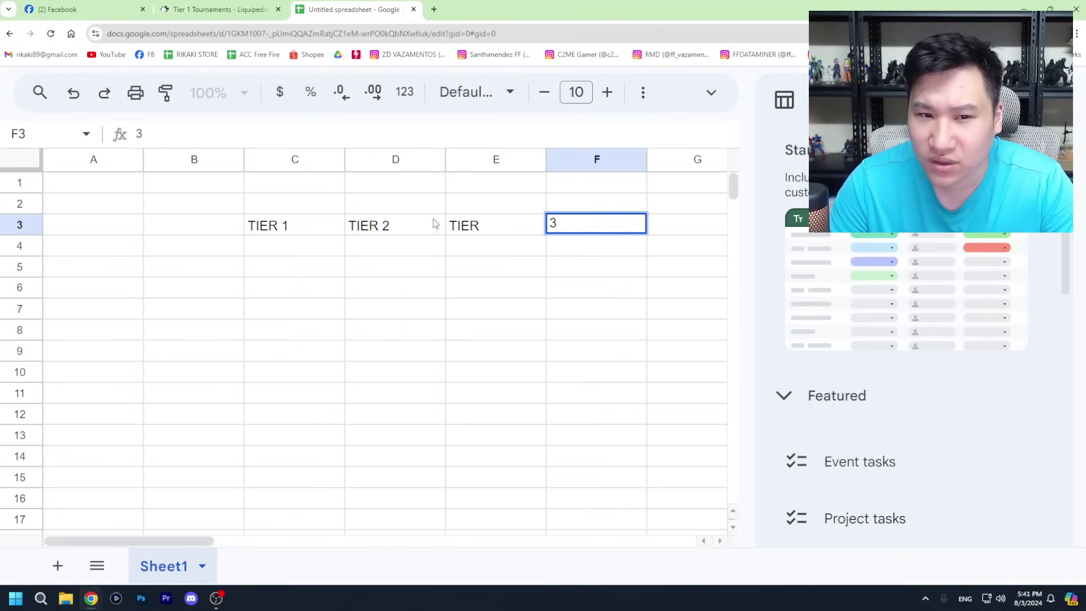
click(521, 226)
double_click(521, 226)
text(3)
key(Tab)
key(Delete)
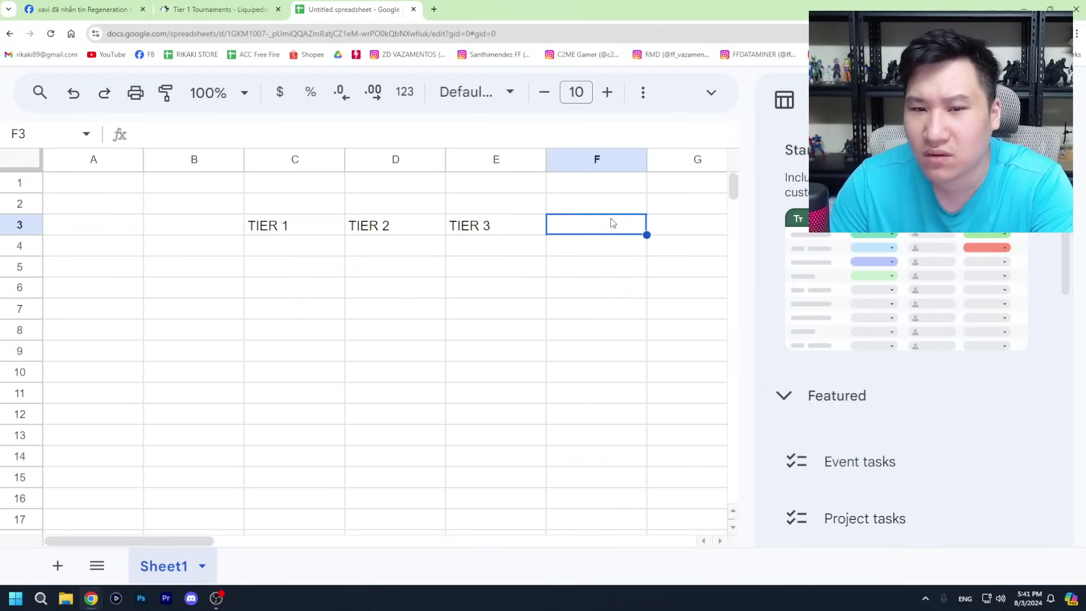
Step: Enter the header TEAM in B3, in front of the tier headers
click(168, 269)
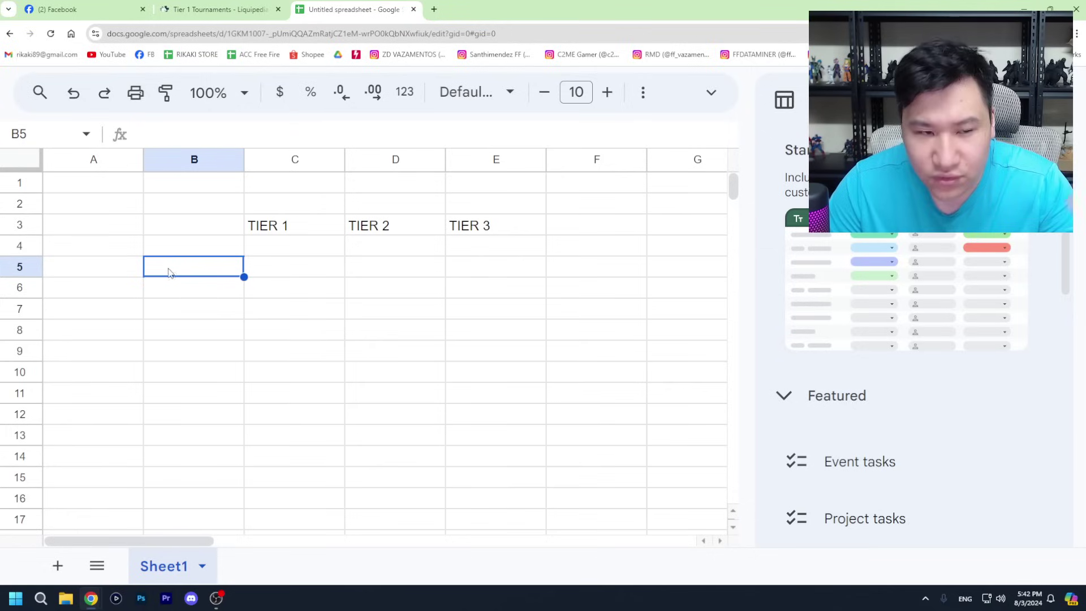
click(166, 232)
text(TEAM)
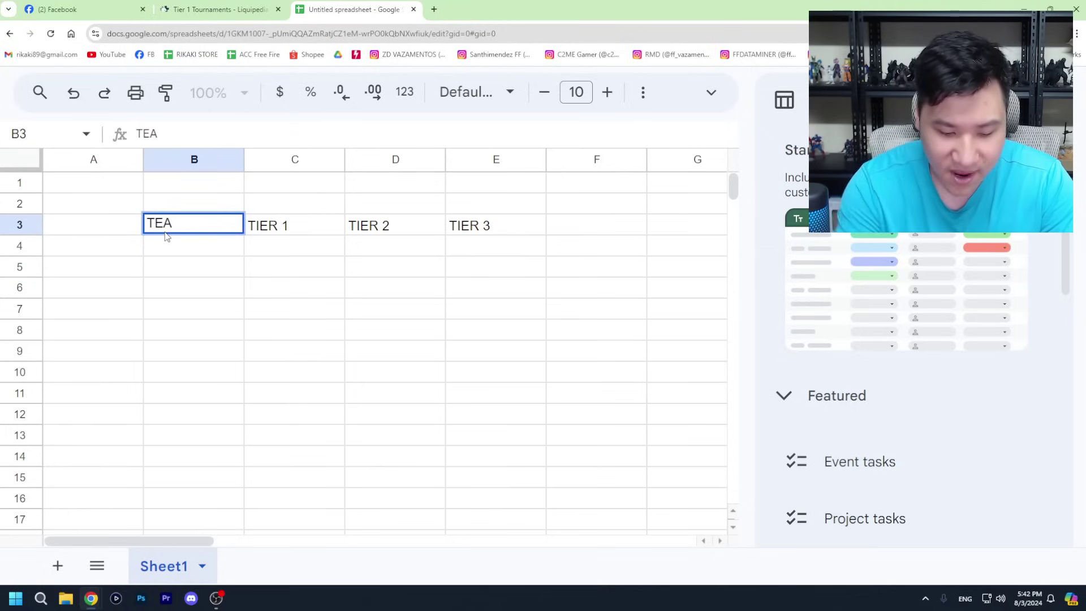
key(Return)
key(Left)
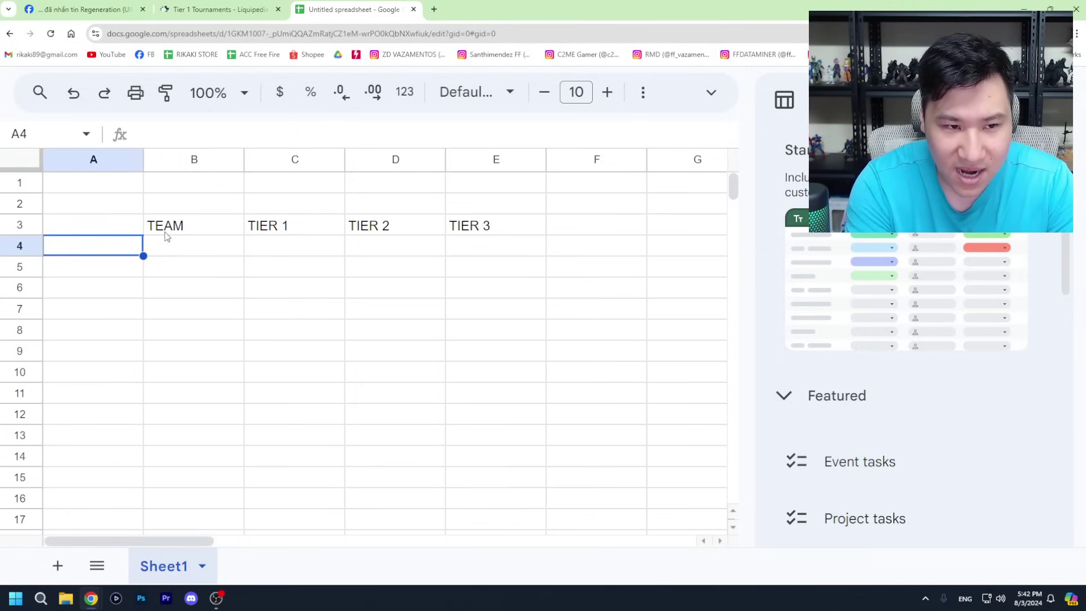
Step: Enter the team HQ ESPORTS in B5 and the value 1 for it in C5
key(Down)
key(Right)
text(HQ ESPORTS)
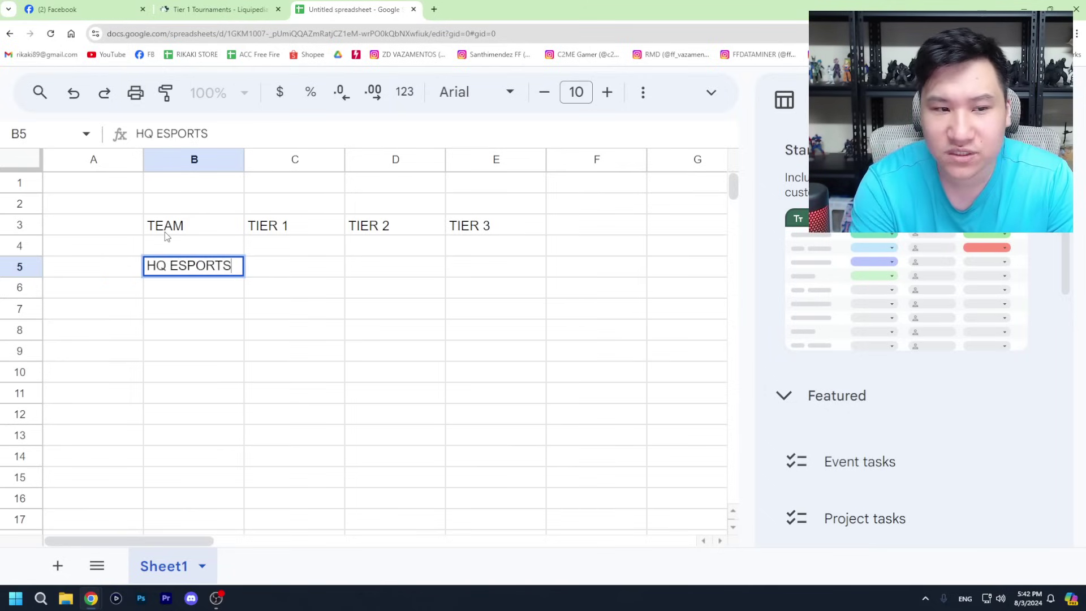
key(Tab)
text(1)
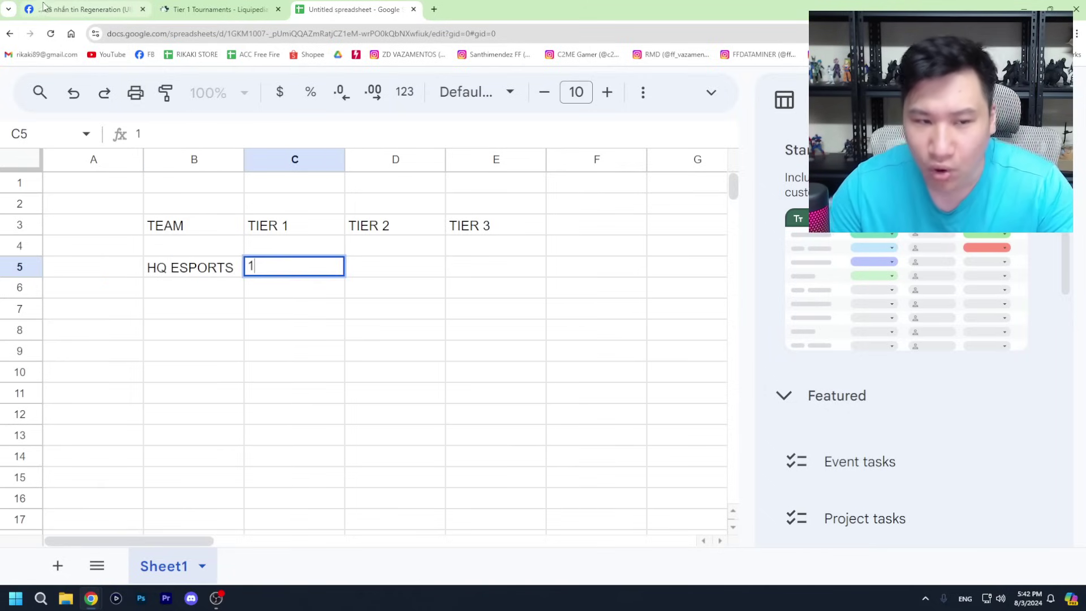
key(BackSpace)
text(1)
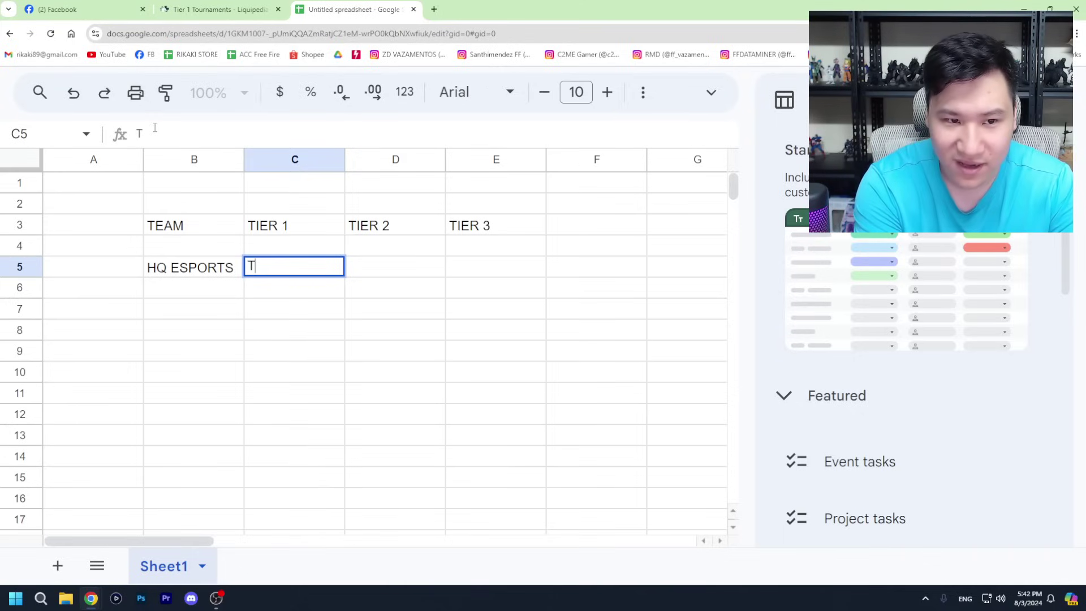
click(509, 286)
drag(194, 159, 487, 184)
click(491, 96)
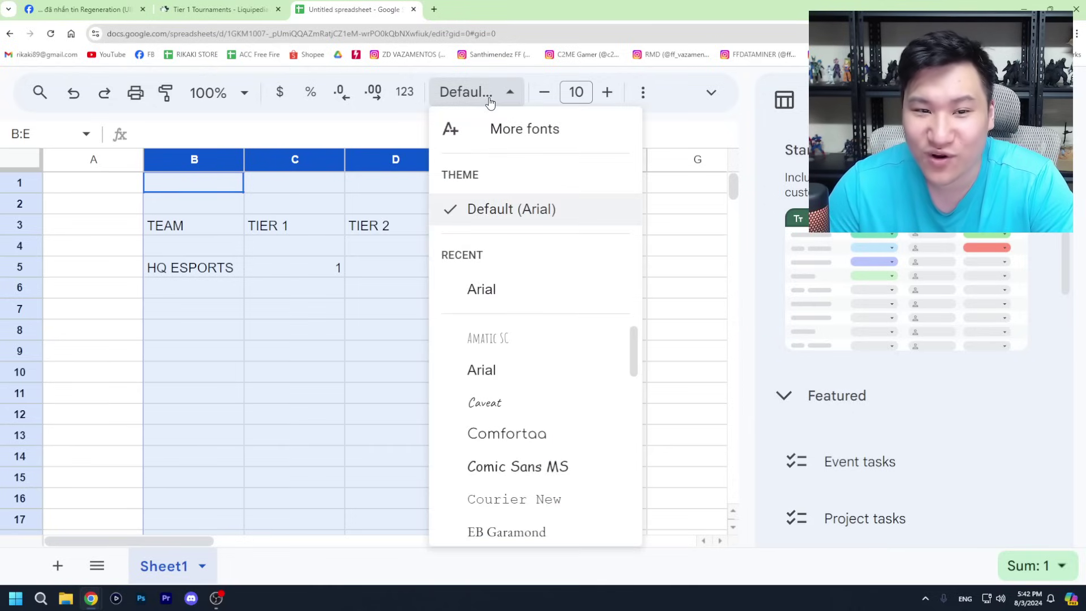
click(447, 92)
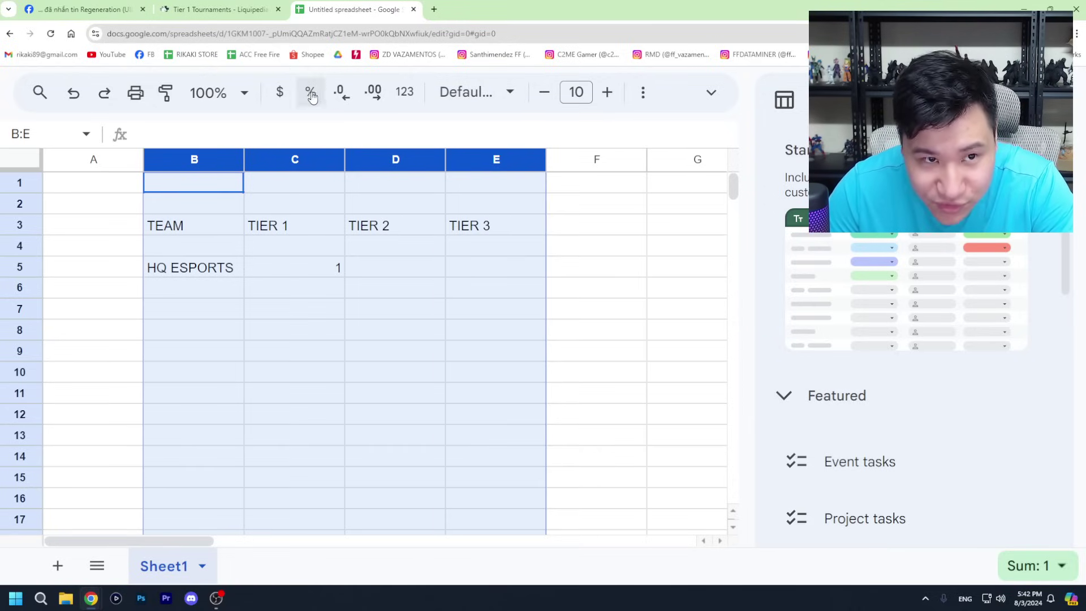
click(503, 95)
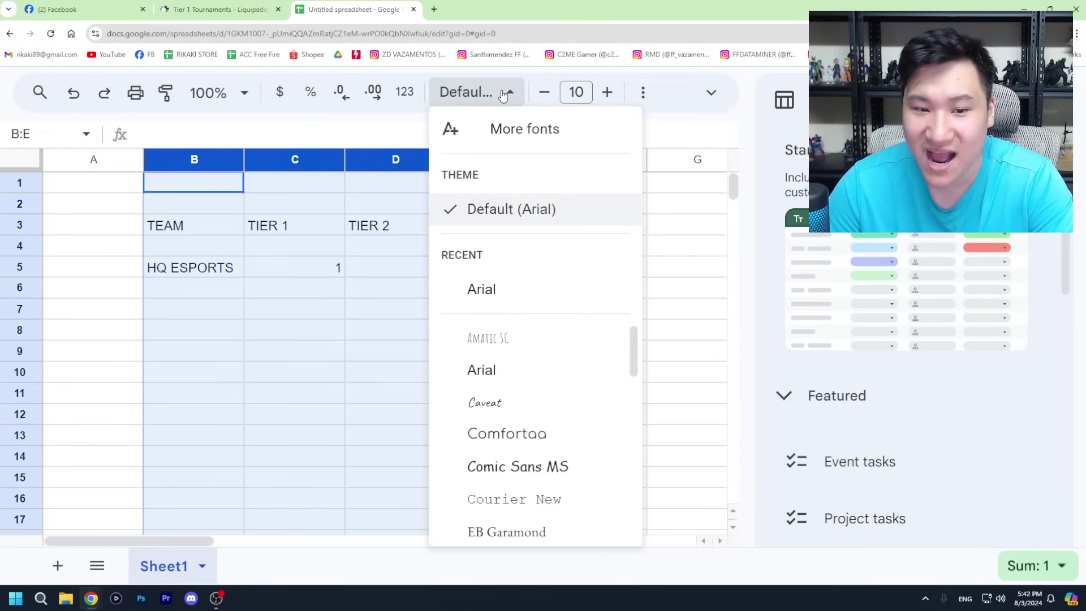
click(503, 96)
click(588, 225)
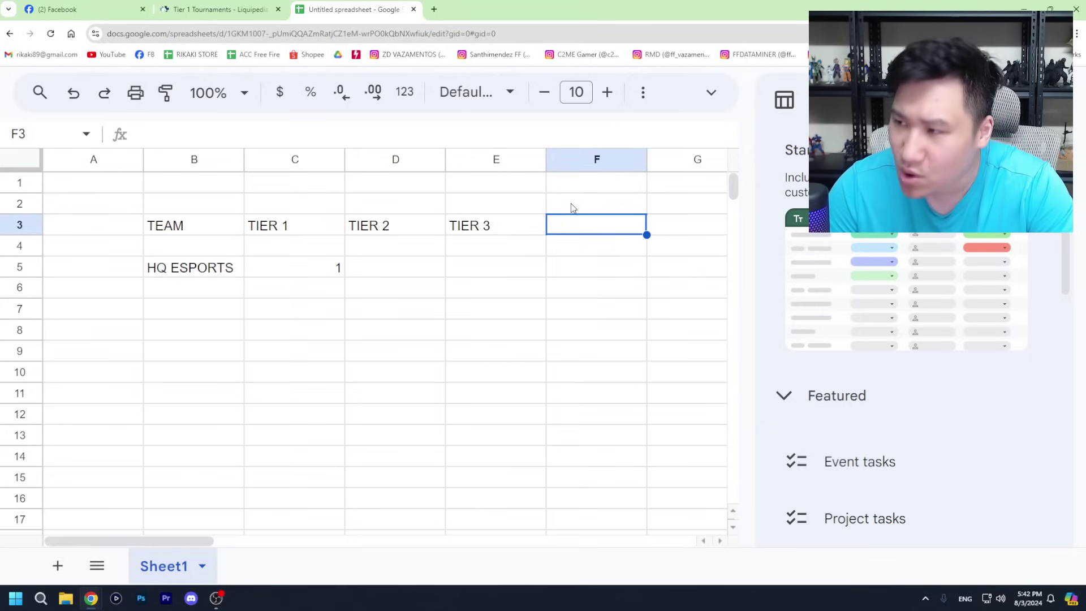
Step: Center the contents of the range B3:E13 horizontally
drag(170, 226, 496, 451)
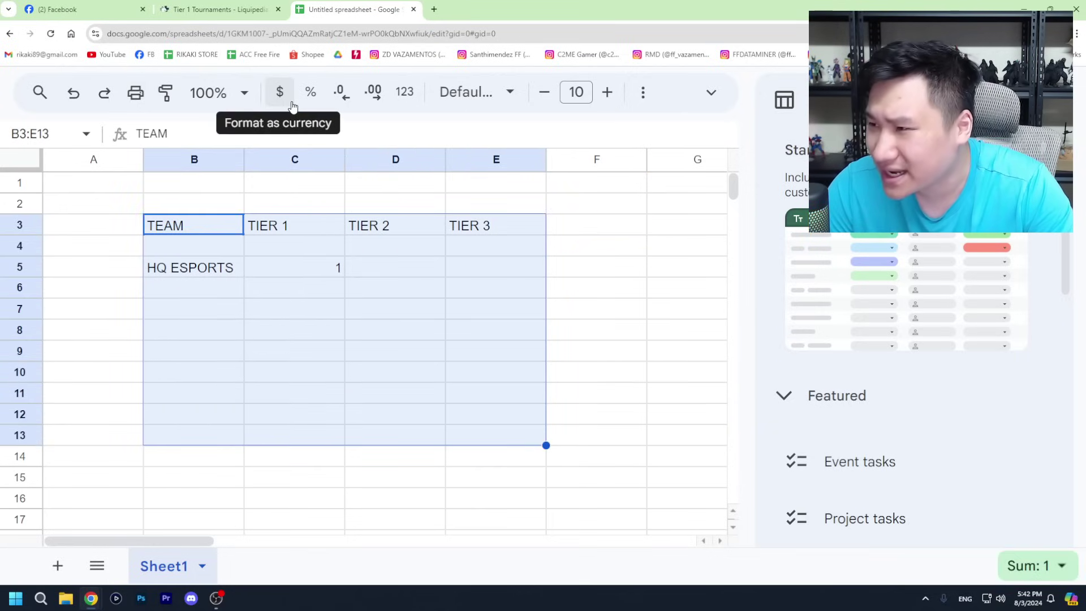
click(642, 96)
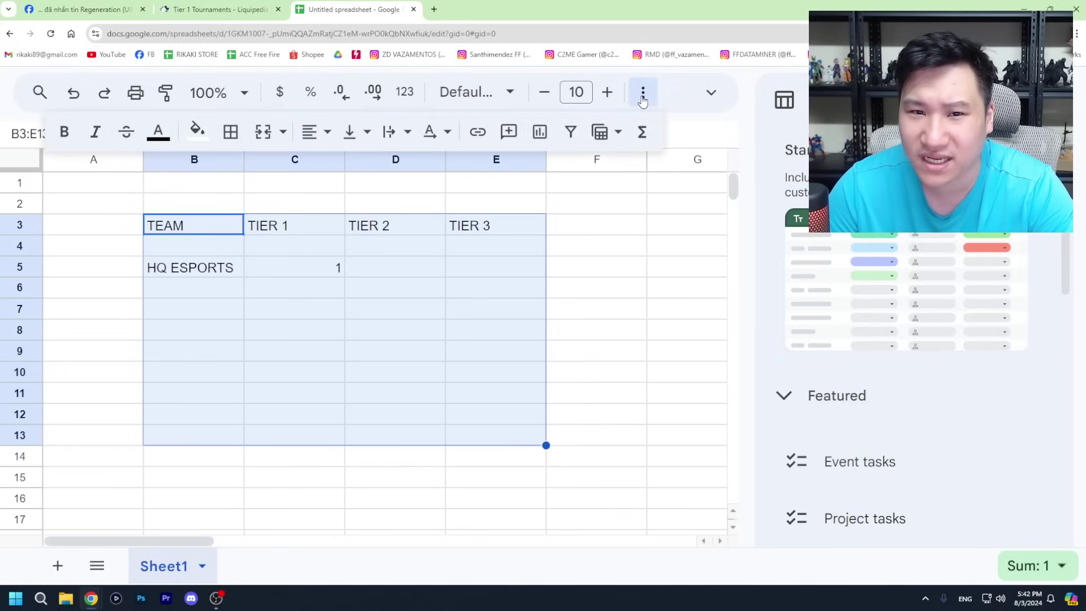
click(327, 132)
click(346, 171)
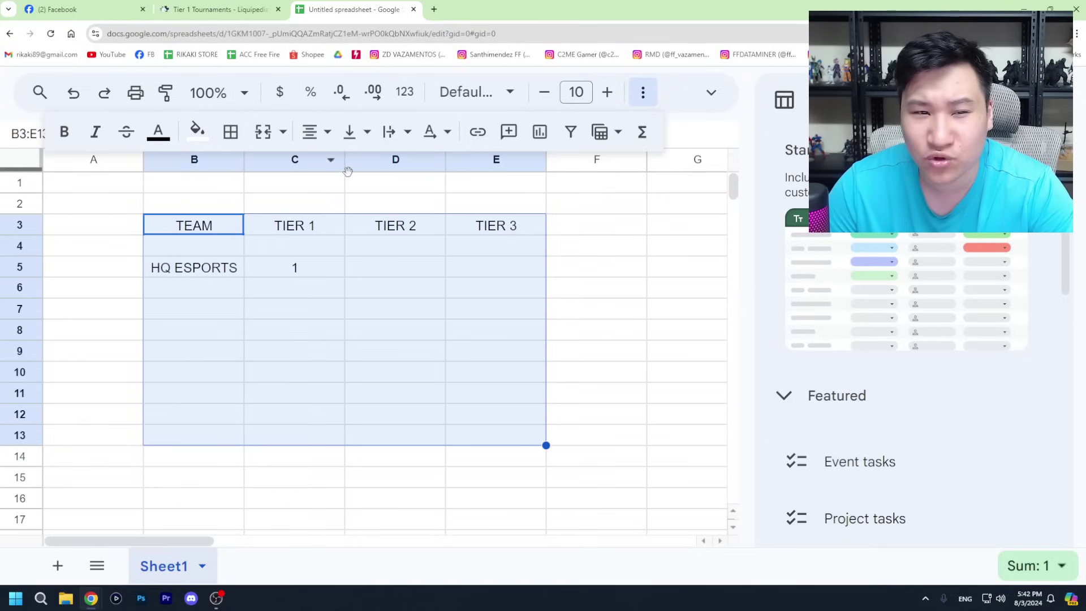
click(635, 309)
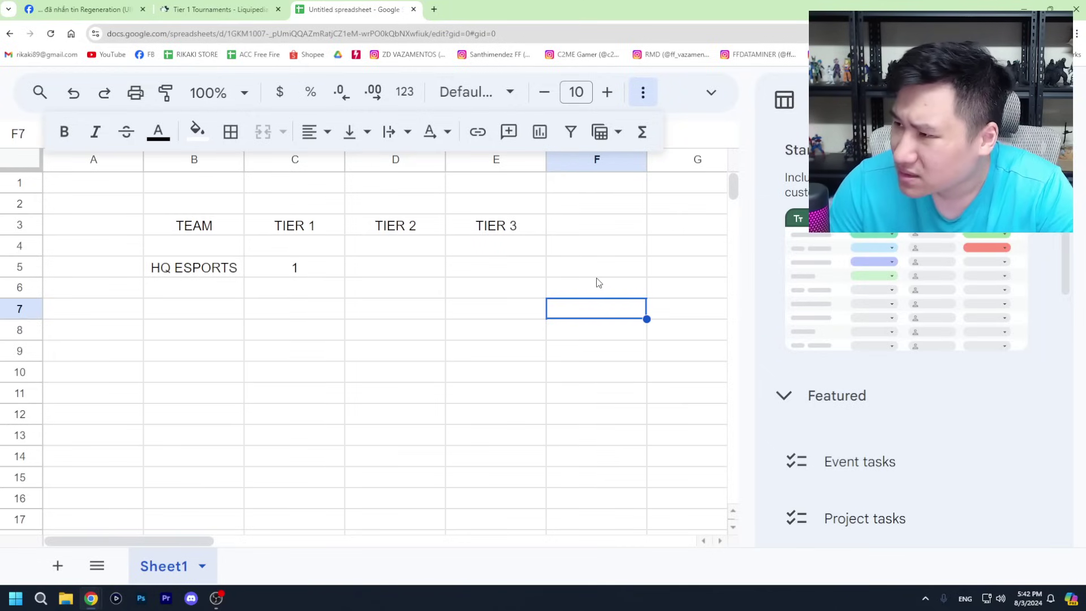
click(563, 261)
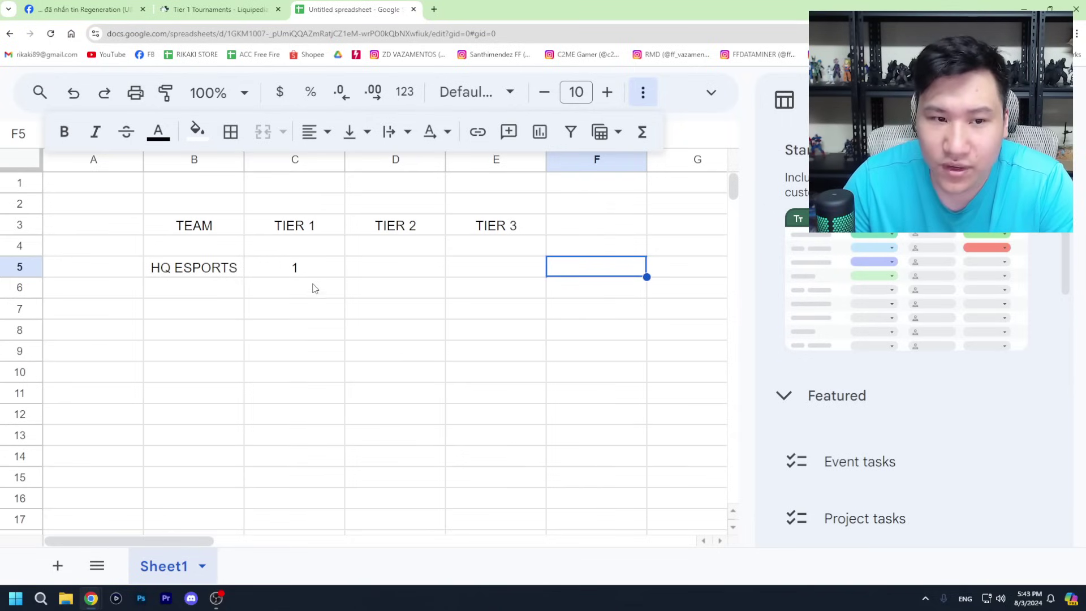
Step: Replace the TIER 1 entry for HQ ESPORTS in C5 with "Vô địch x 1"
double_click(333, 269)
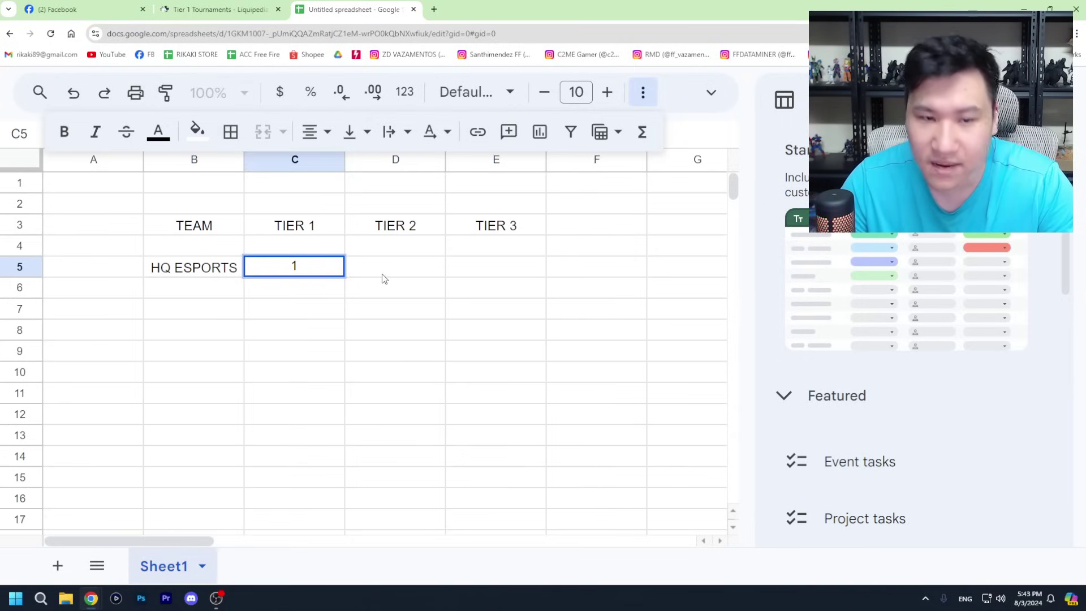
key(BackSpace)
text(Vô đ)
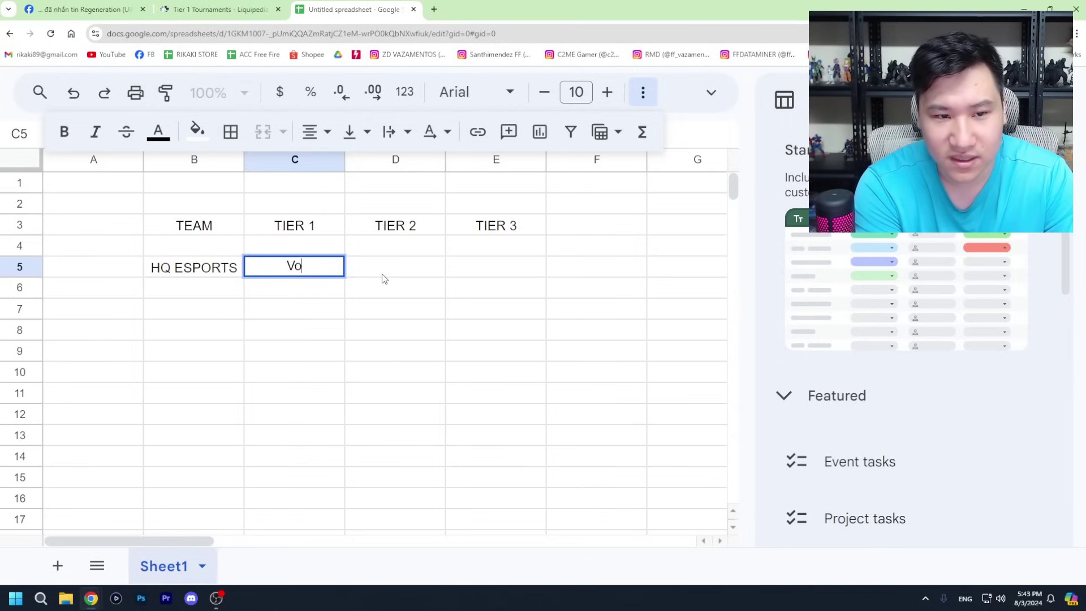
text(ịch x 1)
key(Return)
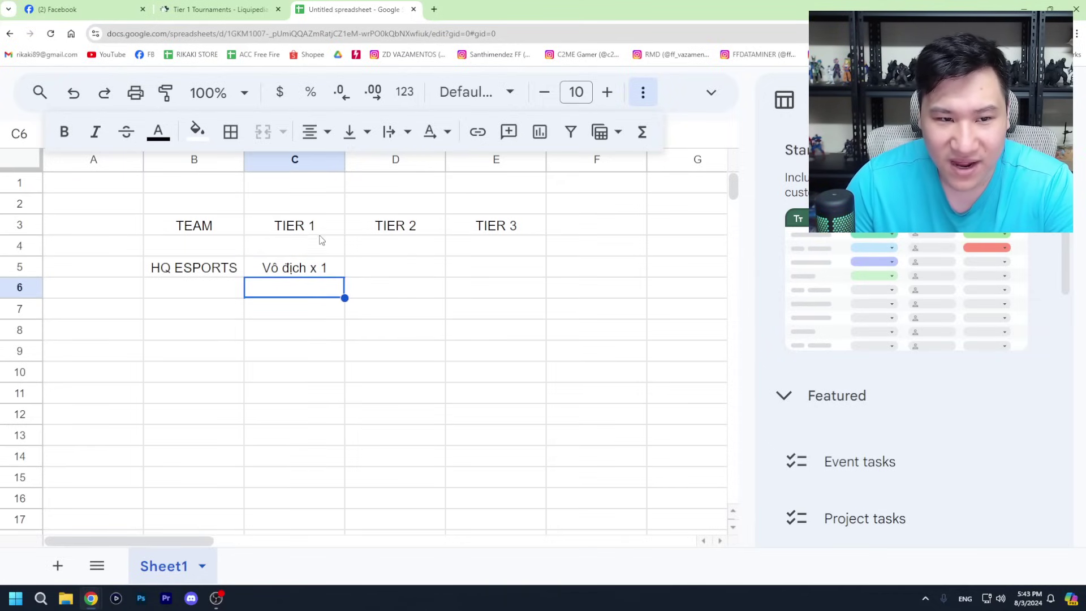
Step: Switch to Liquipedia's Tier 1 tournaments list and open the page of HQ Esports, the Asia Championship 2021 winner, in a new tab
click(226, 9)
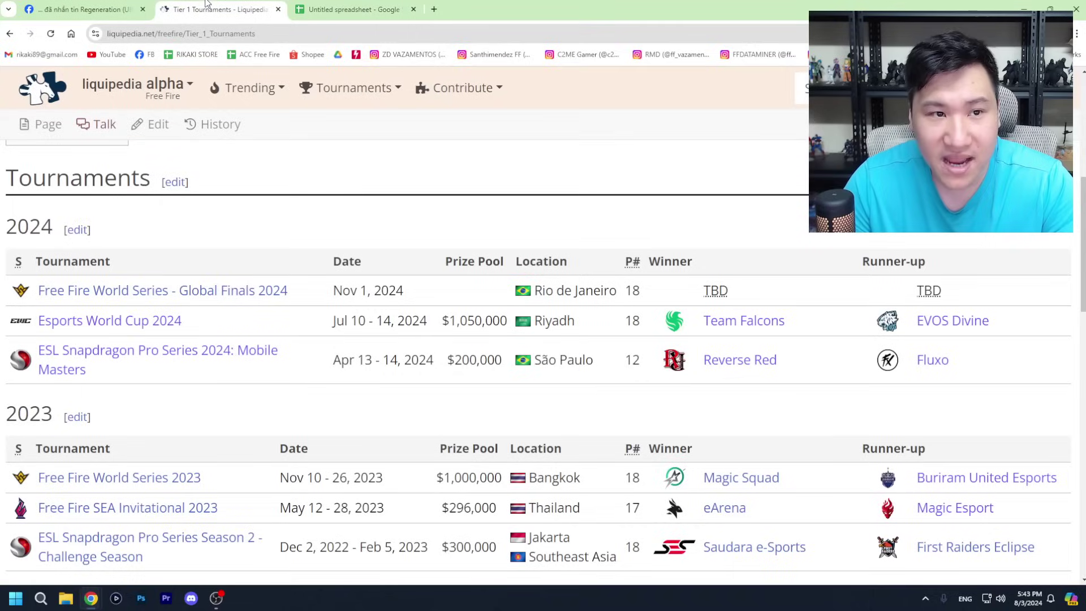
click(332, 10)
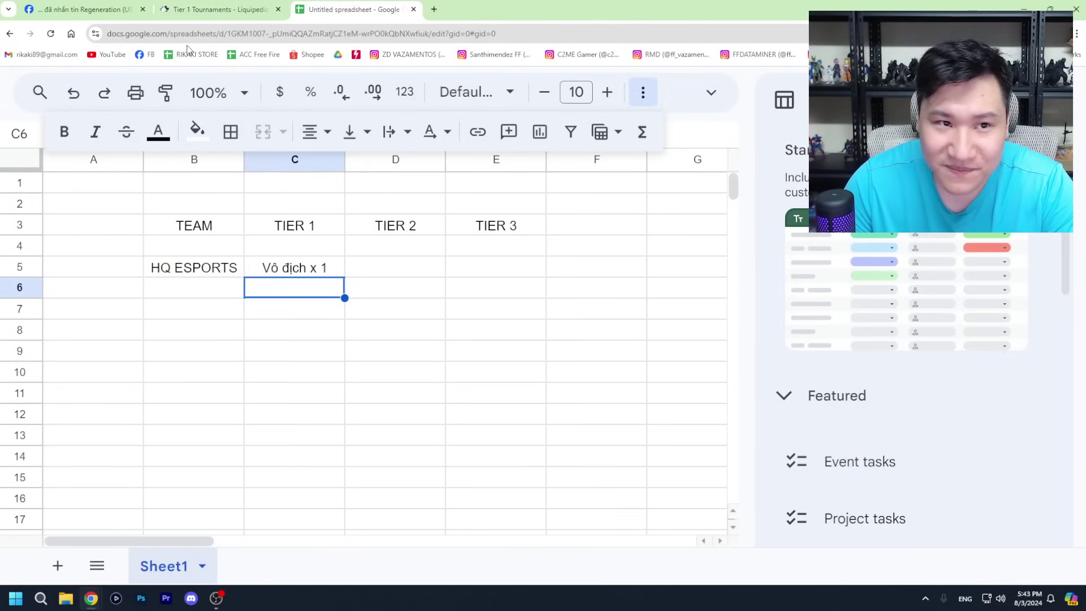
click(220, 9)
scroll(758, 380, down, 10)
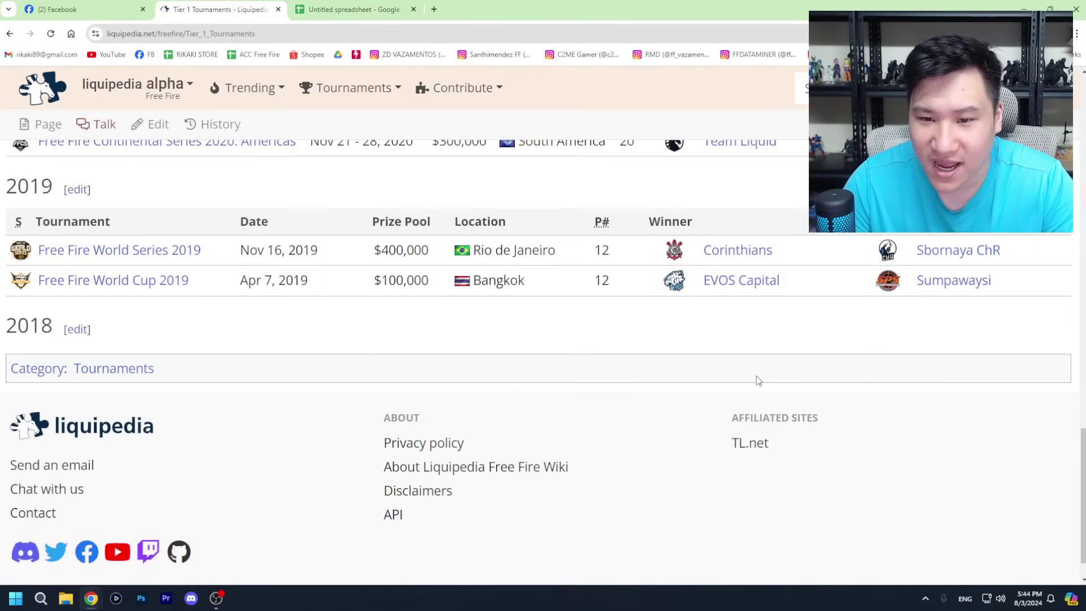
scroll(757, 379, up, 5)
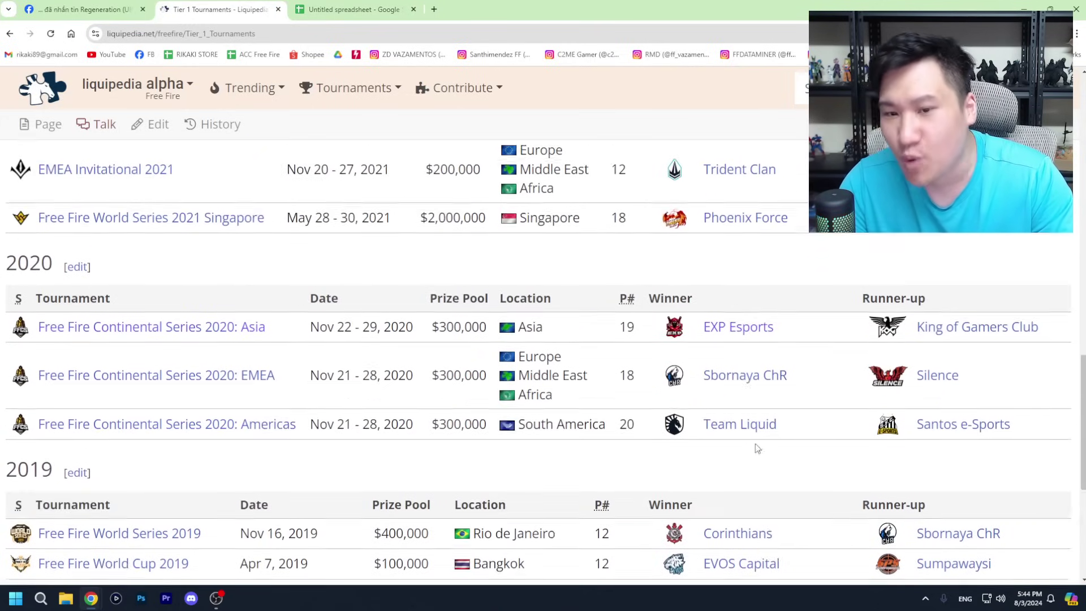
scroll(755, 444, up, 3)
middle_click(736, 293)
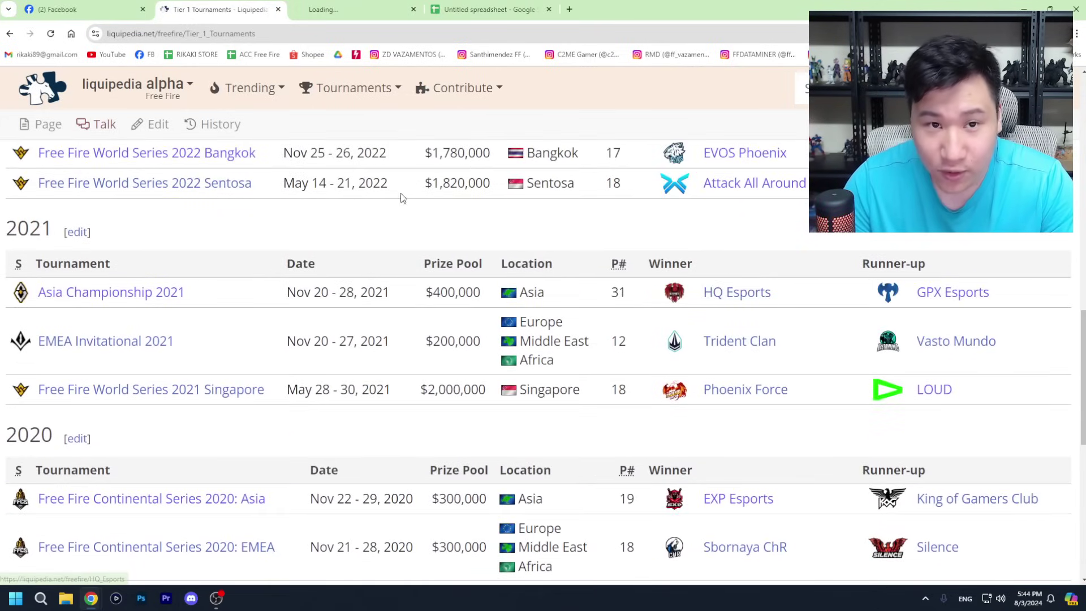
click(363, 8)
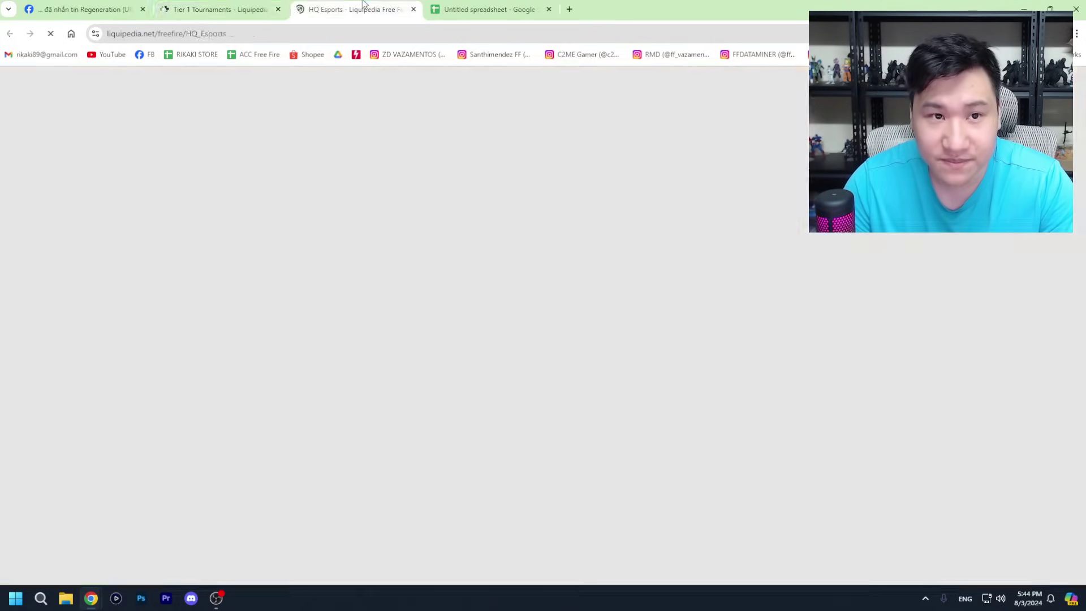
Step: Open the extended list of results from HQ Esports' achievements and review its placements by tournament tier
scroll(420, 406, down, 15)
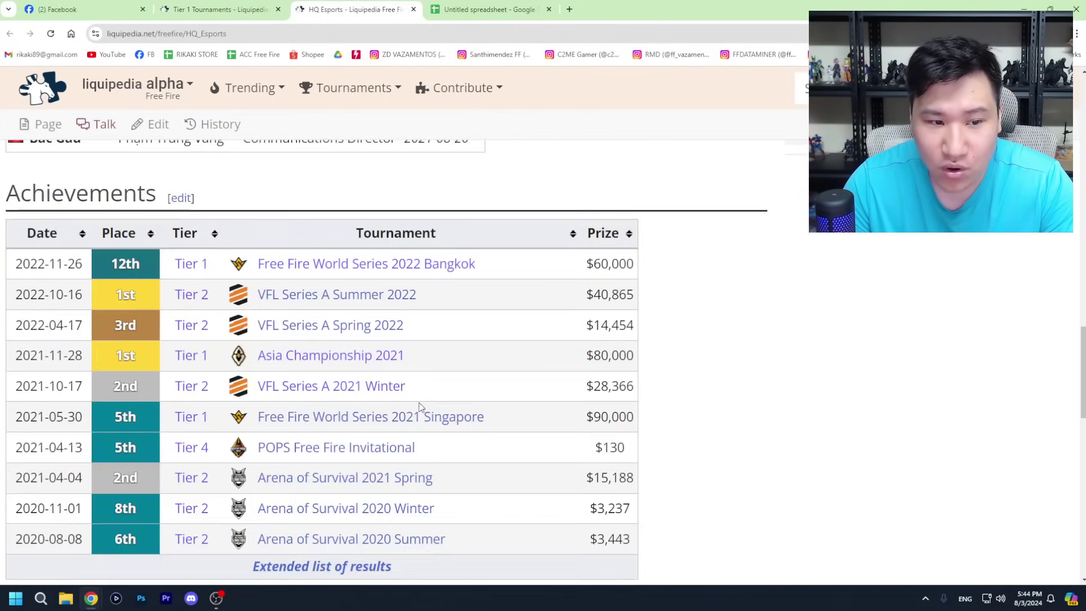
scroll(420, 406, down, 5)
click(353, 342)
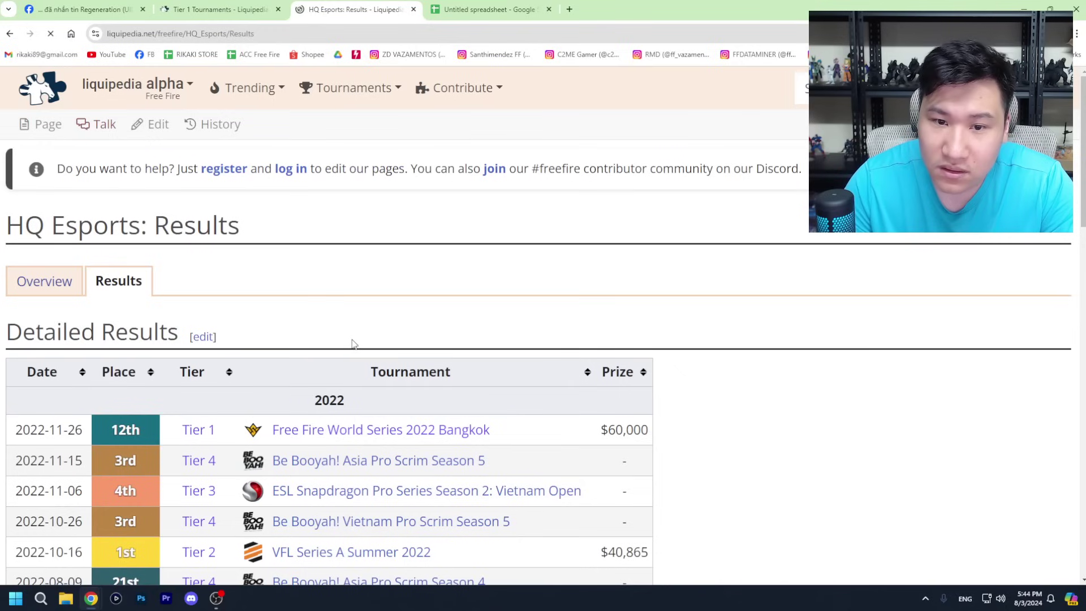
scroll(371, 359, down, 15)
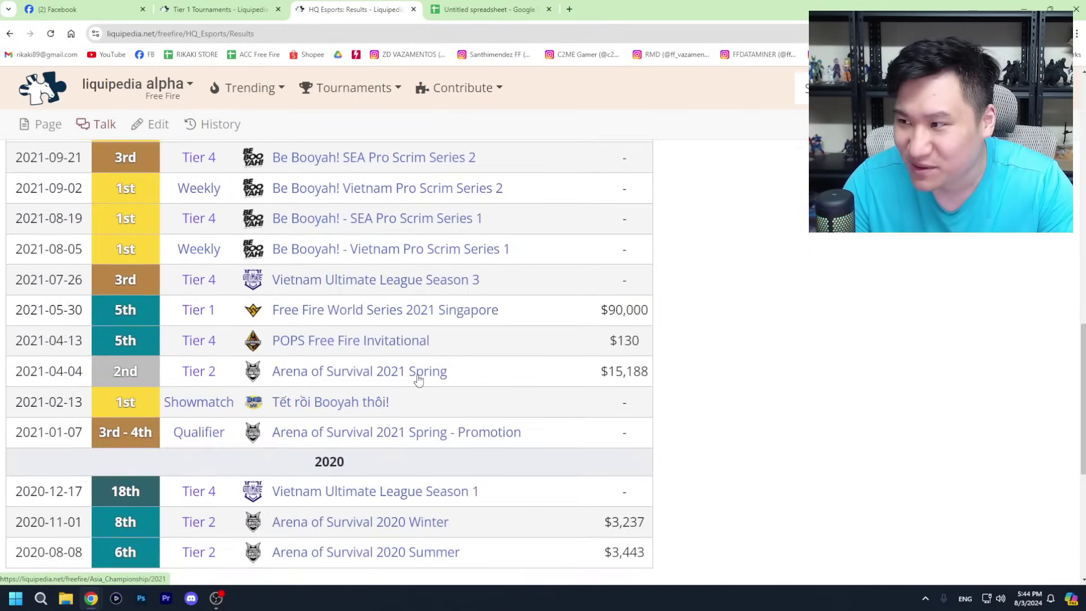
Step: Examine HQ Esports' 2020 and early 2021 placements in Tier 1 and Tier 2 tournaments, including Arena of Survival 2021 Spring
scroll(418, 380, down, 5)
scroll(260, 386, up, 4)
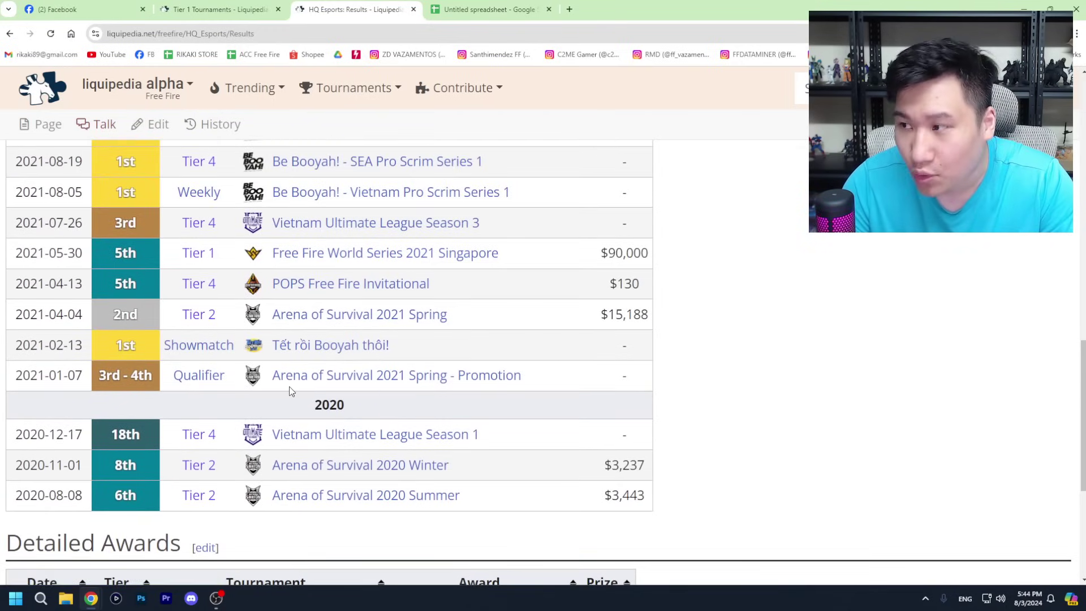
scroll(290, 391, up, 2)
scroll(317, 393, up, 1)
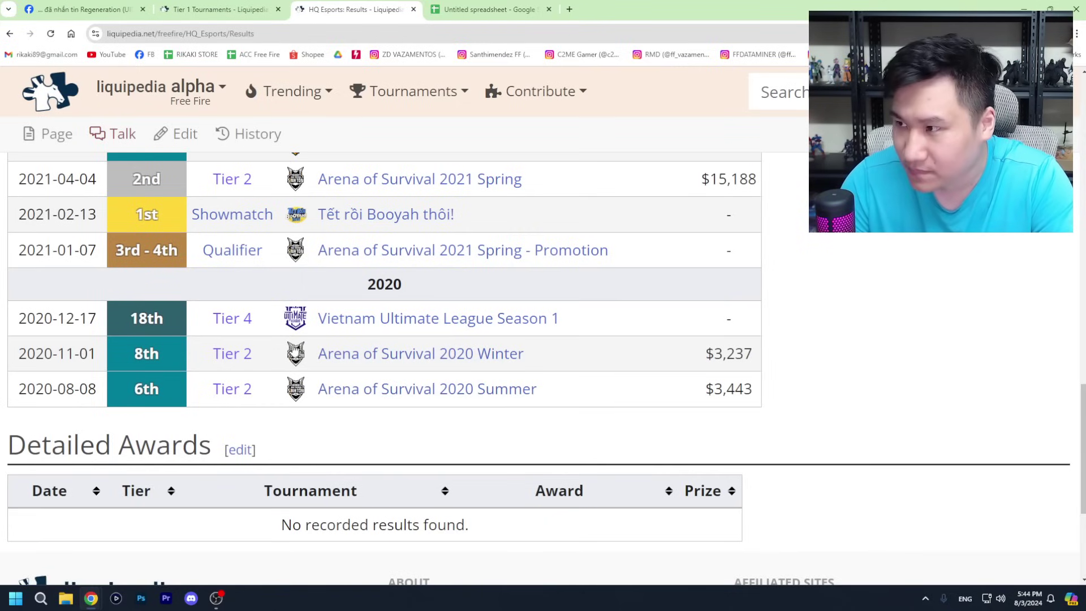
scroll(294, 351, up, 1)
scroll(443, 458, up, 1)
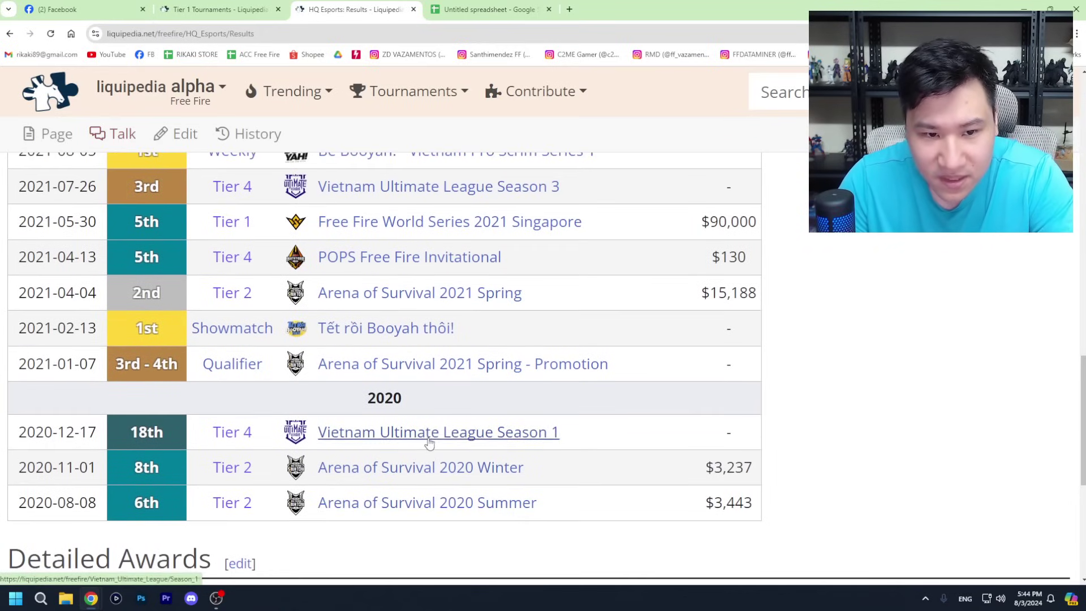
scroll(430, 443, up, 1)
scroll(441, 424, up, 1)
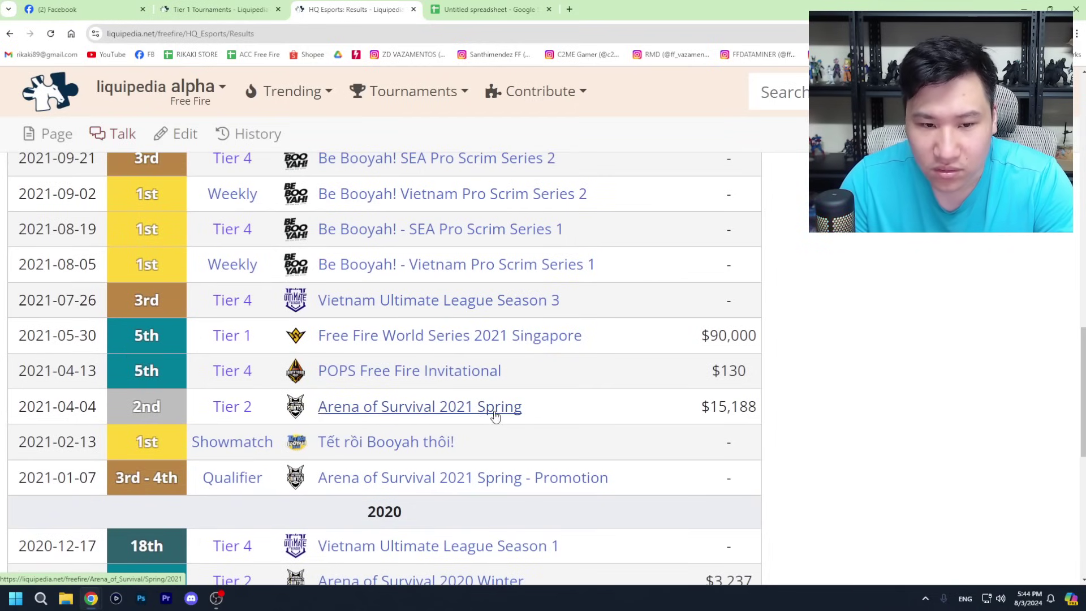
drag(551, 409, 134, 403)
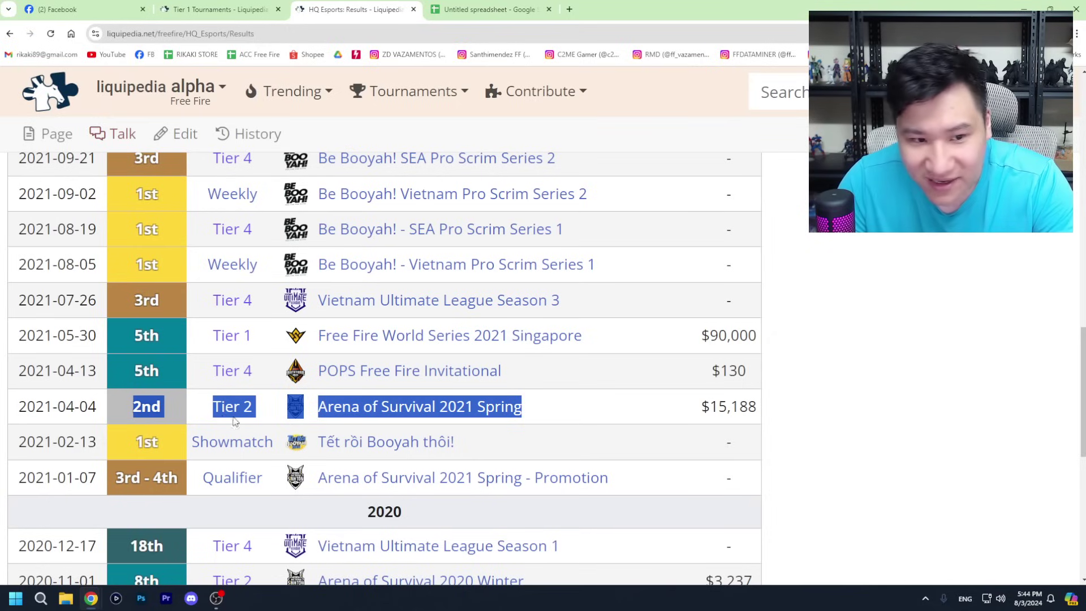
click(270, 411)
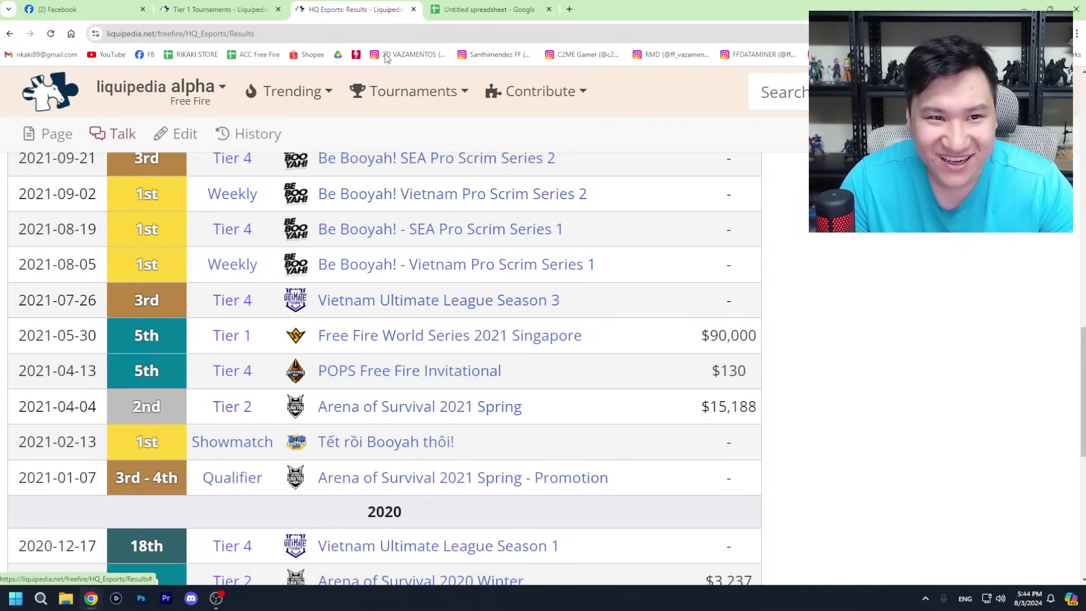
Step: Switch to the spreadsheet and enter "Á quân x 1" as HQ ESPORTS' TIER 2 result in D5
click(498, 11)
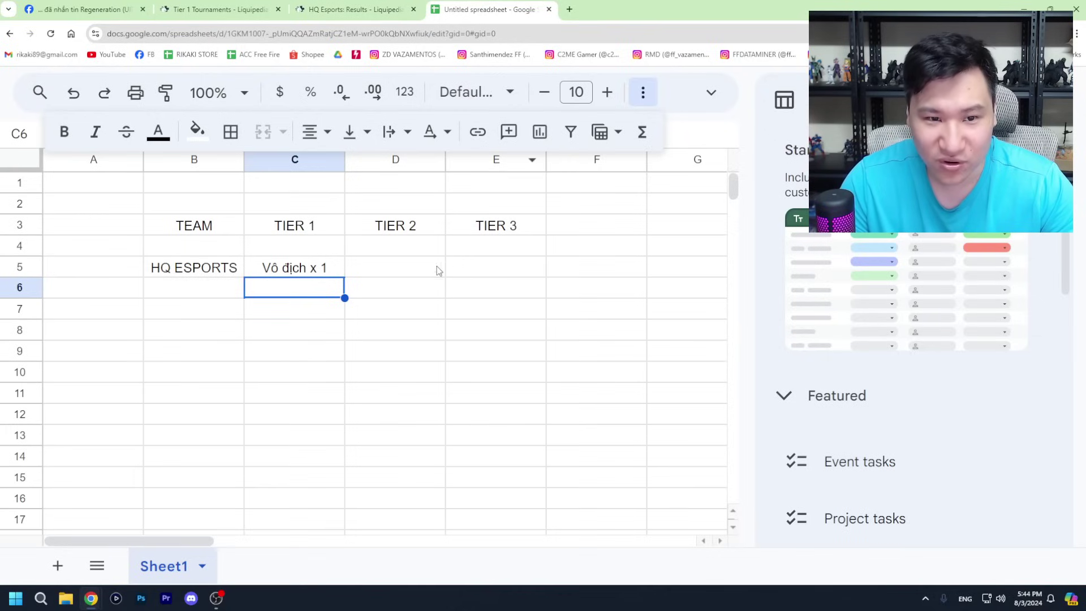
click(420, 276)
text(Á quân x 1)
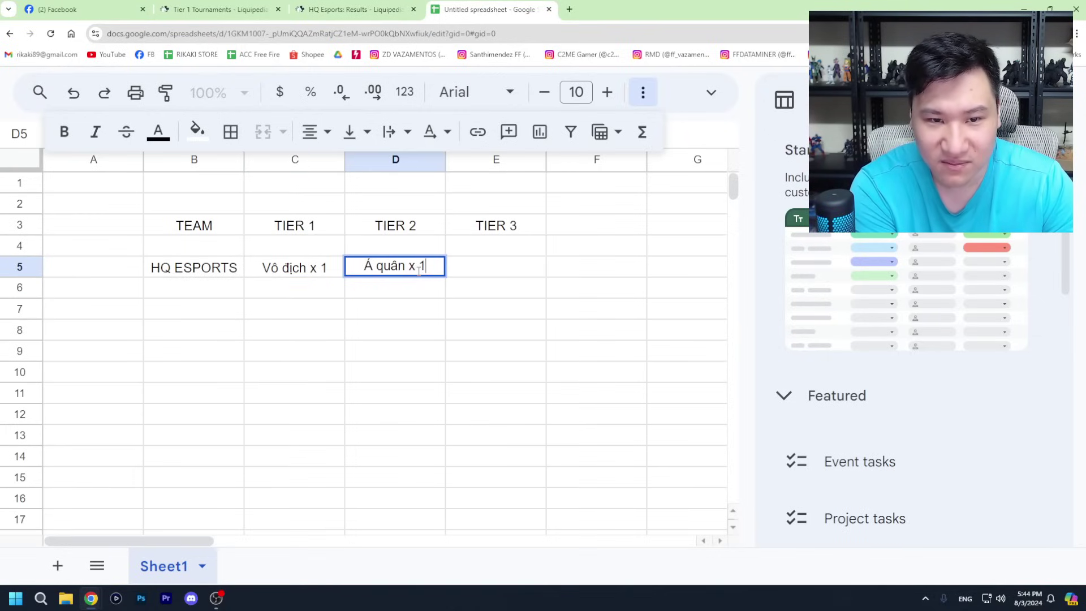
key(Return)
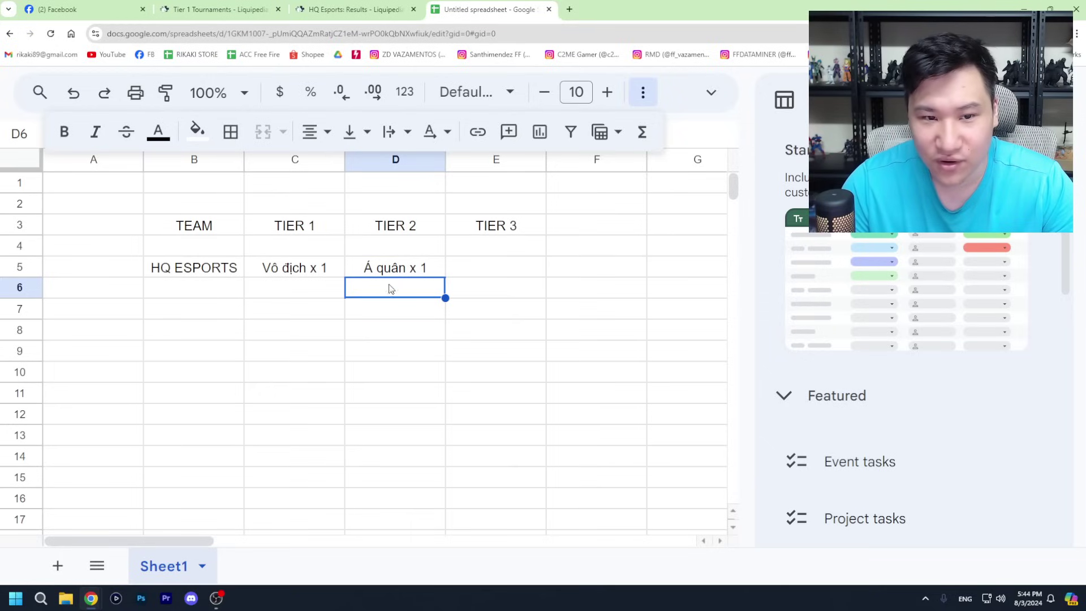
Step: Return to HQ Esports' Liquipedia results and examine its 2021 placements from Free Fire World Series 2021 Singapore up to Asia Championship 2021
click(394, 12)
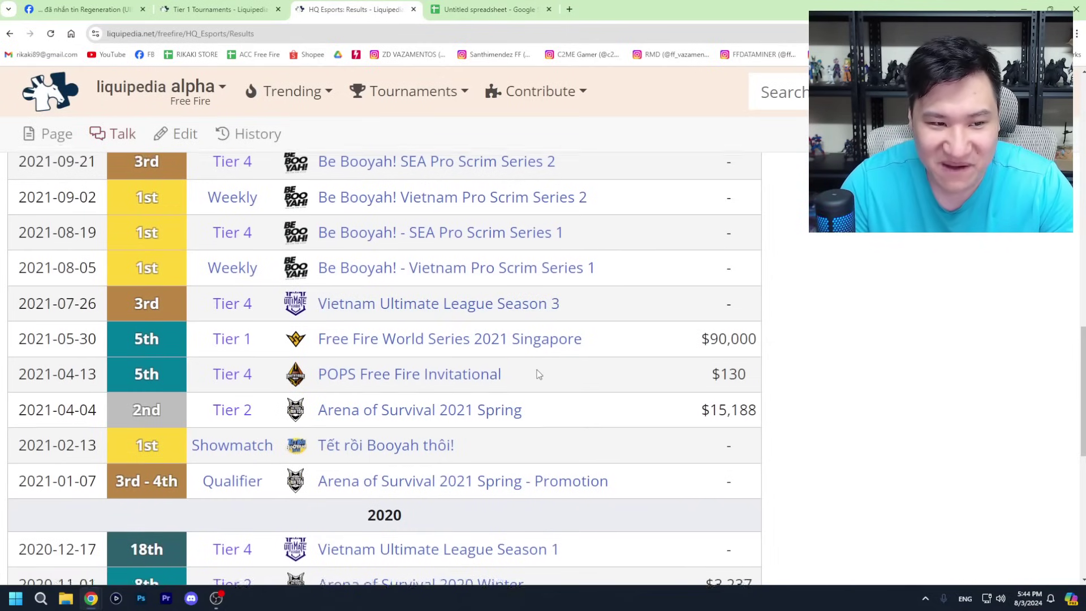
scroll(538, 370, up, 1)
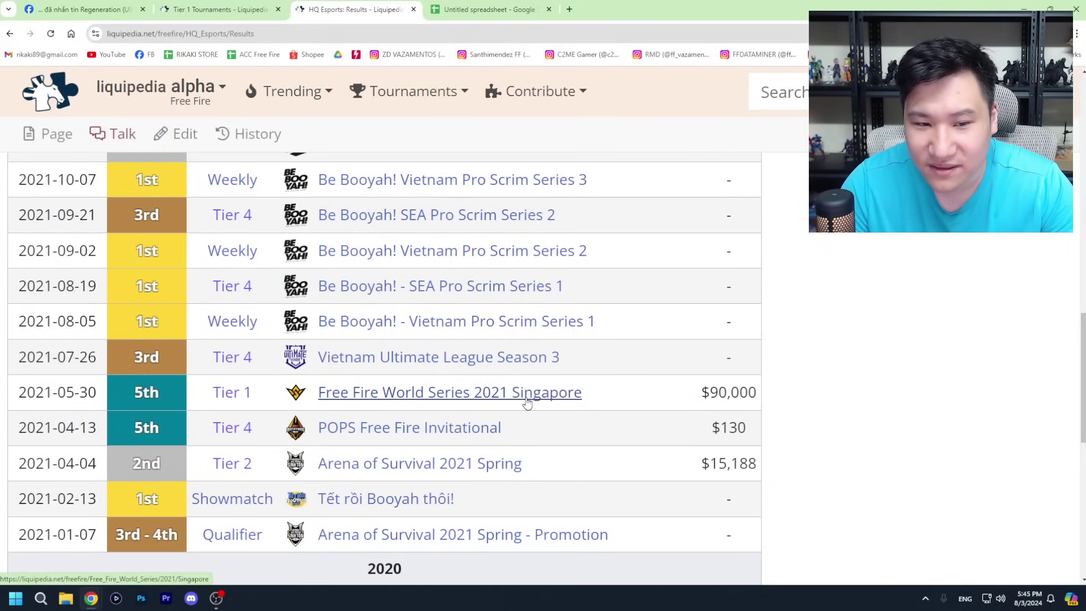
drag(159, 393, 151, 395)
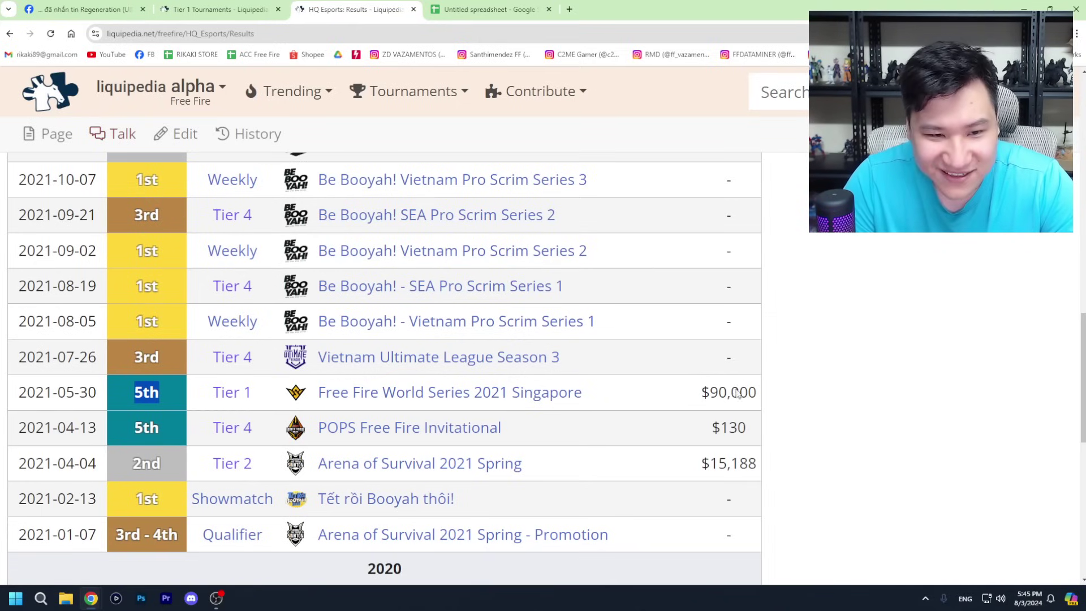
click(684, 403)
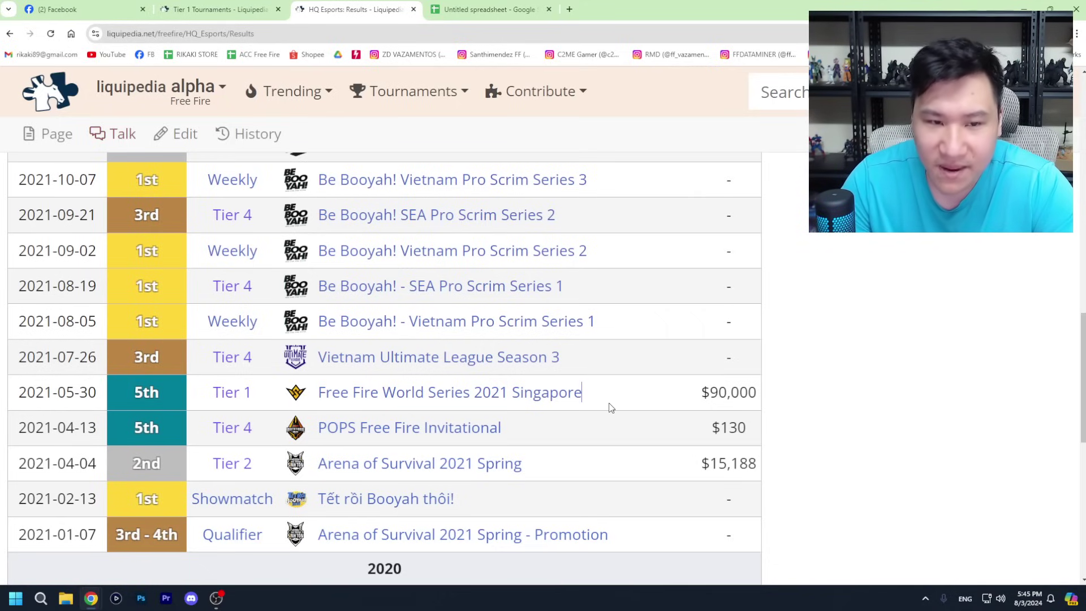
scroll(606, 413, up, 1)
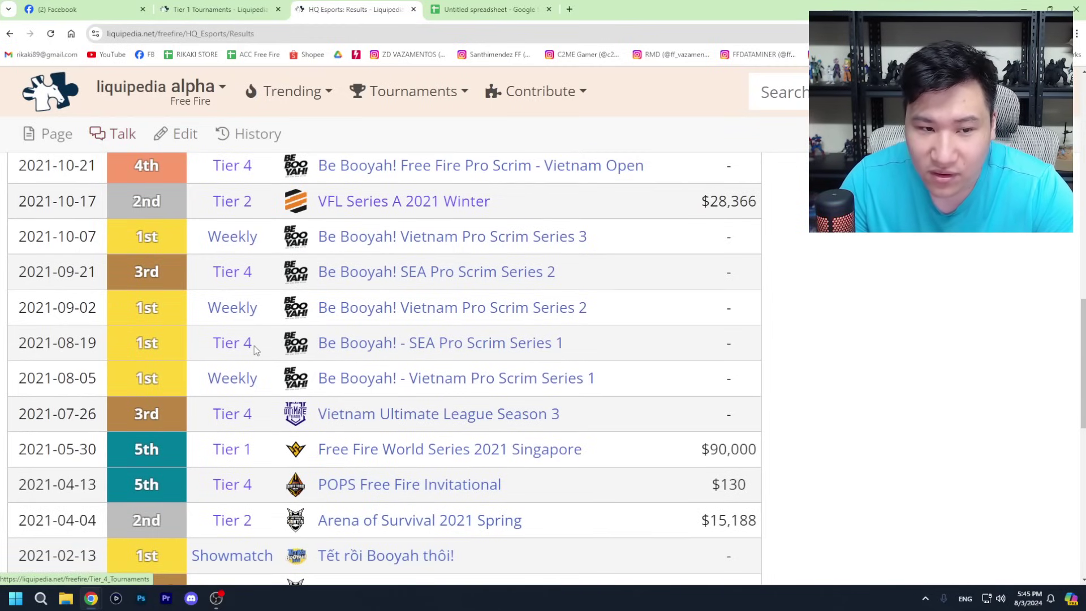
scroll(379, 400, up, 2)
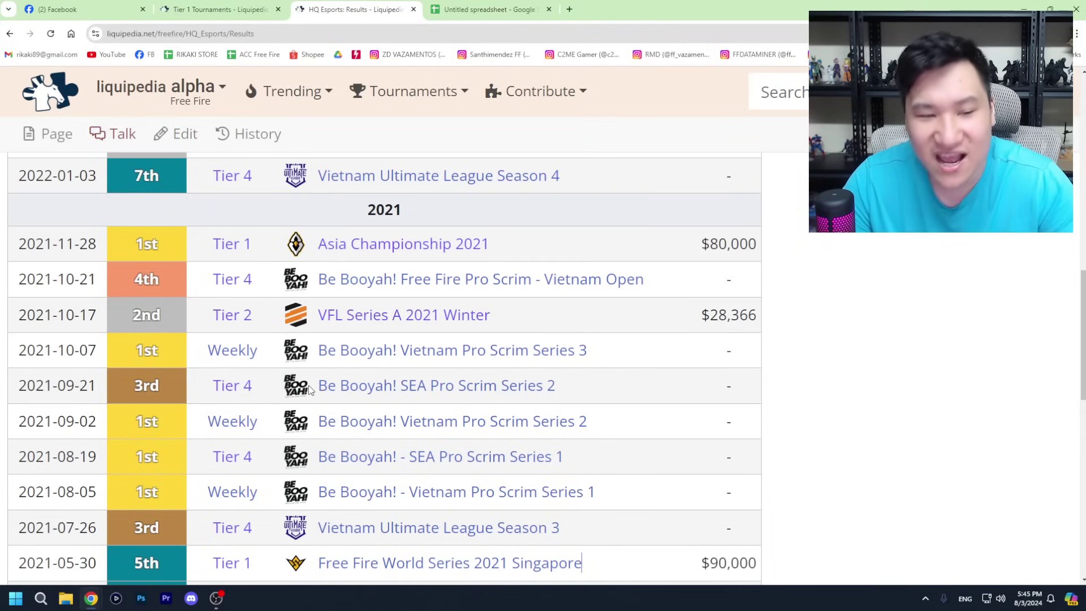
click(192, 9)
click(350, 9)
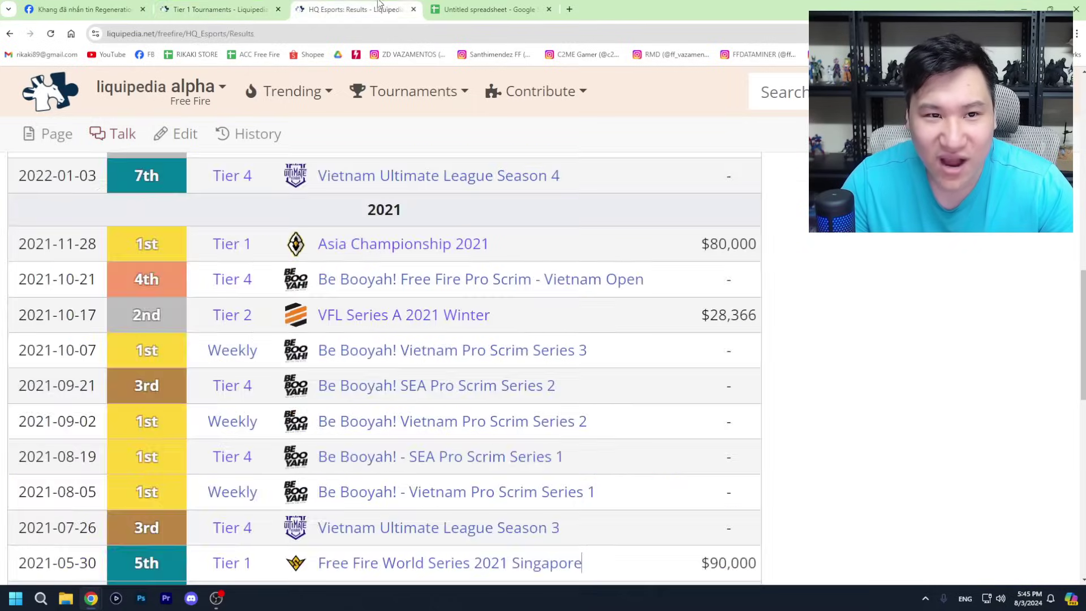
Step: Switch to the spreadsheet and change HQ ESPORTS' TIER 2 entry in D5 to "Á quân x 2"
click(516, 9)
double_click(427, 270)
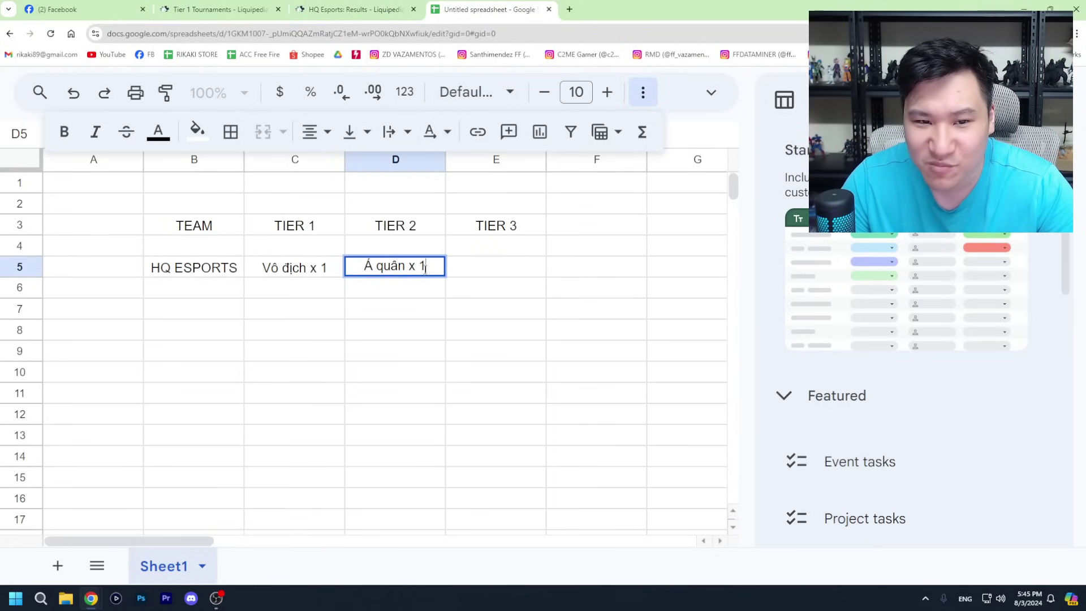
text(2)
click(514, 332)
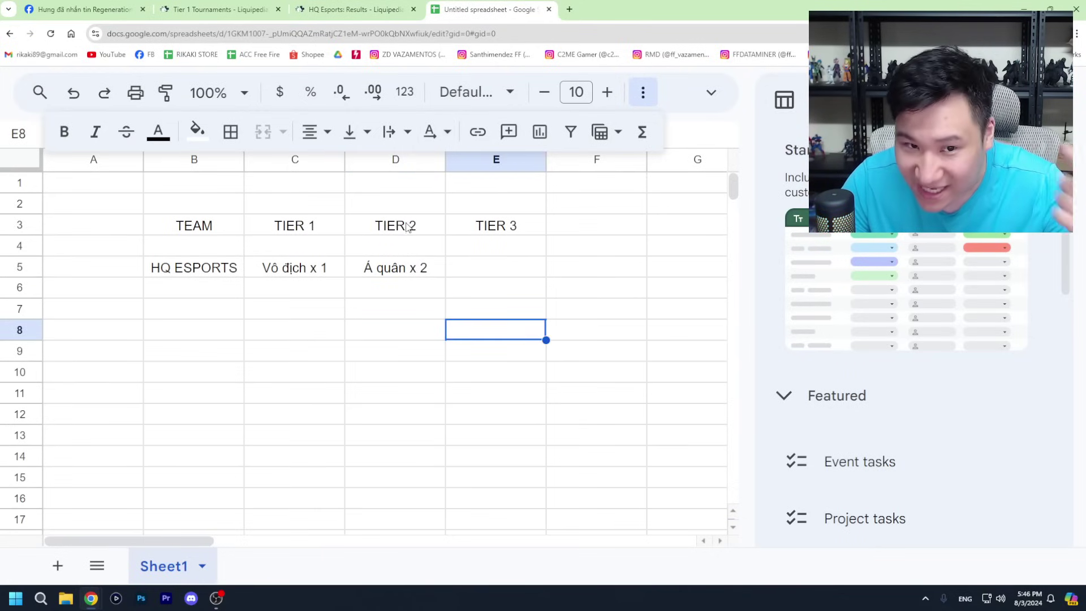
Step: Return to HQ Esports' Liquipedia results and examine its 2022 Tier 2 placements, including VFL Series A Spring and Summer 2022
click(351, 9)
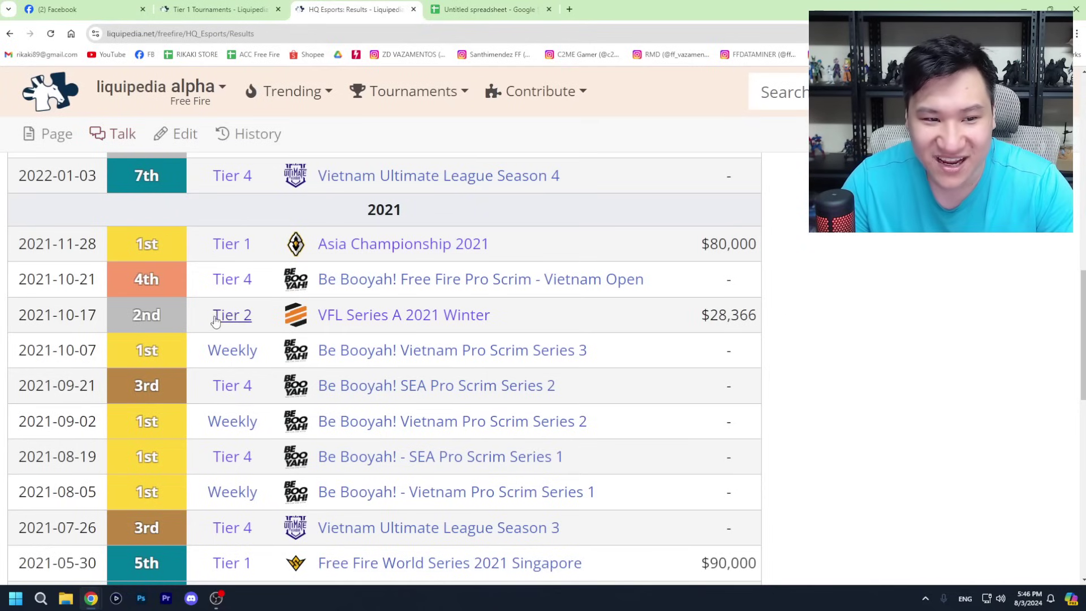
scroll(260, 263, up, 1)
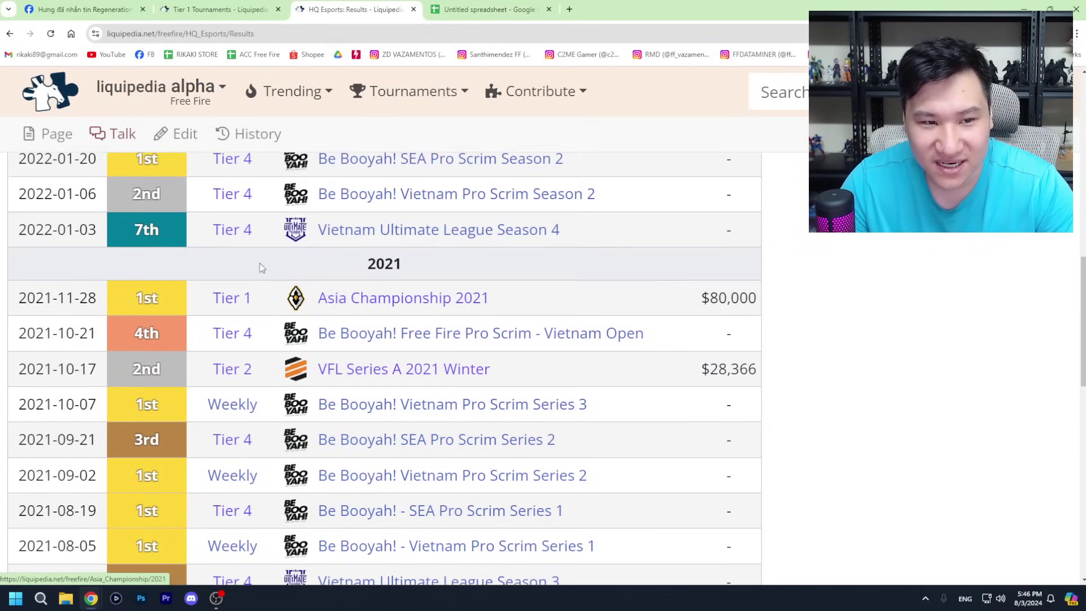
scroll(703, 331, up, 2)
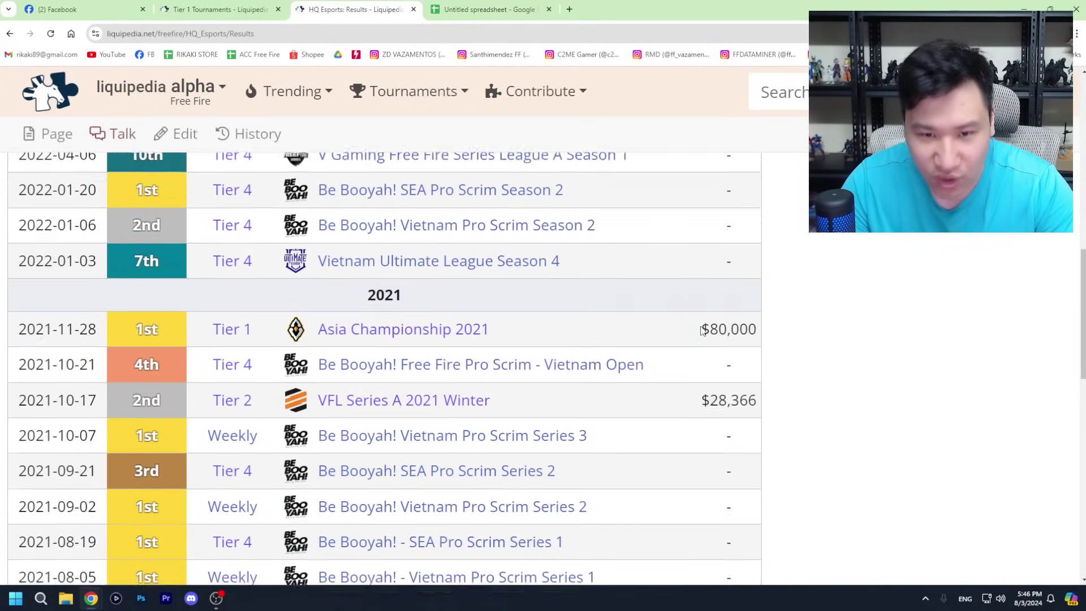
scroll(703, 331, up, 2)
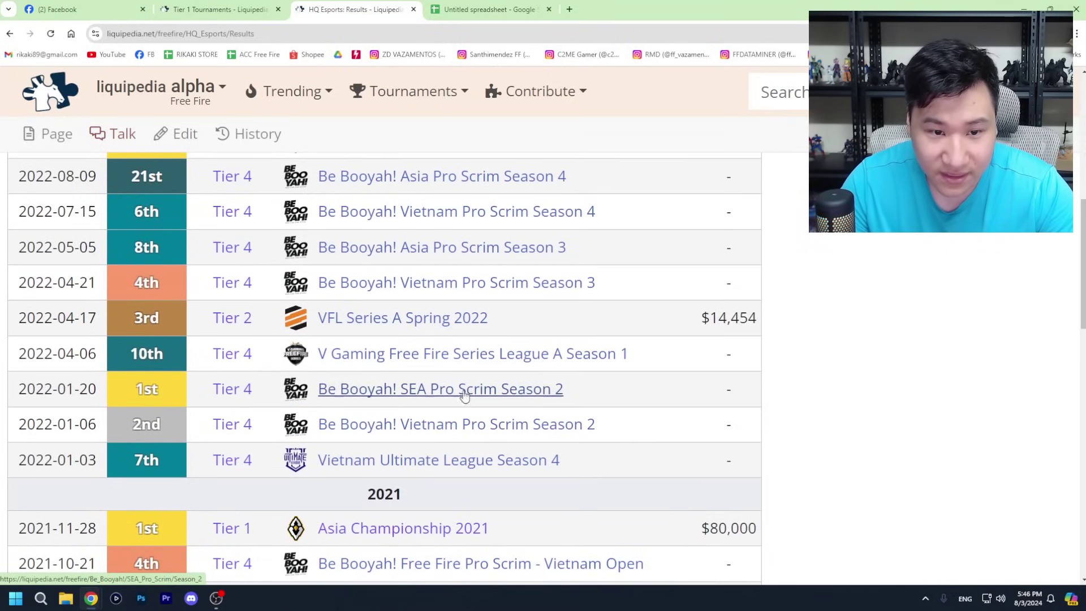
scroll(390, 429, up, 1)
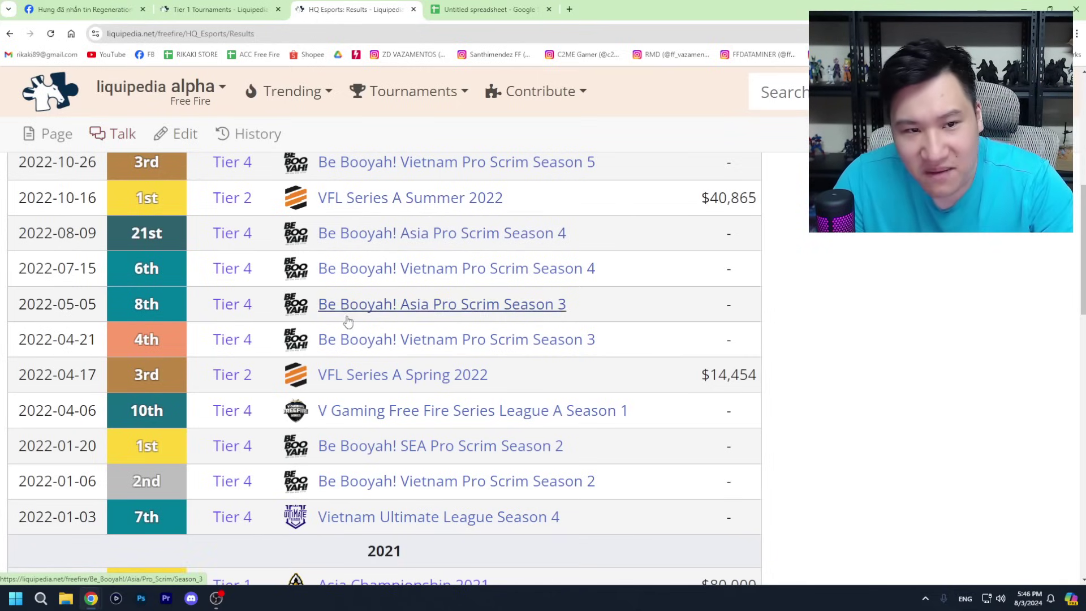
scroll(452, 294, up, 1)
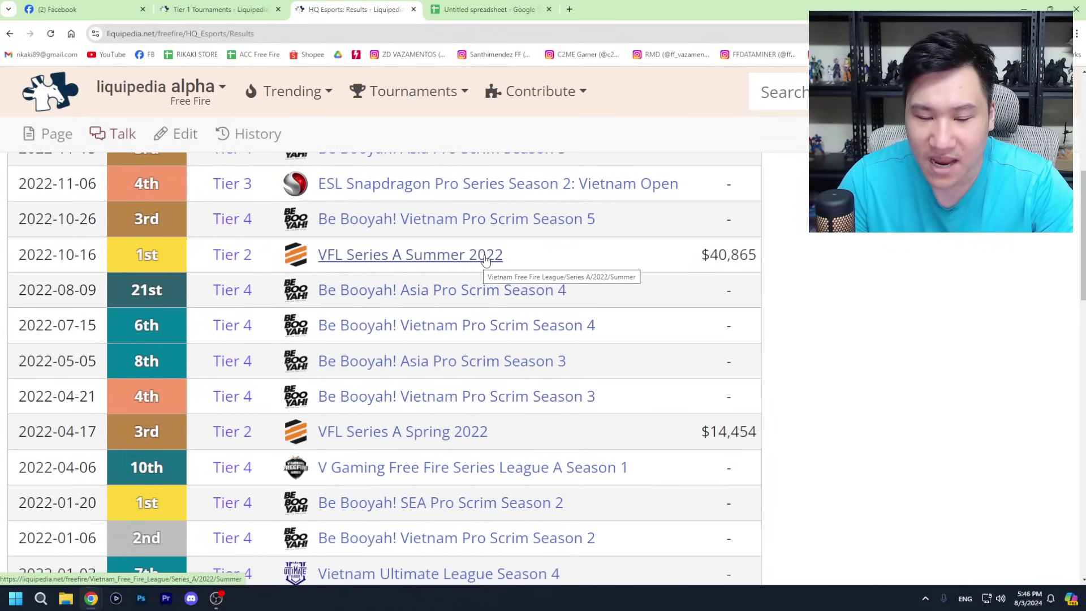
click(245, 8)
click(352, 6)
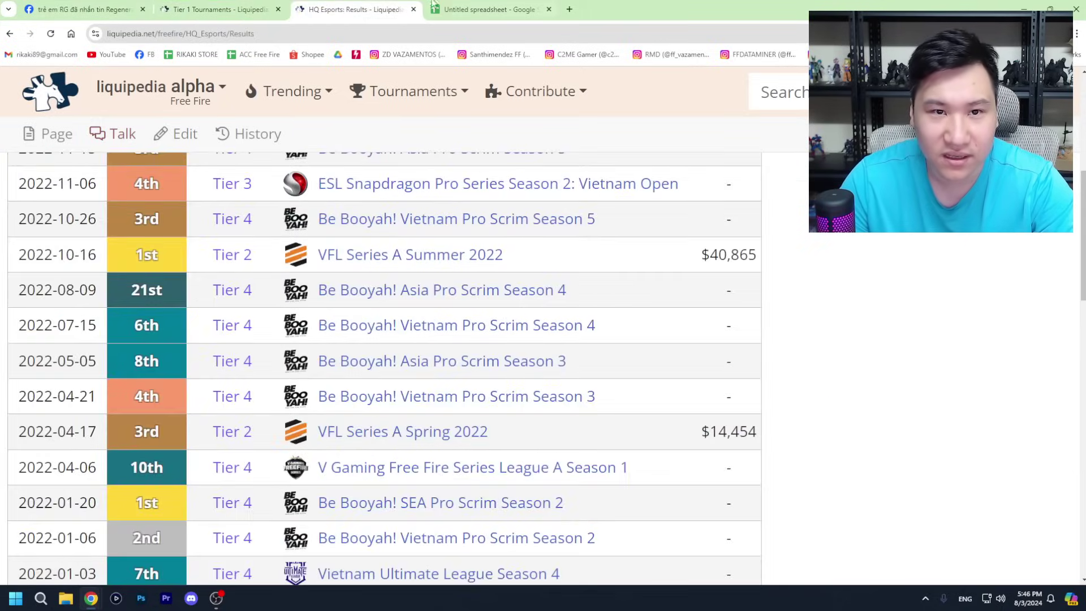
Step: Switch to the spreadsheet and add "Vô địch x 1" in D6 as another TIER 2 result for HQ ESPORTS
click(470, 9)
double_click(389, 294)
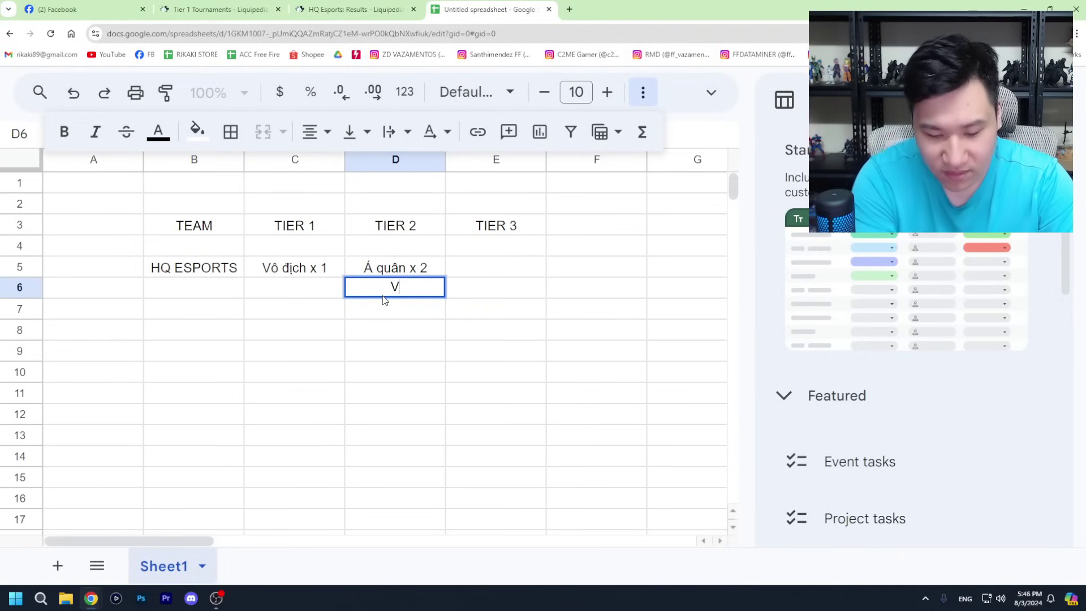
text(Vô dịch x 1)
key(Return)
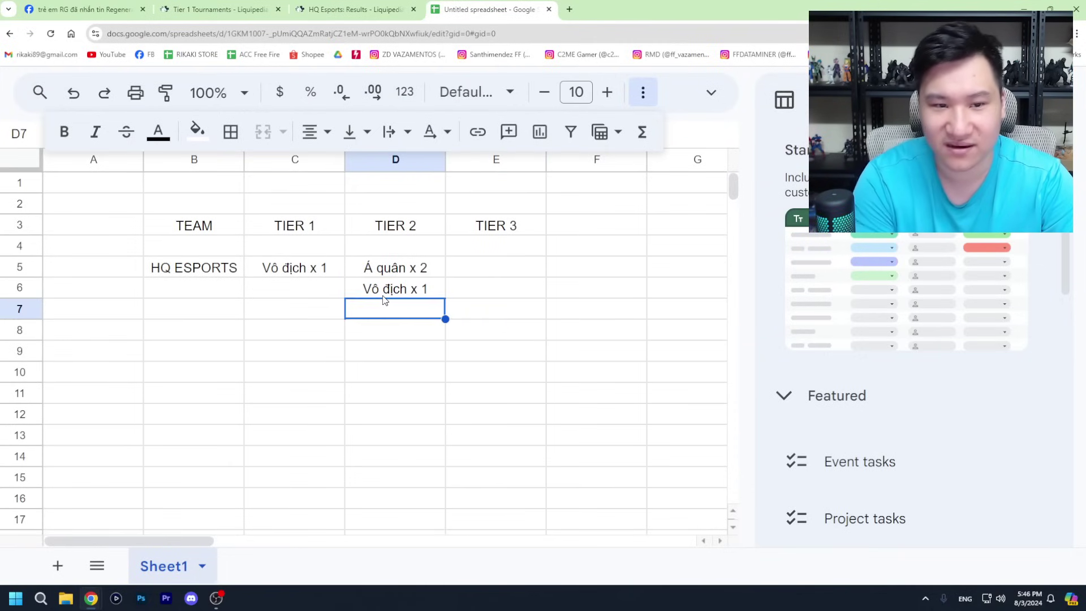
Step: Check HQ Esports' late 2022 results on Liquipedia and enter "Hạng 5 x 1" under TIER 1 in spreadsheet cell C6
click(340, 8)
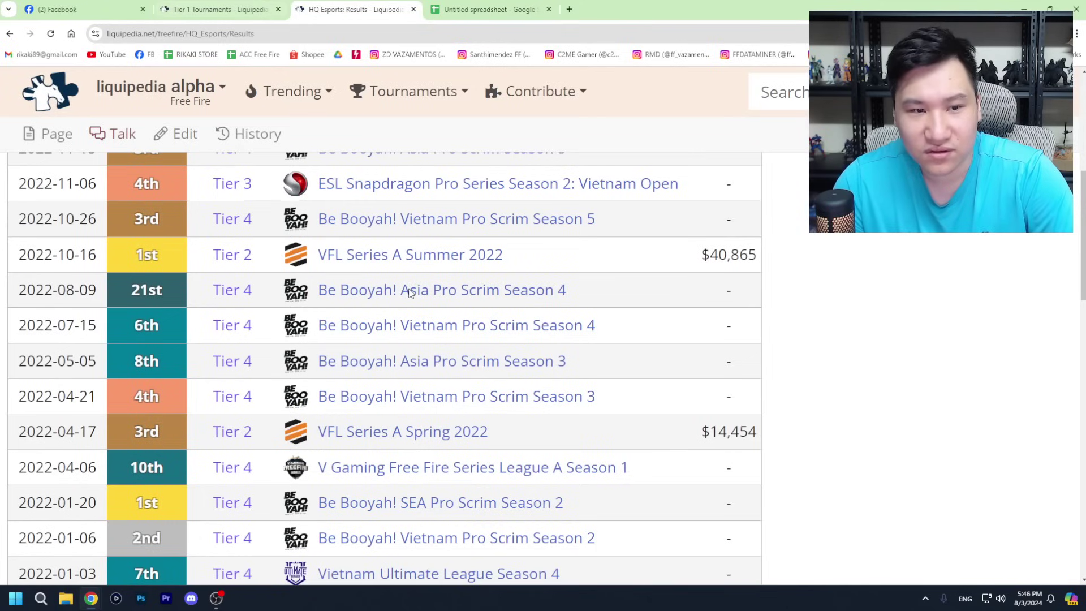
scroll(522, 313, up, 1)
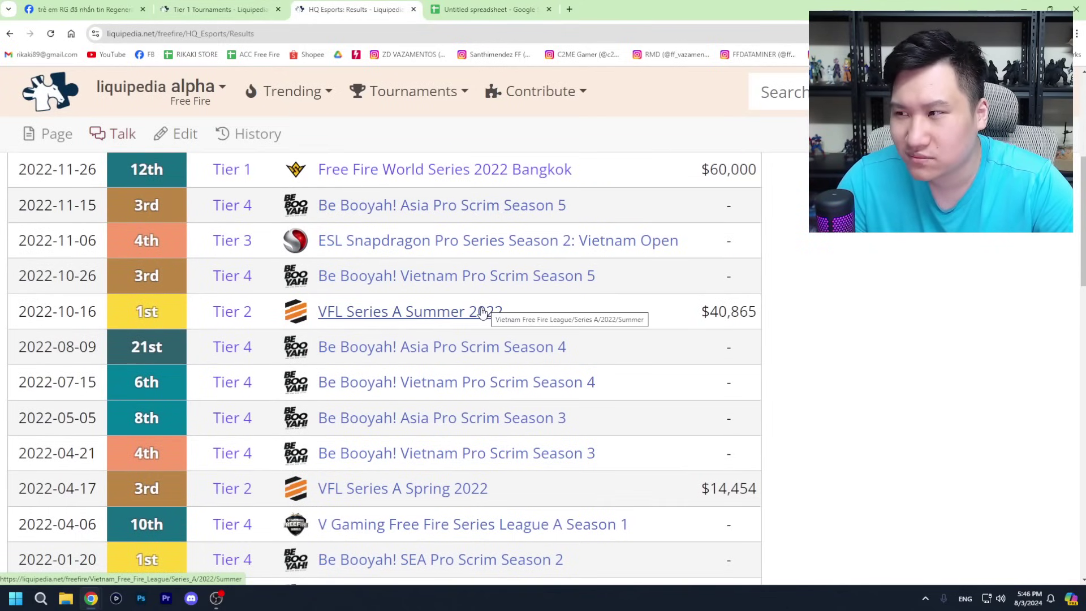
click(221, 9)
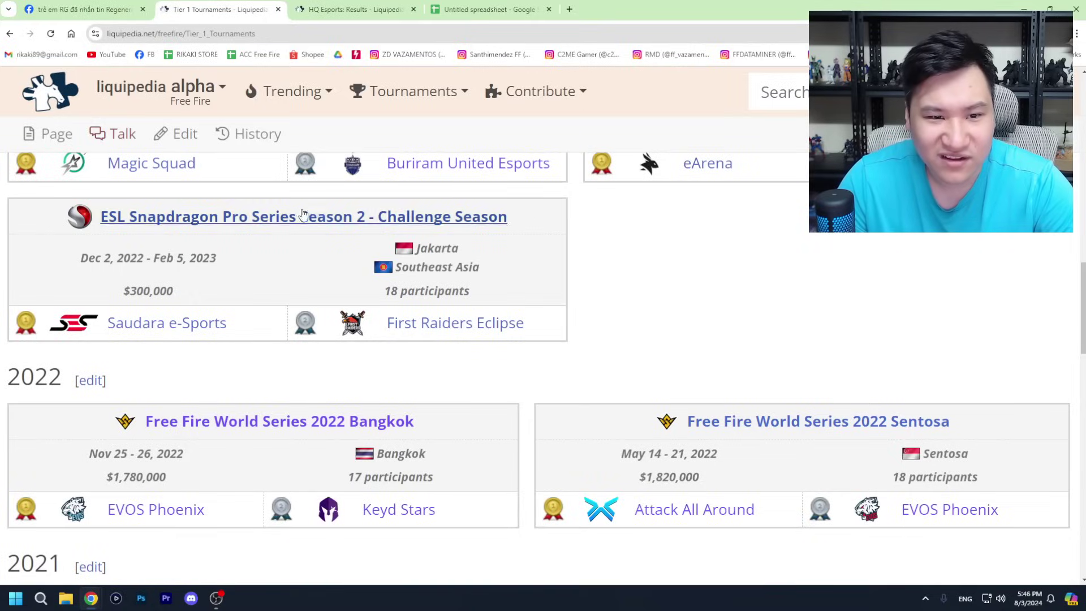
click(484, 10)
double_click(290, 286)
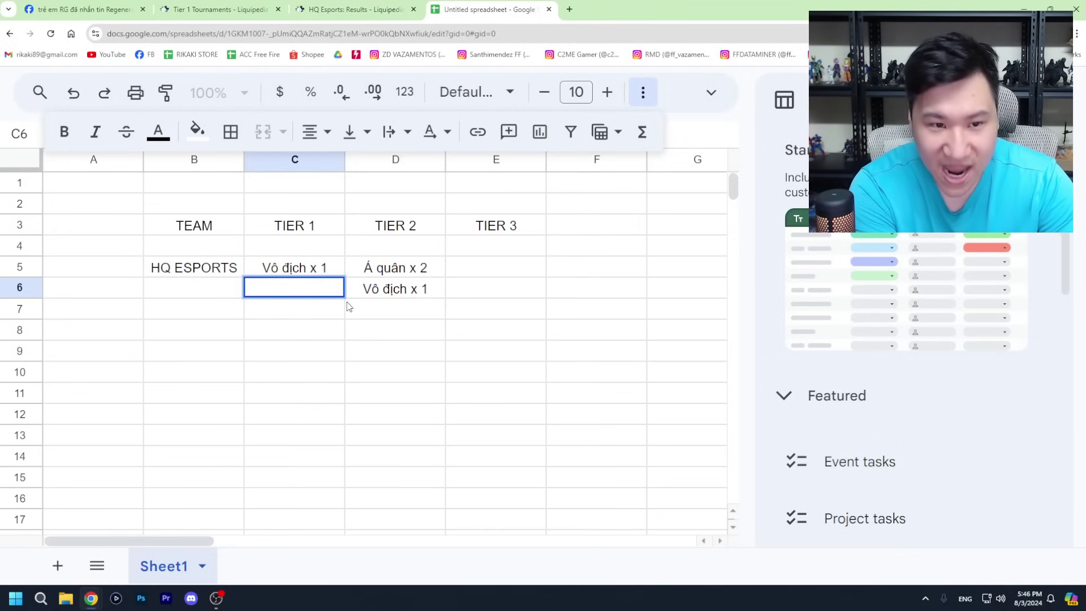
text(Hạng 5 x 1)
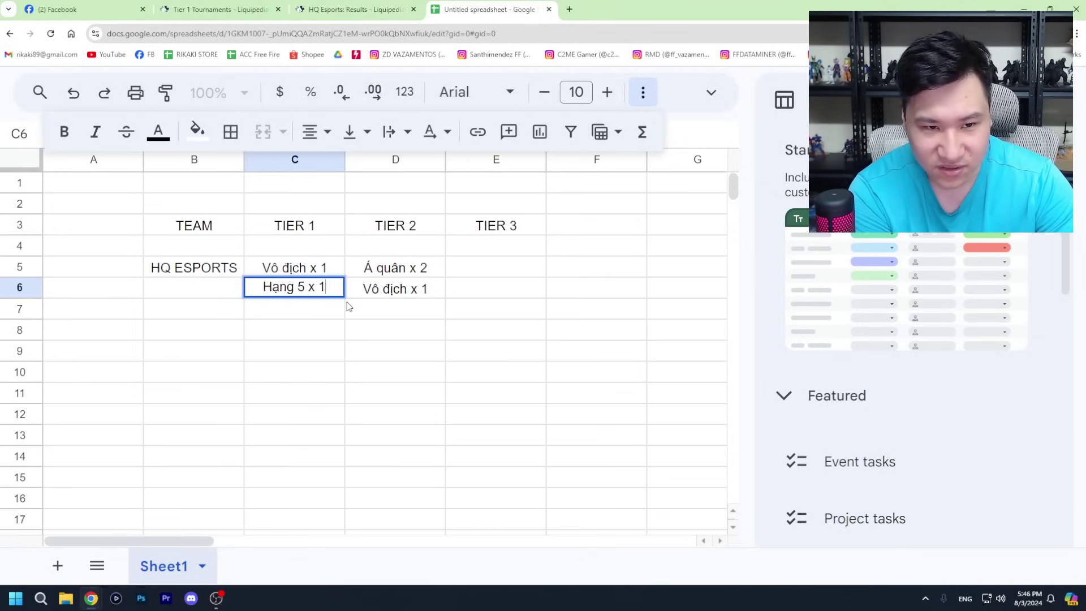
key(BackSpace)
key(BackSpace)
text(1)
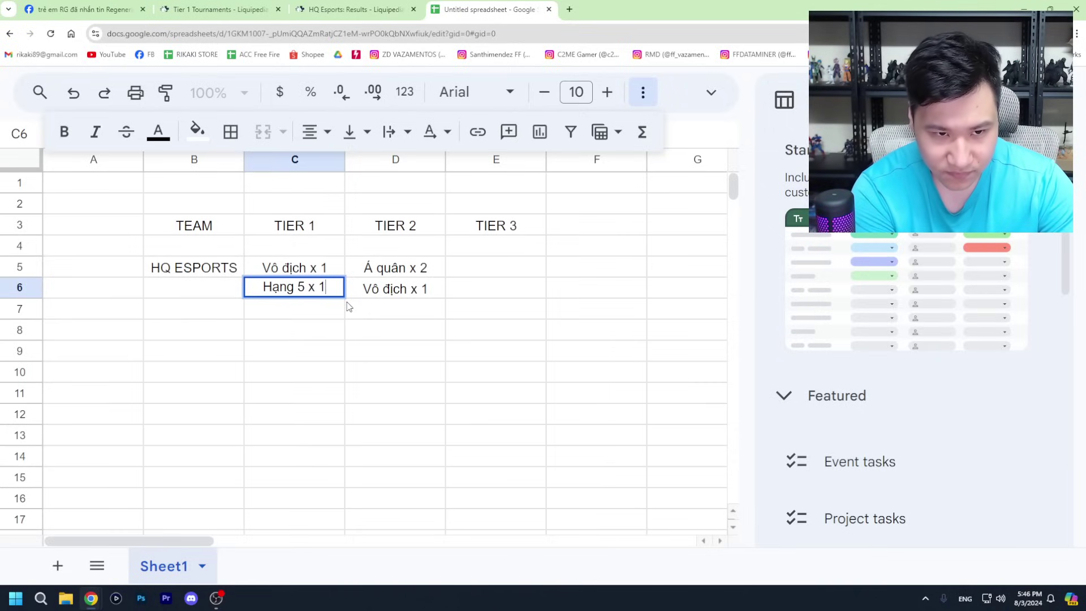
Step: Change HQ ESPORTS' second TIER 1 entry in C6 to "5th Place x 1"
key(BackSpace)
key(BackSpace)
key(BackSpace)
key(BackSpace)
key(BackSpace)
key(BackSpace)
key(BackSpace)
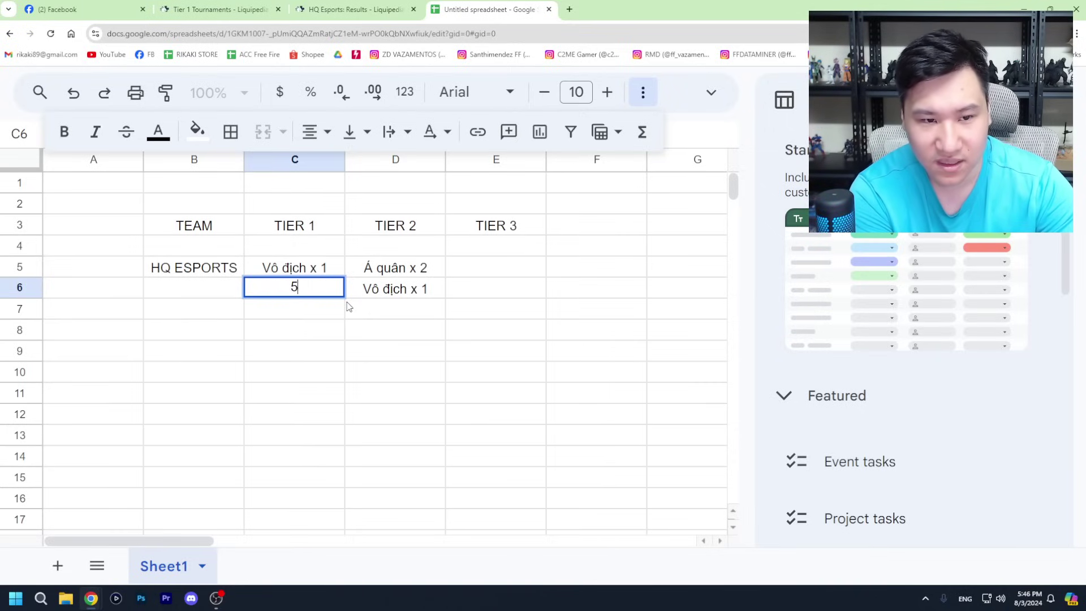
text(th x)
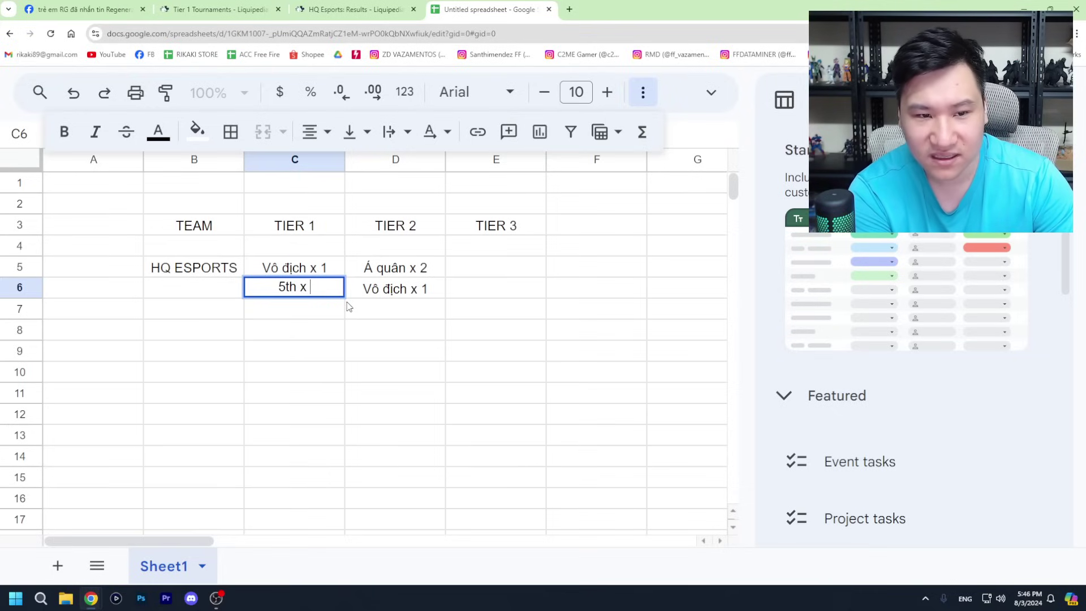
key(BackSpace)
key(BackSpace)
key(BackSpace)
text(Pla)
key(BackSpace)
text(ace )
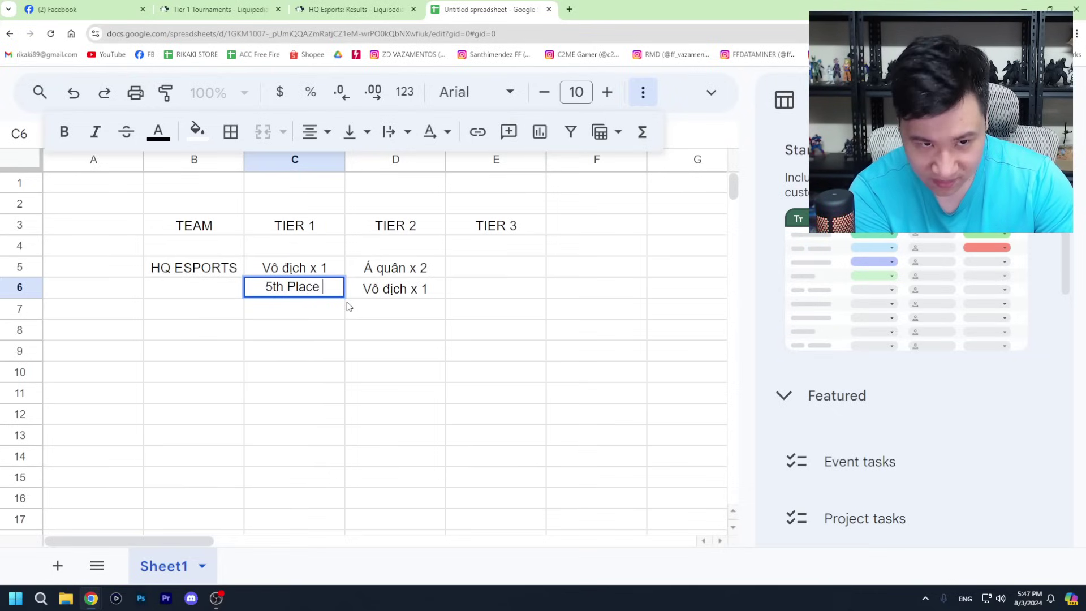
text(x 1)
key(Return)
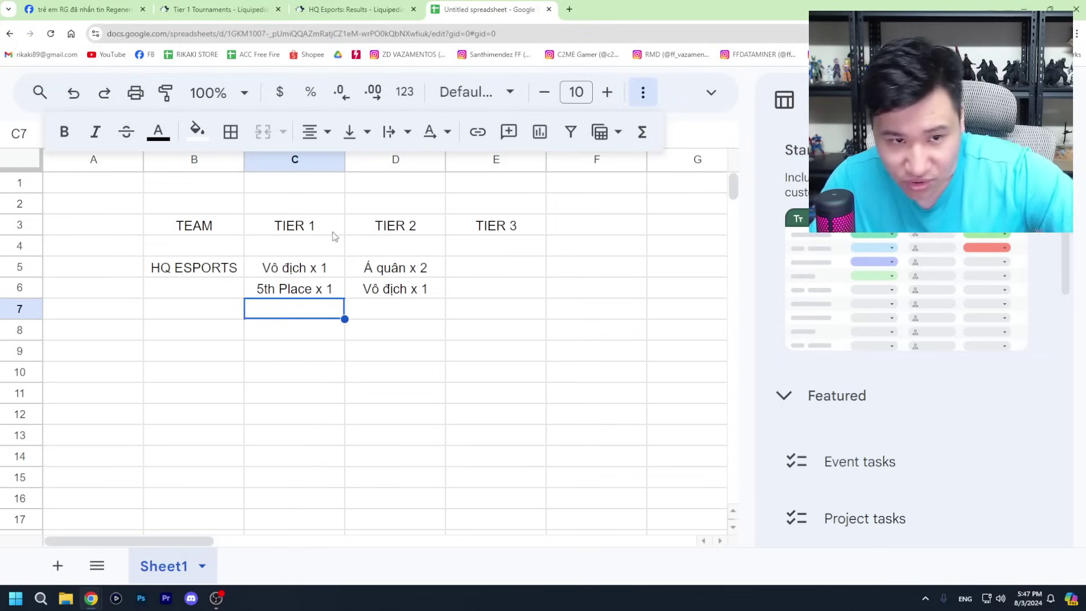
drag(328, 229, 304, 423)
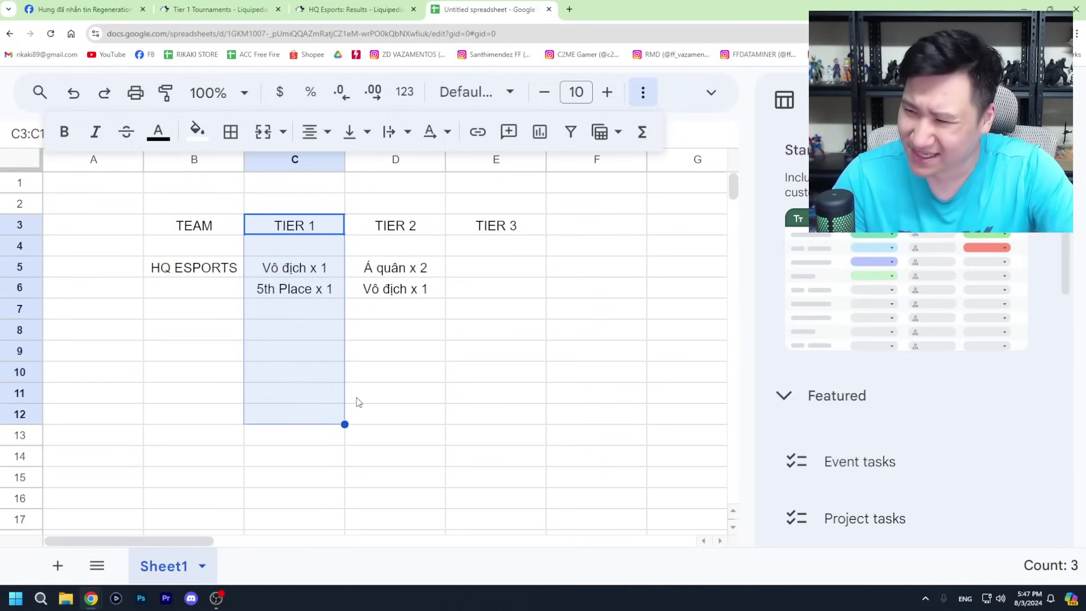
click(537, 328)
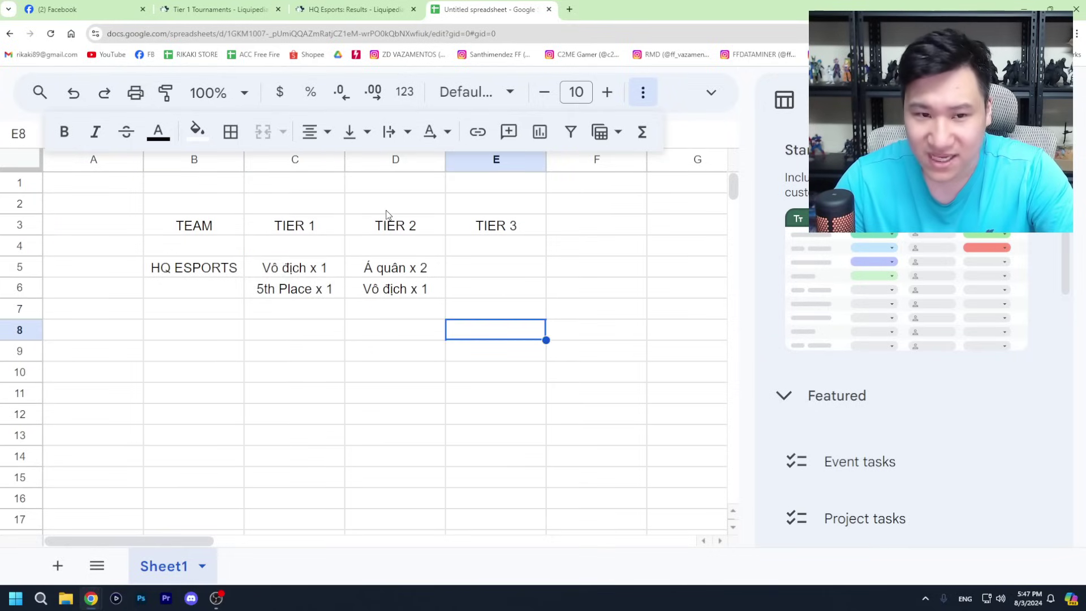
drag(393, 226, 418, 396)
click(553, 376)
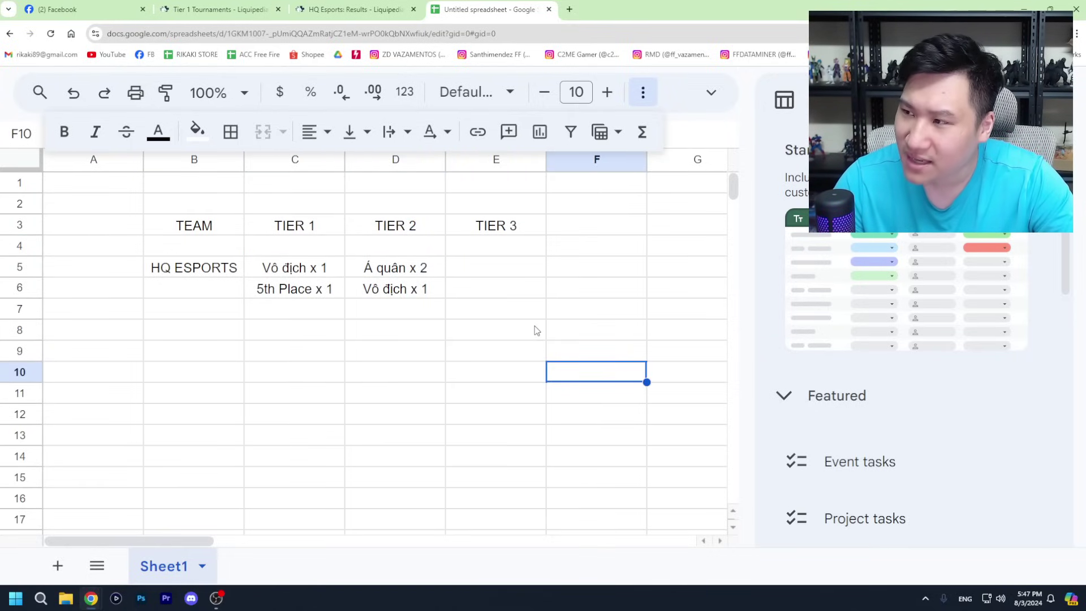
Step: Switch to HQ Esports' Liquipedia results and review all placements and tournament tiers from 2022 back to 2020
click(362, 9)
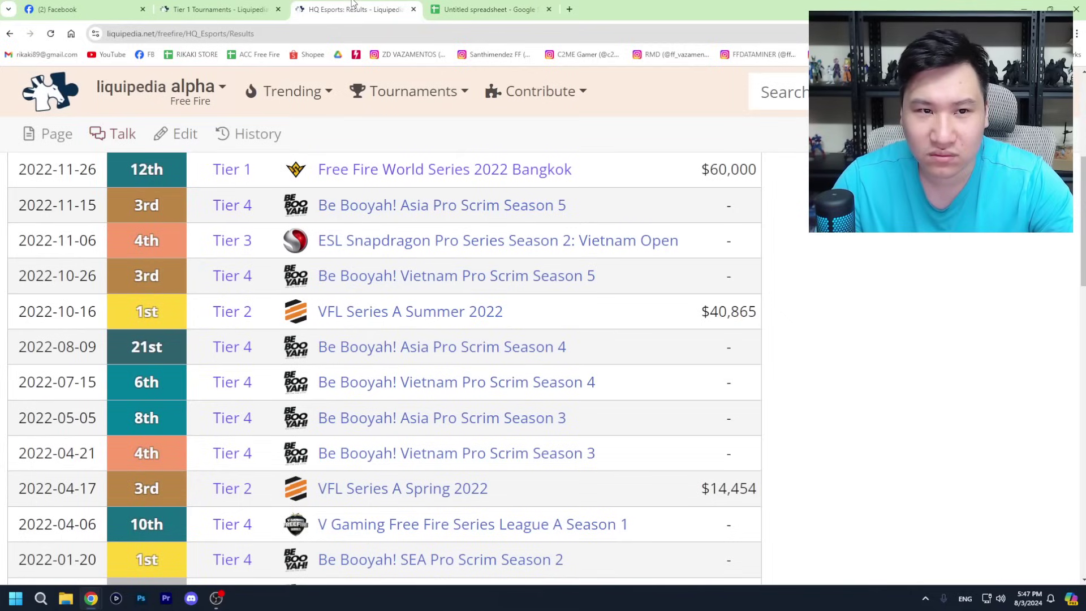
scroll(516, 339, up, 3)
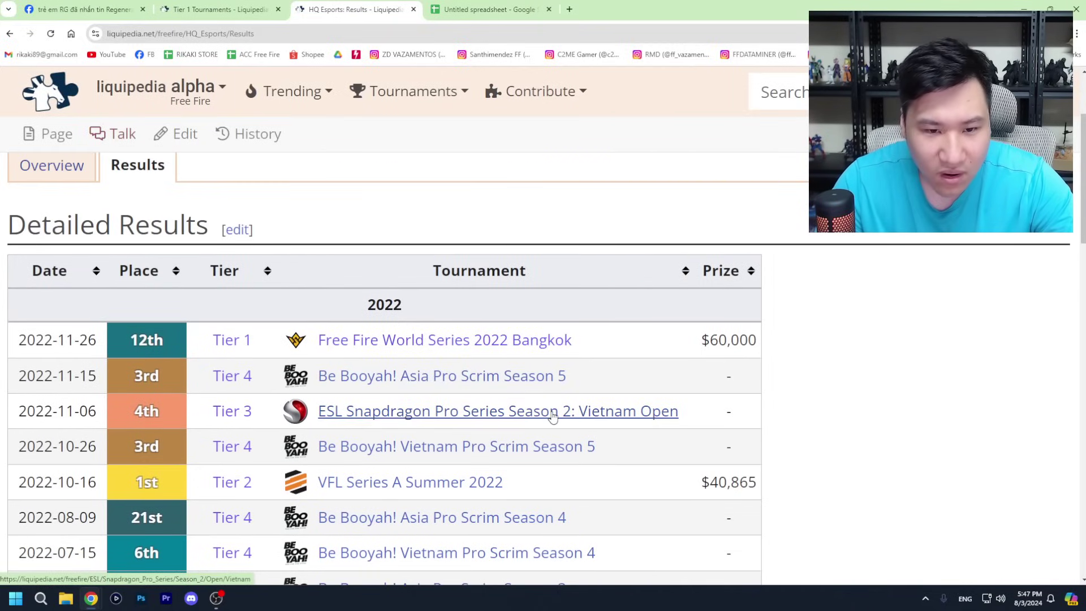
scroll(410, 291, up, 3)
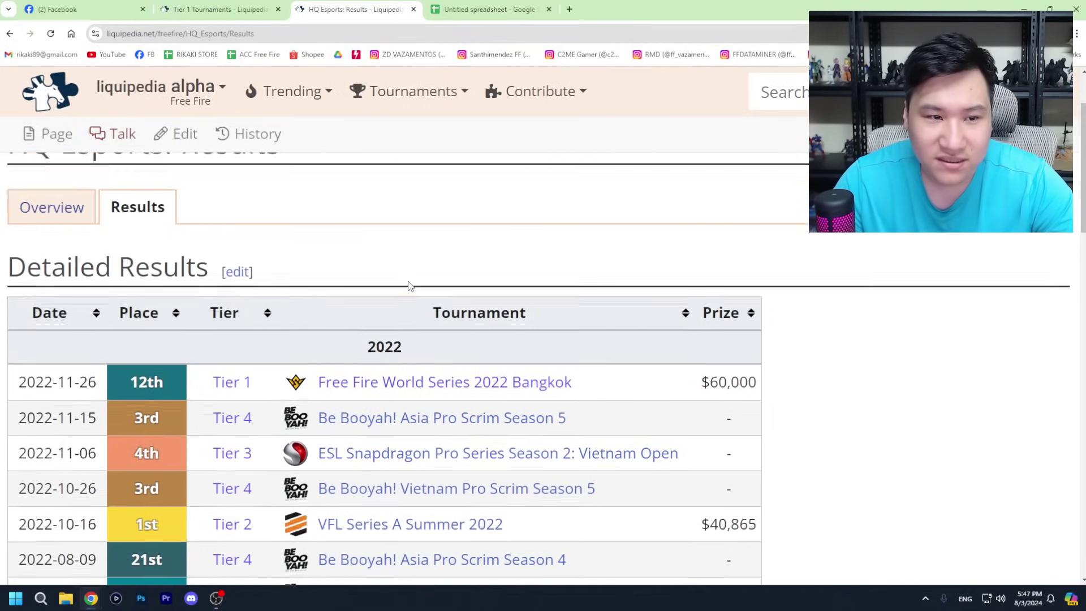
scroll(417, 300, down, 4)
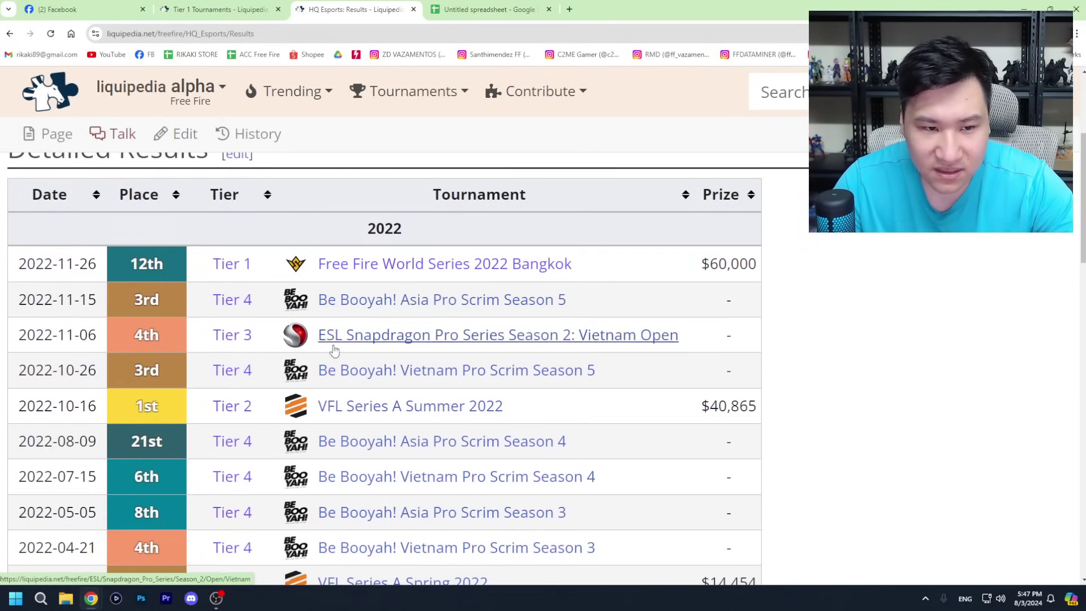
scroll(268, 384, down, 3)
scroll(252, 390, down, 6)
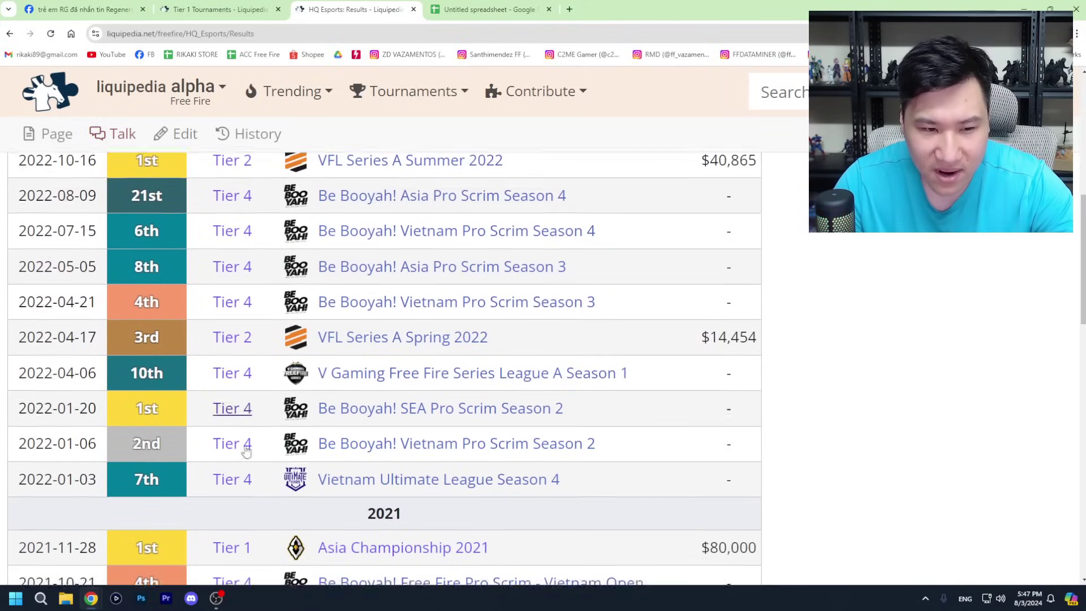
scroll(252, 365, down, 8)
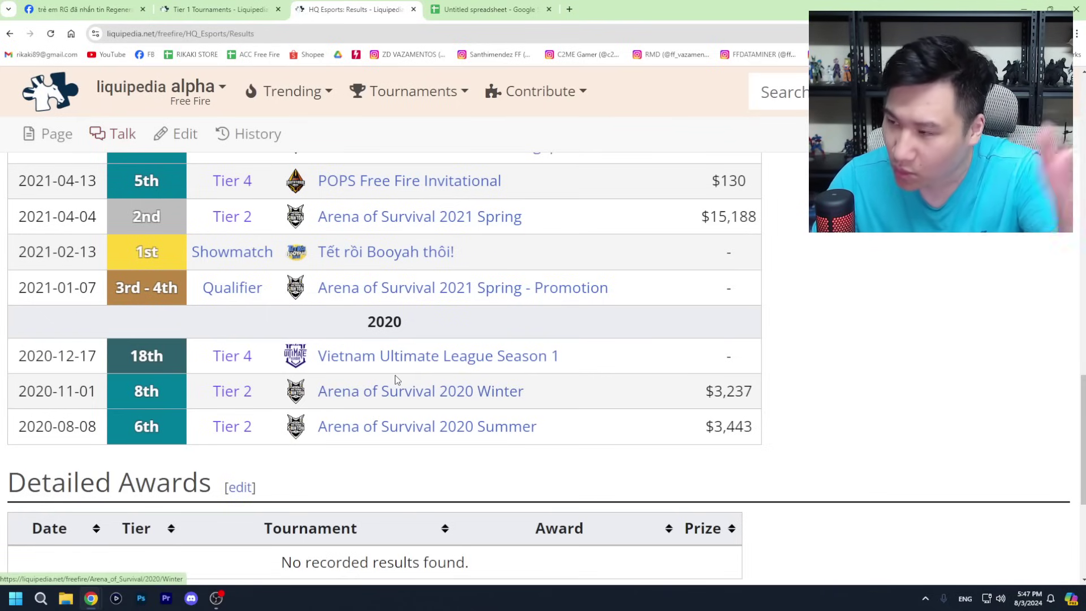
scroll(902, 358, up, 15)
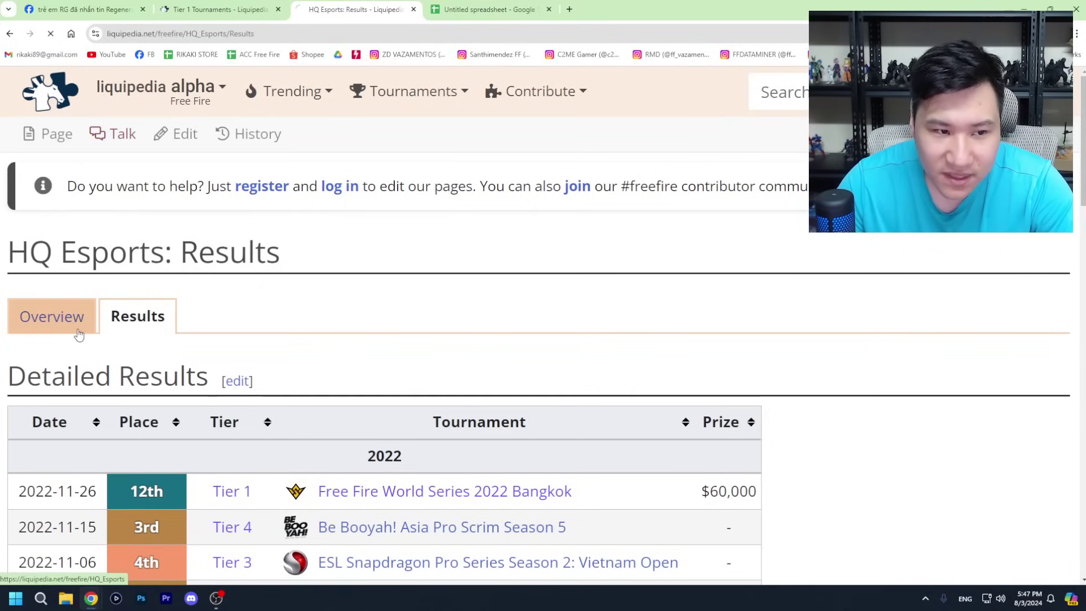
Step: Return to HQ Esports' overview page and review its main achievements and former players
click(73, 327)
click(9, 34)
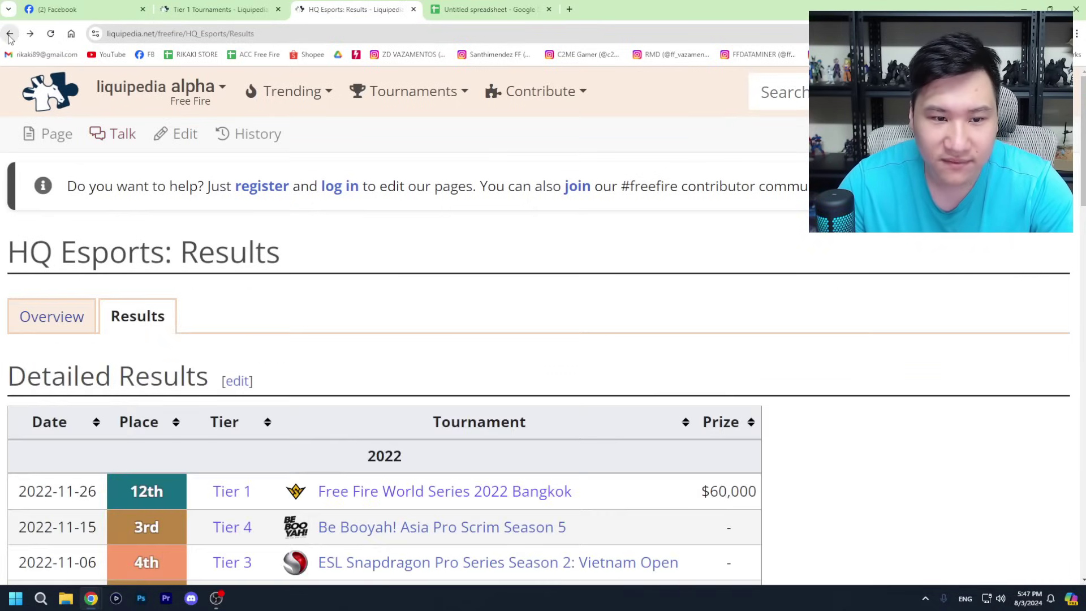
click(9, 34)
scroll(477, 294, up, 15)
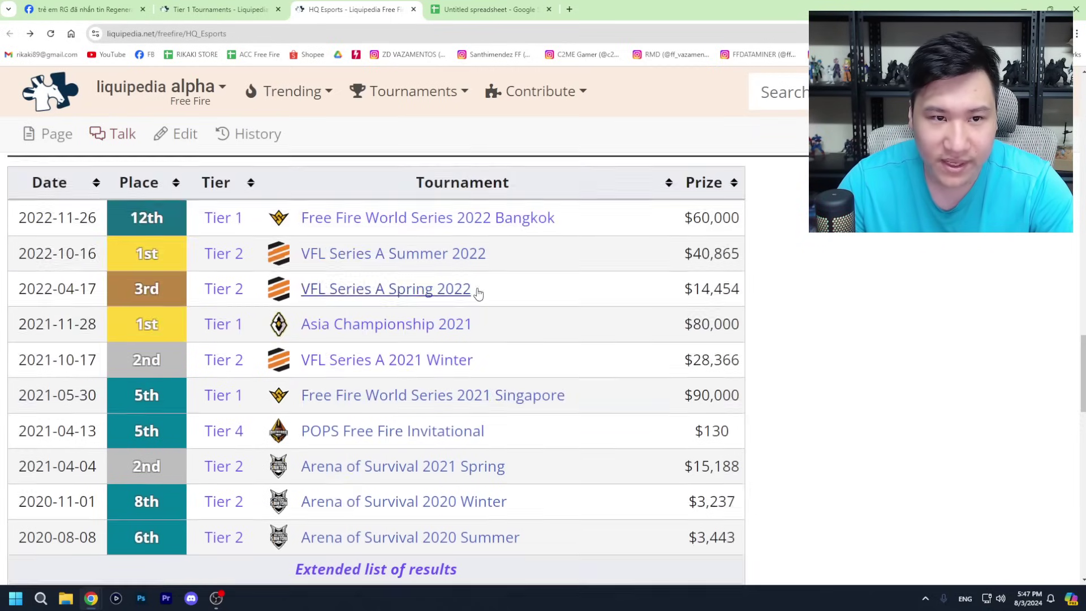
scroll(840, 304, up, 5)
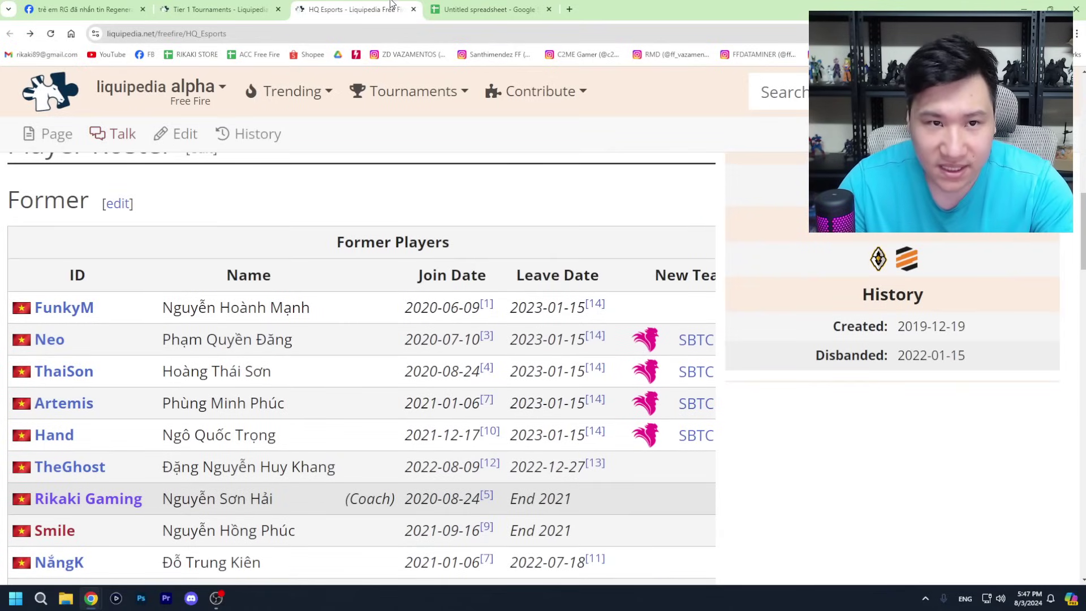
Step: Close the HQ Esports page and open Free Fire World Cup 2019 from the Tier 1 Tournaments list in a new tab
click(413, 9)
click(246, 9)
scroll(645, 365, down, 2)
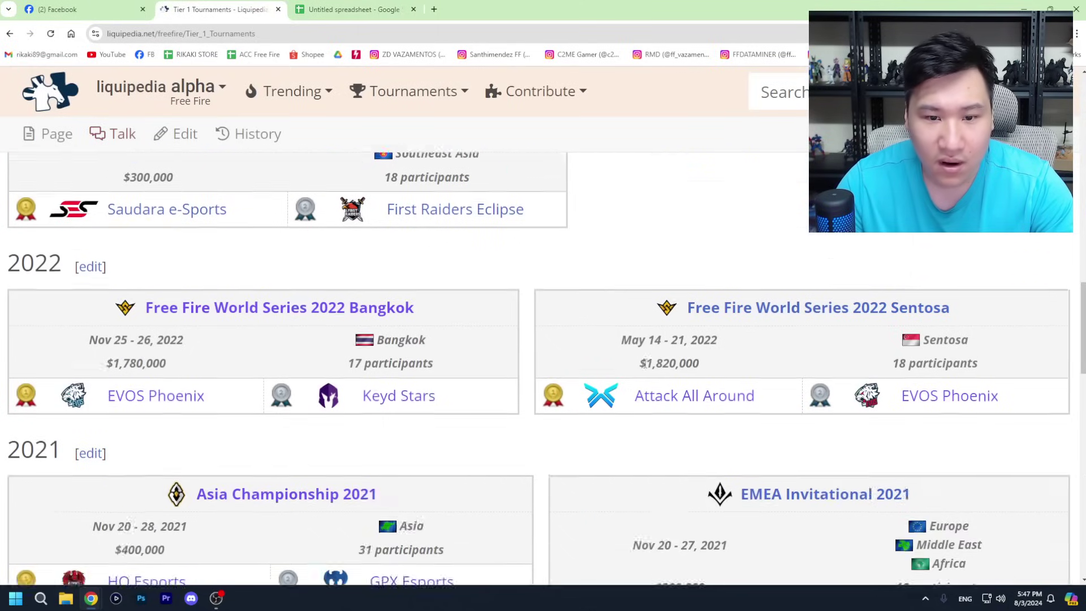
scroll(644, 364, down, 12)
scroll(574, 316, up, 1)
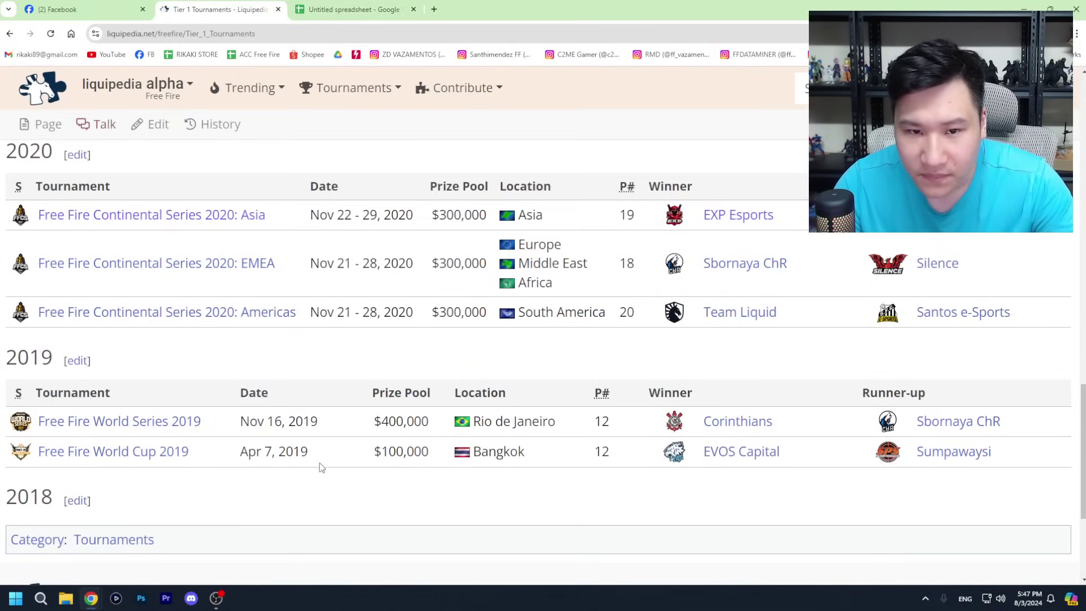
scroll(321, 467, up, 4)
scroll(255, 487, down, 3)
middle_click(164, 509)
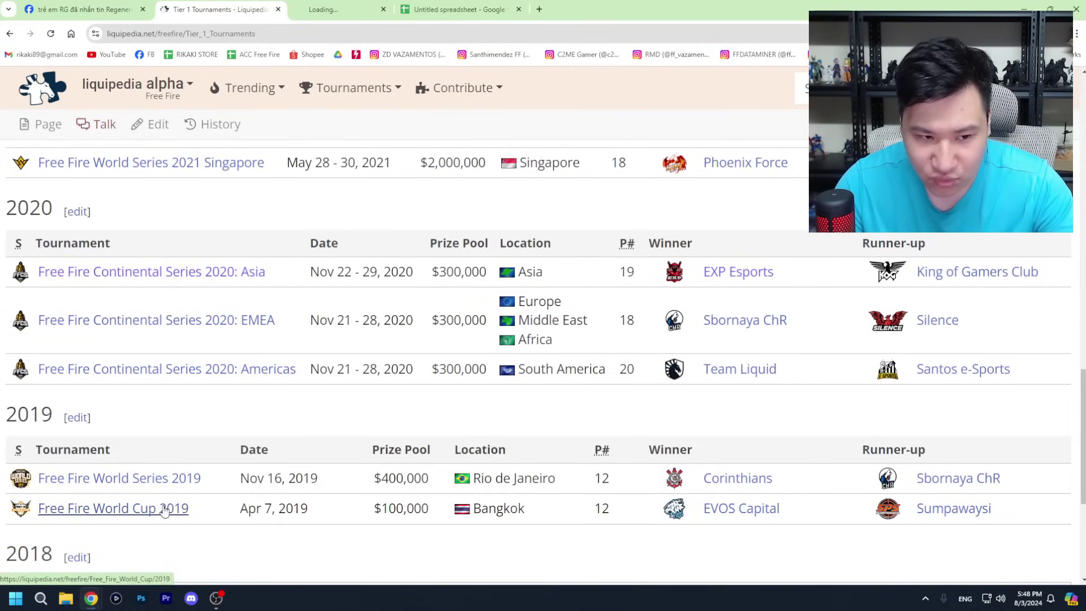
Step: Examine the Free Fire World Cup 2019 prize pool and expand places 5 to 12
click(305, 9)
scroll(521, 367, down, 5)
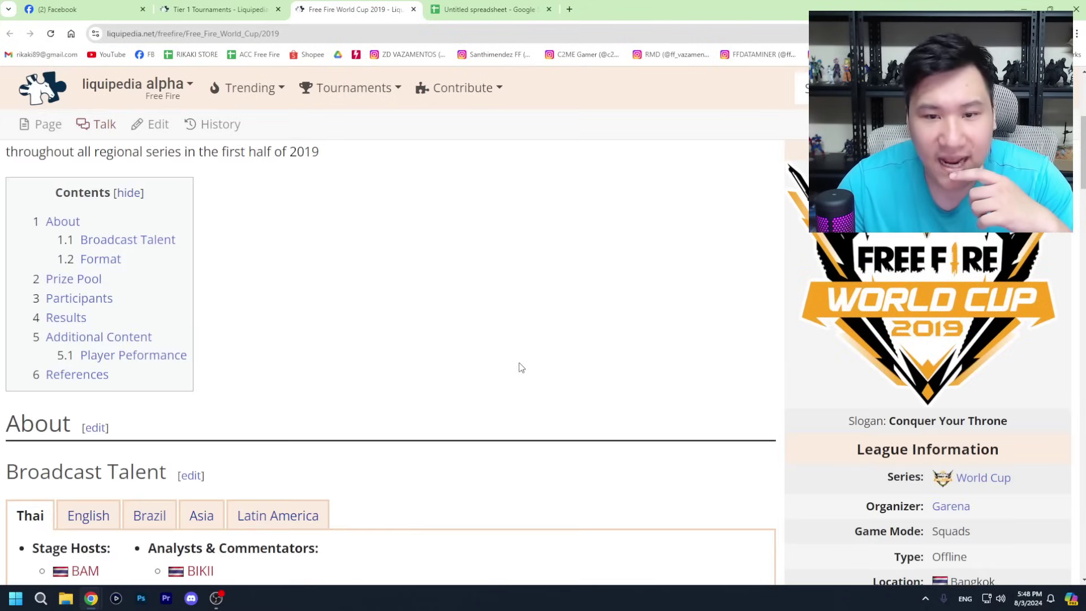
scroll(560, 365, down, 15)
scroll(558, 367, up, 4)
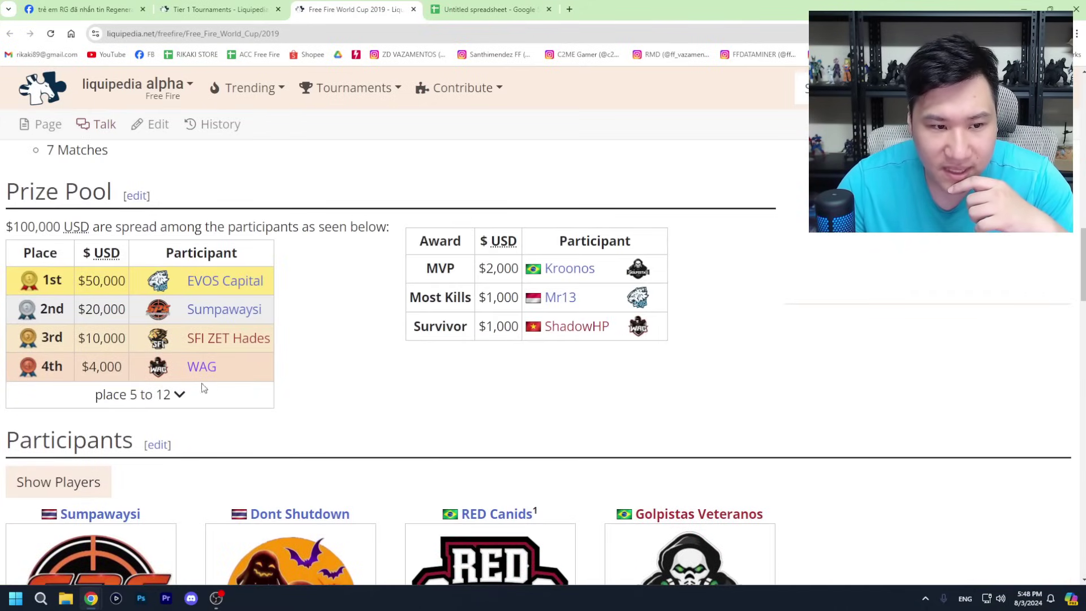
click(204, 391)
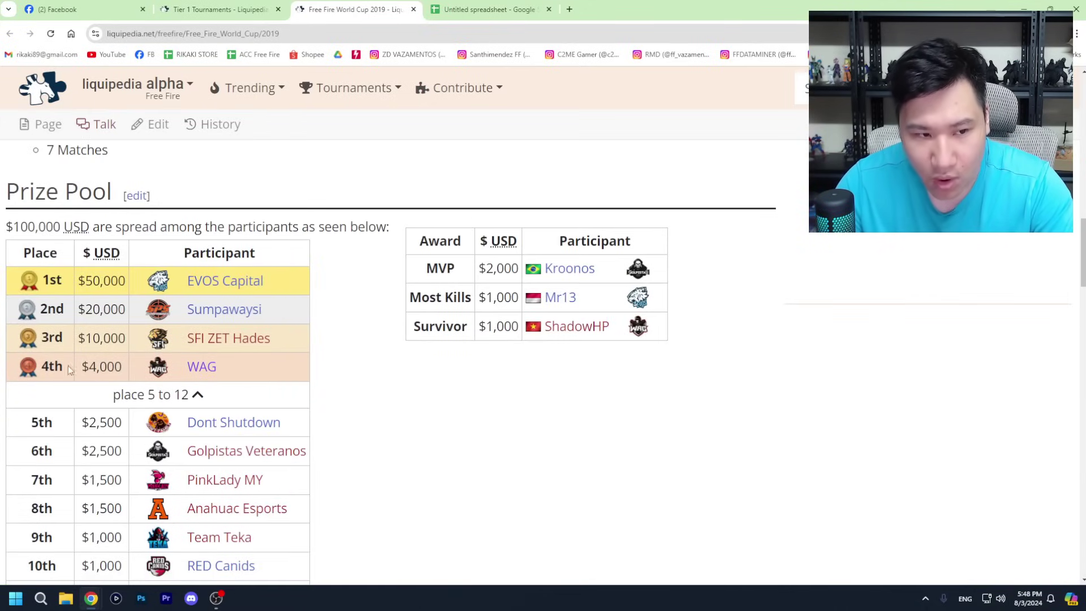
Step: Switch back to the spreadsheet and close the Facebook tab
click(220, 9)
click(317, 9)
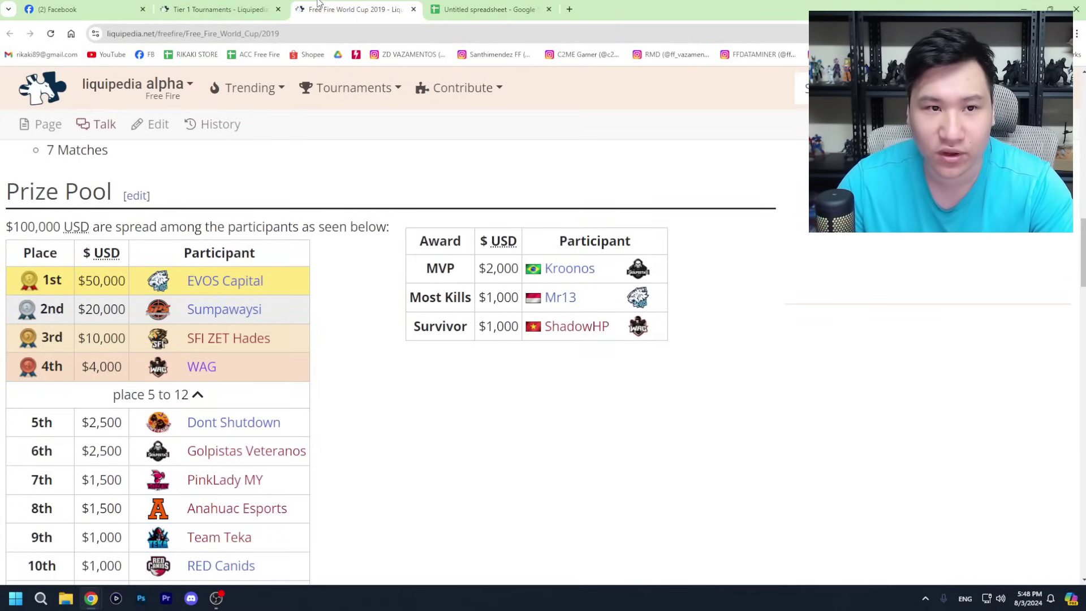
click(234, 10)
click(113, 9)
click(225, 8)
click(453, 10)
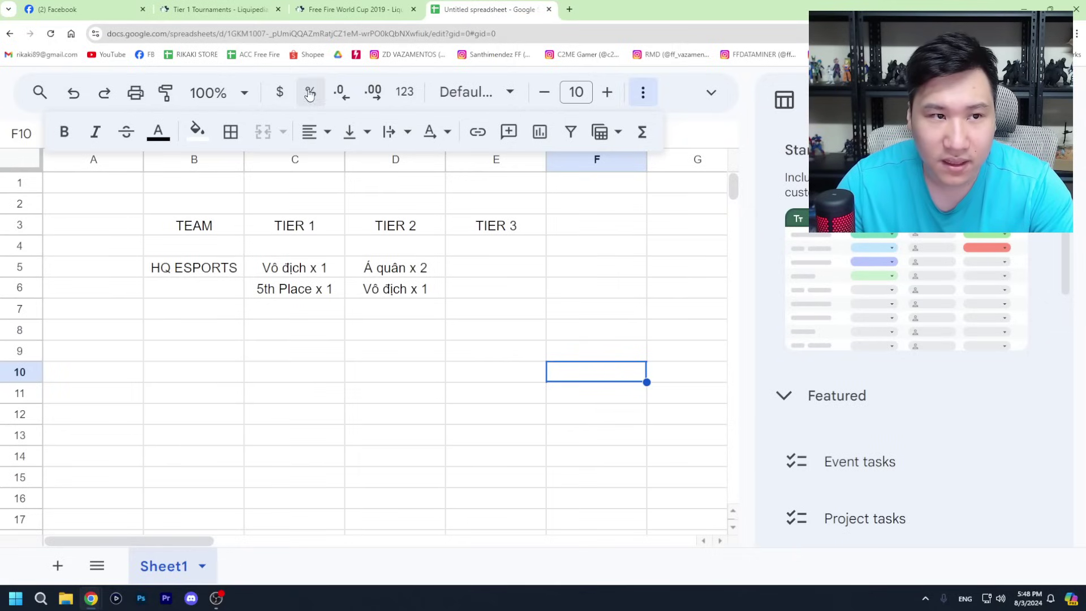
click(143, 9)
Step: Enter WAG as the next team in cell B8
click(198, 338)
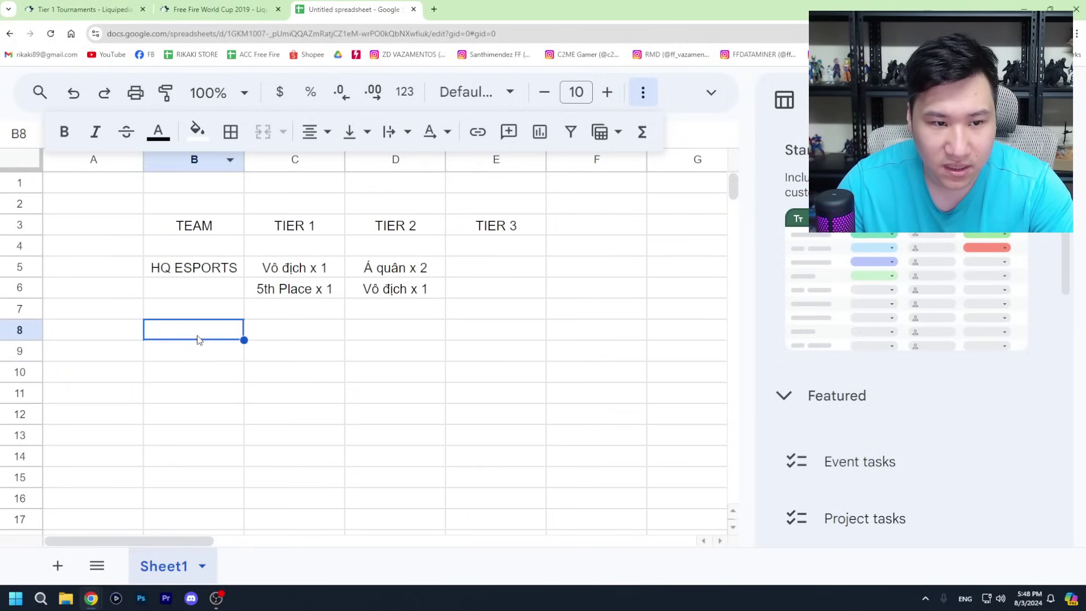
text(WAG)
click(324, 348)
Step: Apply all borders to the HQ ESPORTS block, B5:D6
drag(190, 269, 429, 289)
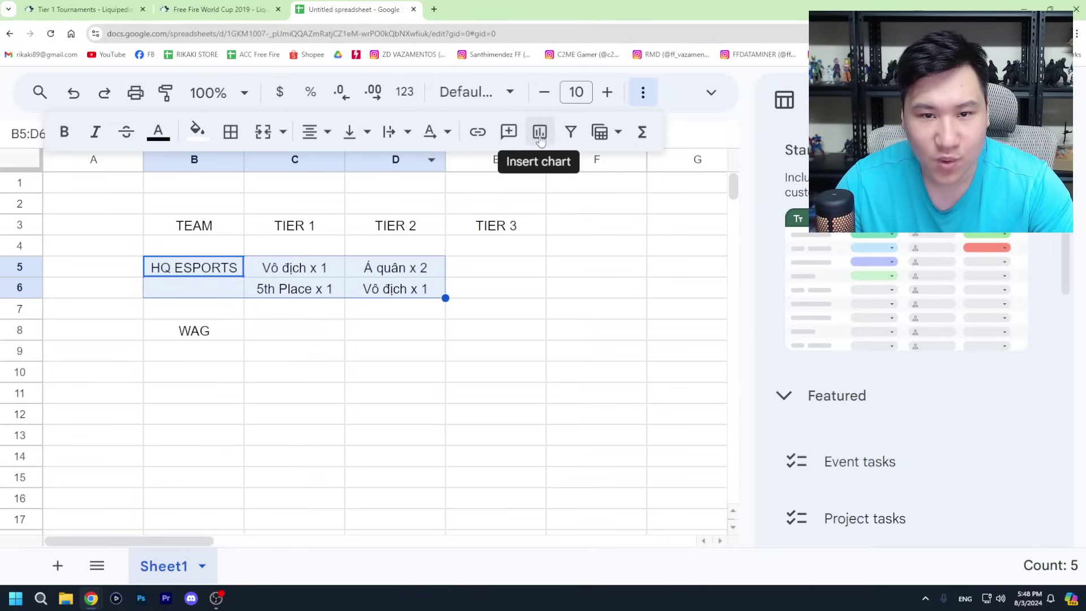
click(230, 132)
click(241, 173)
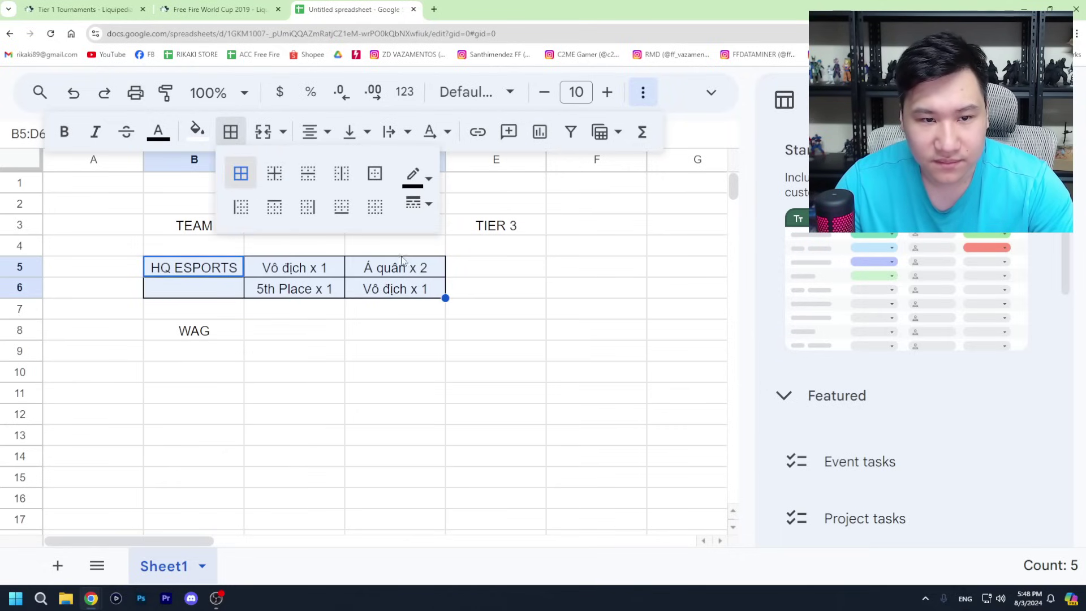
click(496, 289)
Step: Merge cells B5:B6 and vertically centre the HQ ESPORTS name in the merged cell
drag(219, 271, 220, 289)
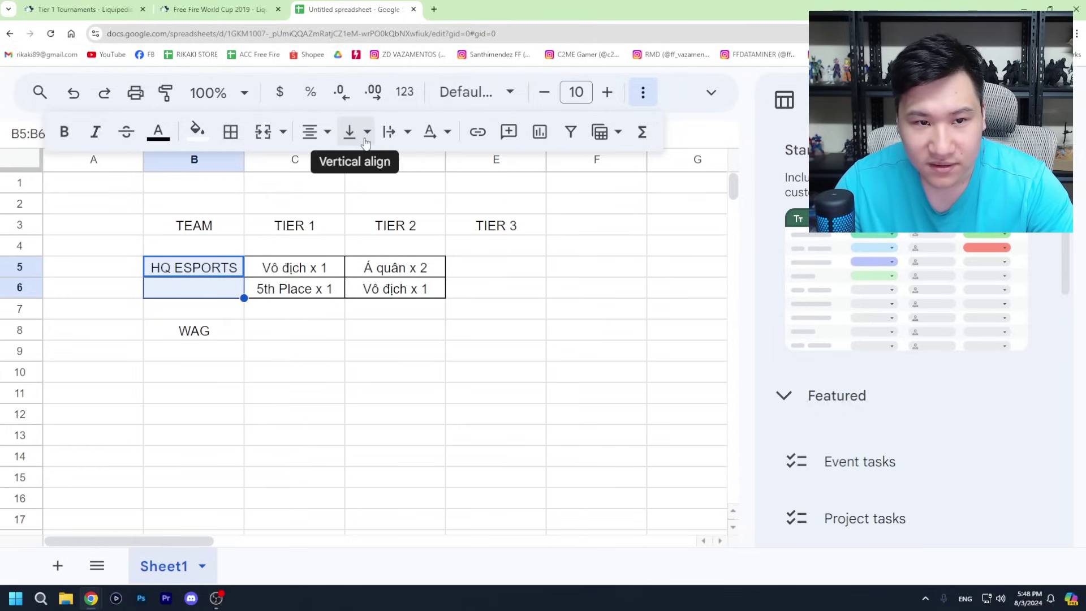
click(365, 142)
click(388, 167)
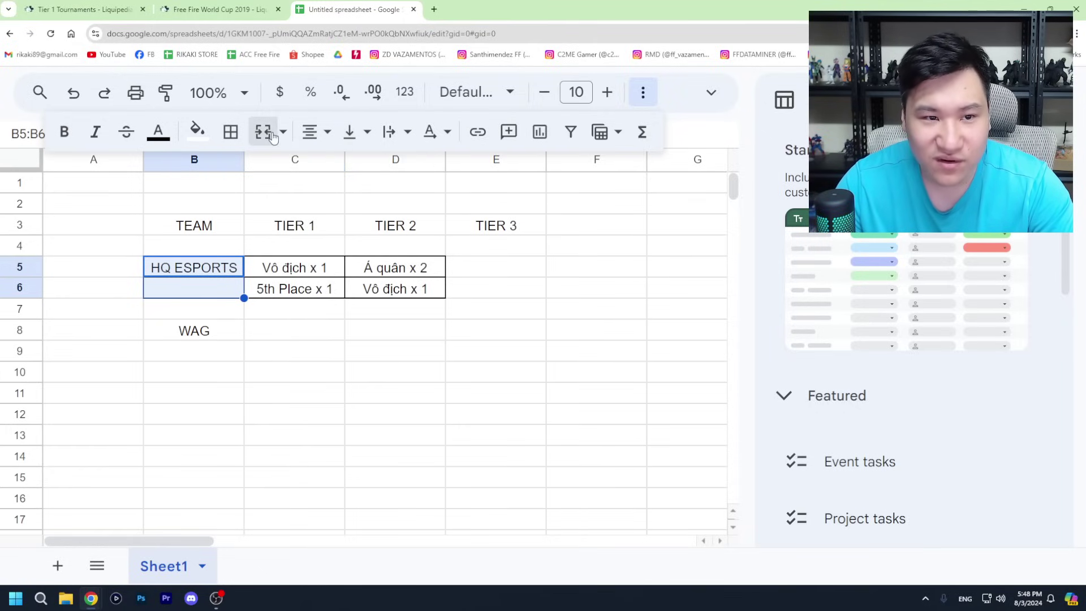
click(271, 136)
click(365, 132)
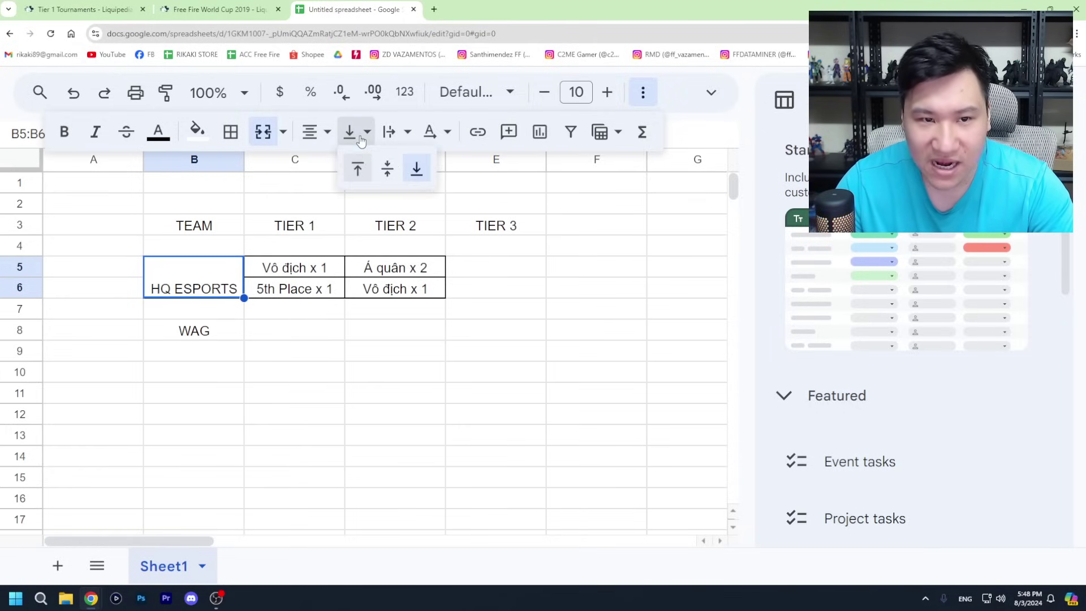
click(388, 167)
click(555, 309)
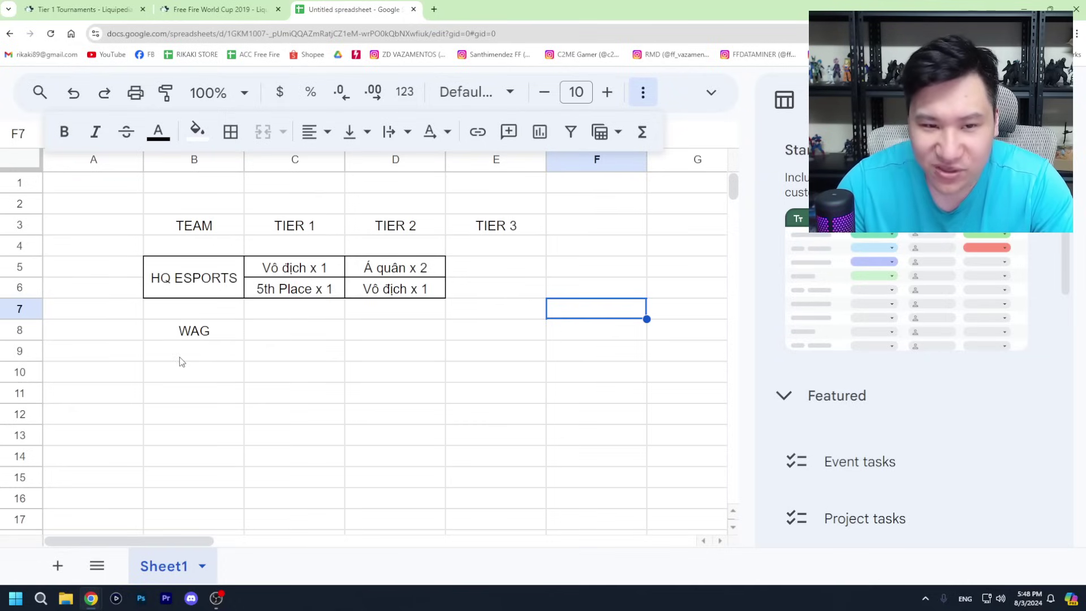
Step: Enter "4th Place x 1" as WAG's first Tier 1 result in cell C8
scroll(178, 358, up, 3)
scroll(179, 358, down, 2)
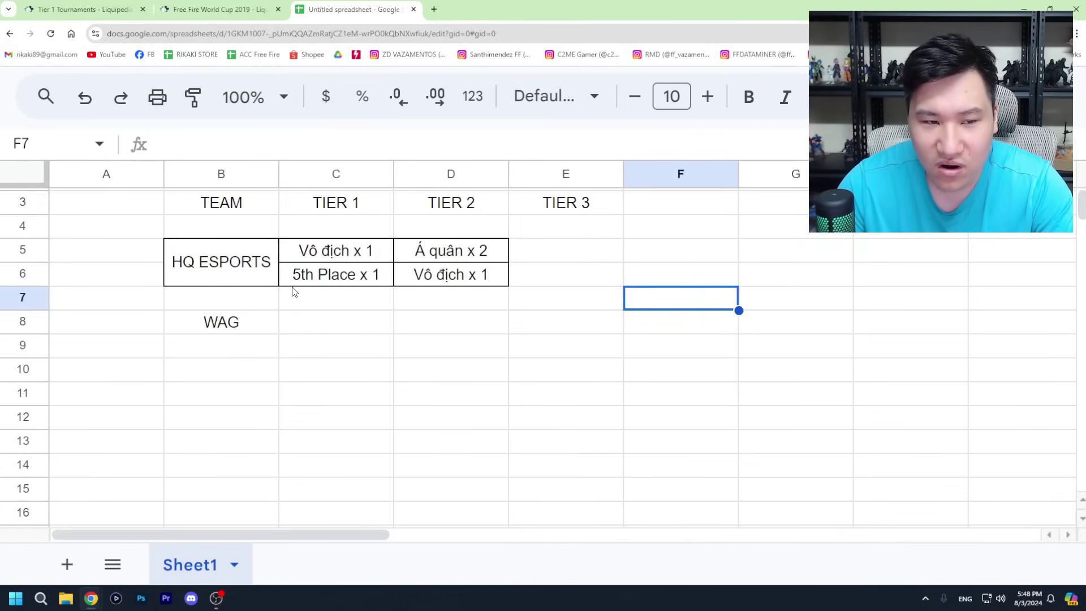
scroll(293, 292, down, 2)
scroll(294, 291, up, 2)
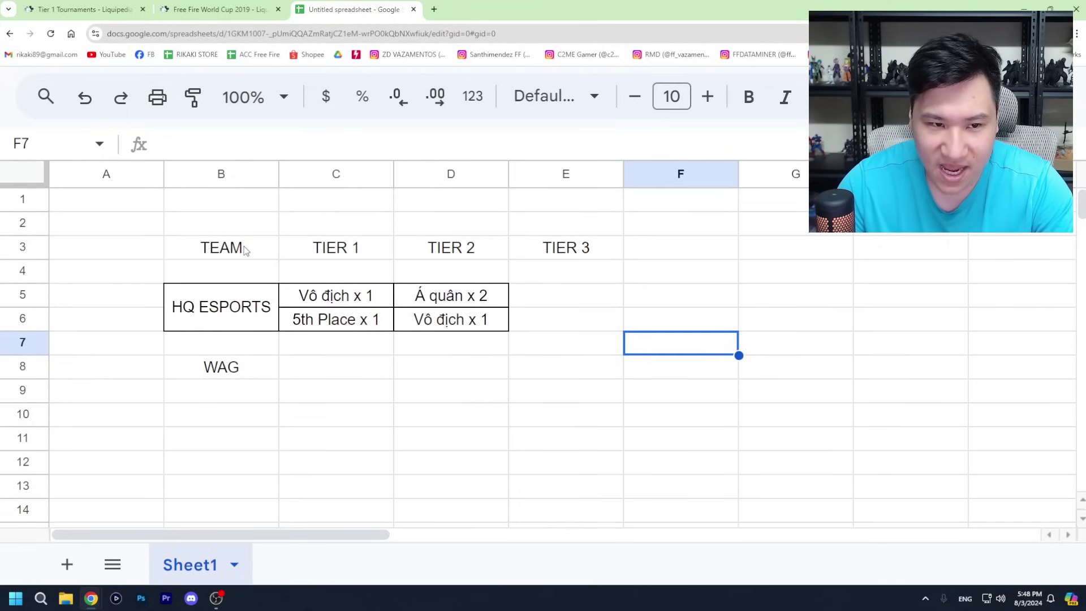
click(241, 370)
click(321, 376)
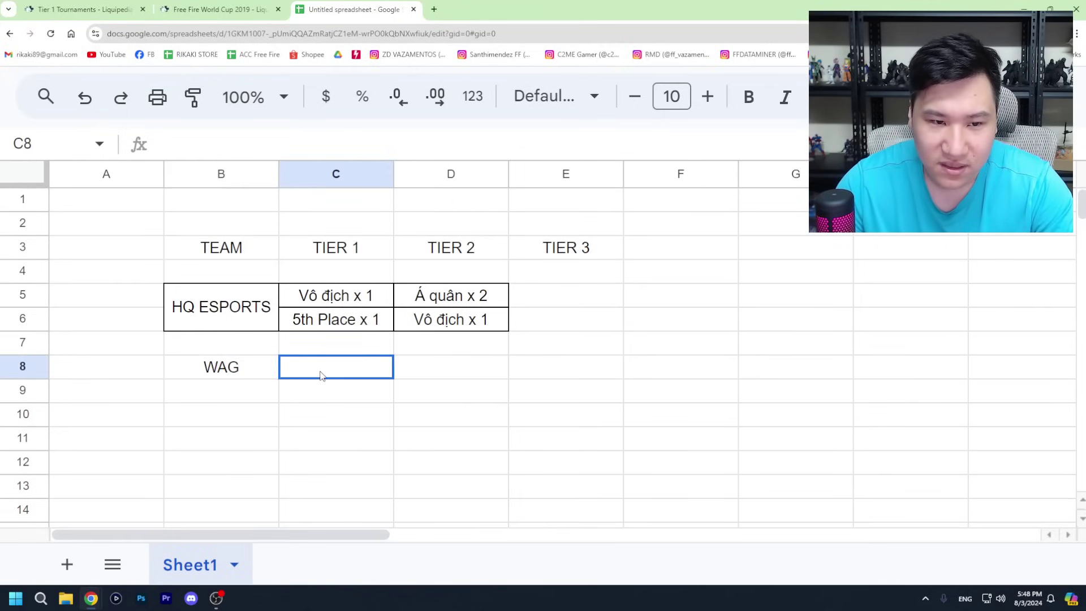
text(4)
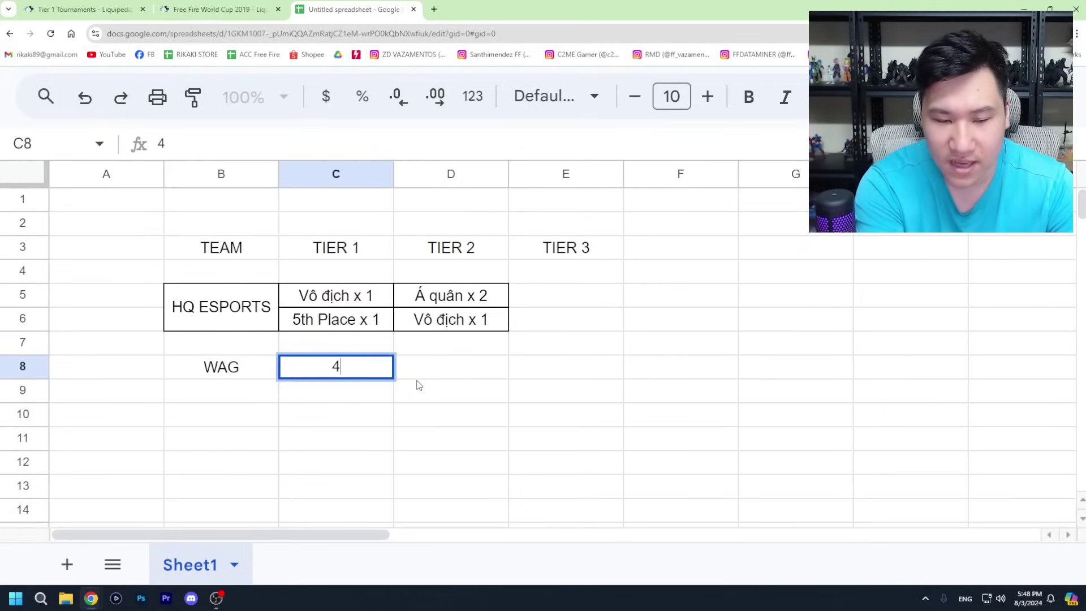
text(th )
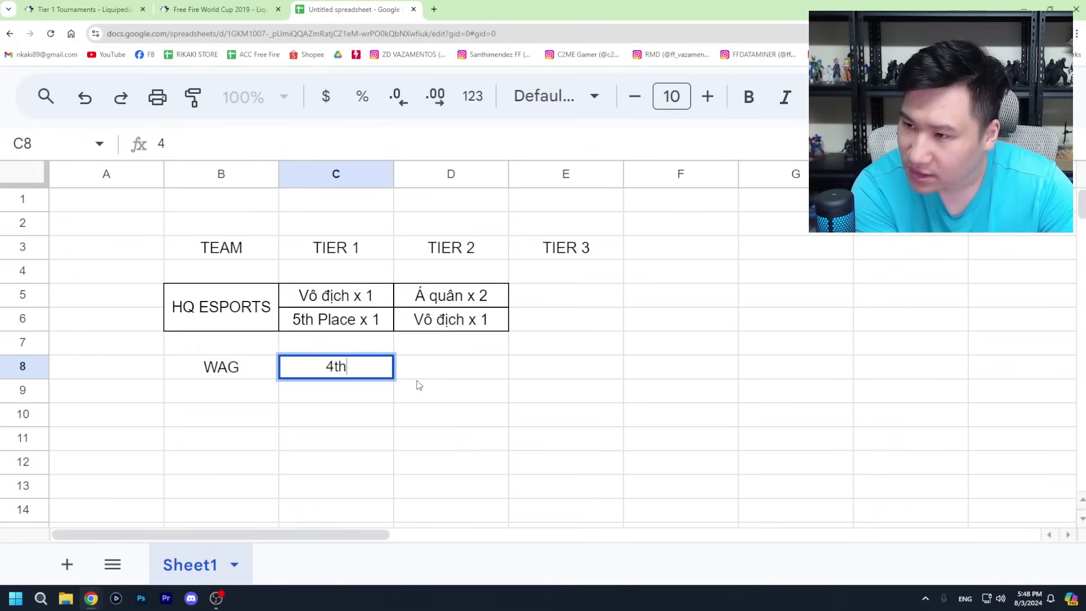
text(Place)
key(BackSpace)
key(BackSpace)
key(BackSpace)
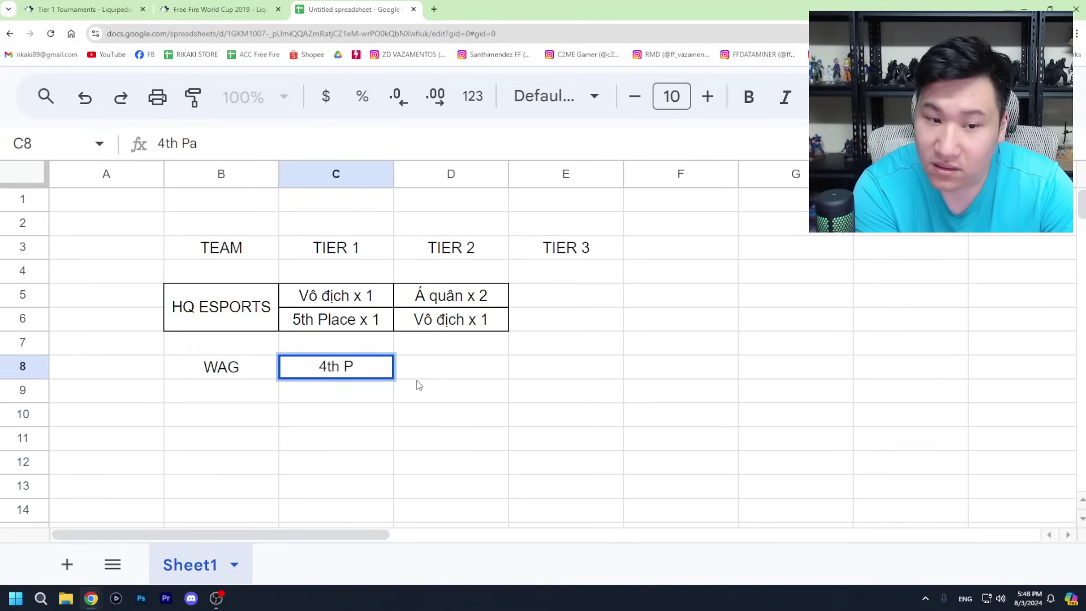
text(lace x 1)
key(Return)
Step: Enter "5th Place x 1" as WAG's second Tier 1 result in cell C9
text(5)
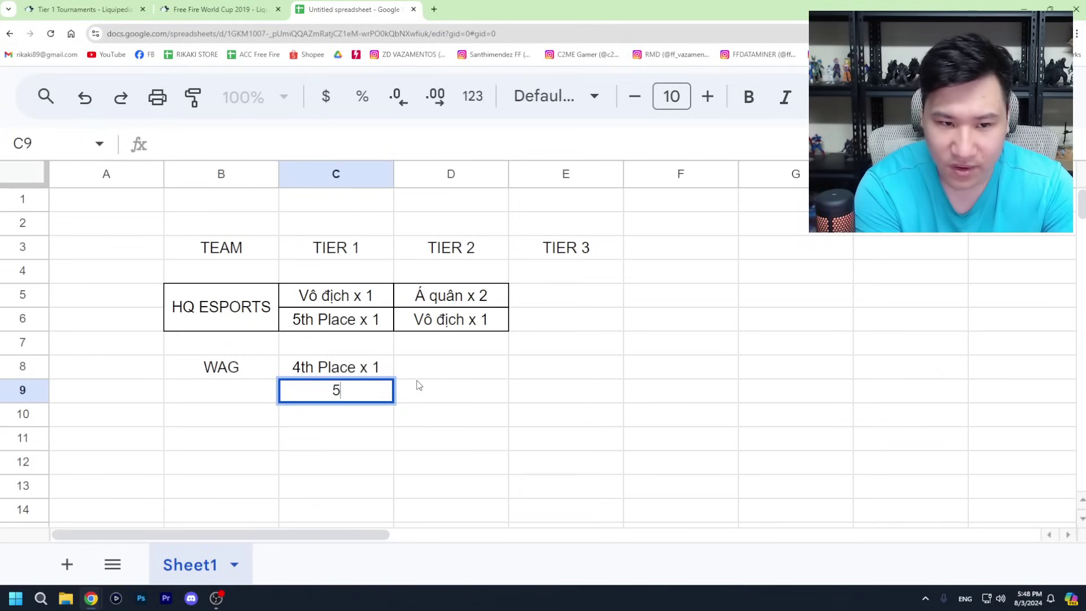
text(th Place x 1)
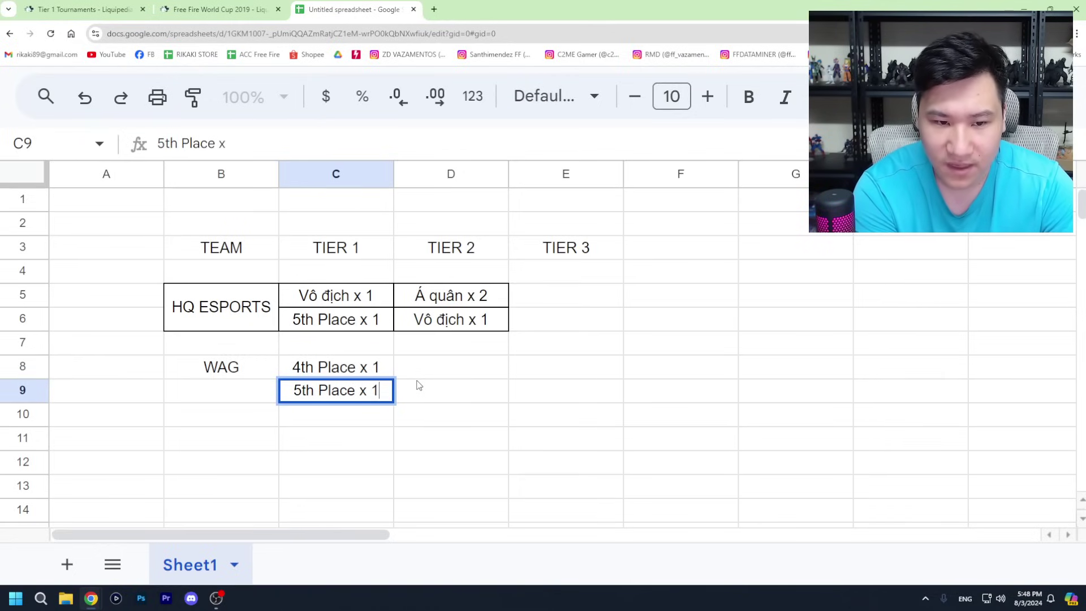
key(Return)
drag(338, 385, 374, 369)
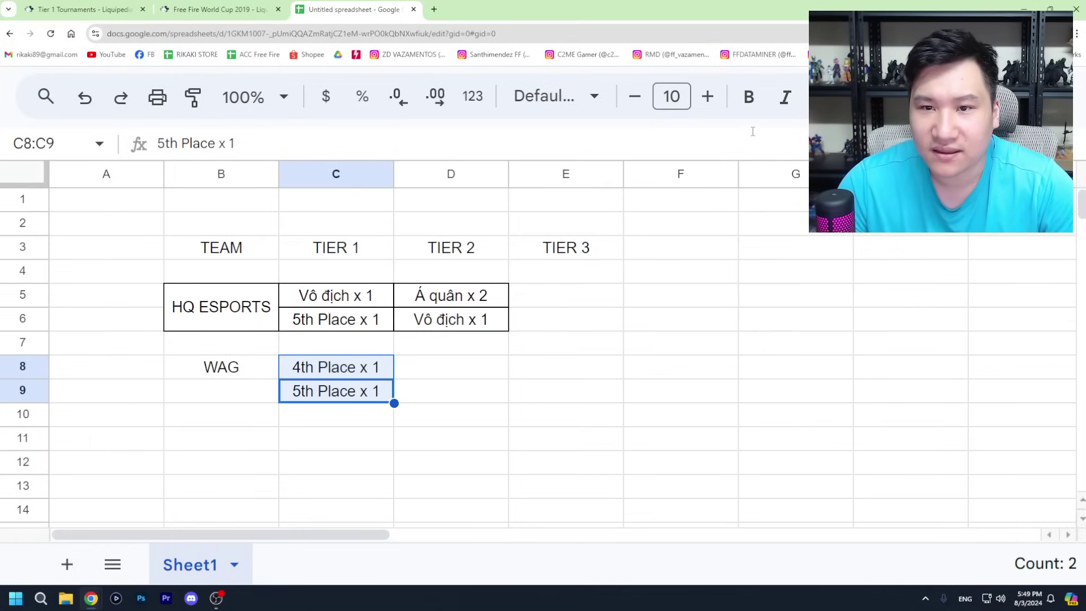
Step: Enter "Vô địch x 1" as WAG's Tier 2 result in cell D8
click(445, 389)
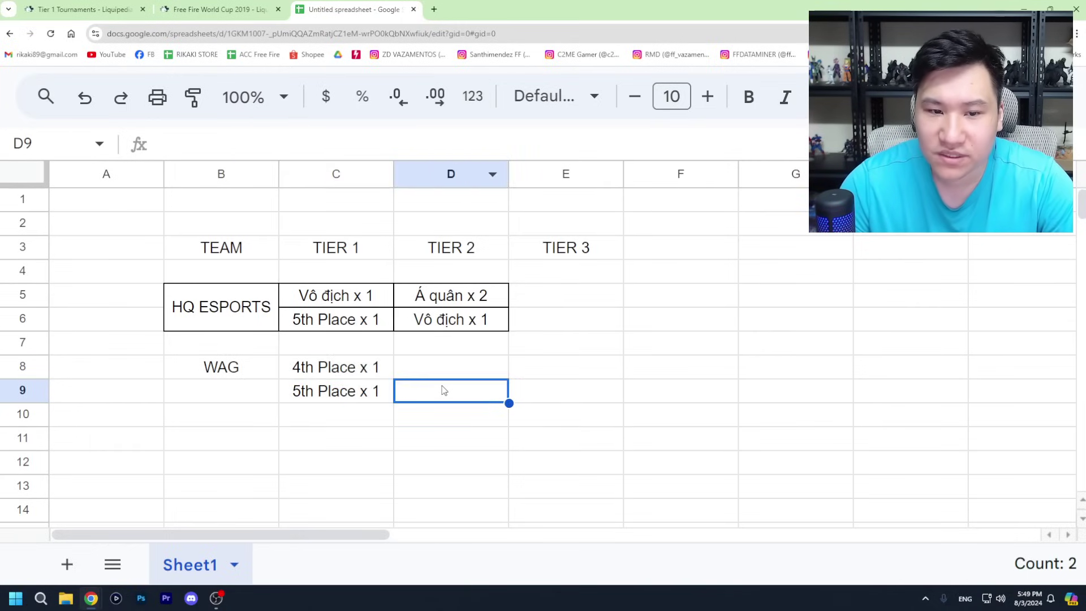
click(490, 371)
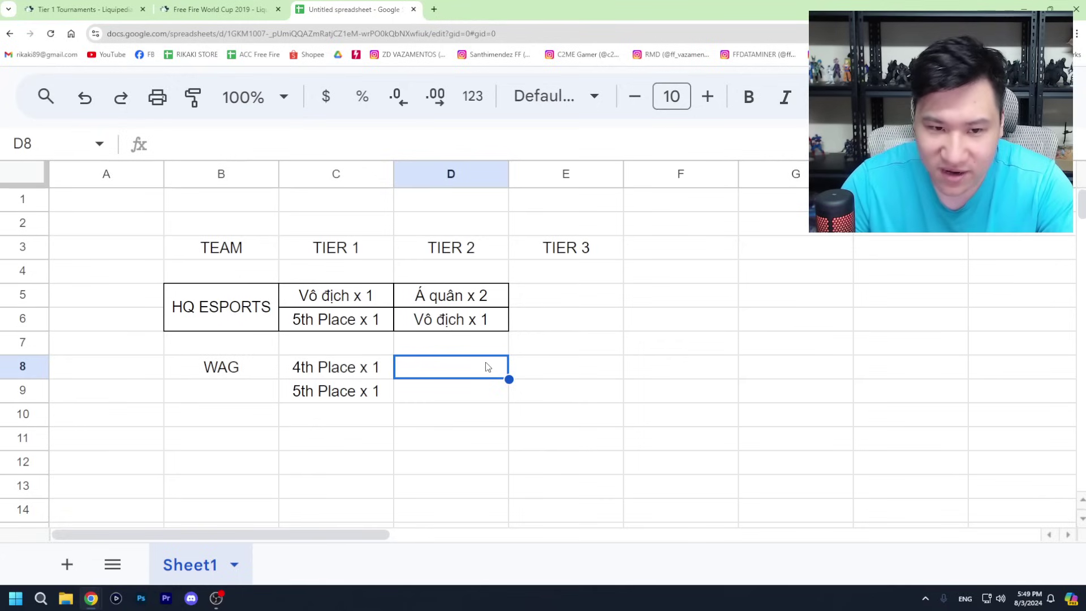
double_click(471, 375)
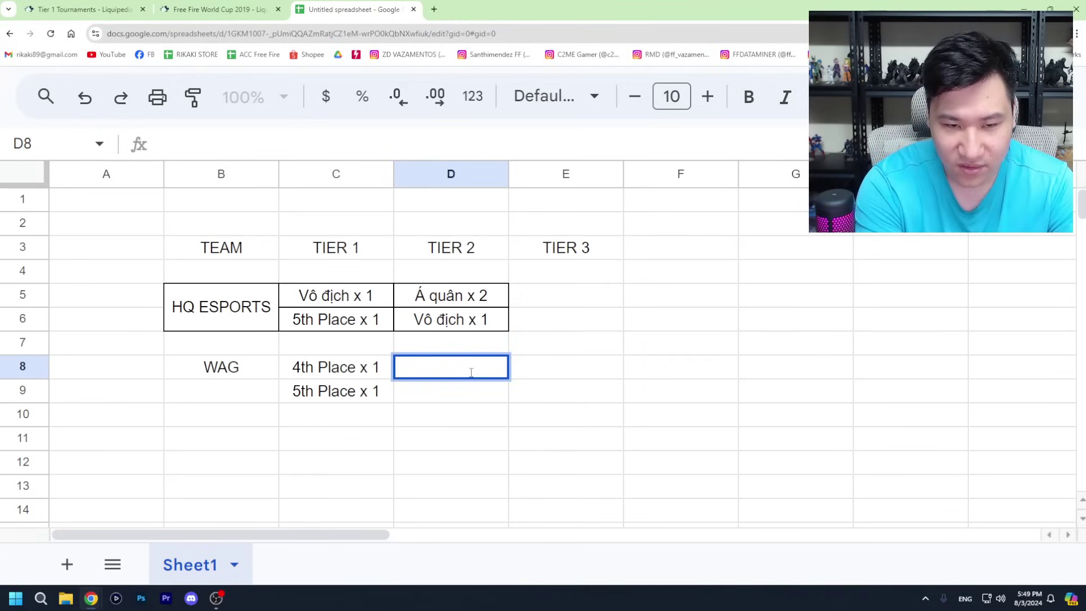
text(Vô địch x 1)
key(Return)
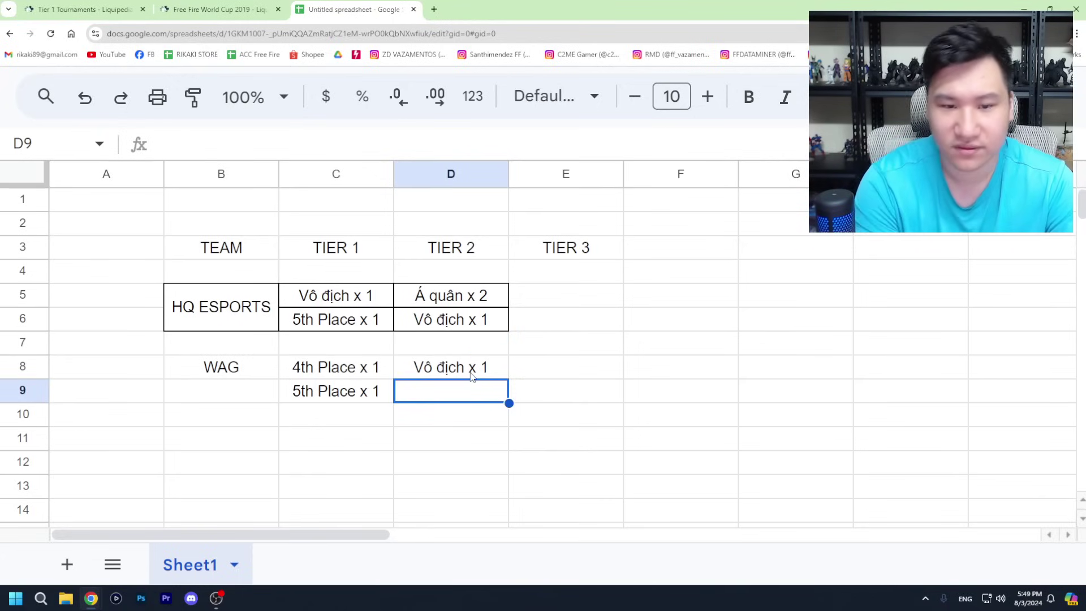
Step: Switch to the Free Fire World Cup 2019 page on Liquipedia and open WAG's extended list of results
click(226, 11)
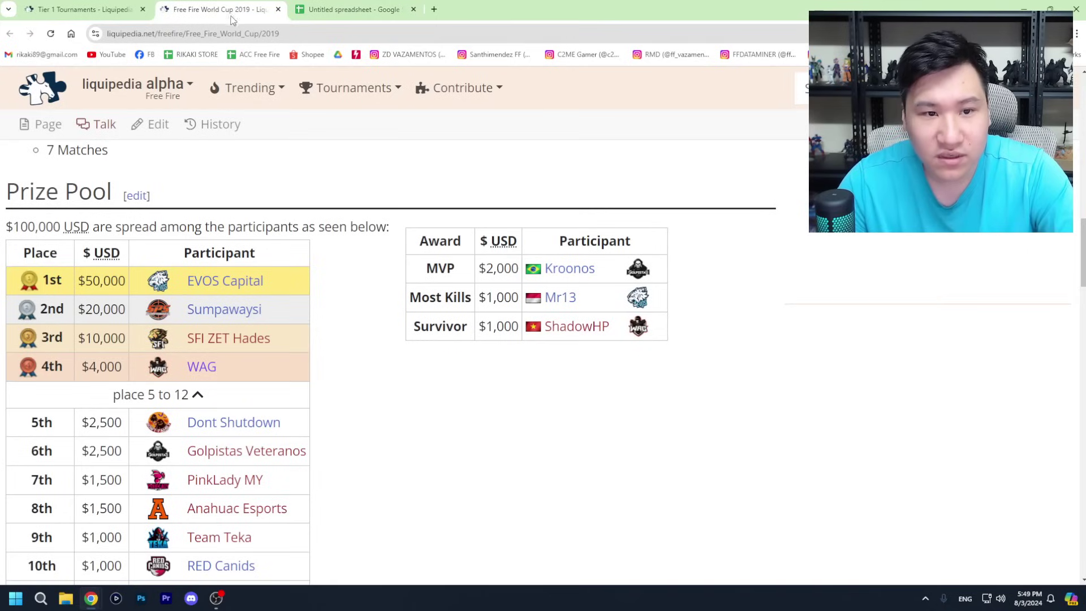
click(202, 366)
scroll(424, 355, down, 10)
scroll(427, 353, down, 10)
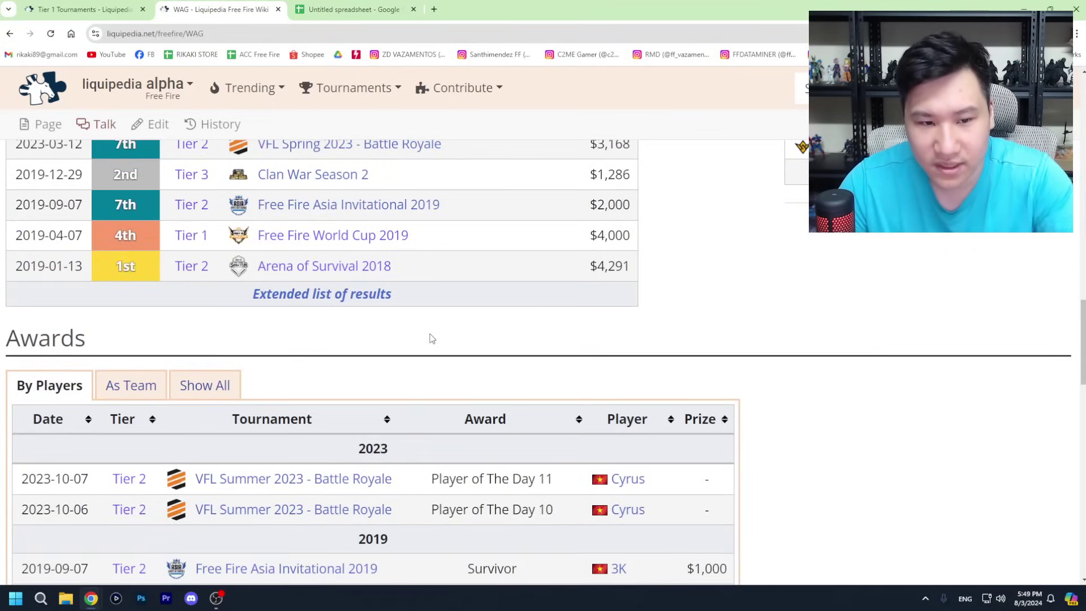
click(339, 295)
Step: Review WAG's placements by tier from 2019 to 2024, checking the VFL Spring 2023 - Clash Squad entry
scroll(368, 283, down, 15)
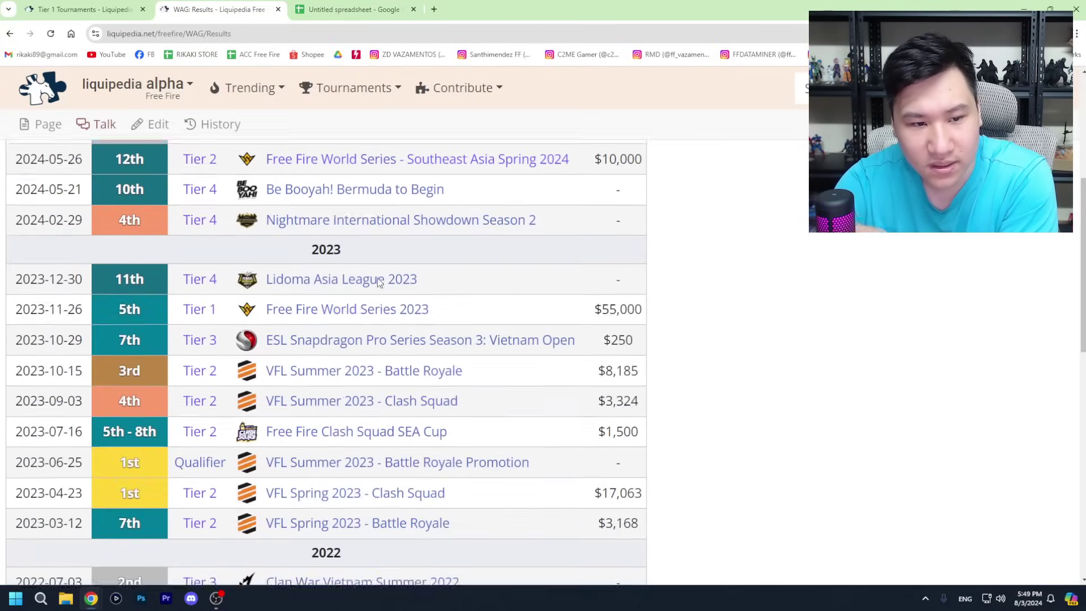
scroll(389, 303, up, 1)
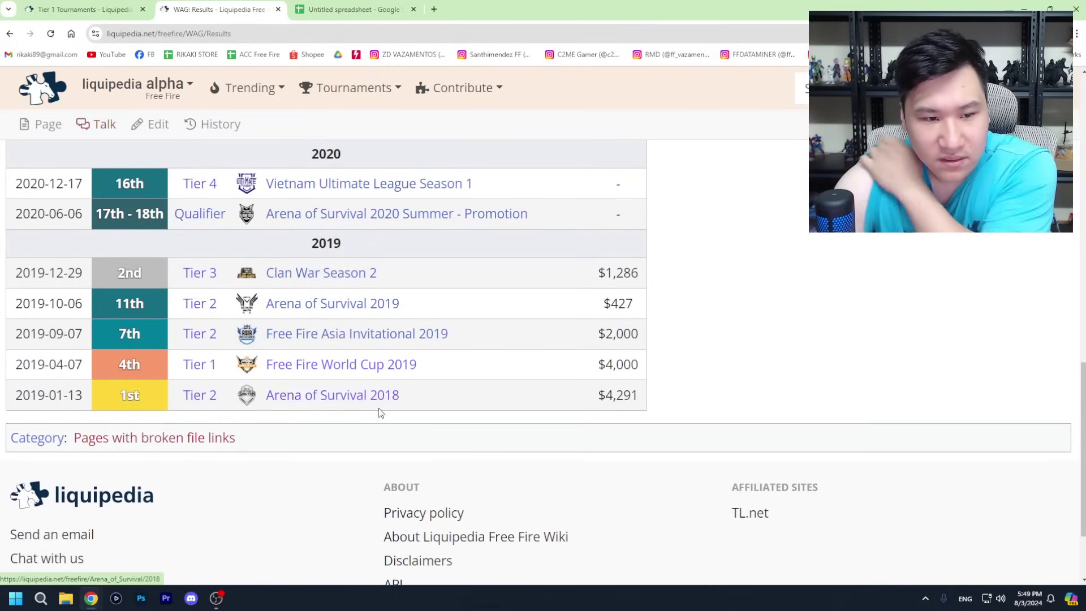
scroll(359, 403, up, 4)
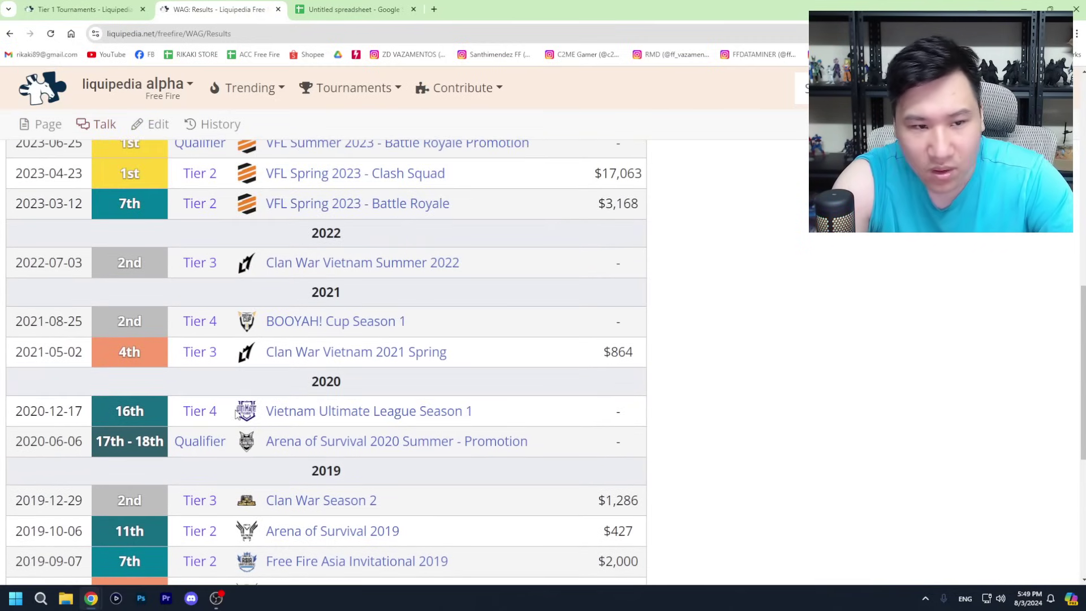
scroll(237, 413, up, 3)
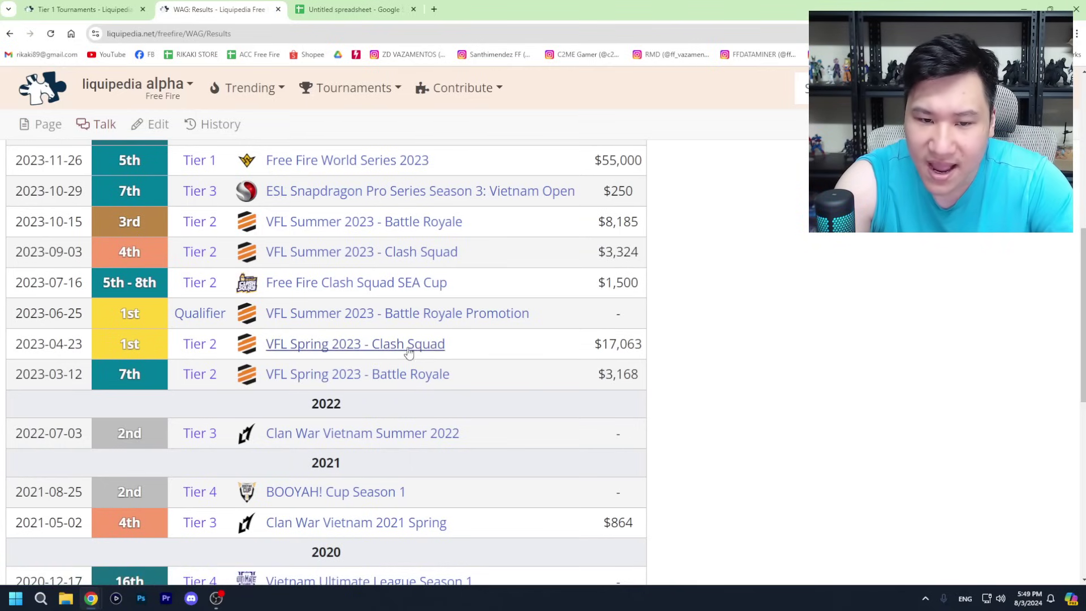
drag(455, 350, 238, 353)
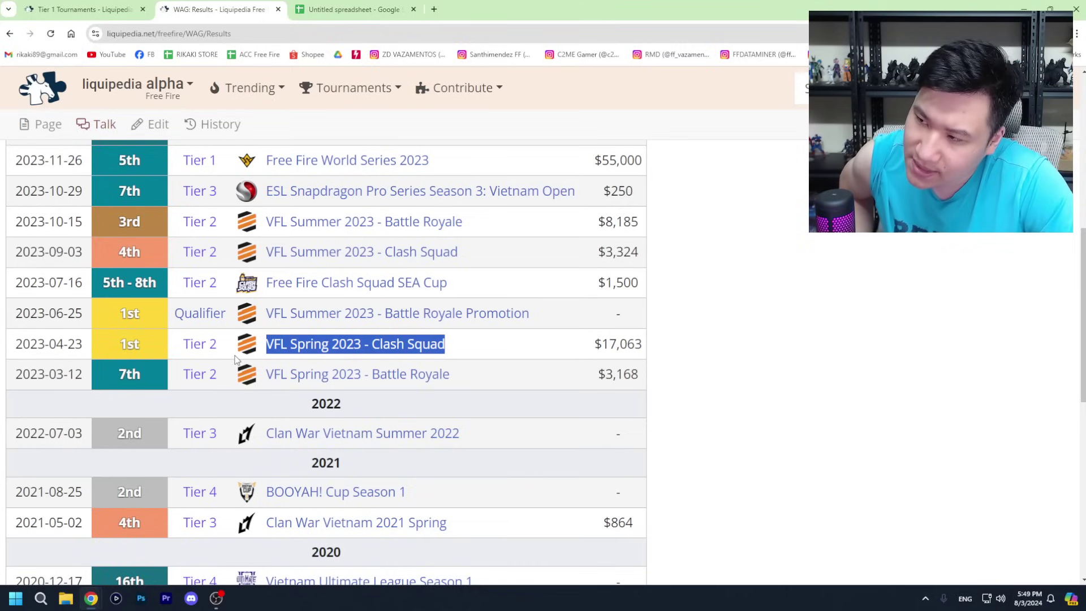
click(756, 340)
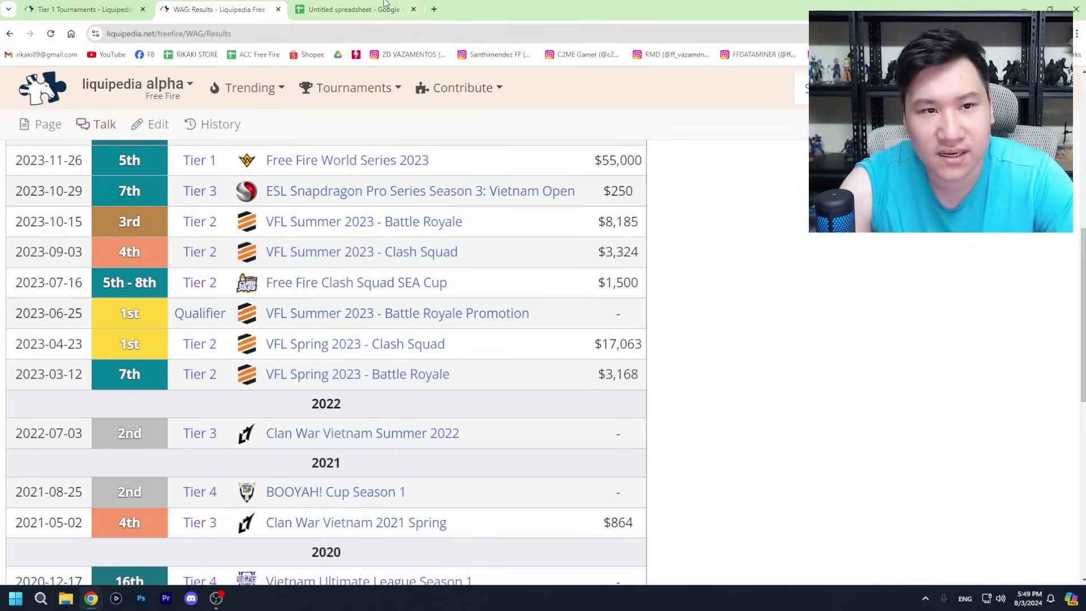
Step: Switch back to the team achievements spreadsheet
key(ctrl+Tab)
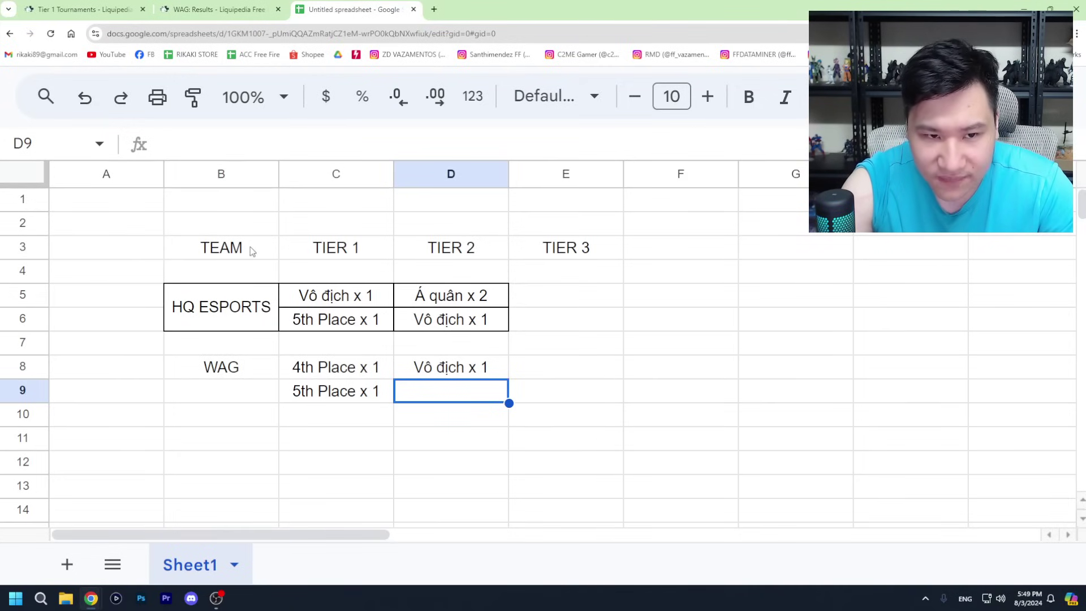
drag(209, 196, 575, 216)
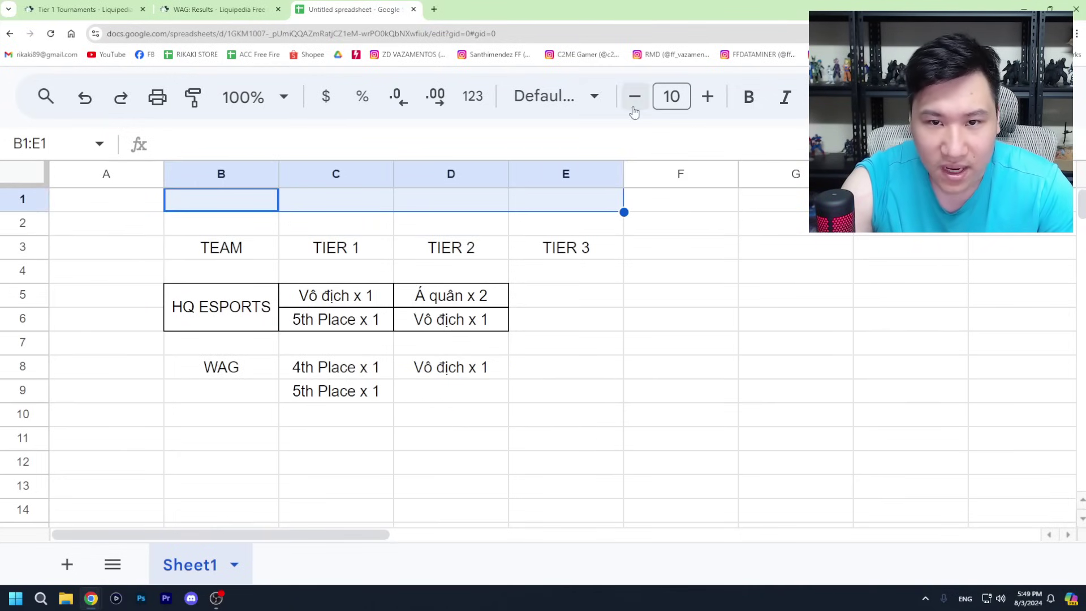
click(614, 357)
click(665, 376)
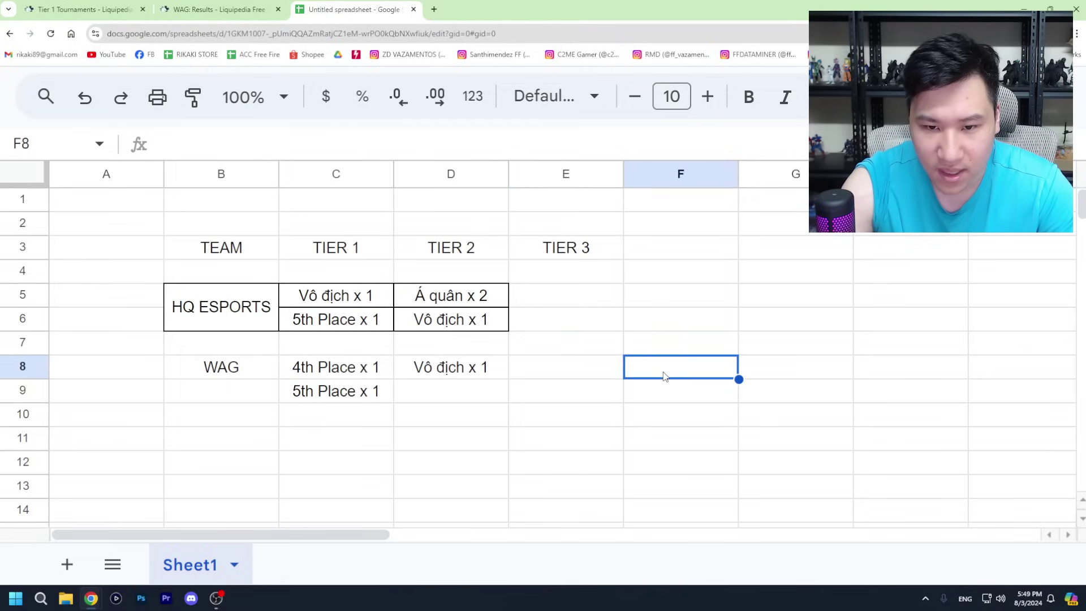
click(672, 249)
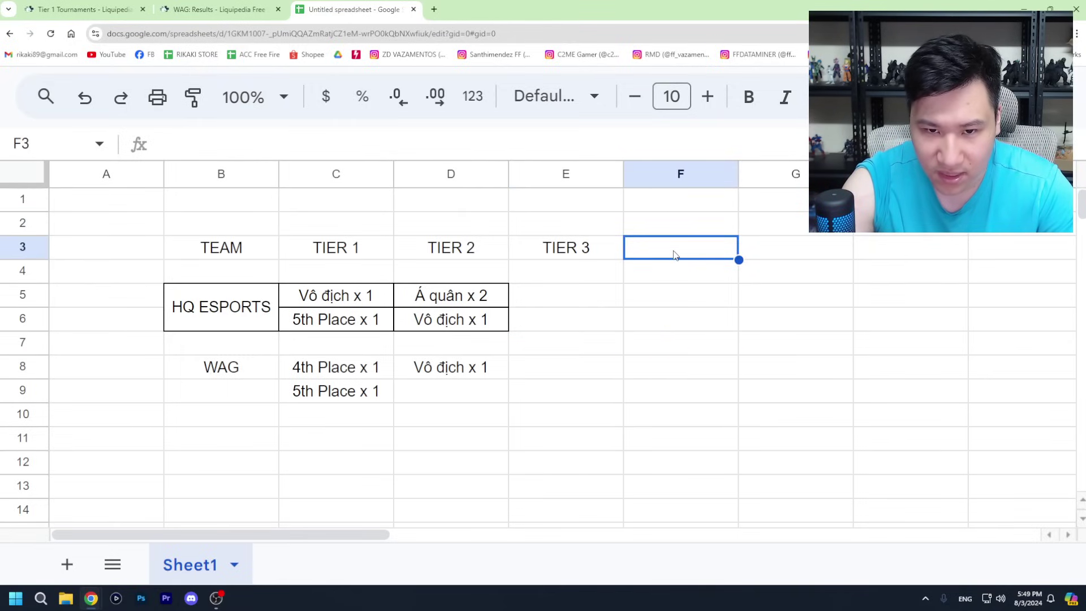
Step: Replace the TIER 3 header in cell E3 with "PHỤ"
click(588, 252)
double_click(588, 252)
key(ctrl+a)
text(Đ)
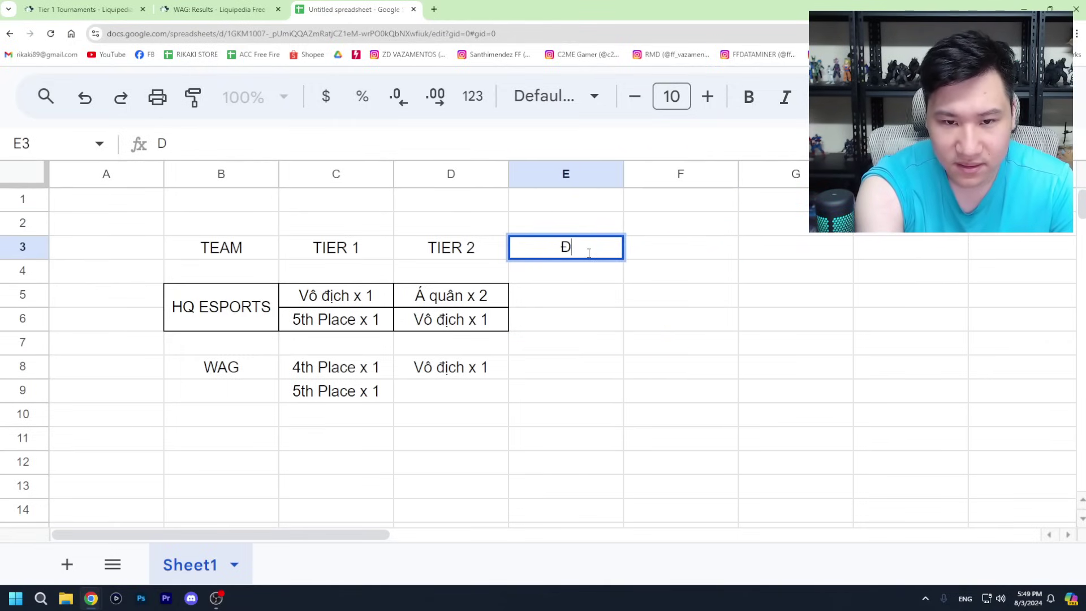
text(ẮC)
key(BackSpace)
key(BackSpace)
key(BackSpace)
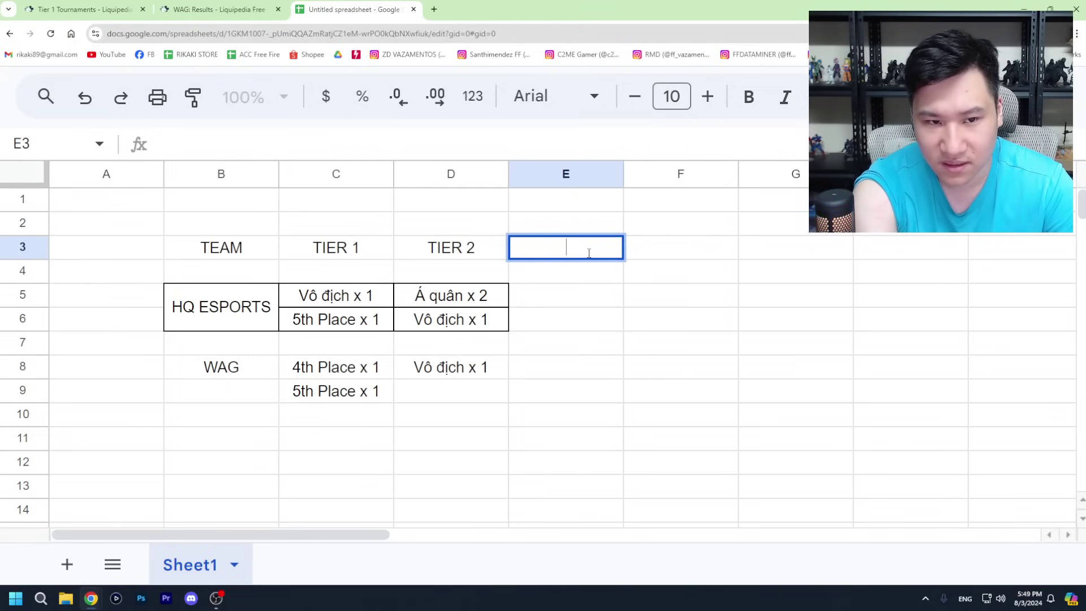
text(PHỤ)
key(Return)
Step: Enter "Vô địch (CS) x 1" for WAG in cell E8 and widen column E to fit the text
key(Down)
key(Down)
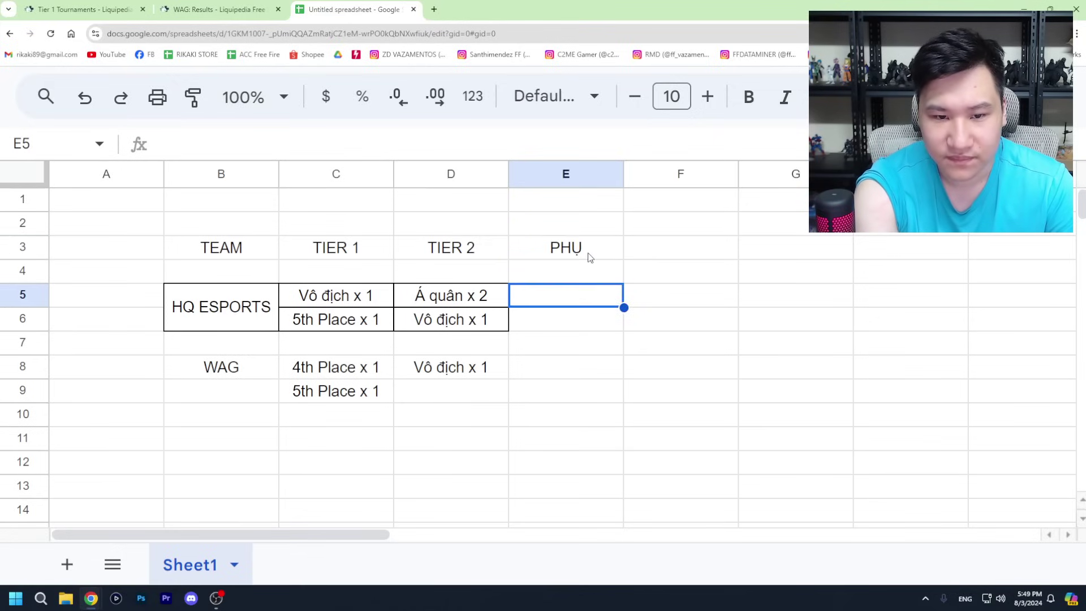
key(Down)
key(Down)
text(V)
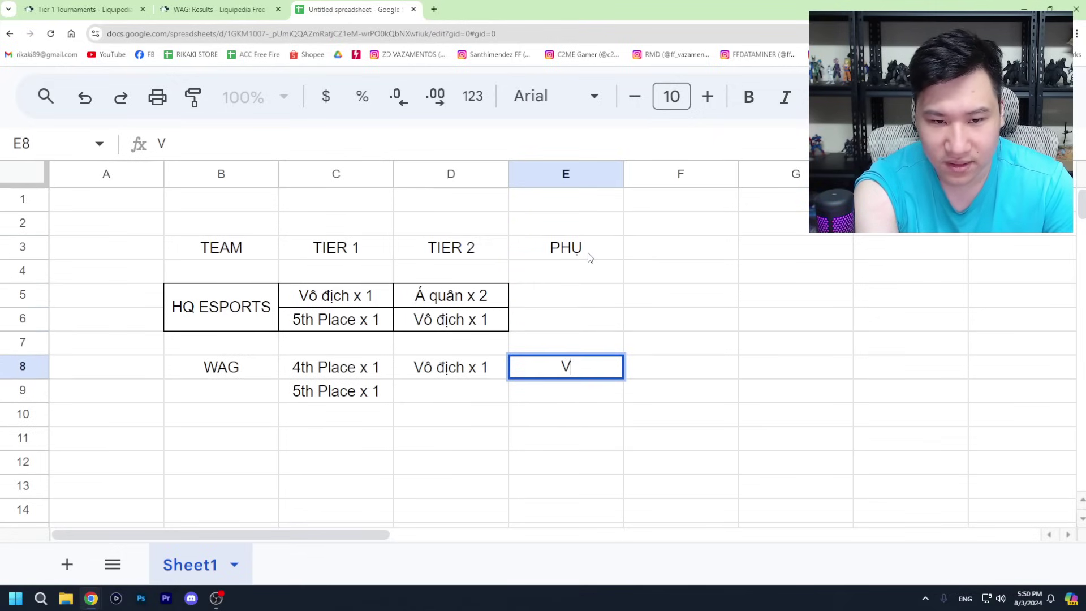
text(ô địch (CS)
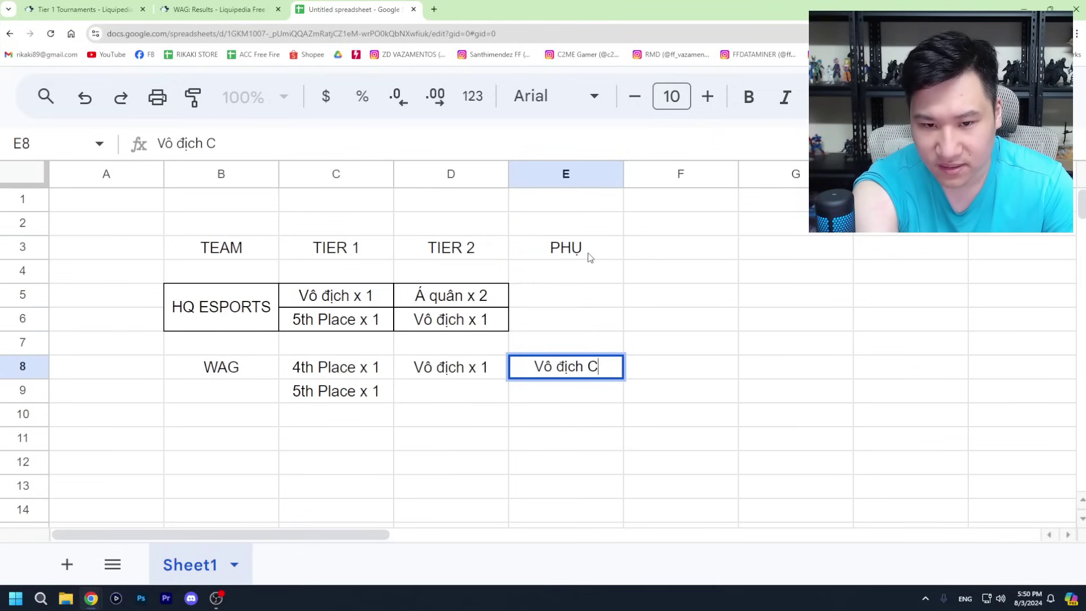
text() x 1)
key(Return)
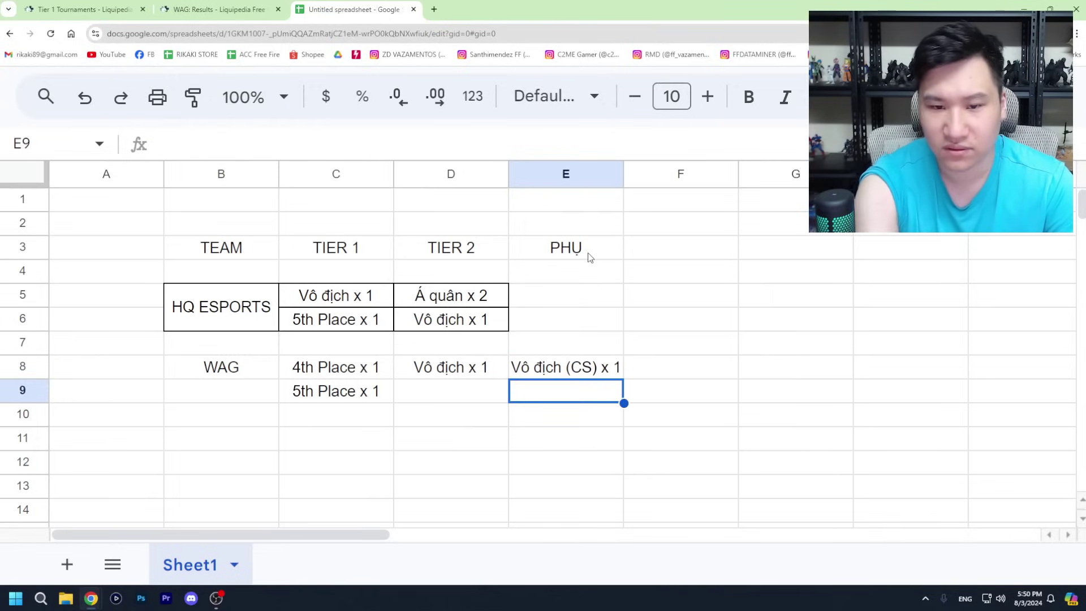
drag(624, 174, 646, 174)
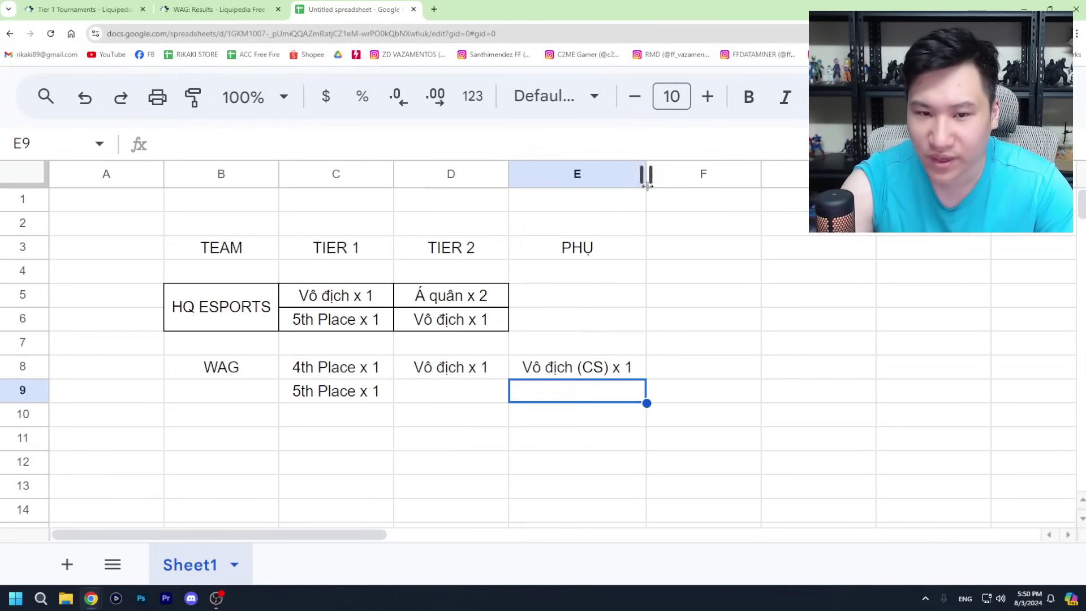
click(656, 224)
Step: Merge cells C2:D2 above the TIER 1 and TIER 2 headers
drag(257, 222, 447, 232)
drag(358, 222, 493, 225)
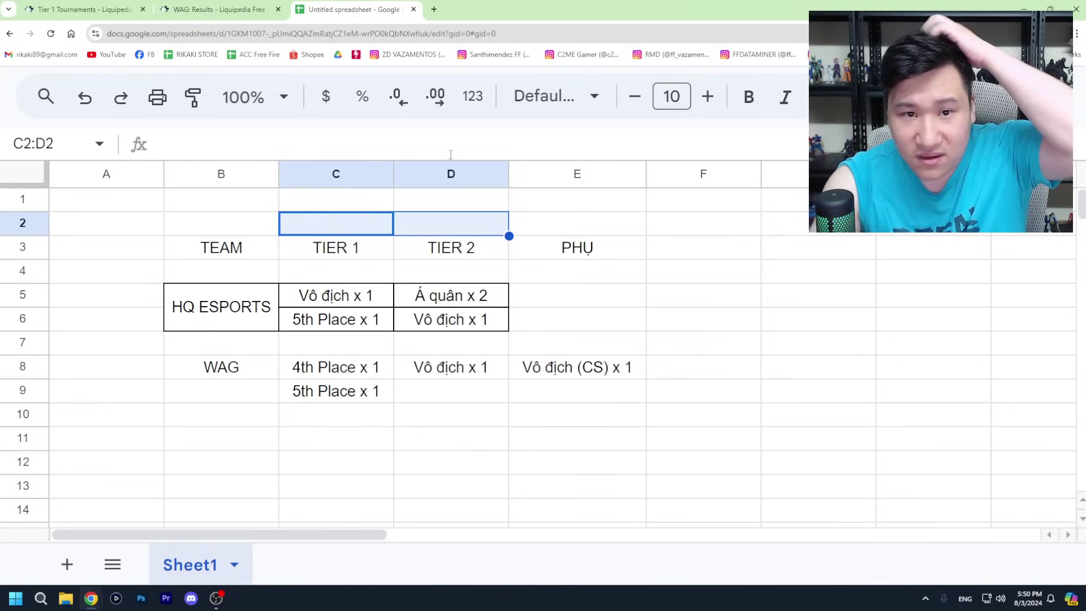
click(905, 97)
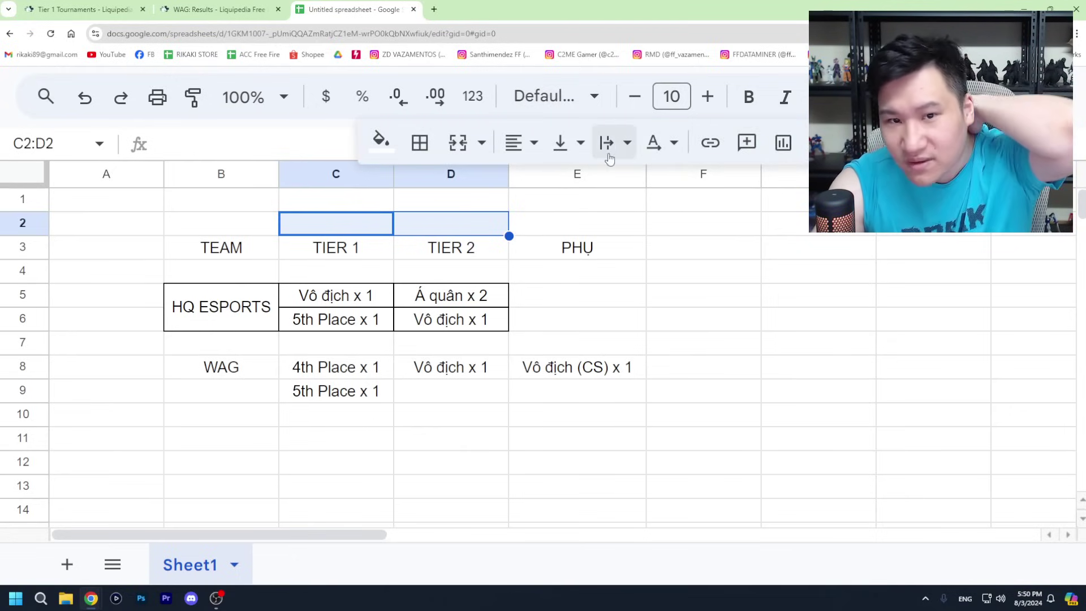
click(458, 142)
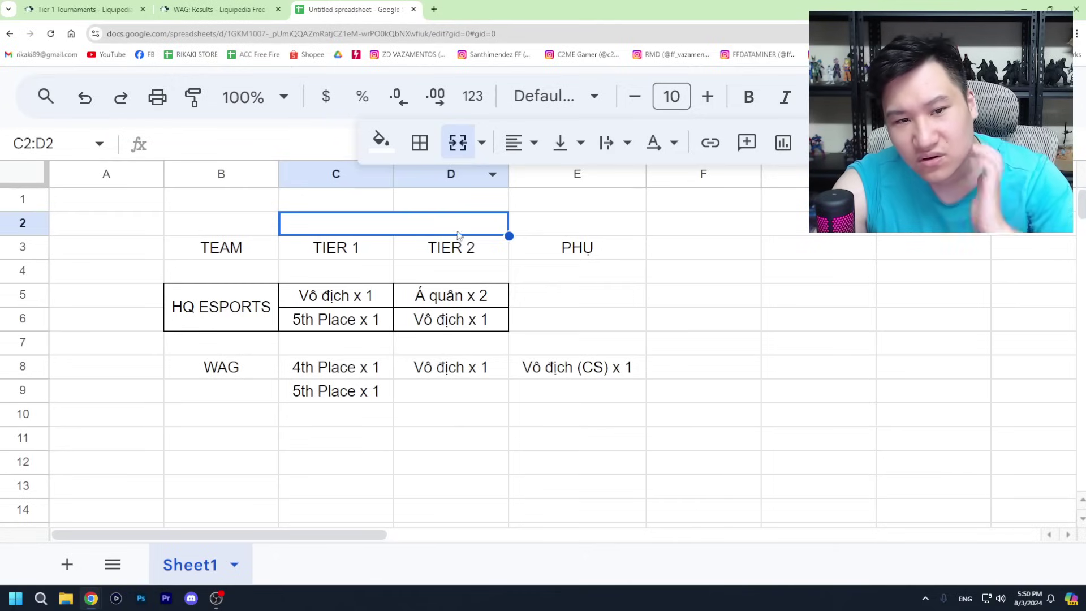
Step: Enter "SINH TỒN (BR)" in the merged cell C2:D2 above the TIER 1 and TIER 2 headers
double_click(461, 225)
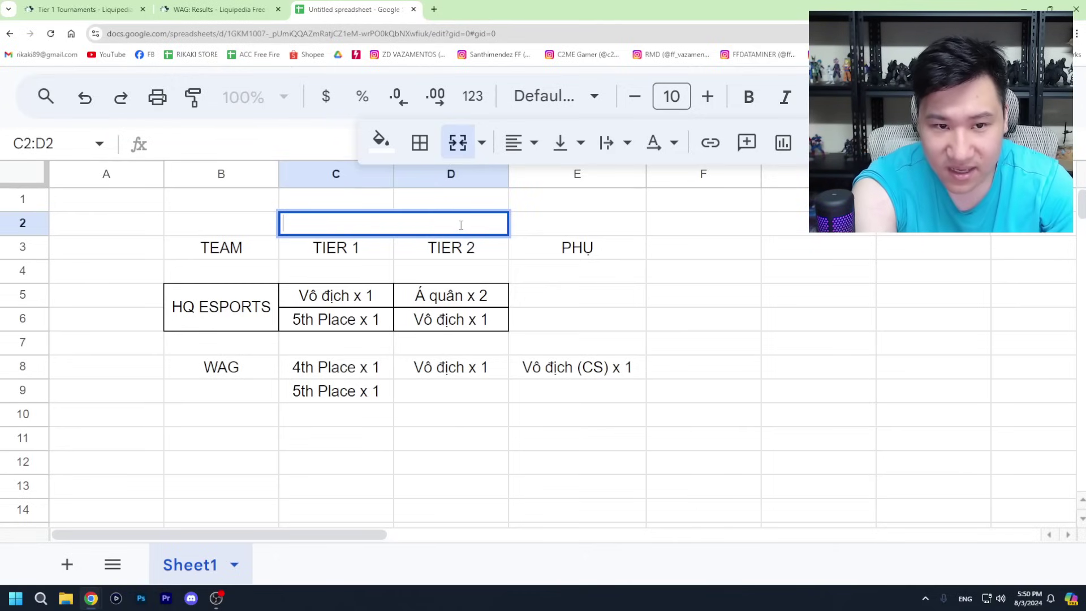
text(SINH TỒN (B)
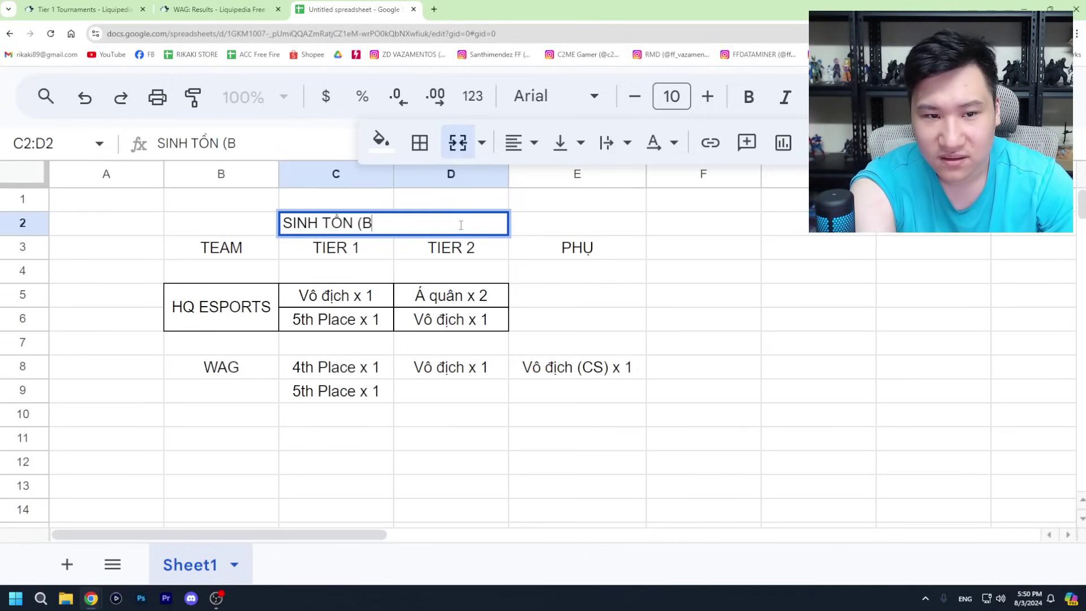
text(R))
key(Return)
Step: Align the SINH TỒN (BR) header to the middle vertically and center it horizontally
click(460, 225)
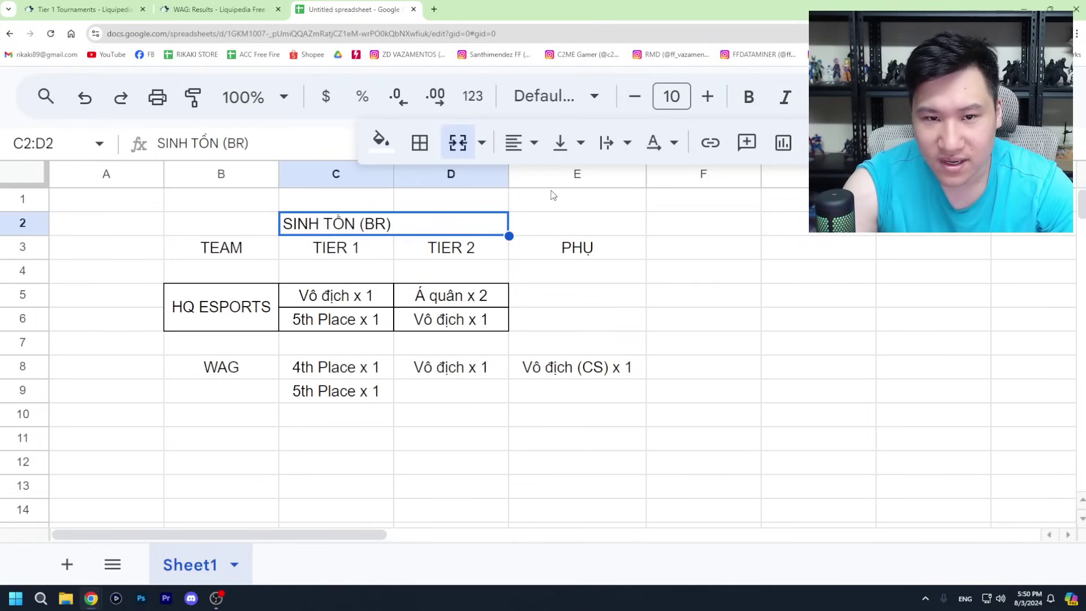
click(565, 151)
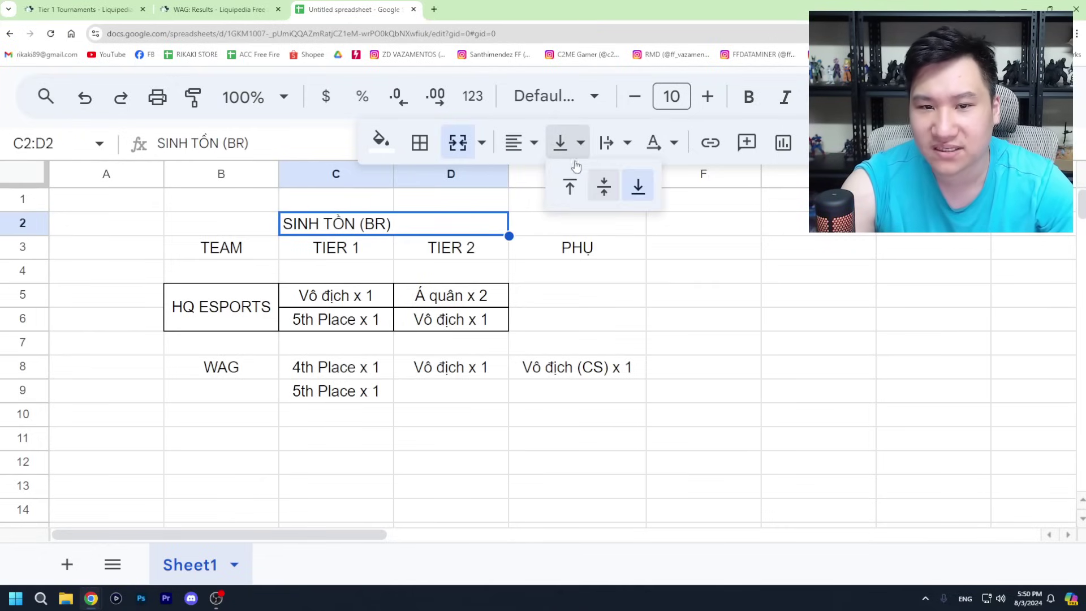
click(602, 193)
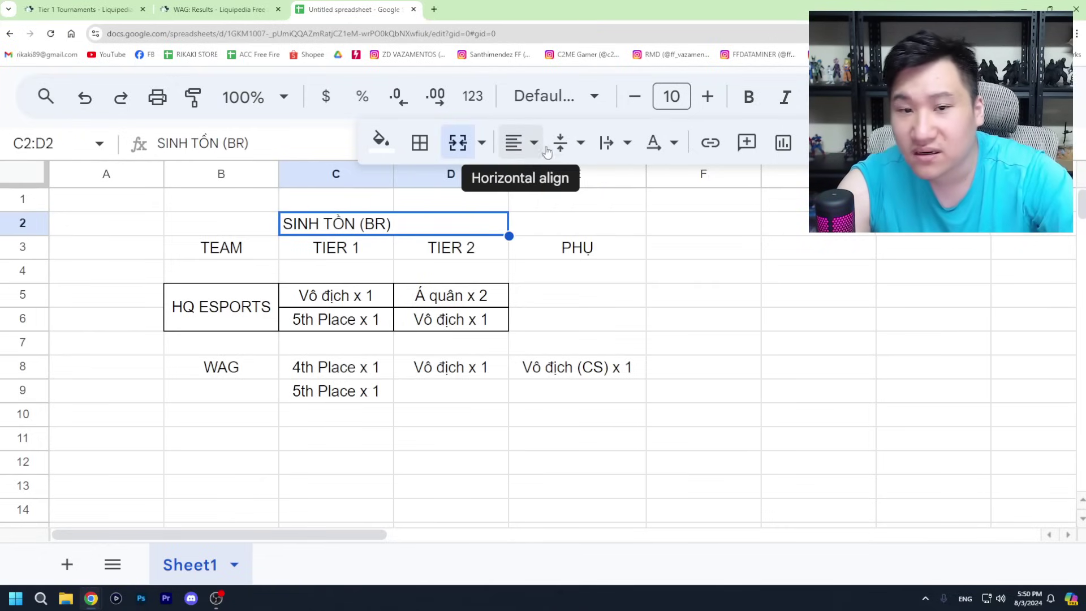
click(627, 148)
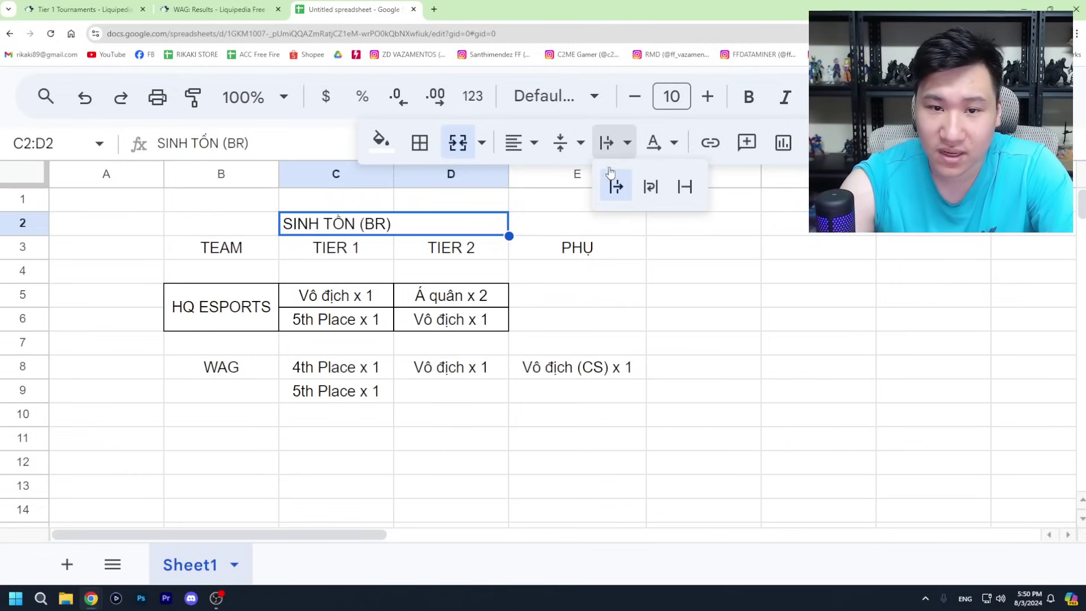
click(575, 152)
click(576, 152)
click(520, 142)
click(554, 184)
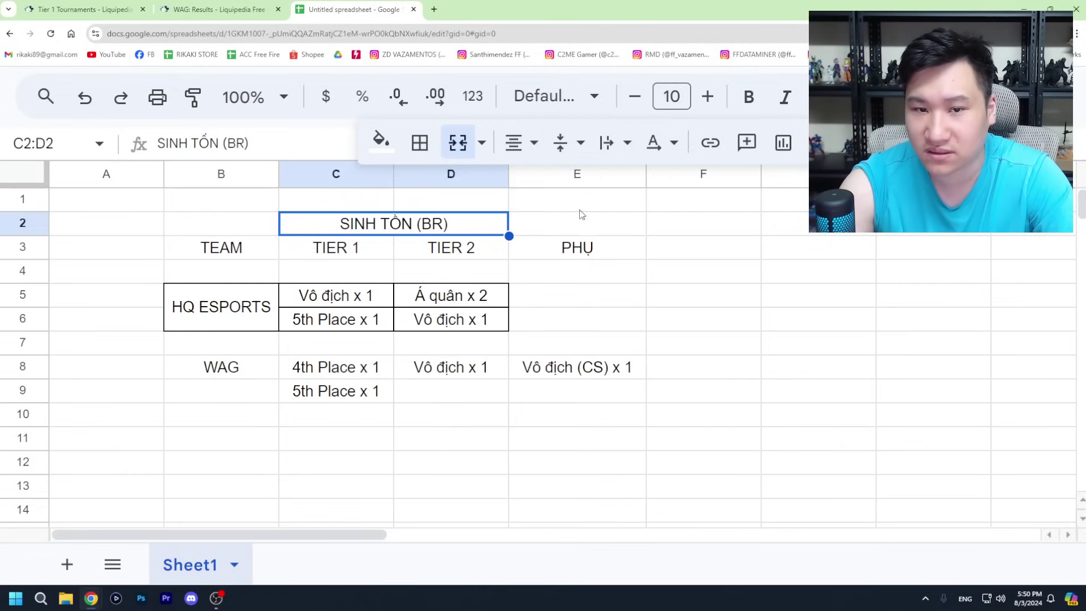
click(712, 274)
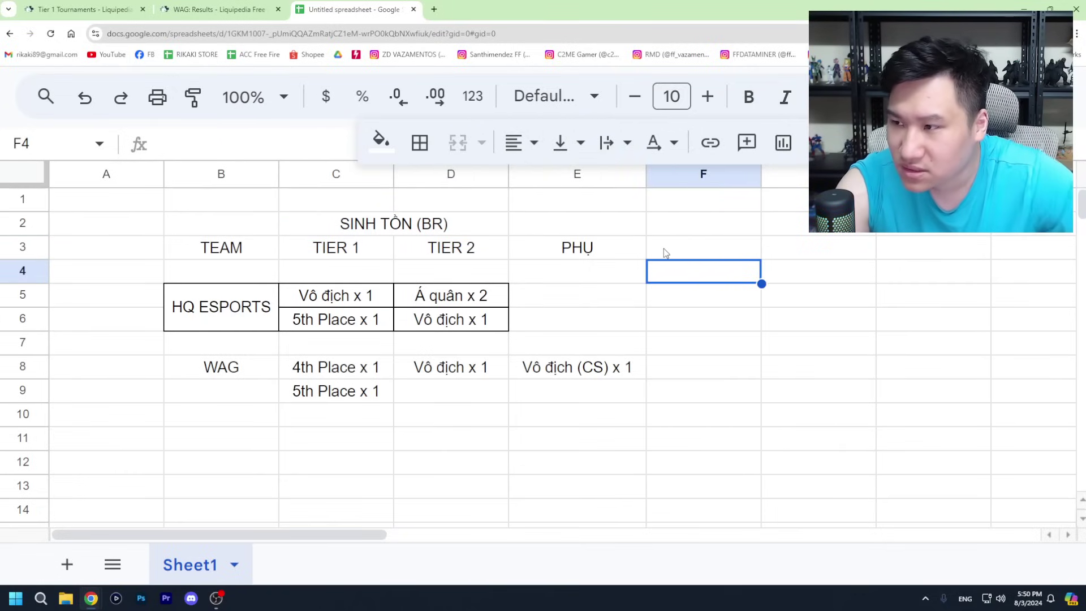
Step: Apply all borders to WAG's row, cells B8:E8
key(ctrl+equal)
key(ctrl+equal)
scroll(814, 328, down, 1)
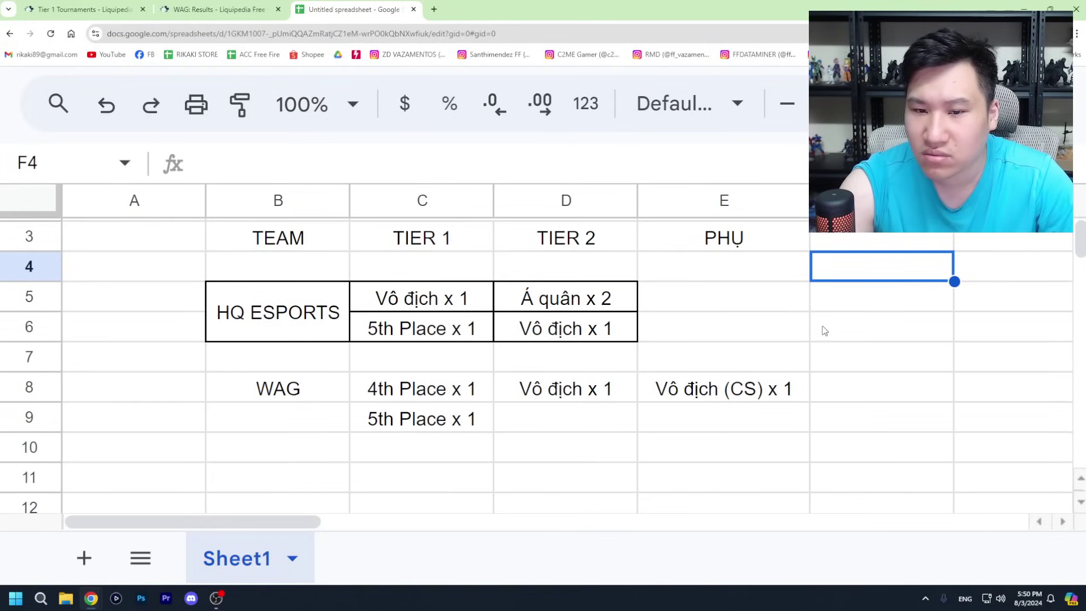
click(880, 322)
drag(272, 396, 746, 397)
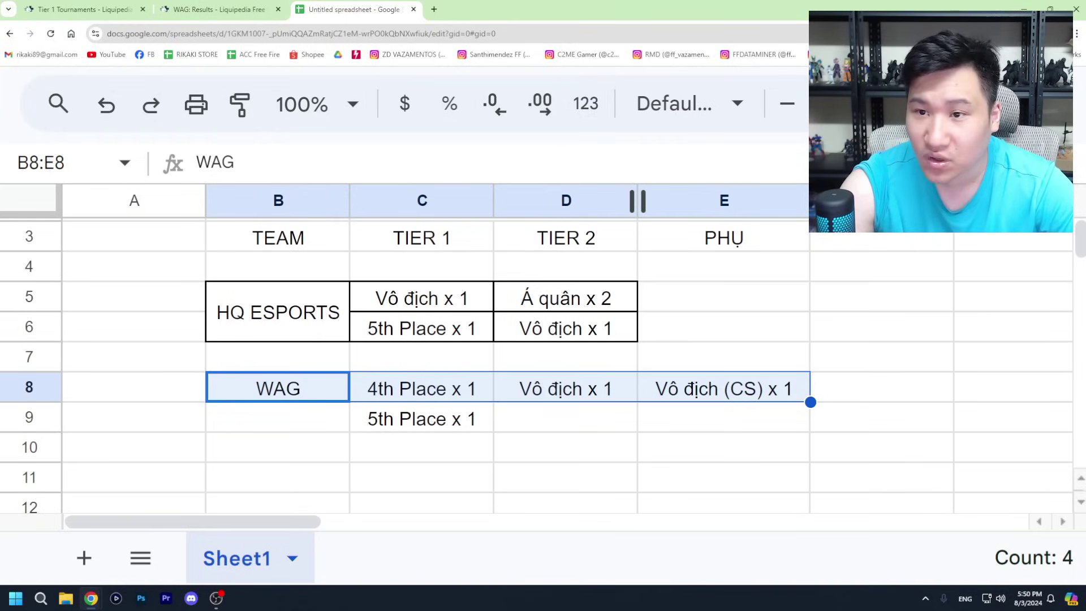
click(800, 104)
click(330, 161)
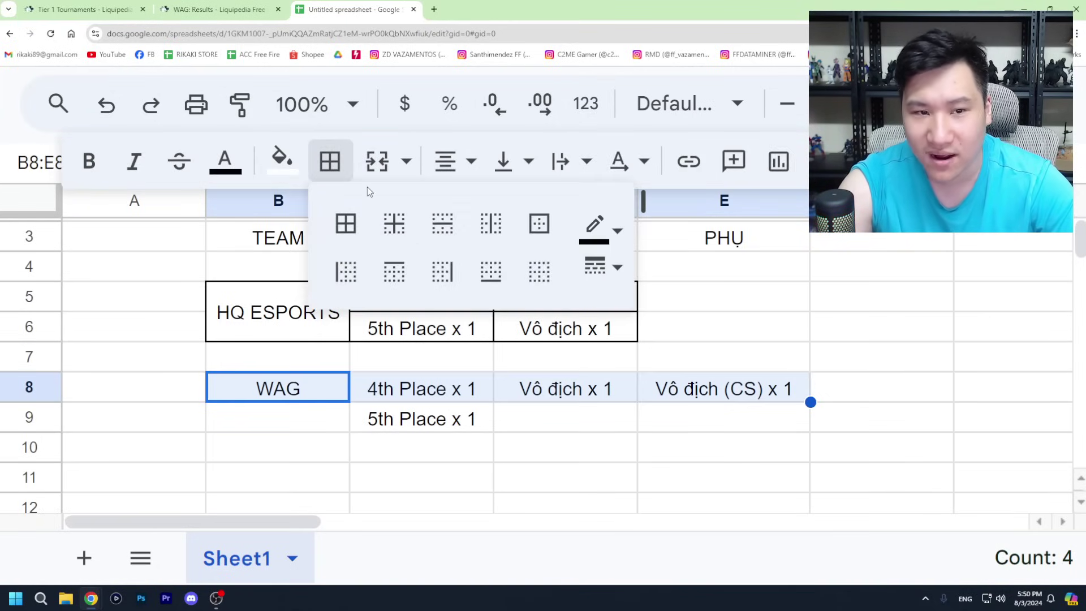
click(346, 223)
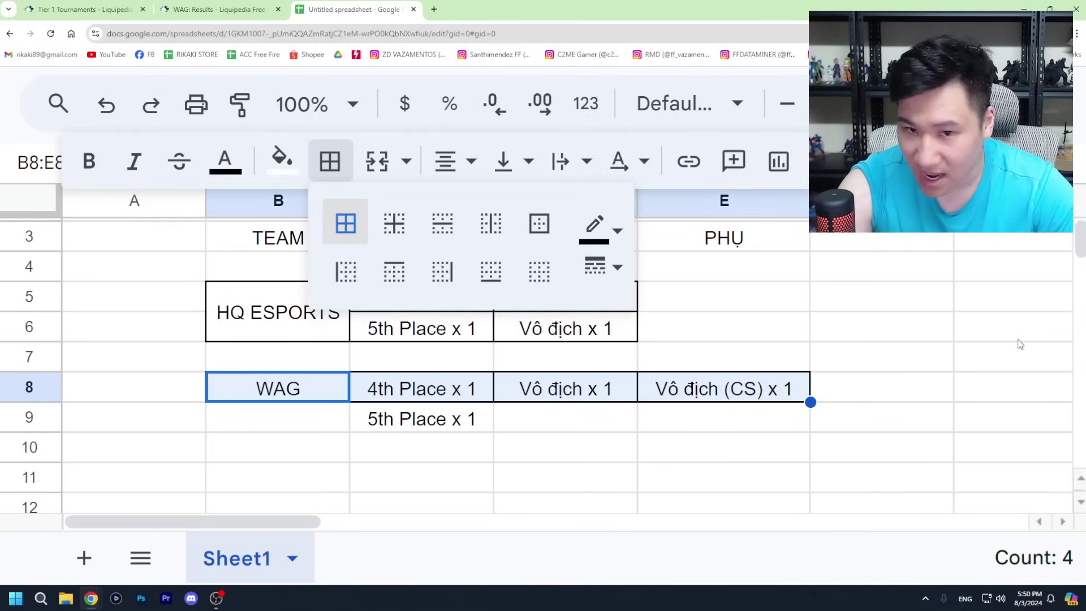
click(754, 413)
Step: Apply all borders to cell C9, which holds WAG's second TIER 1 result
click(475, 416)
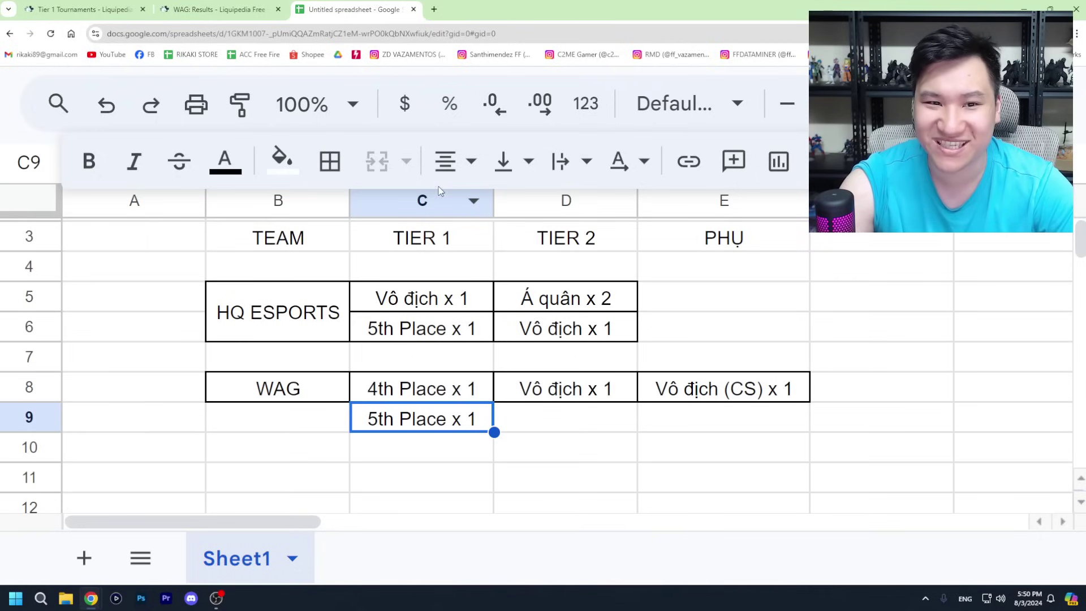
click(330, 161)
click(347, 221)
click(570, 432)
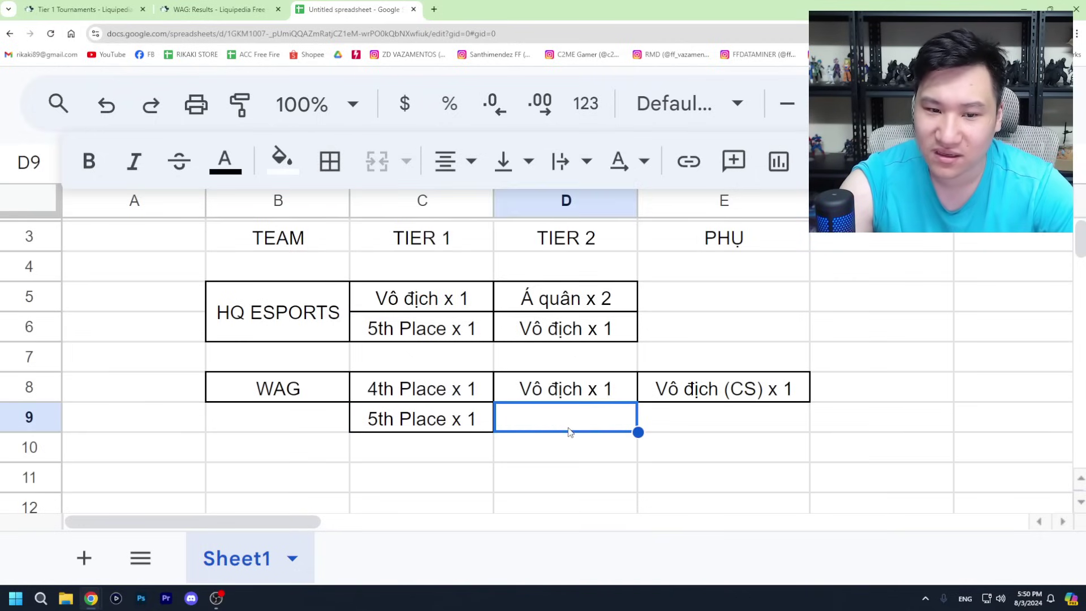
click(790, 448)
click(854, 430)
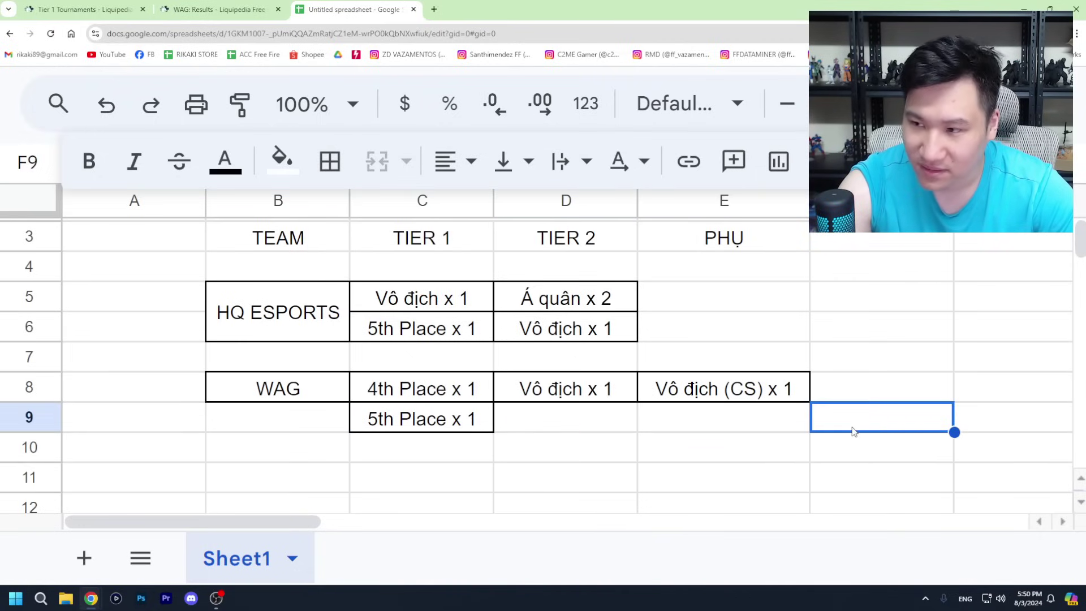
Step: Review WAG's detailed tournament results for 2023 and 2024 on Liquipedia, checking placements and tiers
scroll(761, 393, up, 1)
scroll(760, 393, down, 1)
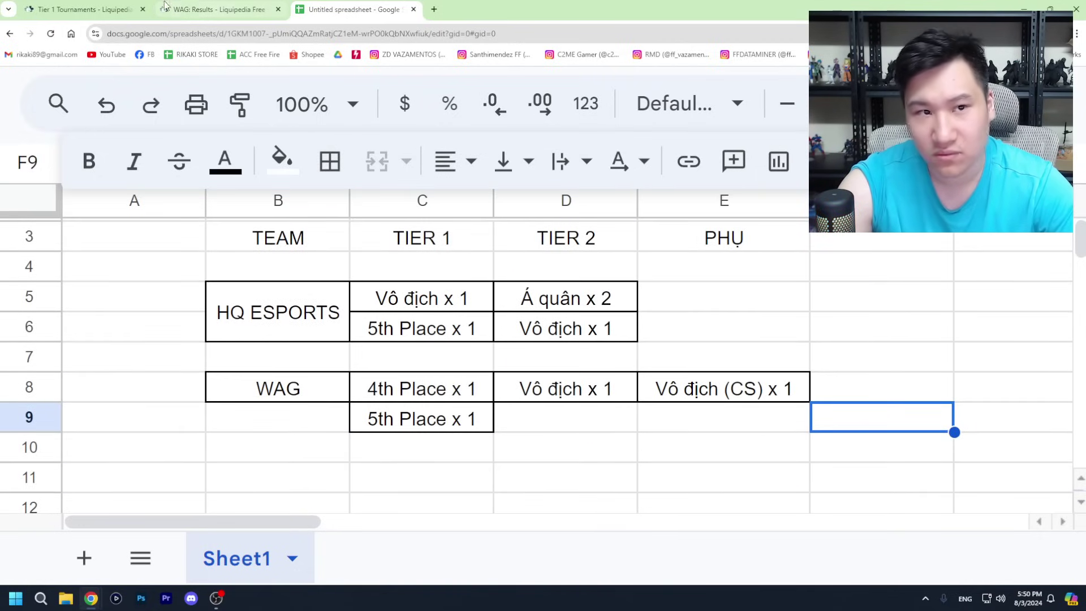
click(218, 9)
scroll(340, 288, up, 1)
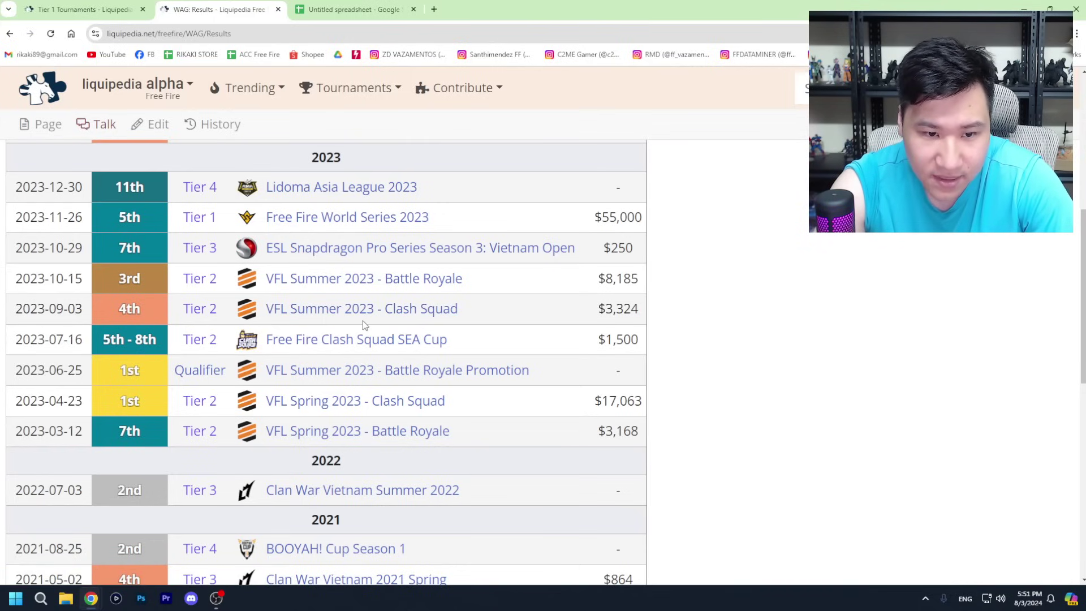
scroll(363, 325, up, 1)
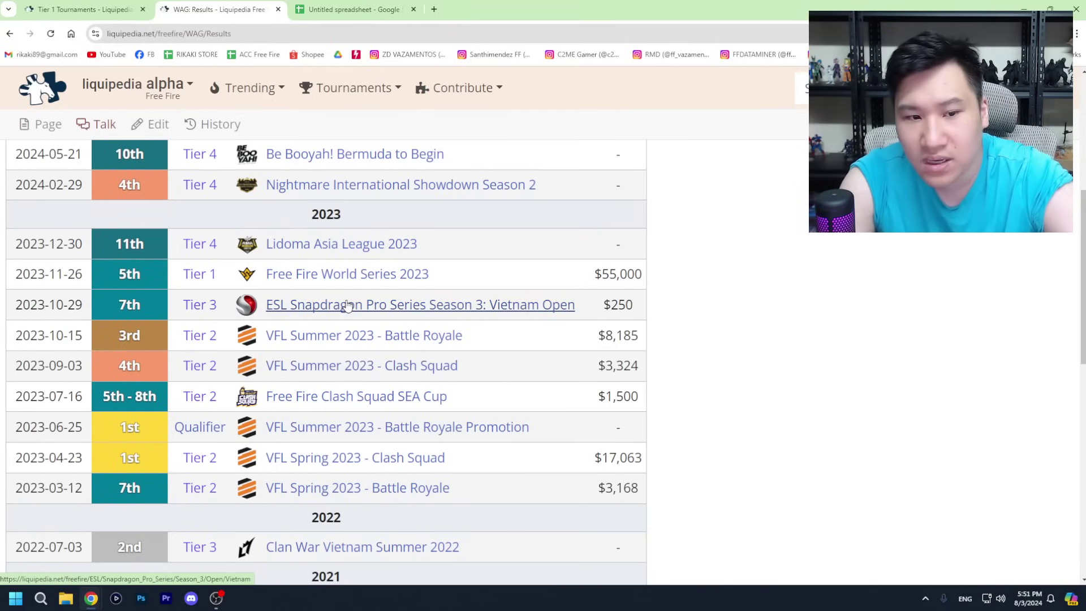
scroll(384, 328, up, 1)
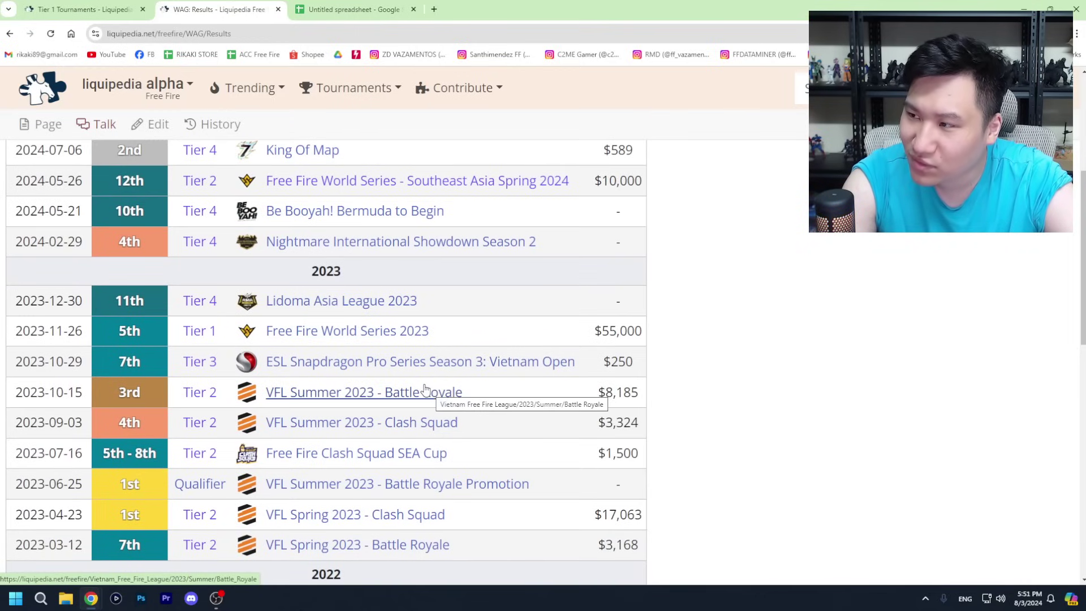
scroll(503, 360, up, 1)
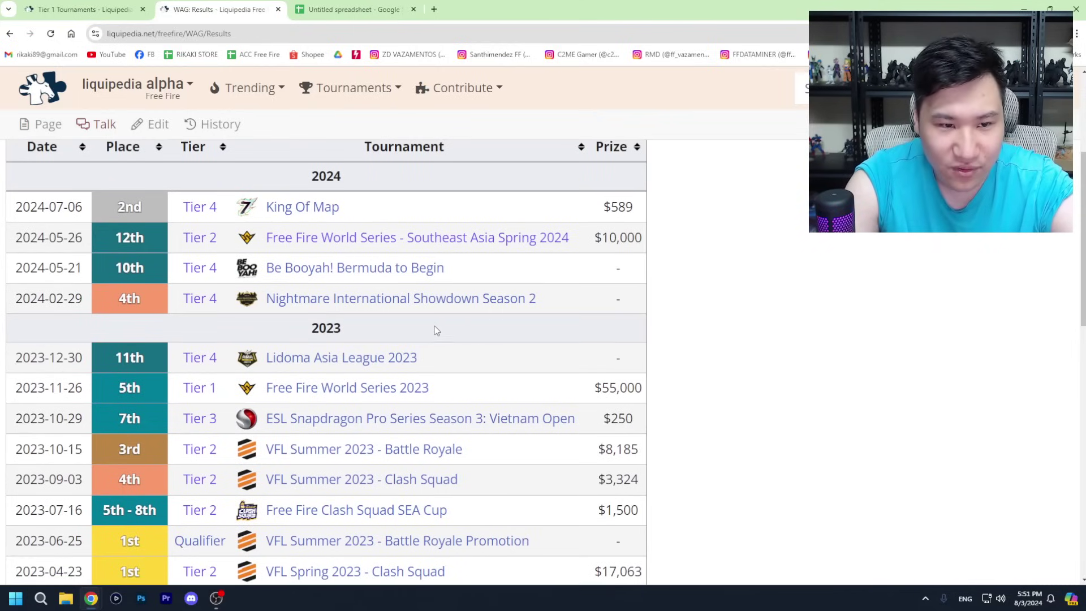
scroll(434, 325, up, 1)
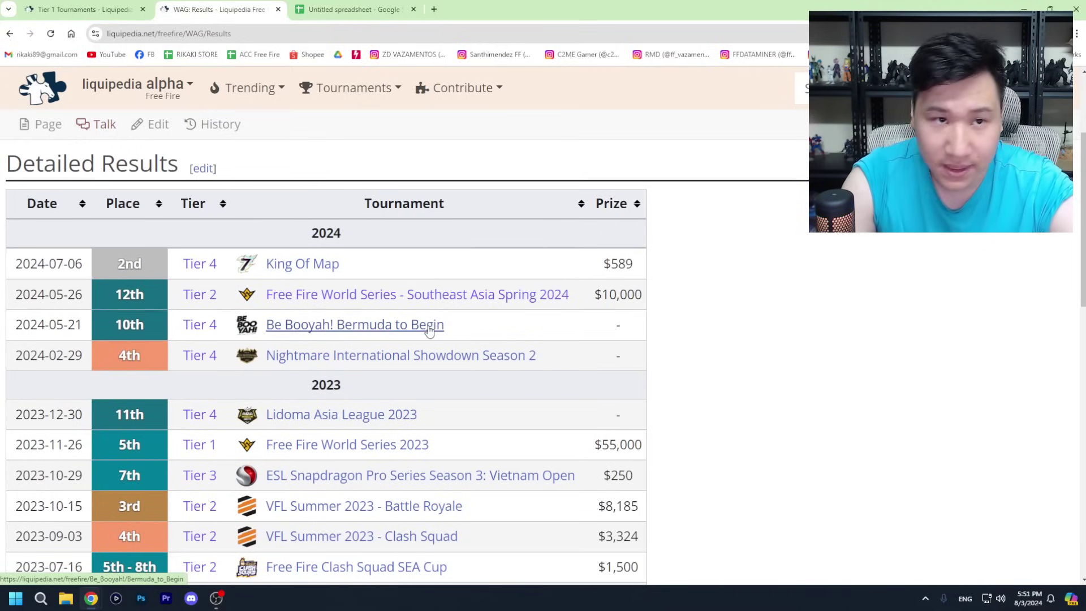
Step: Switch back to the spreadsheet and compare the TIER 1 and TIER 2 achievements of HQ ESPORTS and WAG
click(345, 10)
click(652, 417)
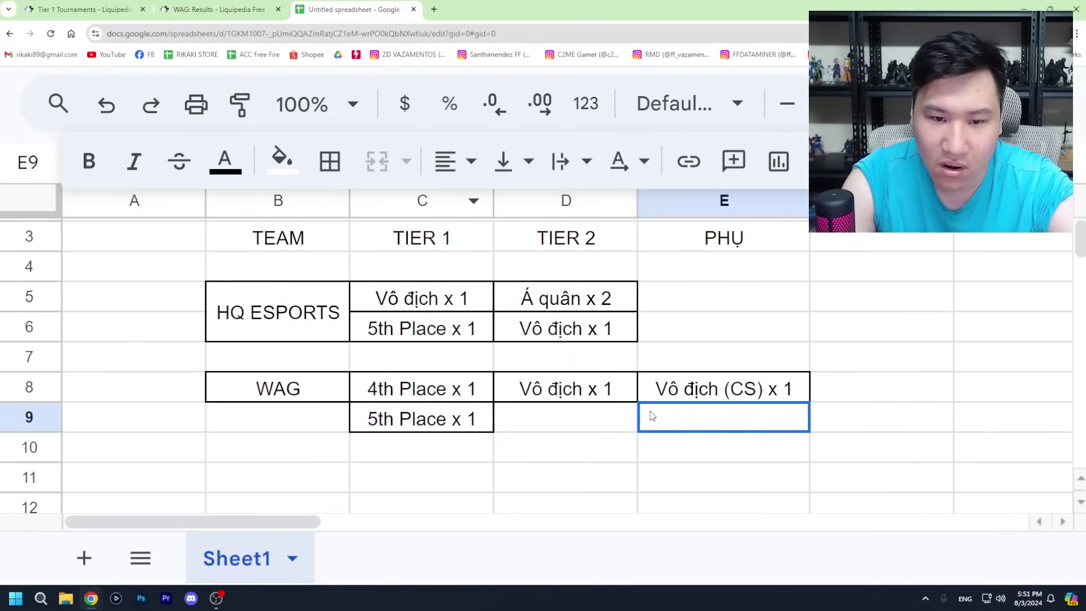
drag(310, 383, 658, 421)
click(565, 417)
drag(422, 389, 422, 419)
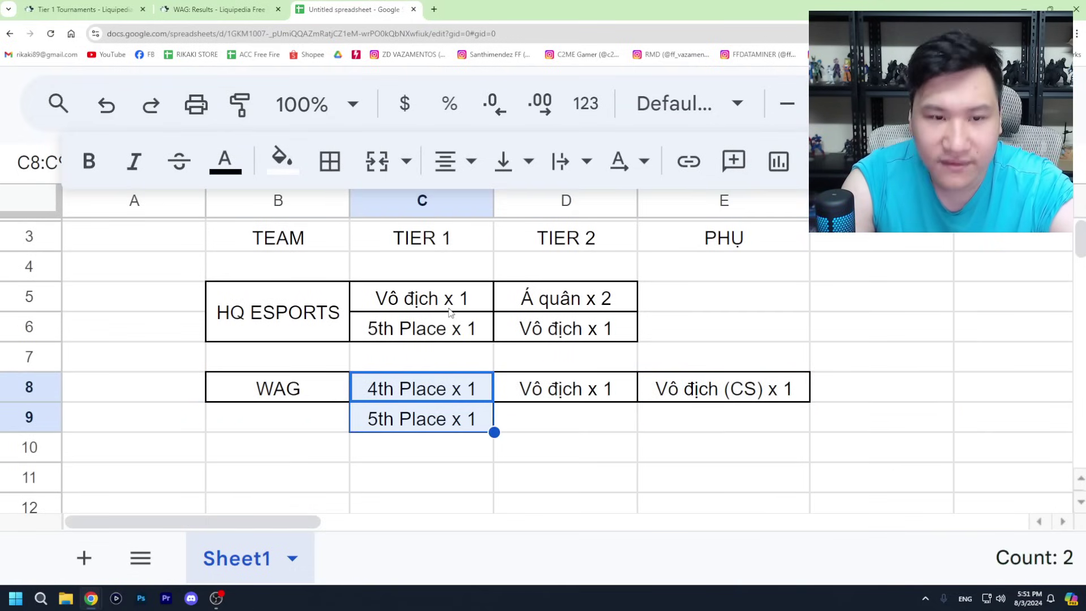
click(452, 249)
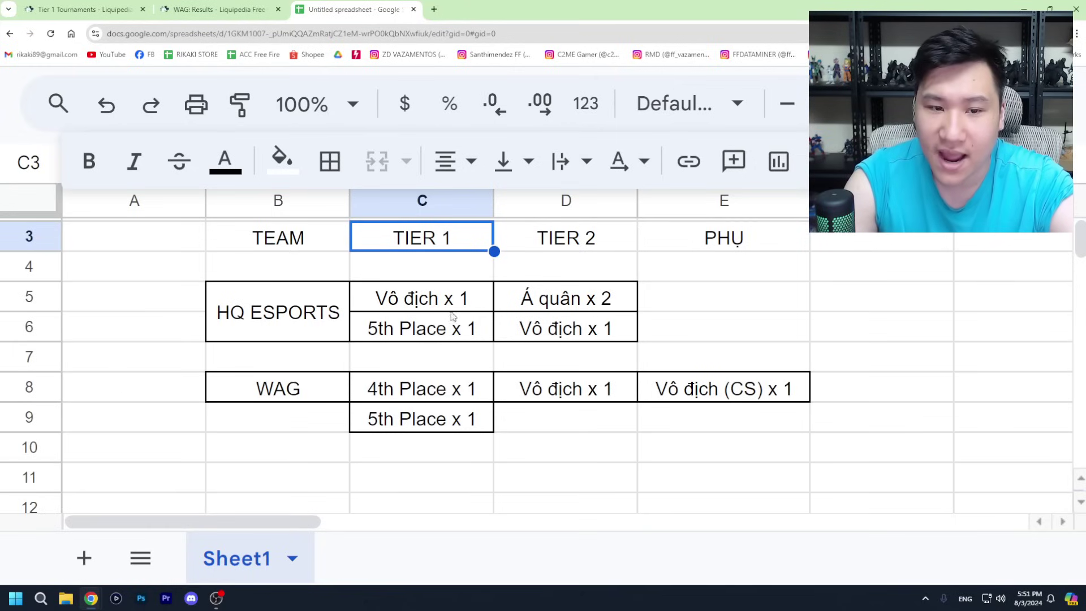
drag(290, 300, 469, 326)
click(469, 325)
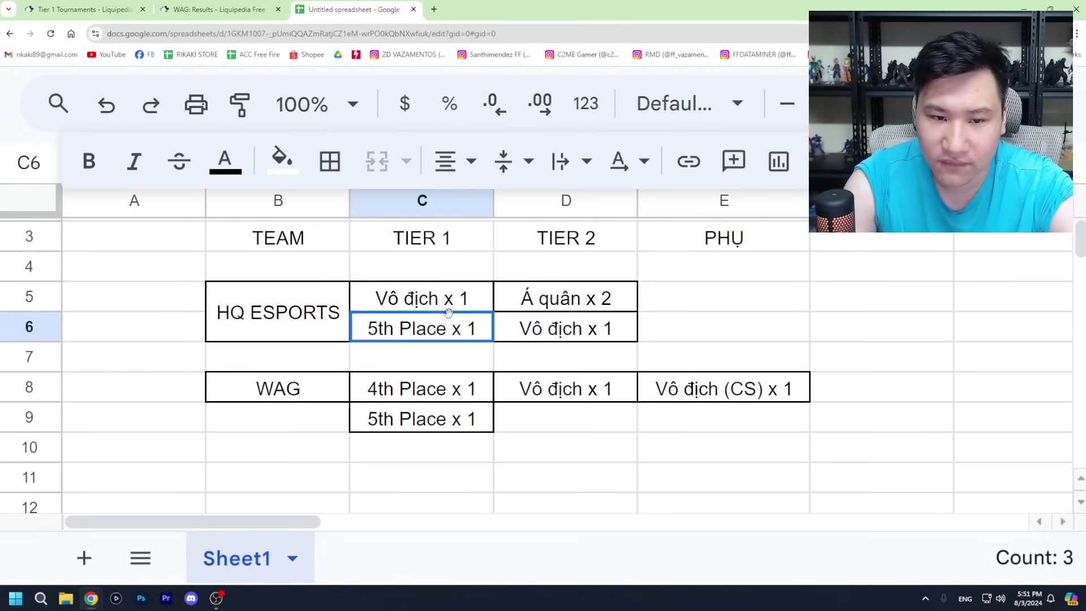
click(585, 338)
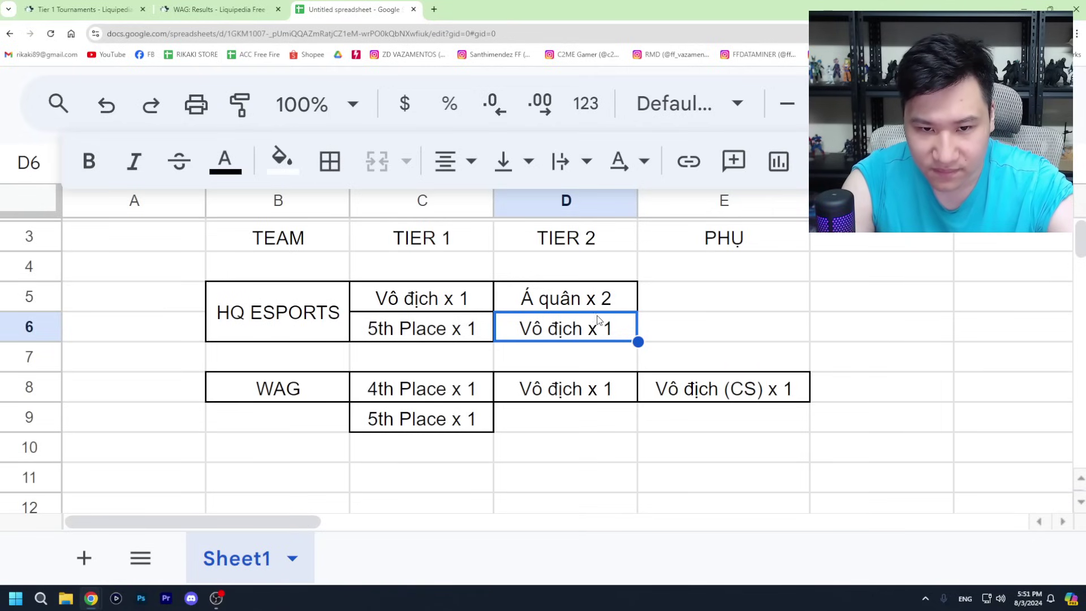
click(522, 459)
Step: Enter the team name "HEAVY" in cell B11 below WAG's rows
click(282, 478)
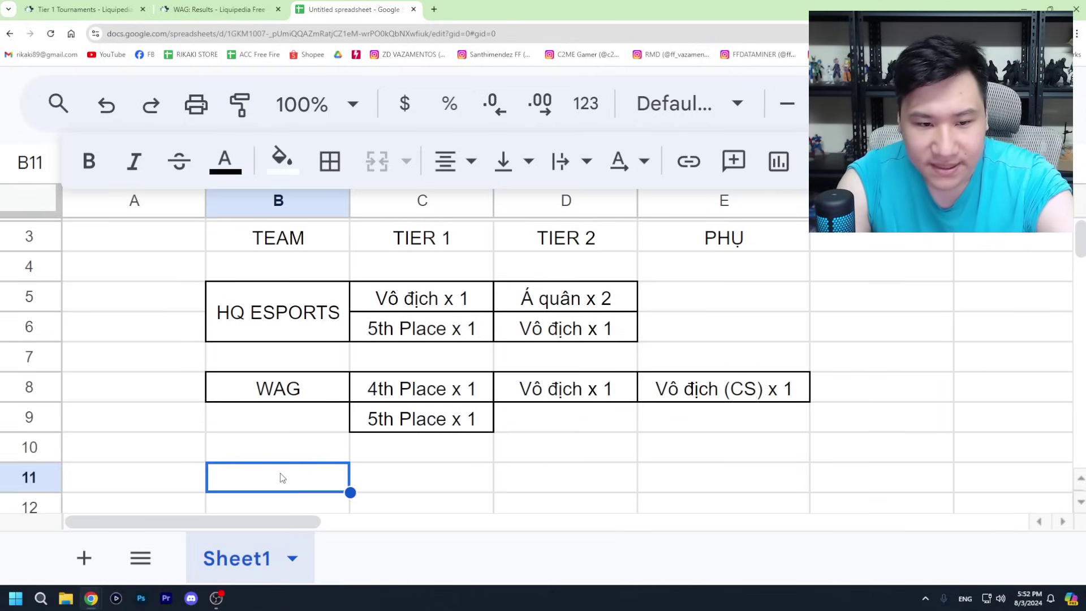
scroll(309, 478, down, 1)
scroll(327, 473, up, 1)
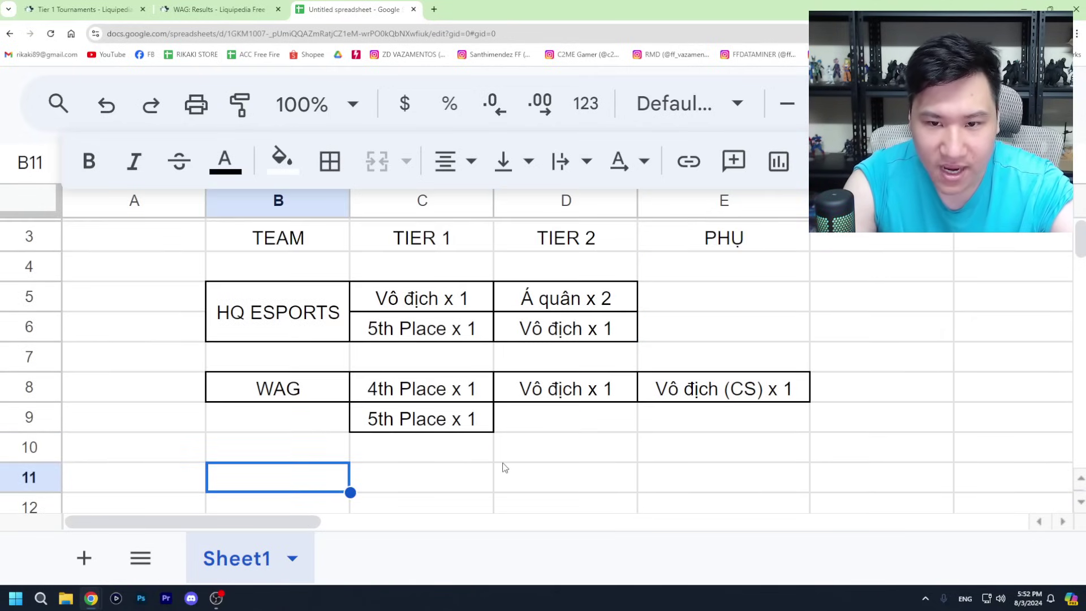
key(ctrl+minus)
scroll(502, 467, up, 1)
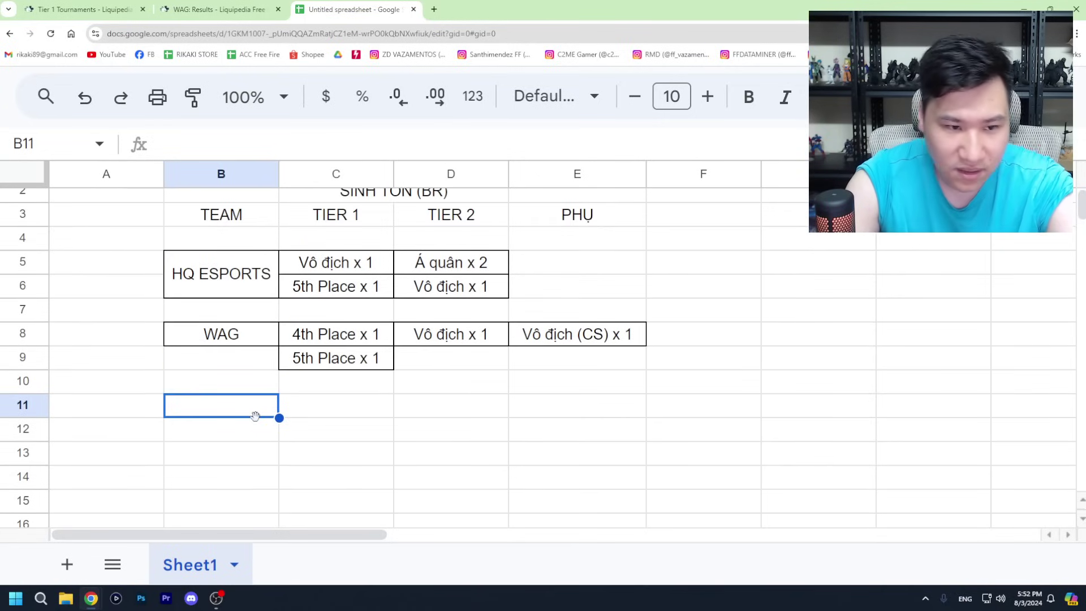
double_click(234, 411)
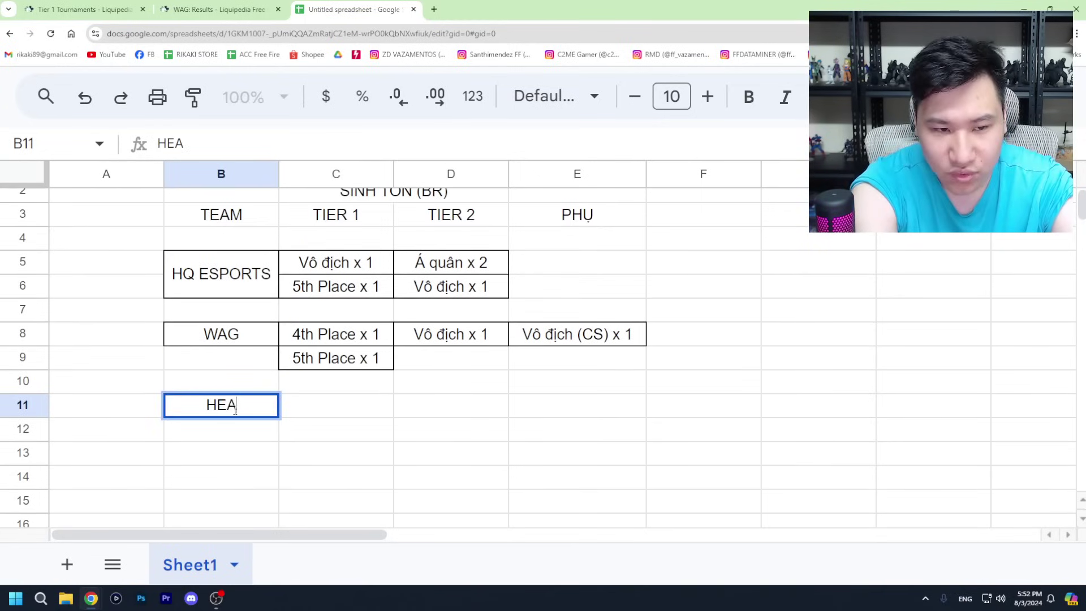
key(Return)
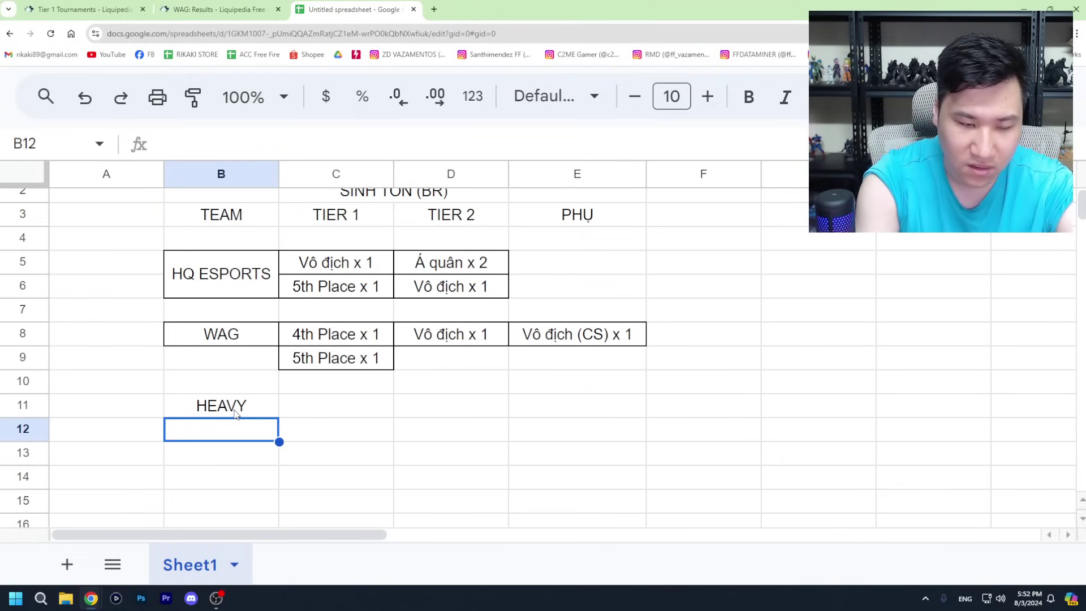
click(234, 413)
Step: Switch to Liquipedia, open the Heavy team page, and go to its extended list of results
click(229, 5)
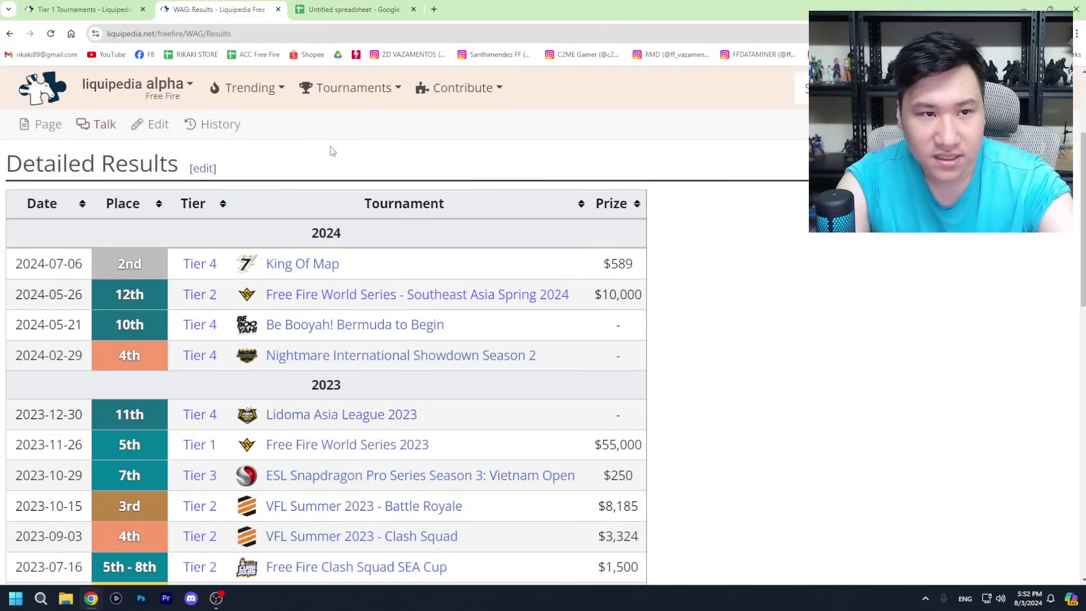
click(112, 12)
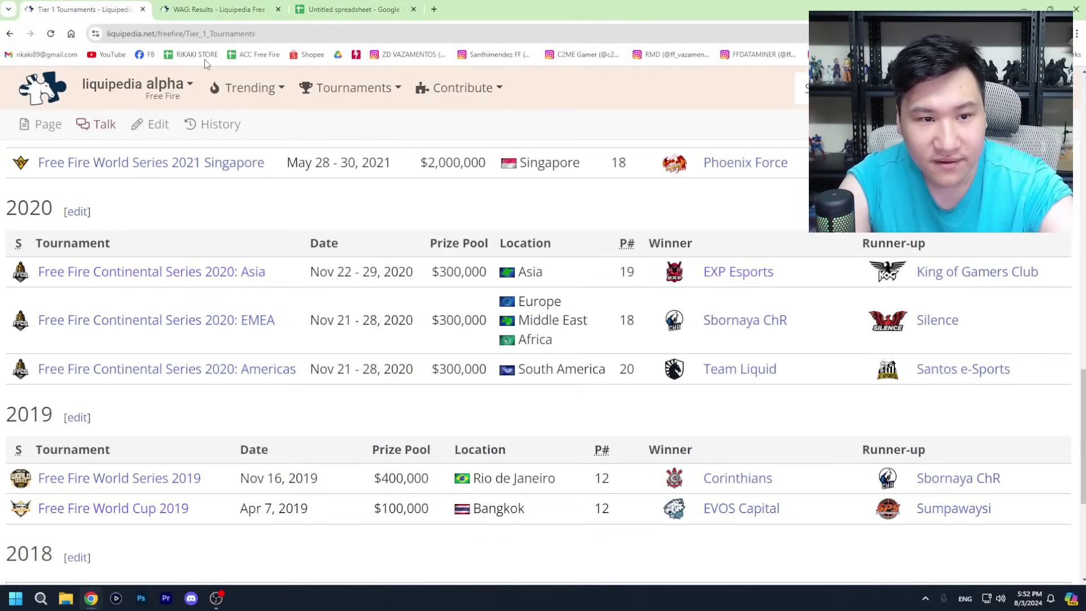
click(204, 8)
click(10, 33)
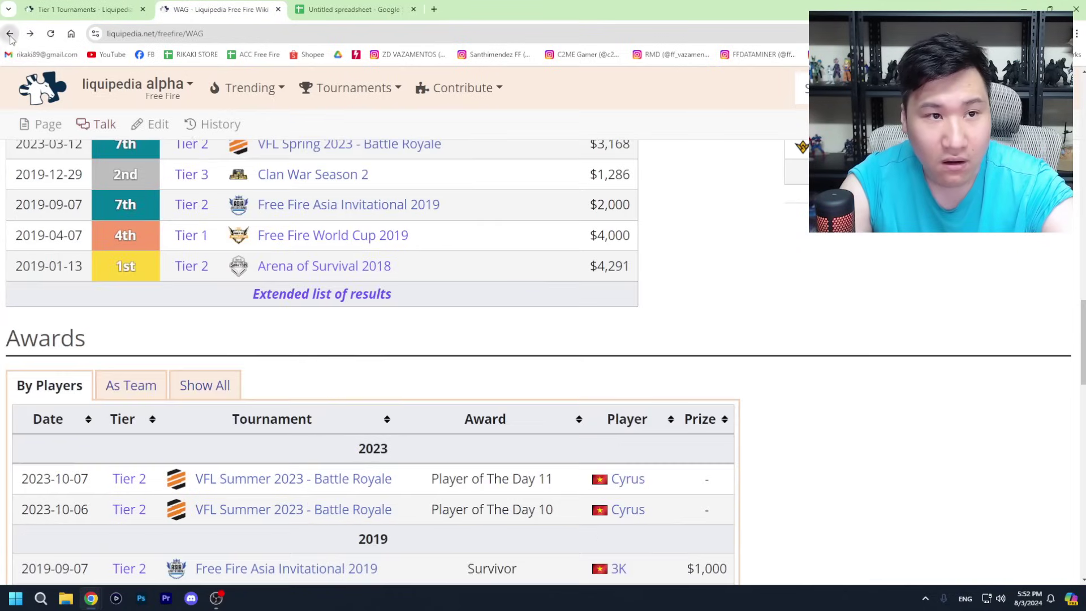
scroll(392, 231, up, 15)
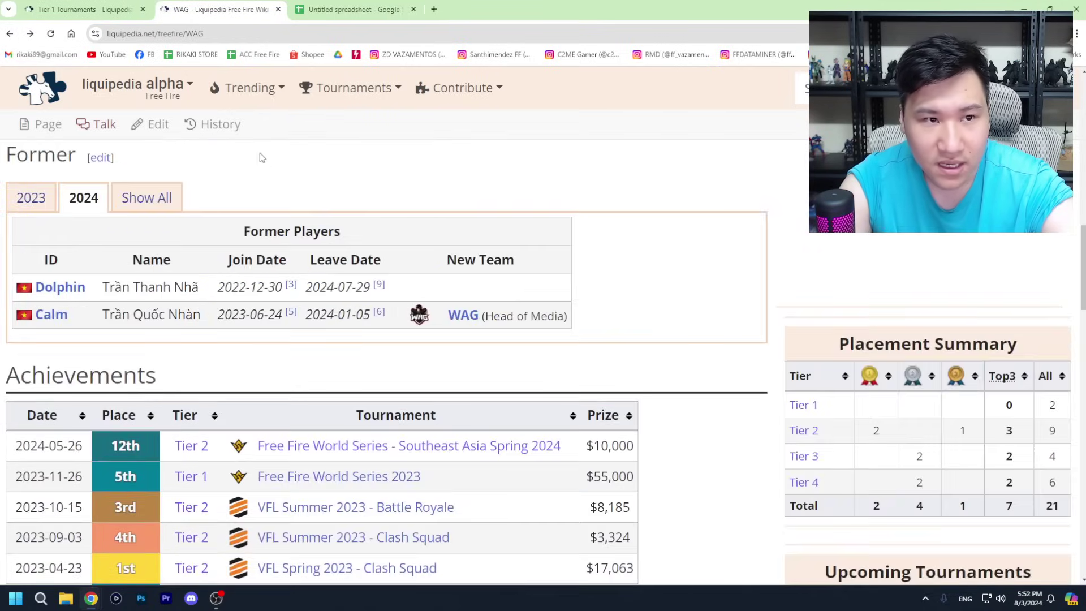
scroll(434, 259, up, 4)
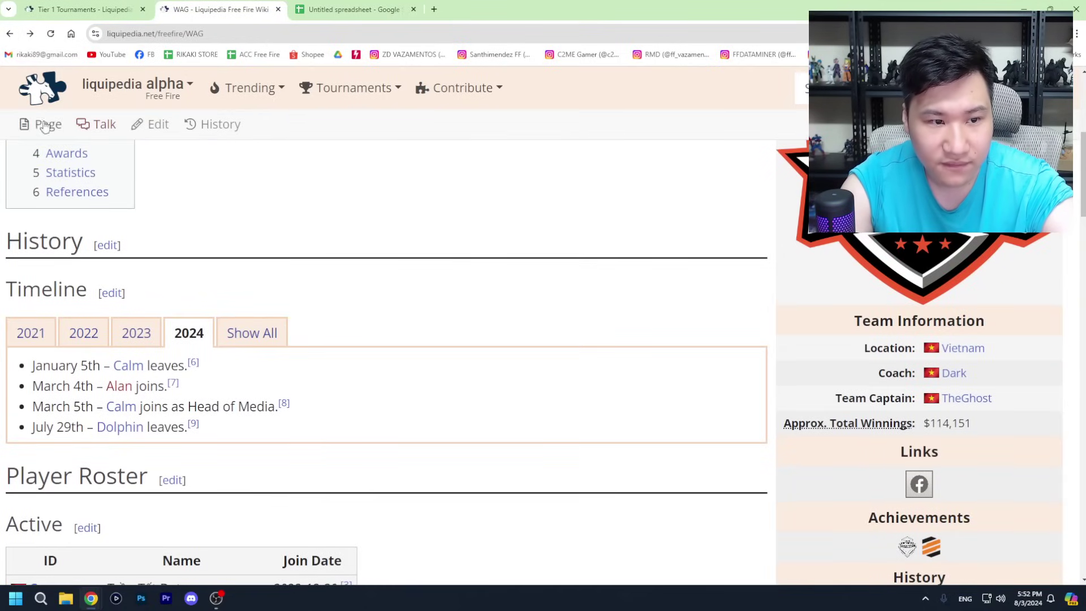
click(9, 34)
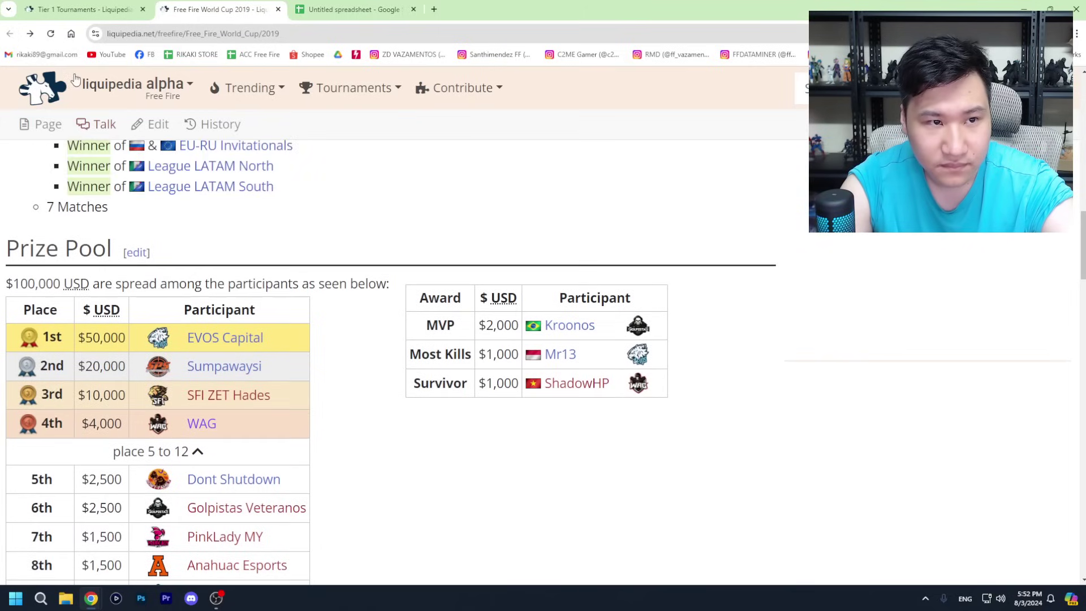
click(30, 33)
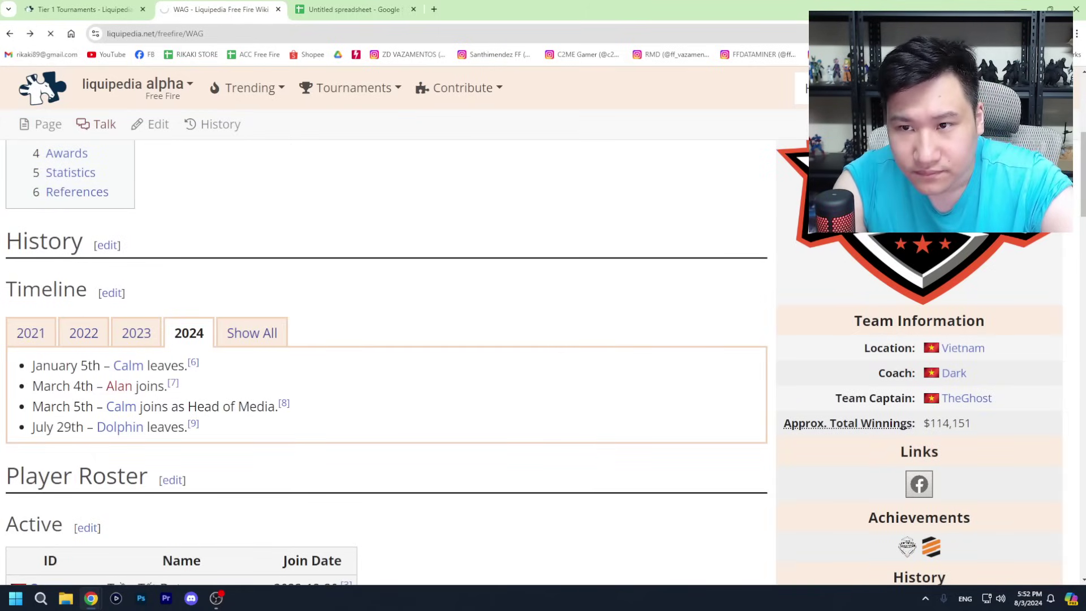
scroll(430, 411, down, 15)
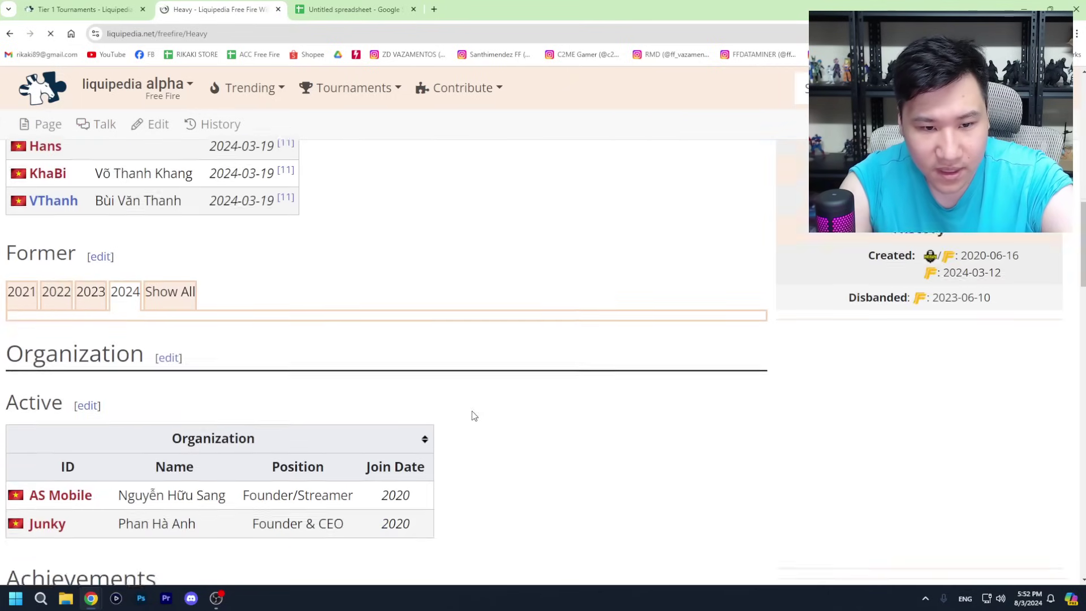
scroll(333, 331, up, 4)
scroll(367, 453, down, 2)
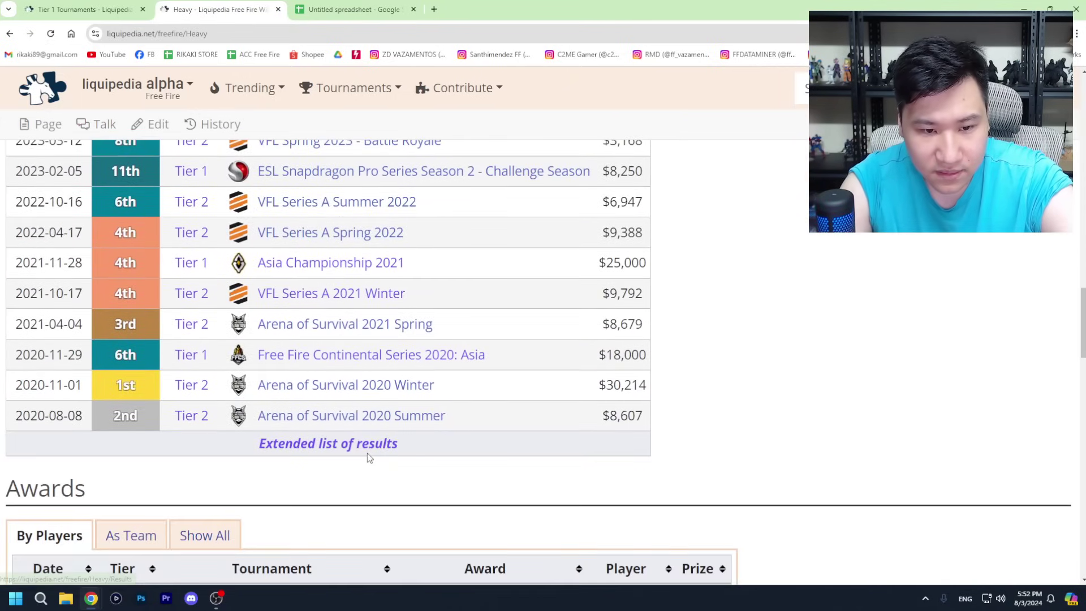
click(378, 444)
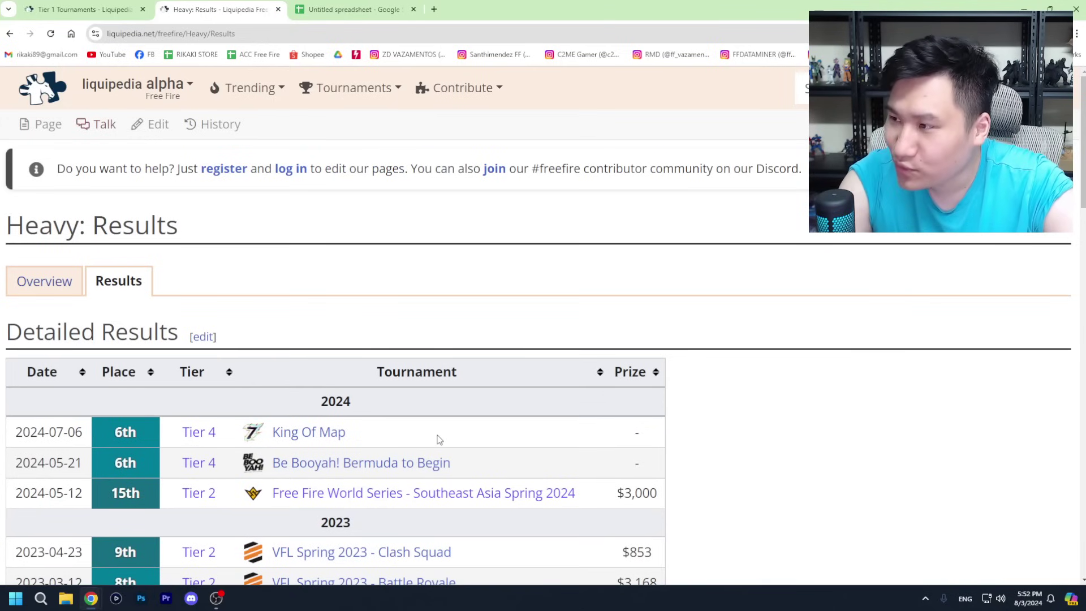
Step: Review Heavy's detailed results back to 2020, checking placements and tiers of the Arena of Survival tournaments
scroll(441, 436, down, 5)
scroll(455, 422, up, 1)
scroll(464, 420, down, 7)
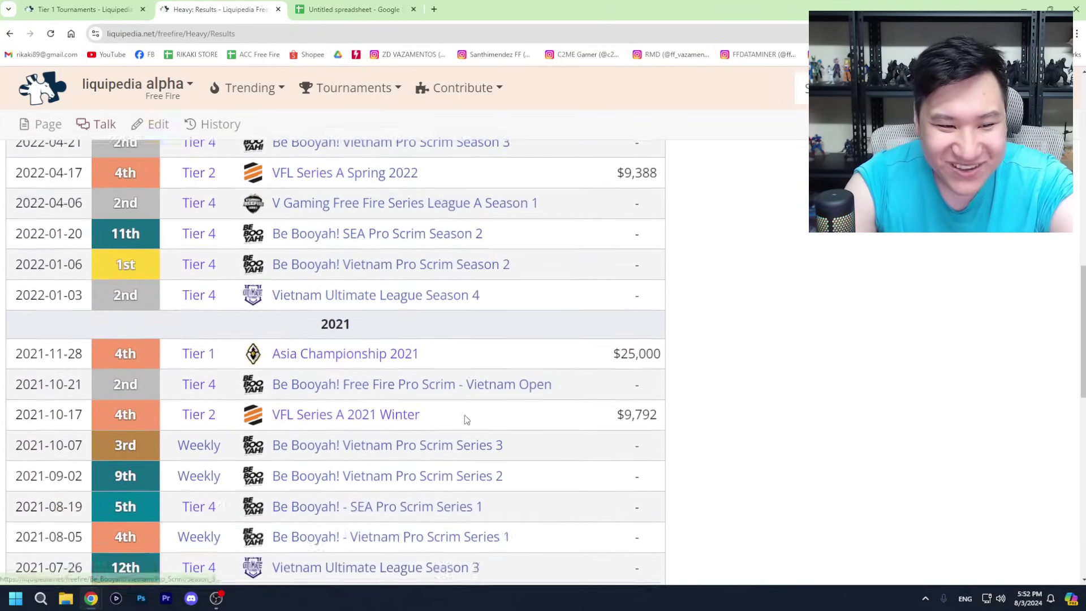
scroll(466, 419, down, 5)
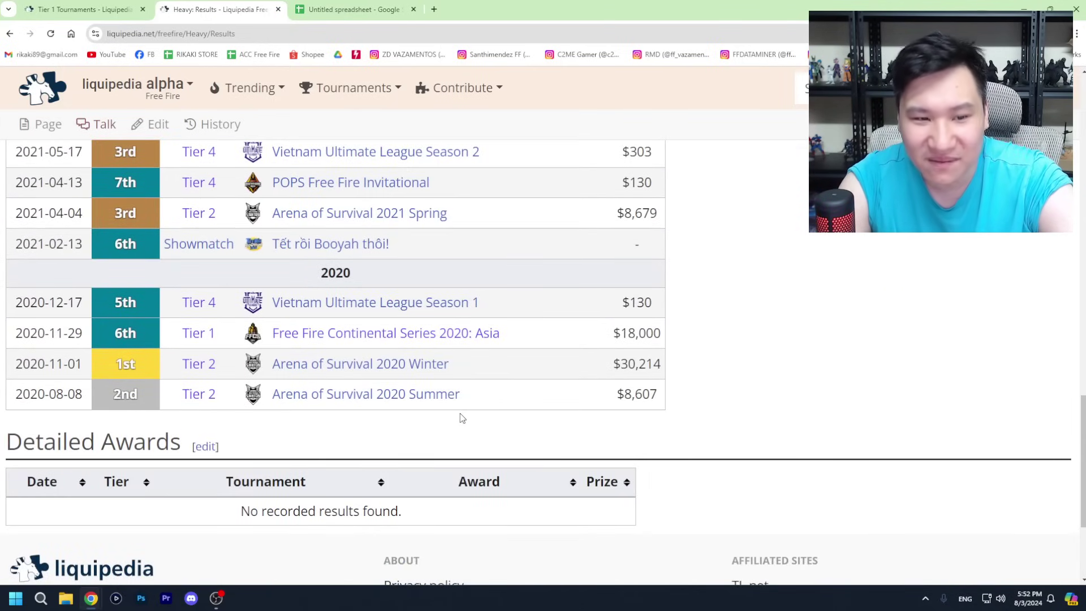
scroll(462, 418, up, 1)
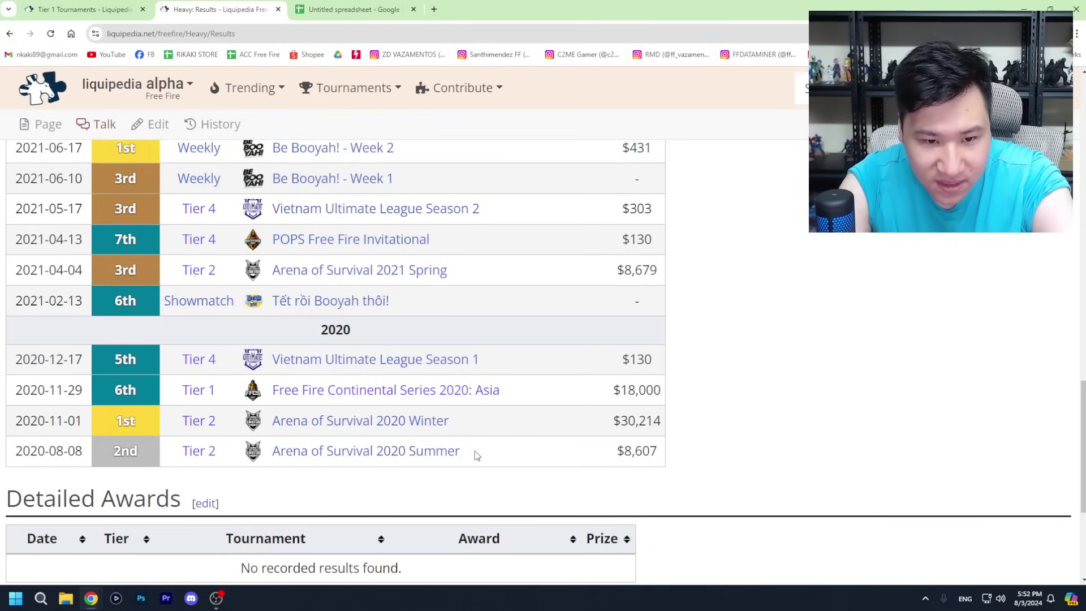
drag(481, 456, 138, 447)
click(137, 448)
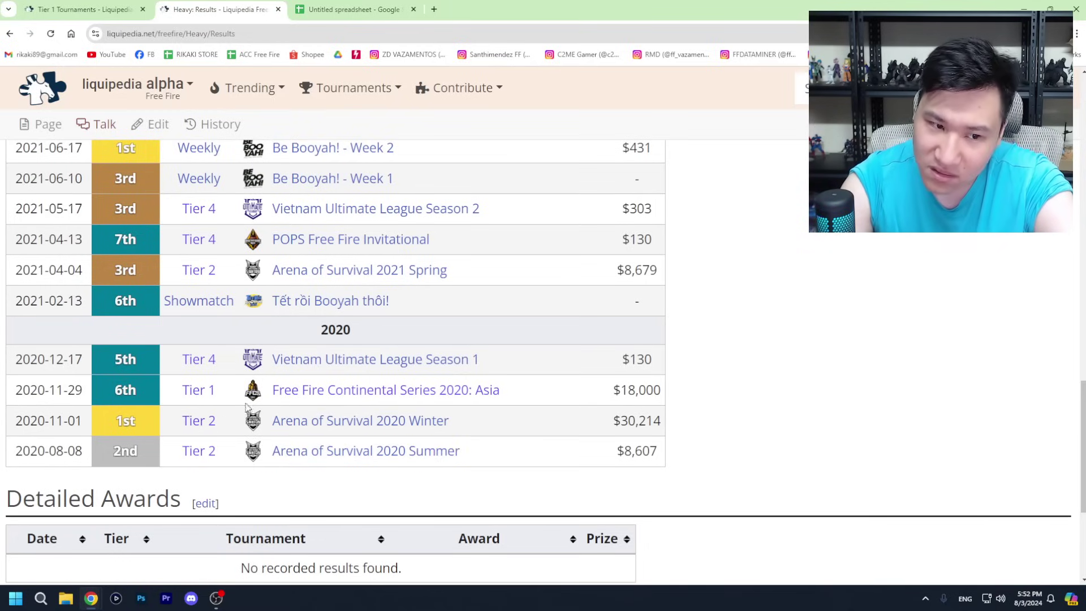
Step: In the spreadsheet, enter HEAVY's TIER 2 results: "Vô địch x 1" in D11 and "Á quân x 1" in D12
click(351, 9)
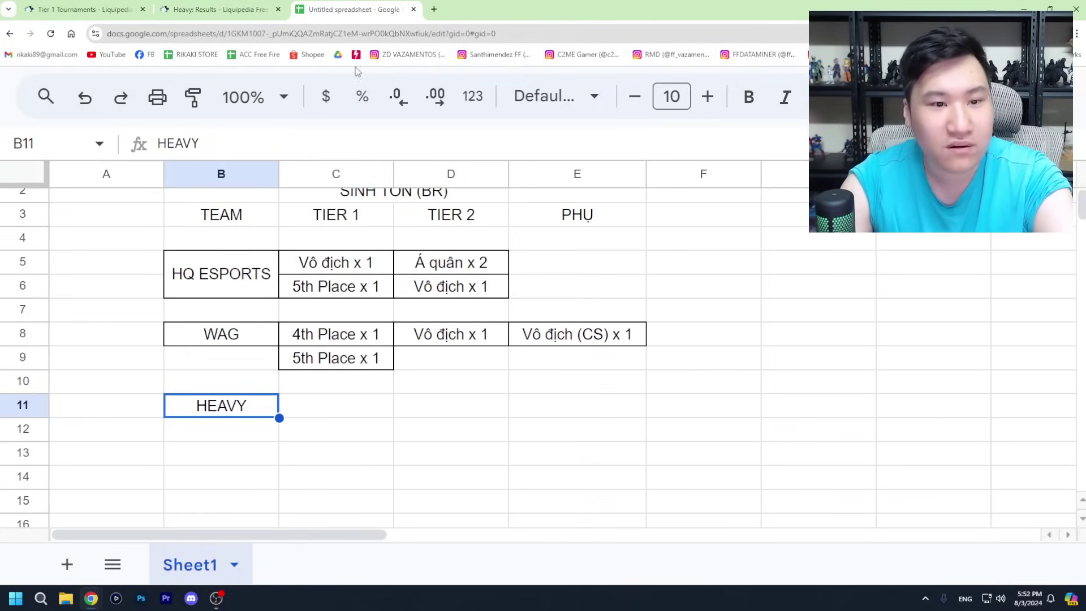
click(413, 410)
text(Vô )
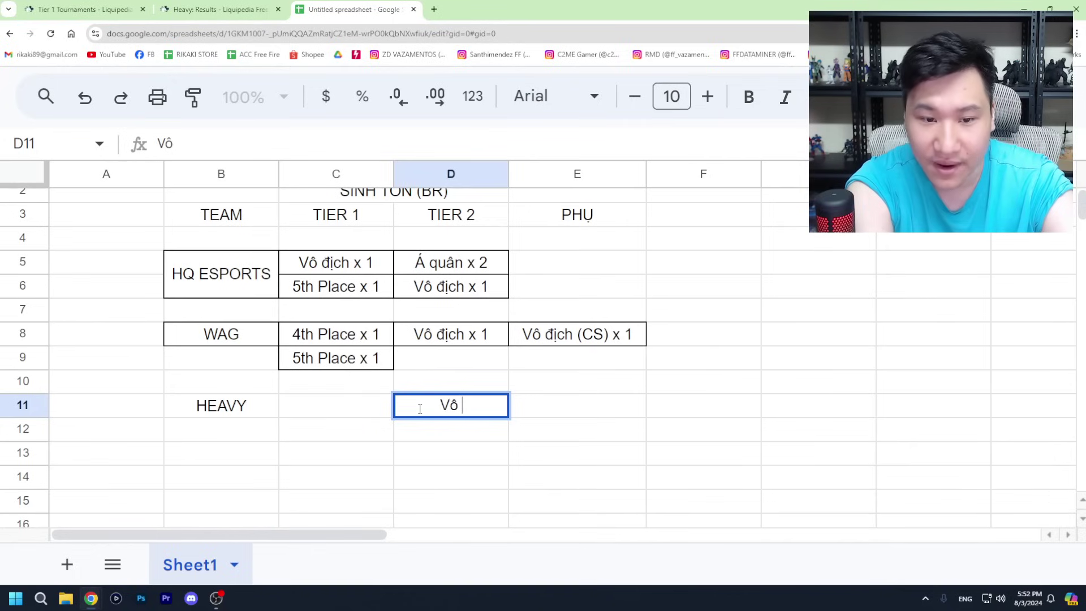
text(địch x 1)
key(Return)
text(Á quân x)
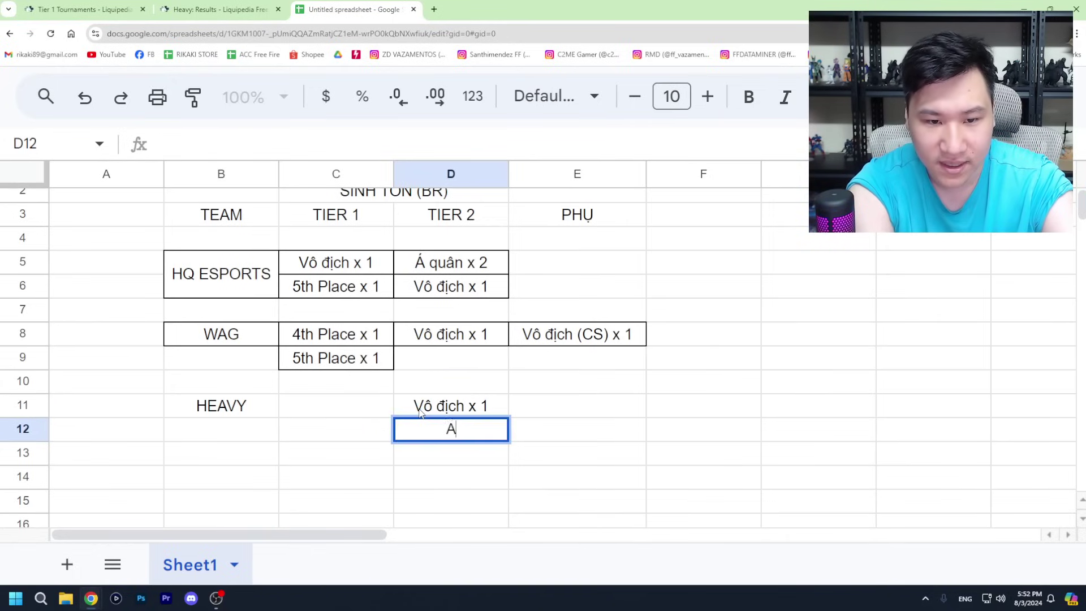
text( 1)
key(Return)
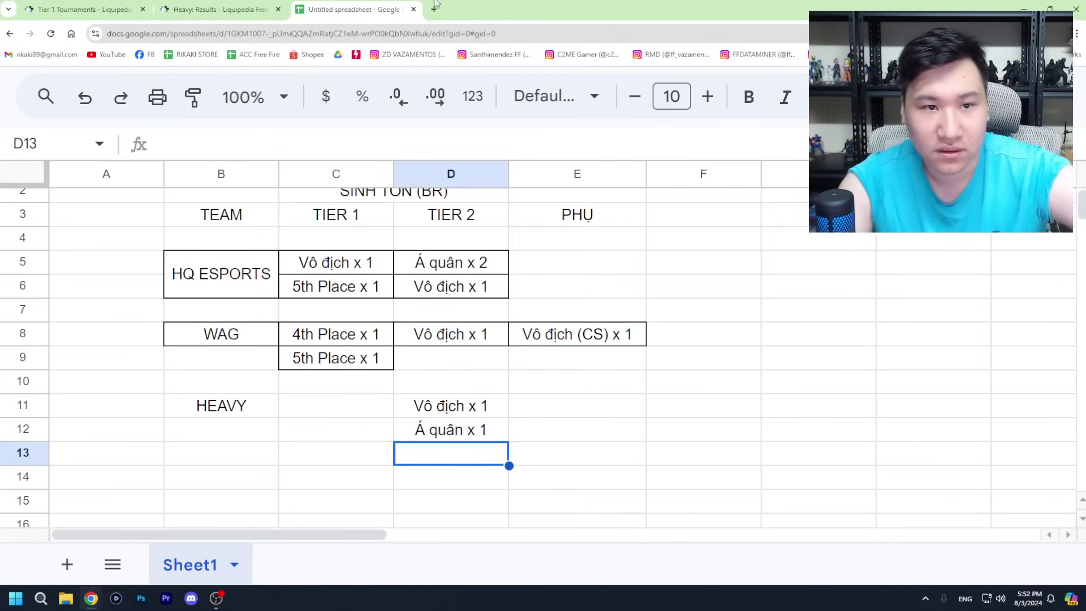
Step: Go back to Heavy's Liquipedia results and examine the 2020 and 2021 placements for Tier 1 and Tier 2 tournaments
click(221, 9)
click(85, 9)
click(221, 9)
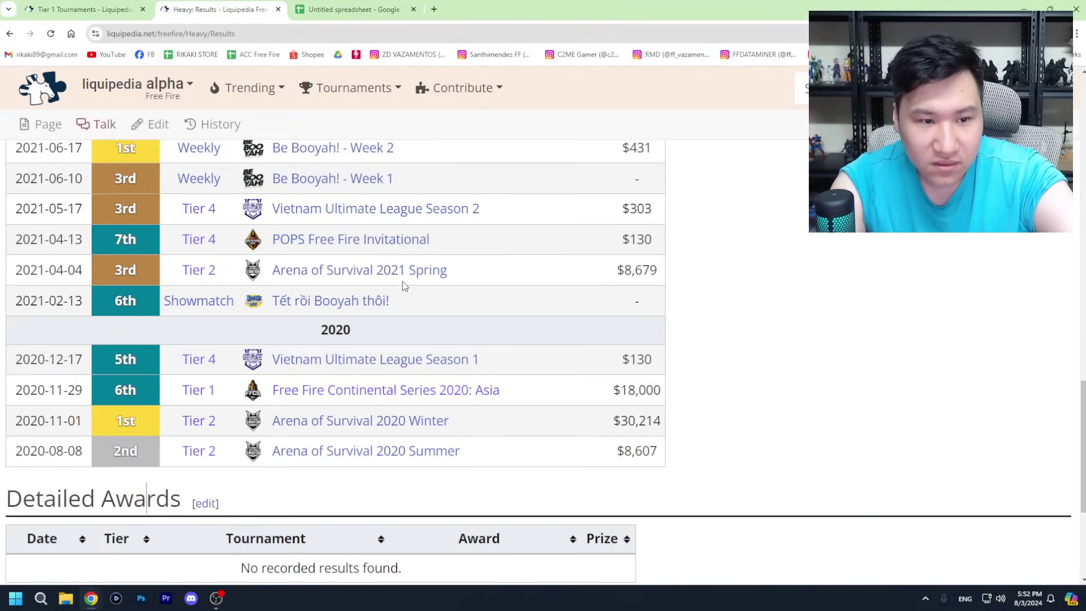
scroll(296, 383, up, 1)
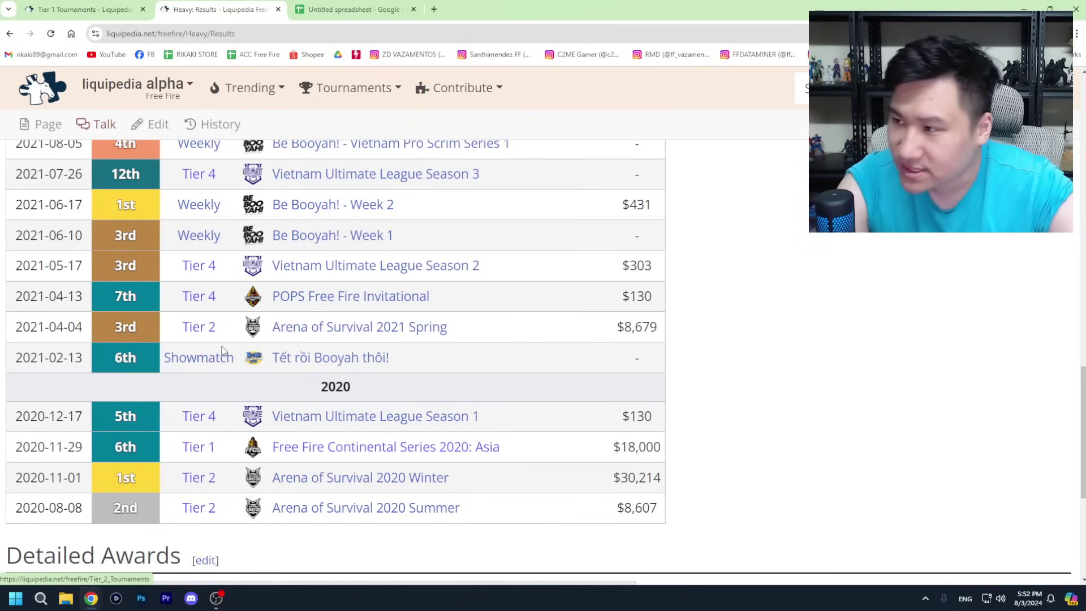
click(130, 7)
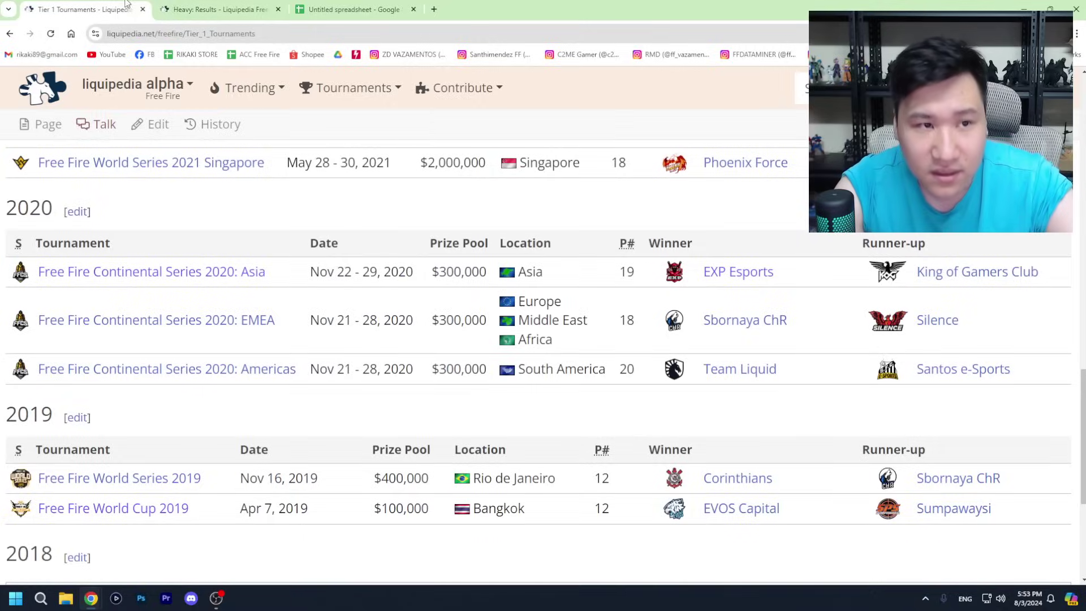
click(173, 8)
click(381, 8)
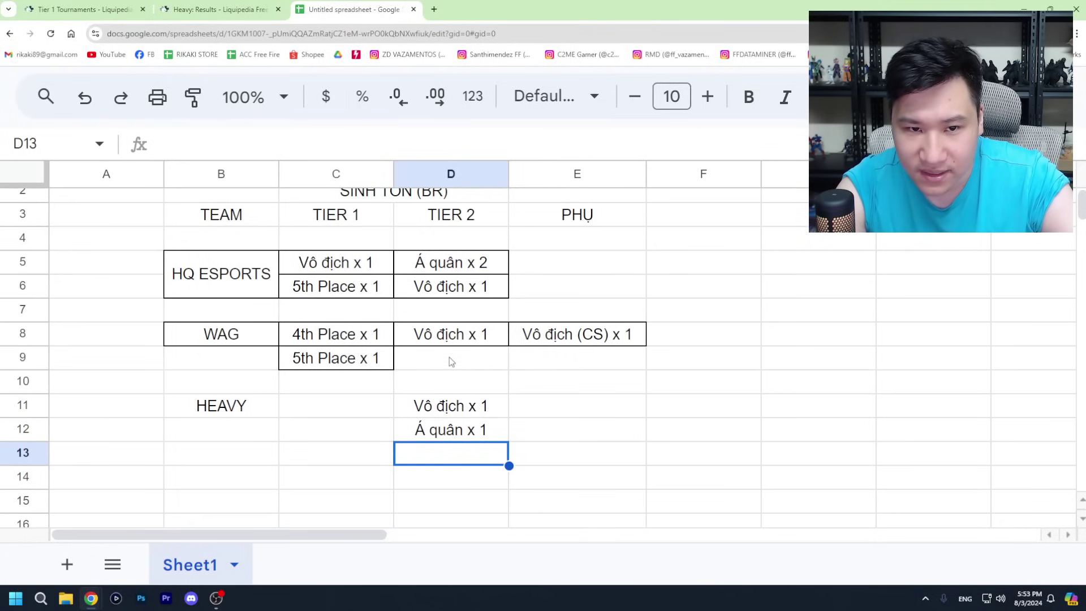
click(220, 9)
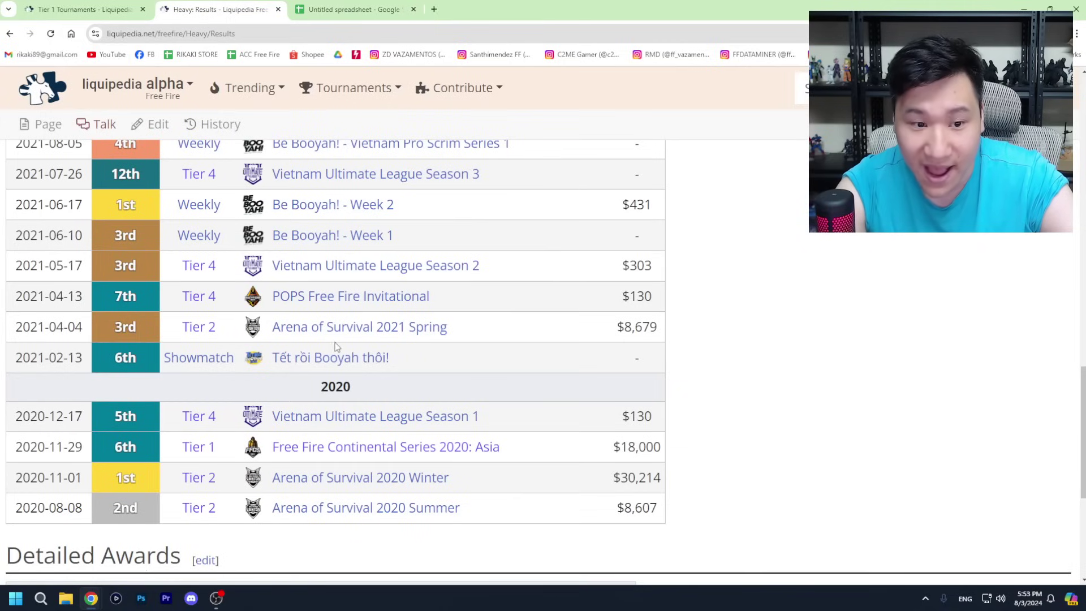
scroll(266, 379, up, 3)
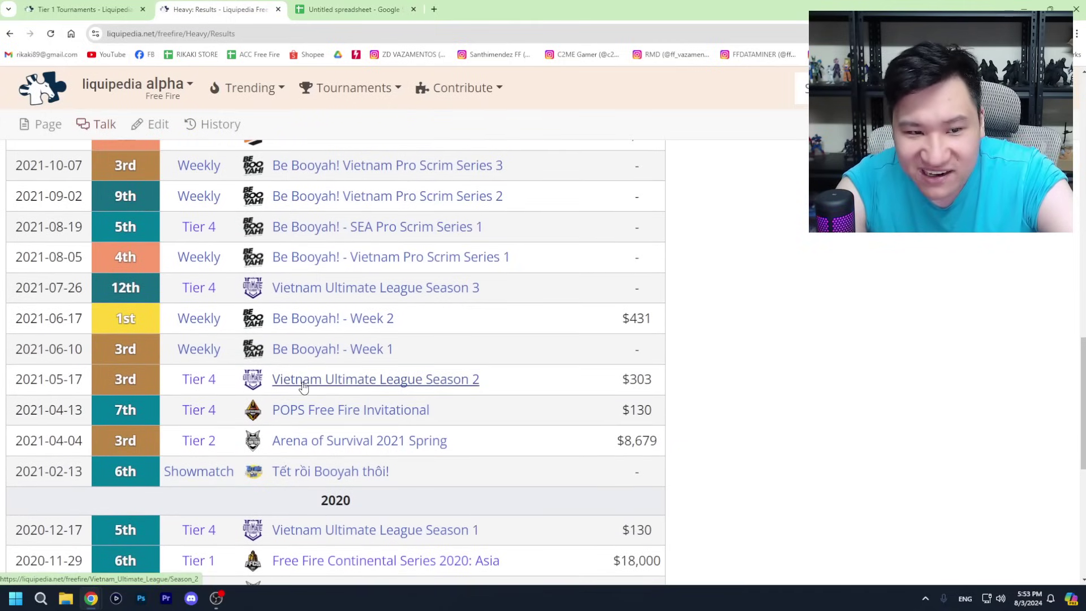
scroll(227, 350, up, 1)
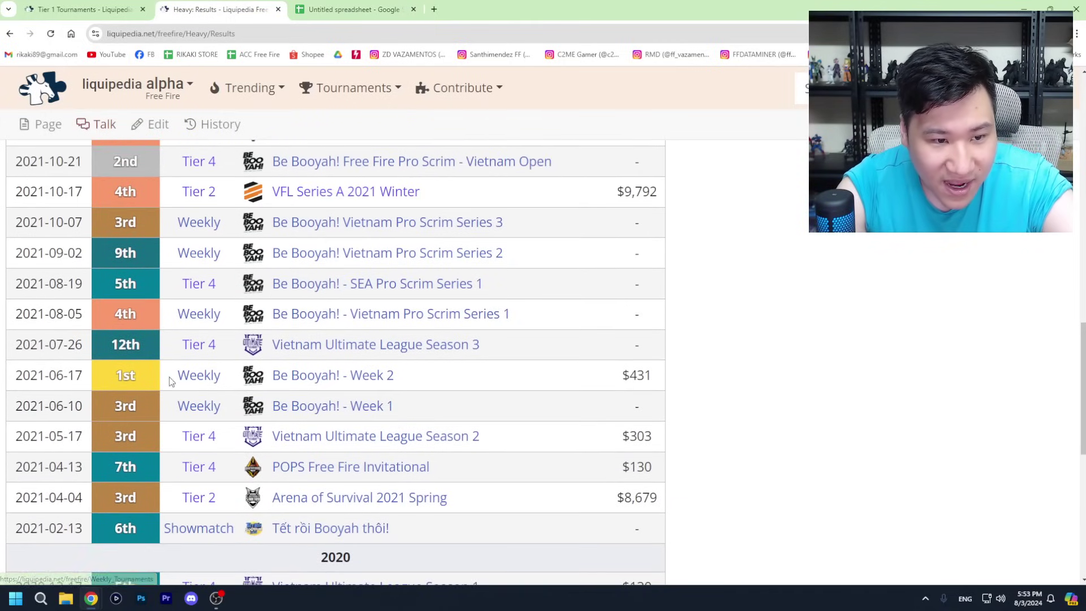
scroll(147, 387, up, 1)
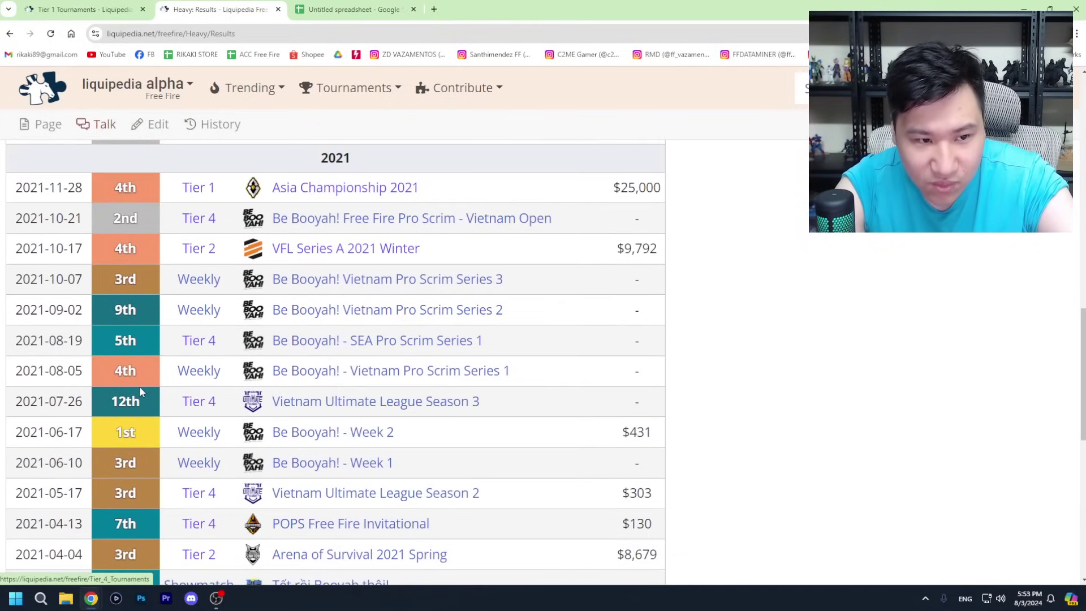
scroll(170, 357, up, 1)
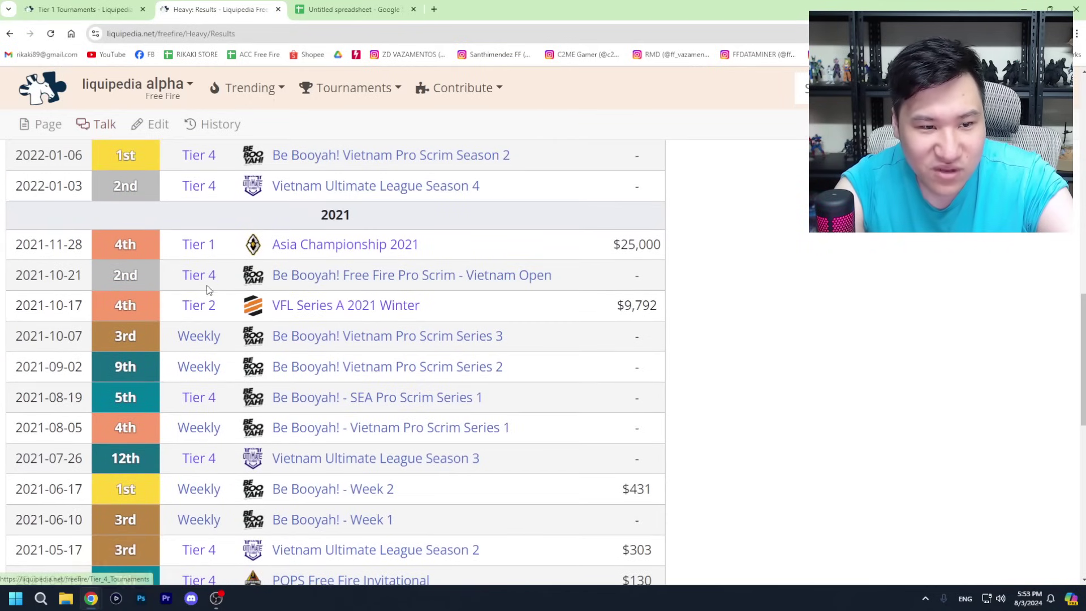
scroll(256, 362, up, 1)
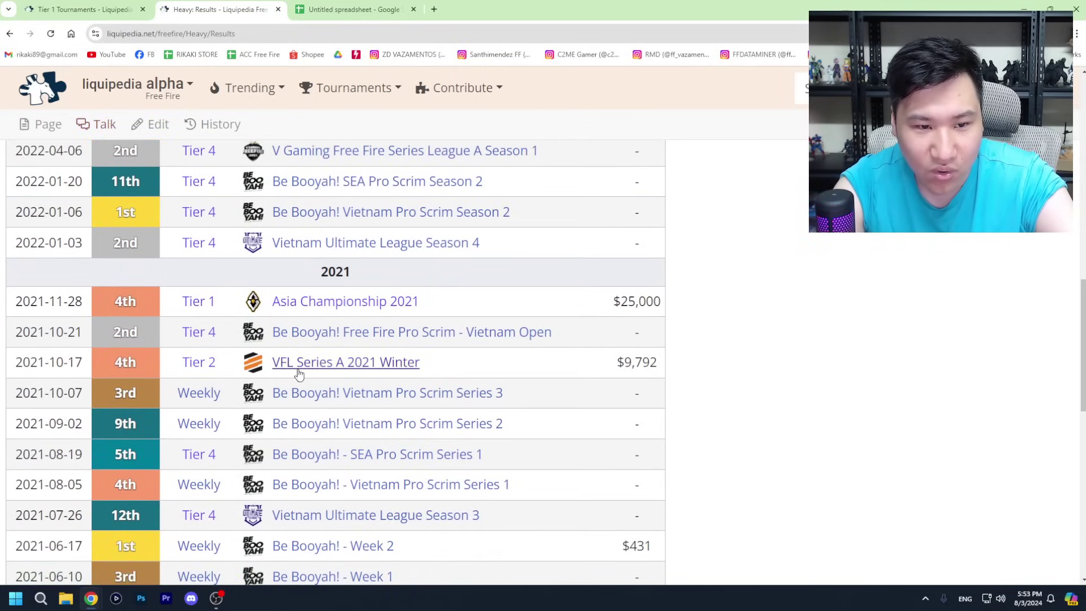
scroll(300, 374, up, 1)
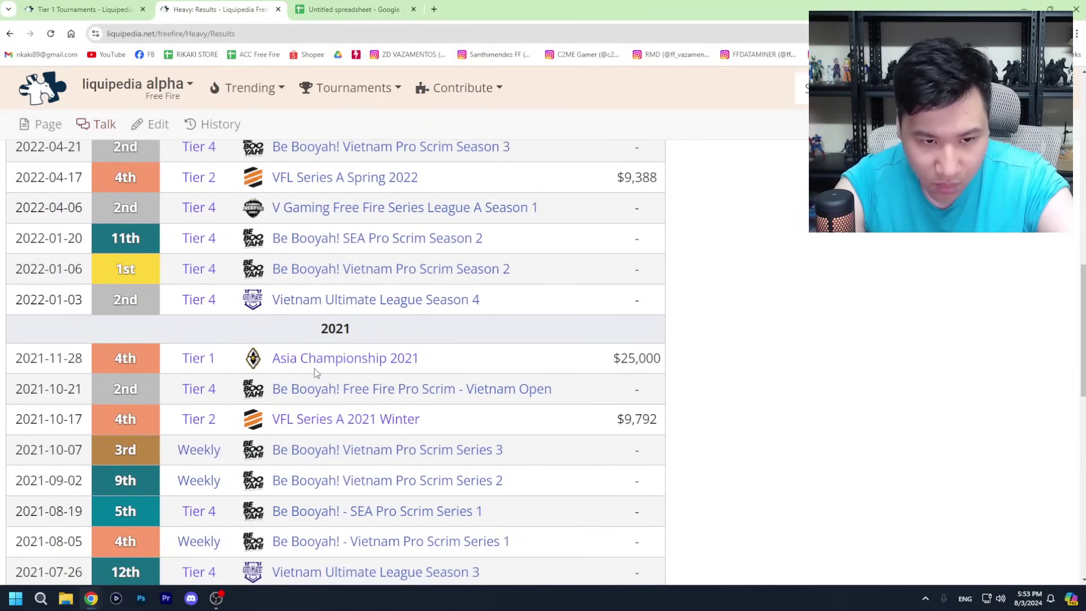
Step: Switch to the spreadsheet and enter "4th Place x 1" in cell C11 as HEAVY's TIER 1 result
click(85, 9)
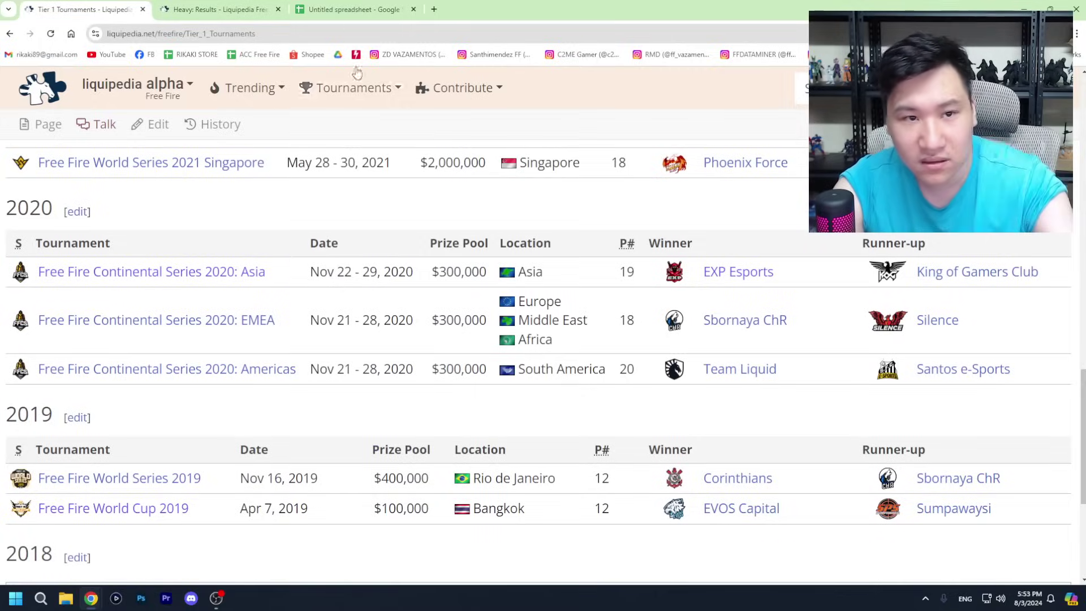
click(355, 11)
click(347, 410)
text(4)
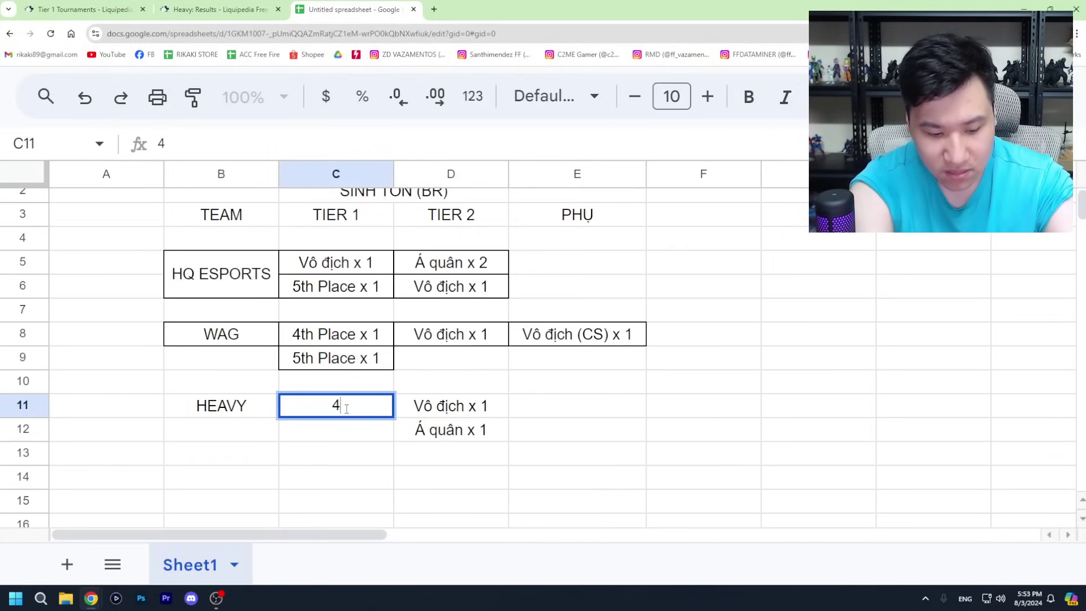
text(th Place x 1)
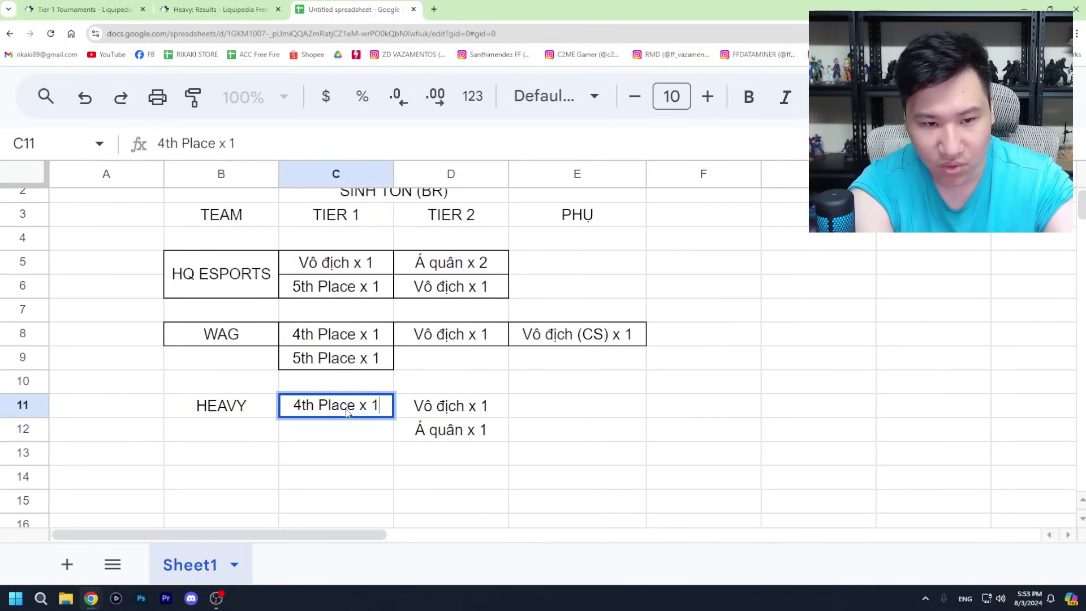
key(Return)
Step: Return to Heavy's Liquipedia results and examine the Tier 1 and Tier 2 placements from 2021 through 2024
click(216, 15)
click(85, 10)
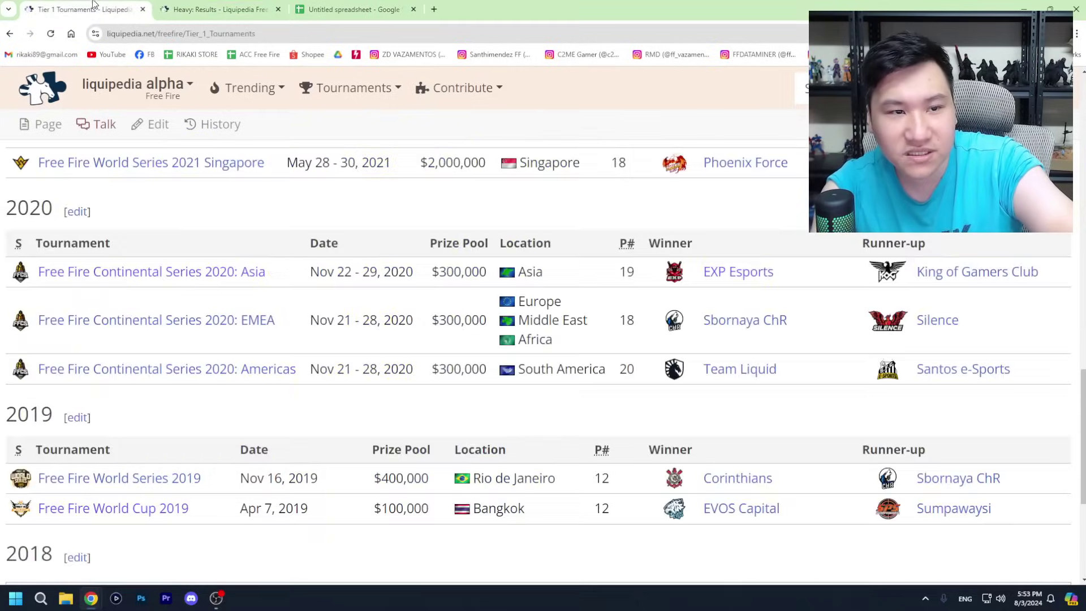
click(217, 10)
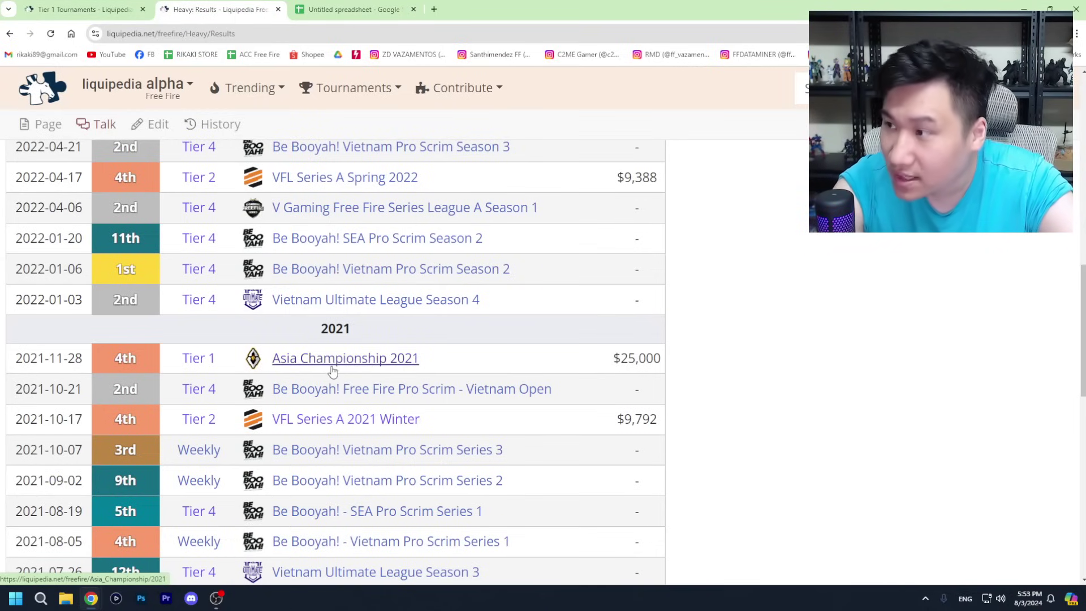
scroll(351, 396, up, 1)
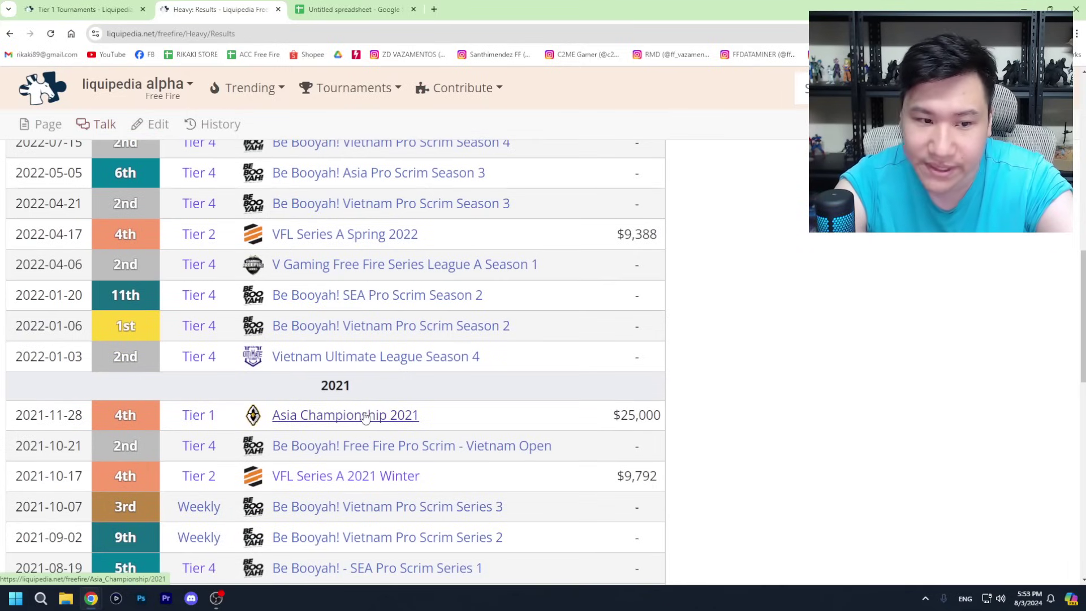
scroll(365, 417, up, 1)
scroll(376, 403, up, 1)
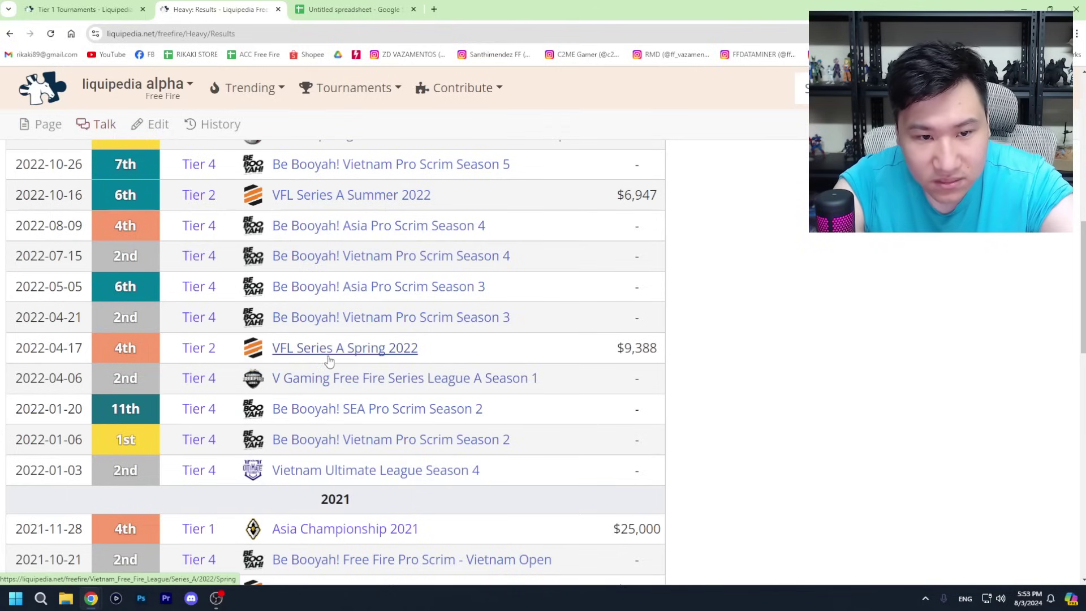
scroll(362, 359, up, 1)
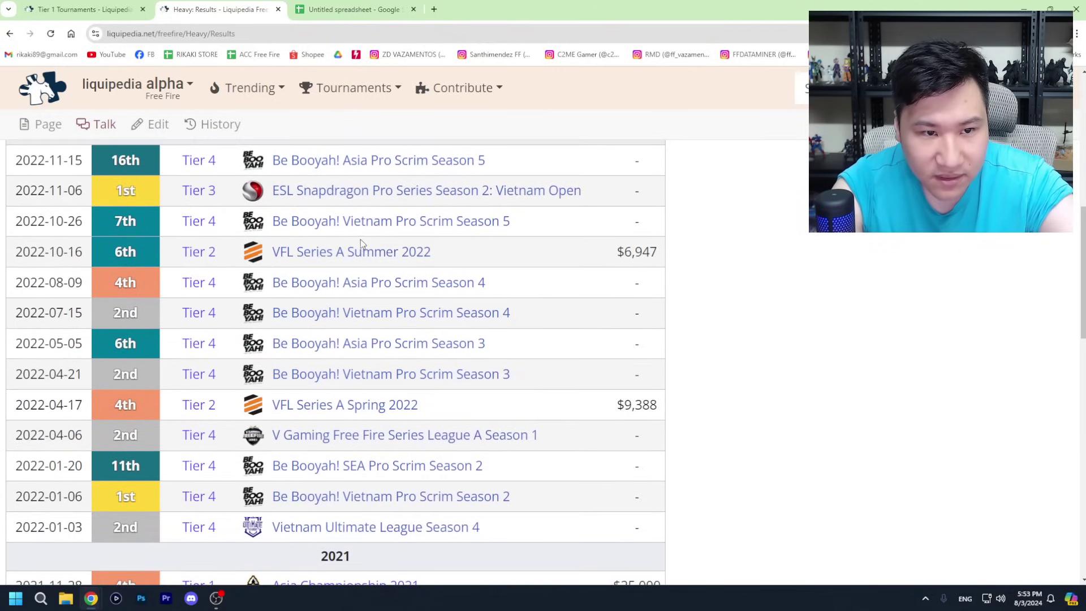
scroll(319, 263, up, 1)
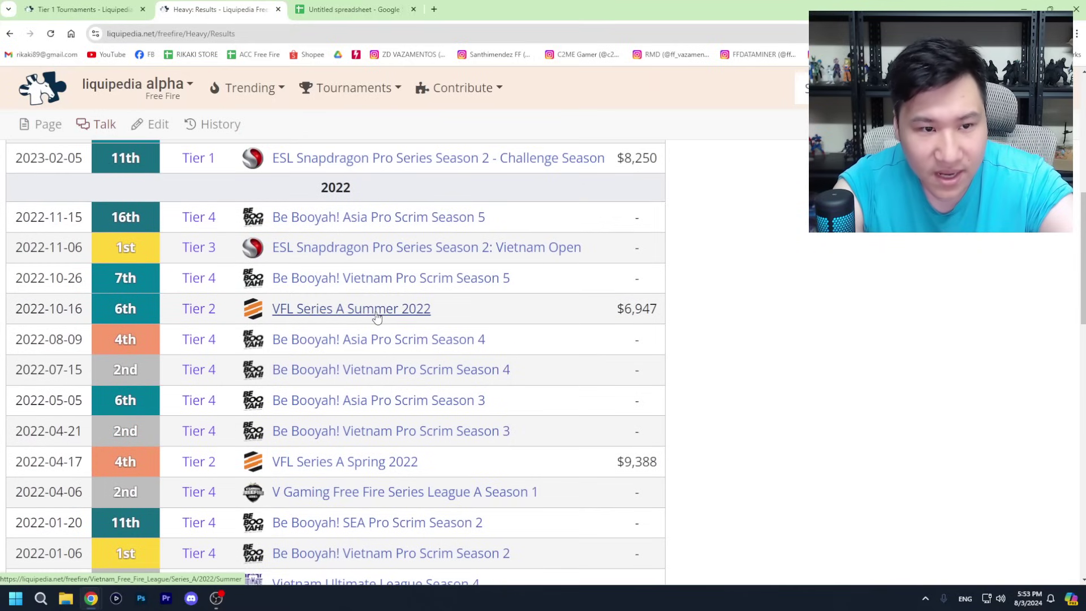
scroll(376, 315, up, 1)
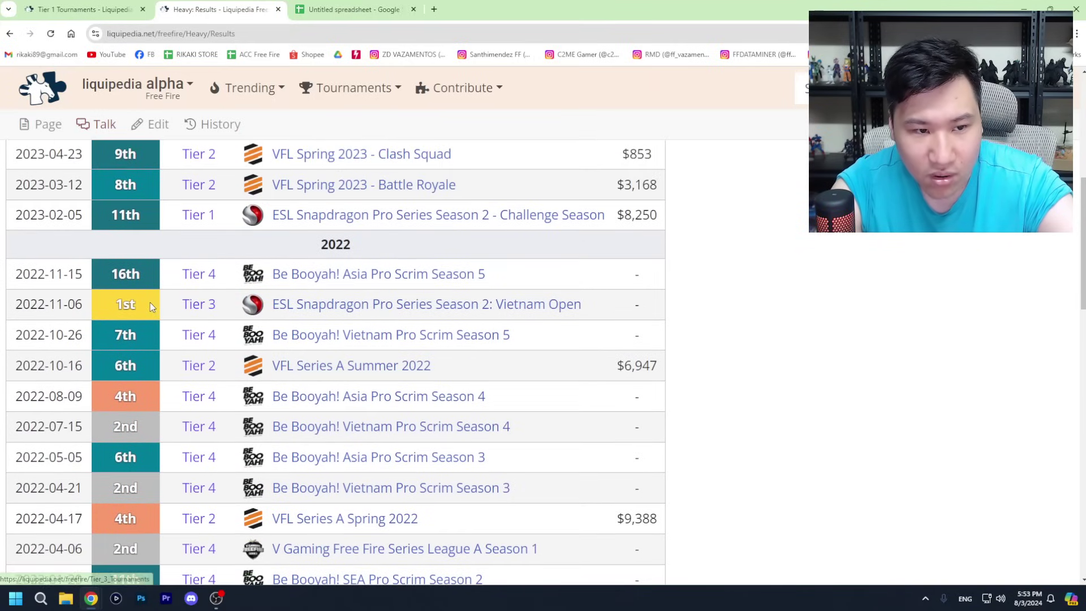
scroll(199, 307, up, 1)
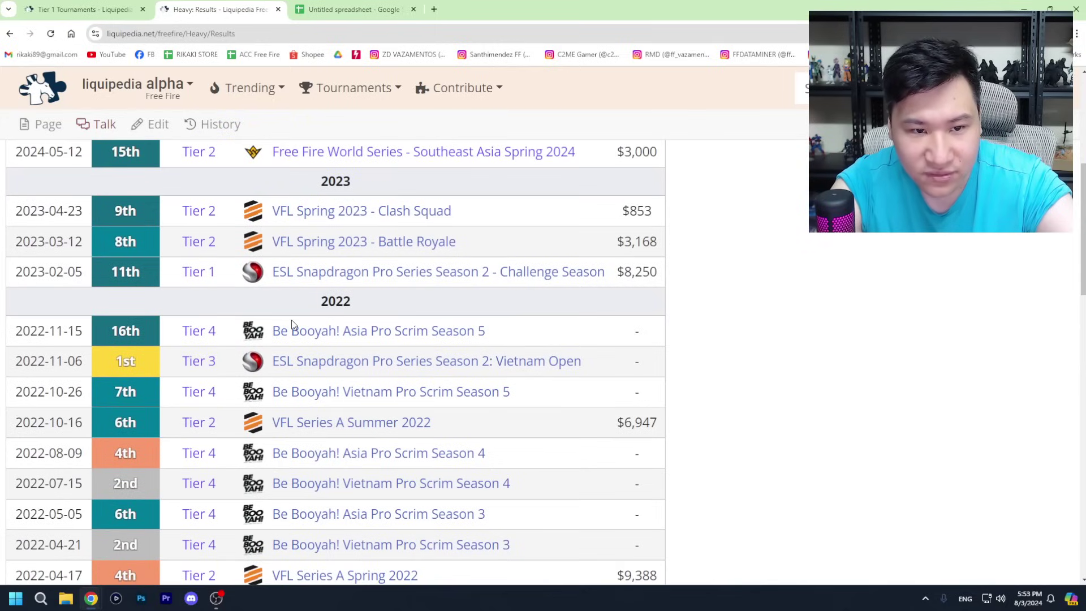
scroll(292, 320, up, 4)
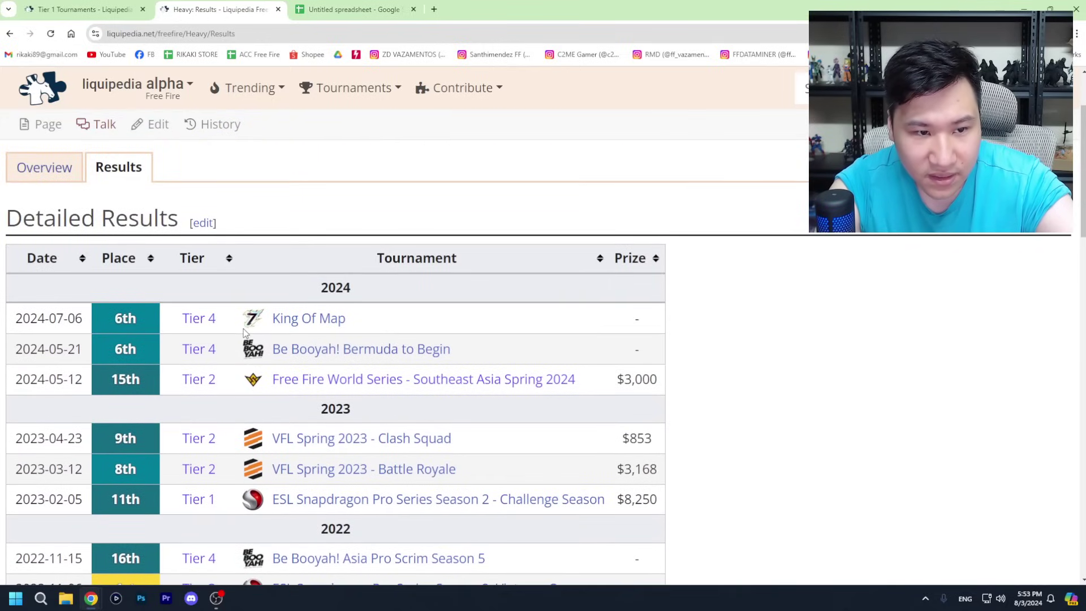
scroll(276, 341, down, 3)
scroll(277, 342, down, 2)
Step: Switch to the spreadsheet and apply all borders to HEAVY's cells B11:D11 and D12
click(333, 7)
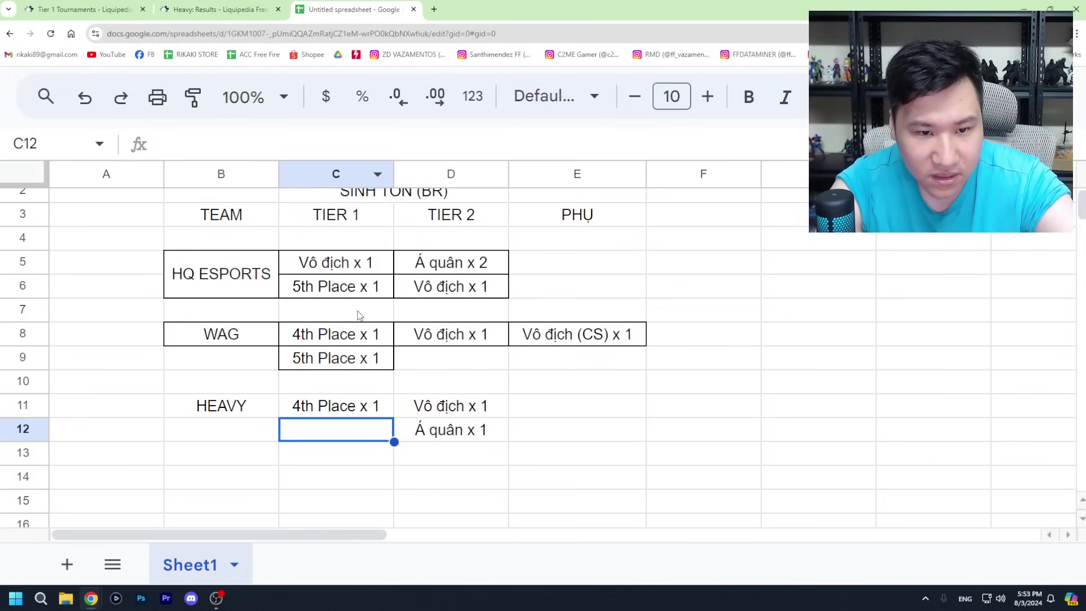
drag(223, 411, 446, 415)
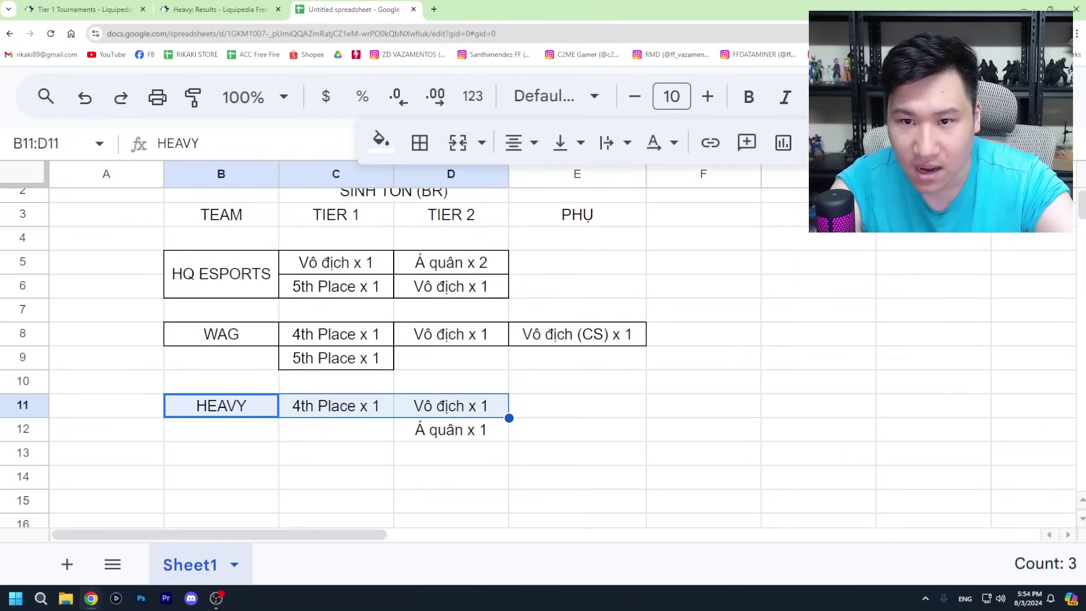
click(419, 143)
click(432, 192)
click(387, 406)
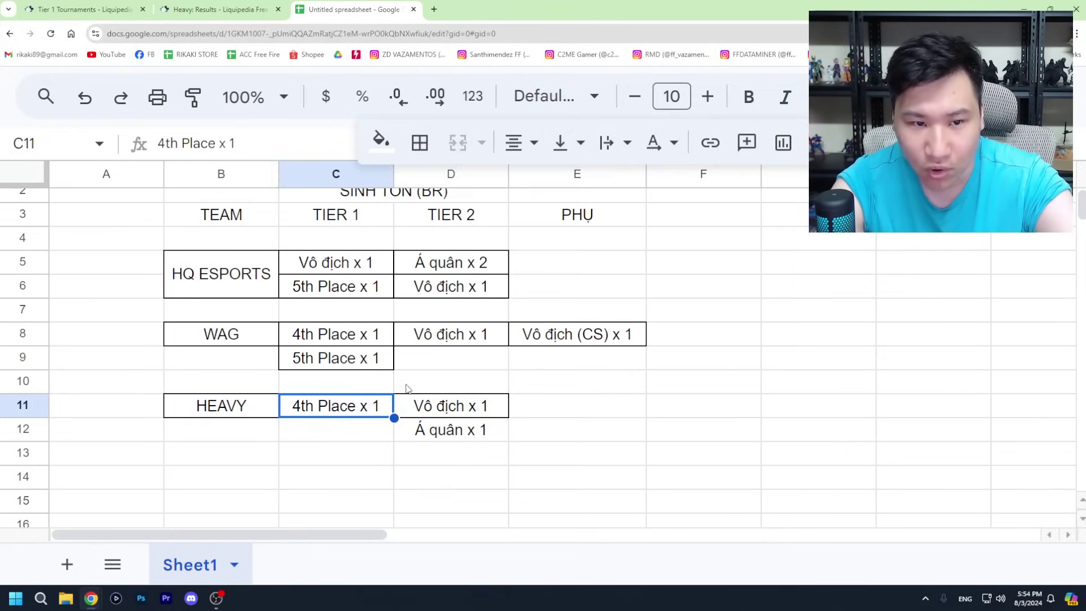
click(488, 435)
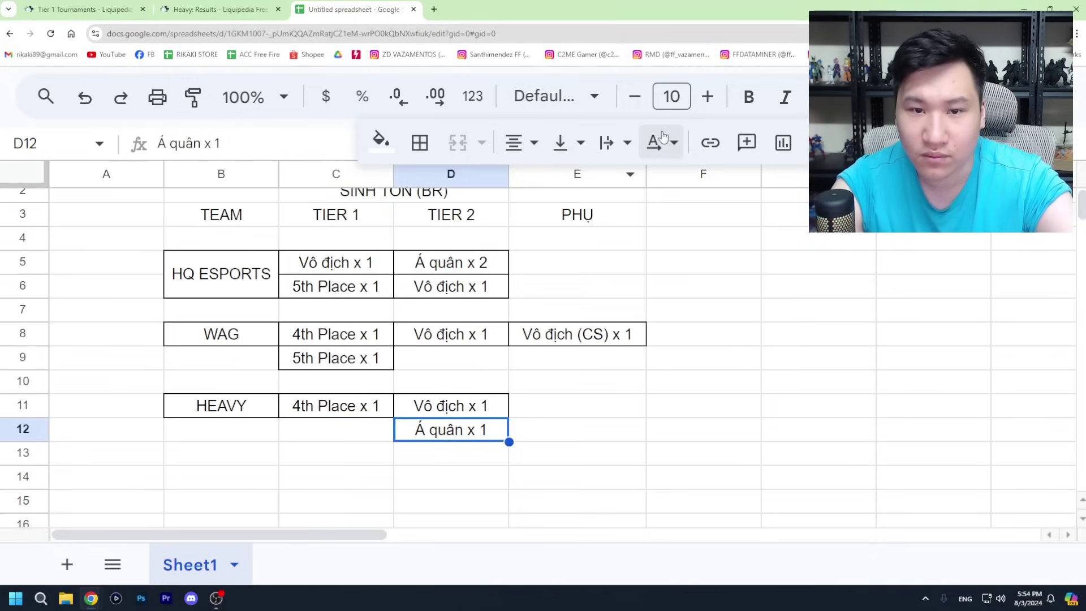
click(419, 142)
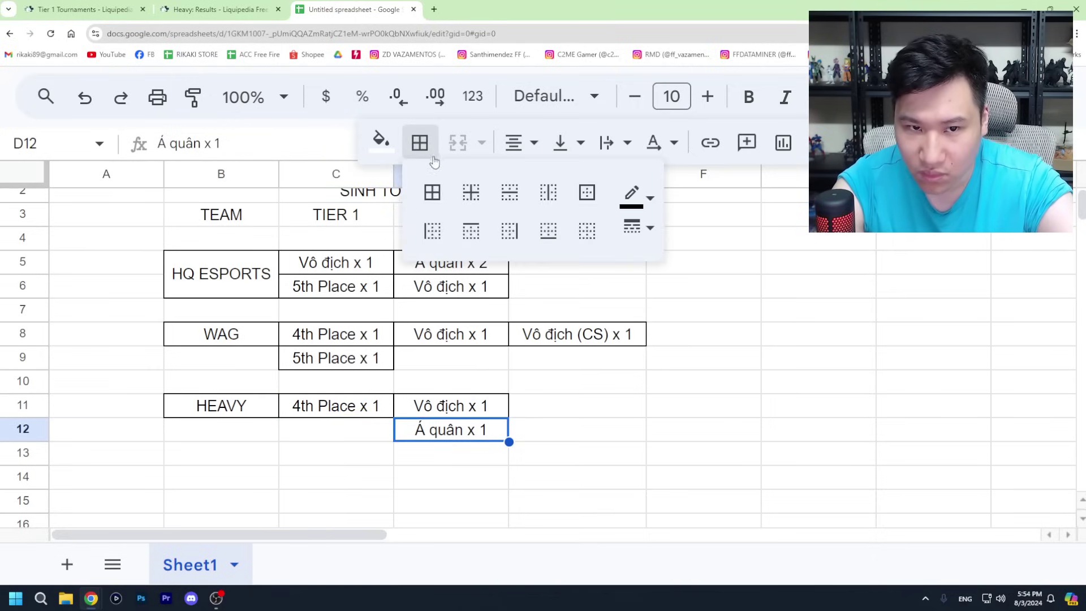
click(432, 191)
click(626, 436)
scroll(668, 426, up, 1)
drag(668, 395, 690, 413)
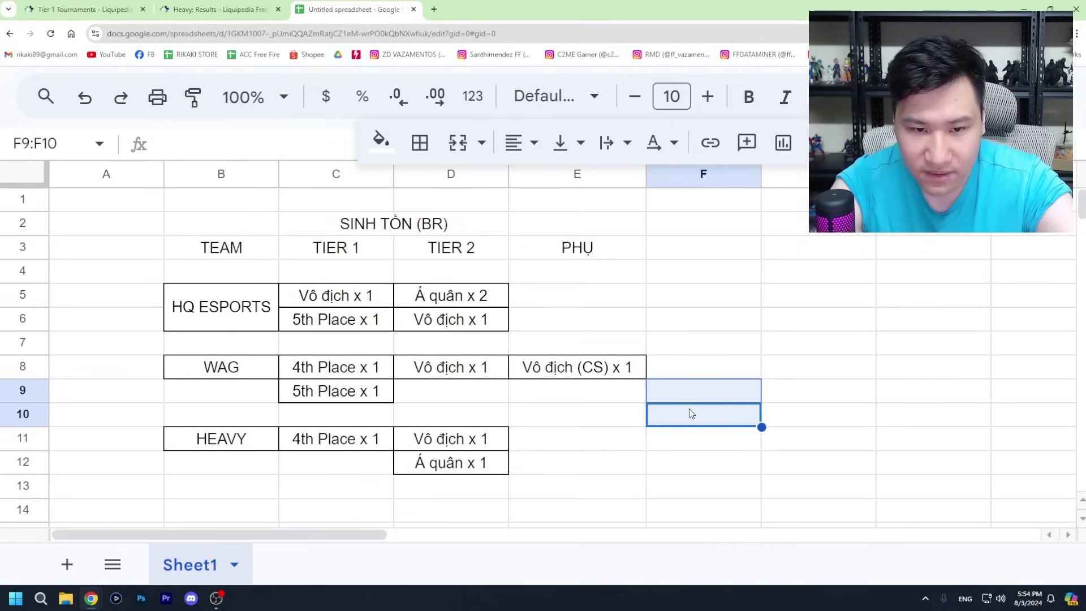
click(616, 453)
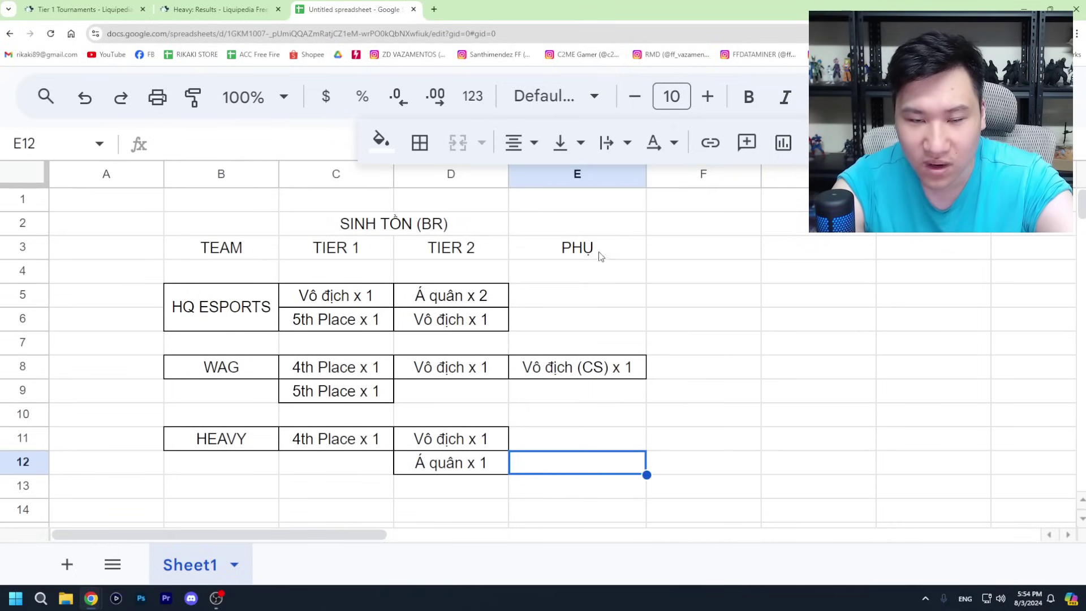
double_click(598, 226)
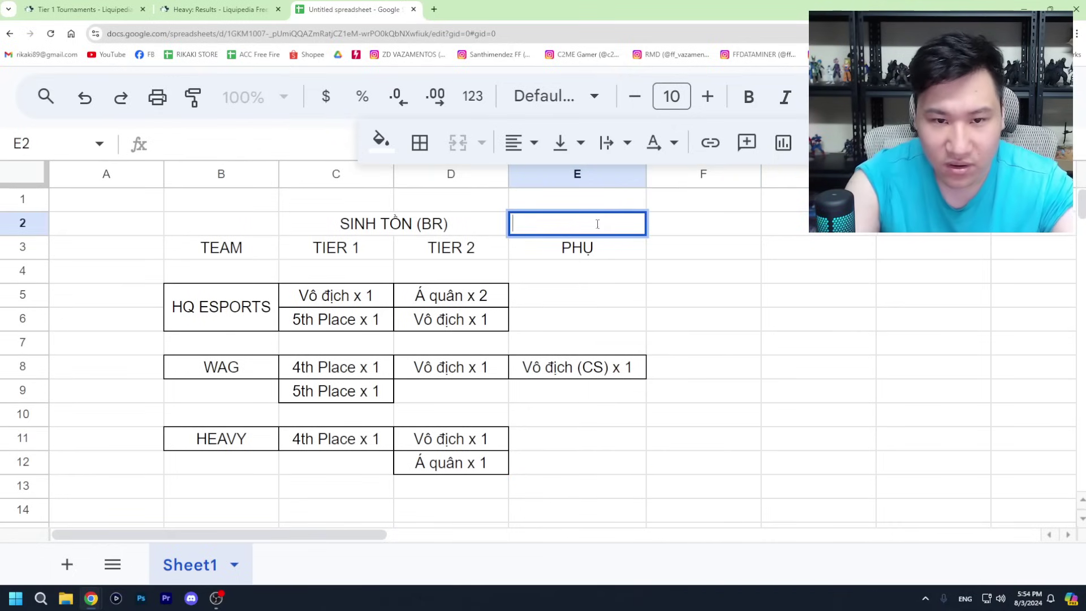
scroll(537, 334, down, 1)
click(632, 412)
Step: Enter "P ESPORTS" in cell B14 as the next team name below HEAVY
click(252, 455)
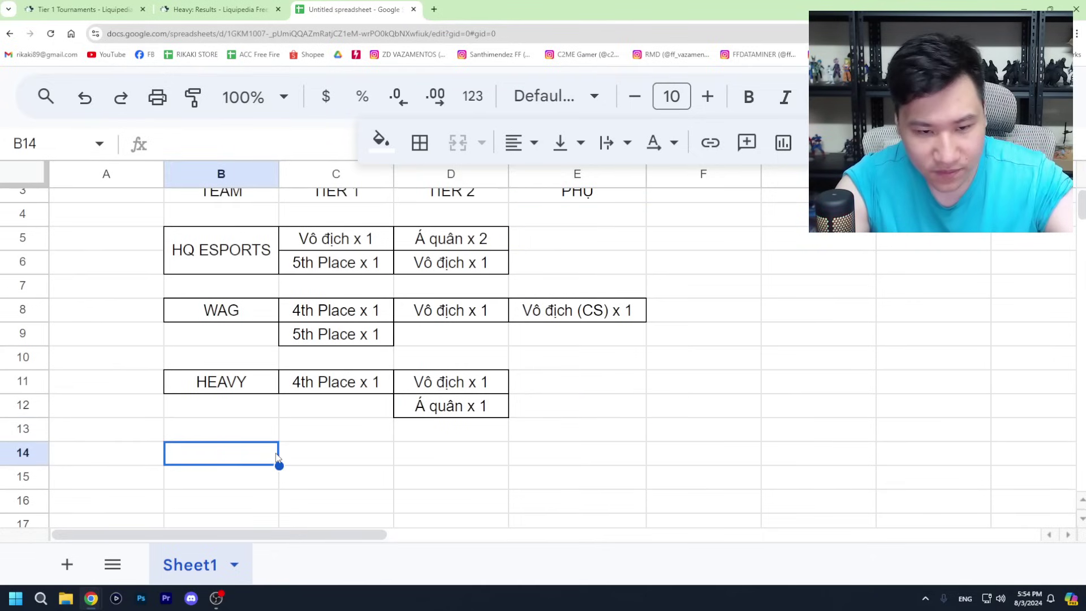
text(O E)
key(BackSpace)
text(P E)
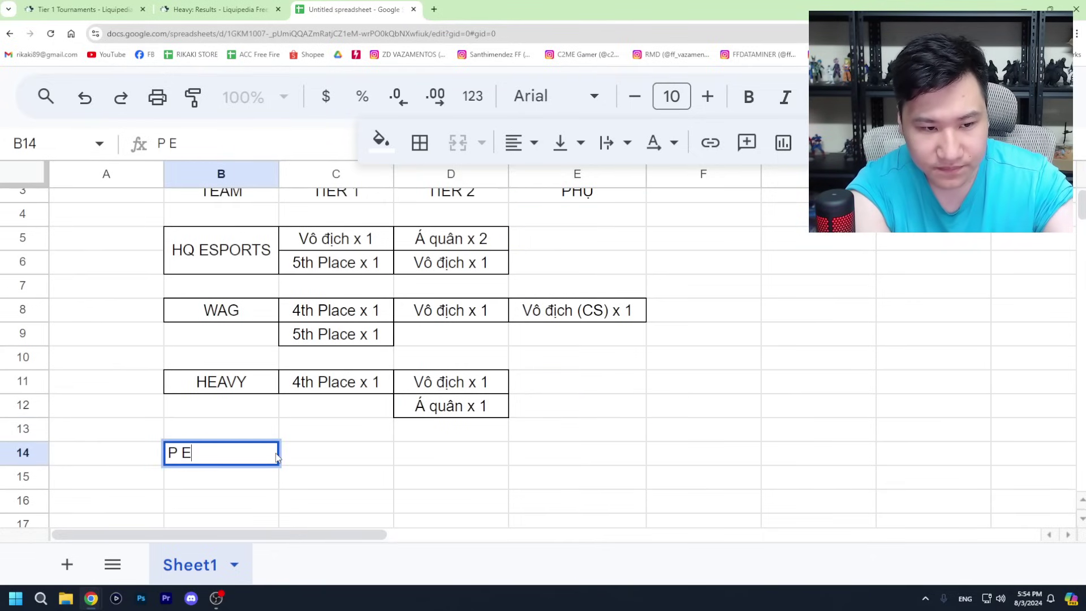
text(SPORTS)
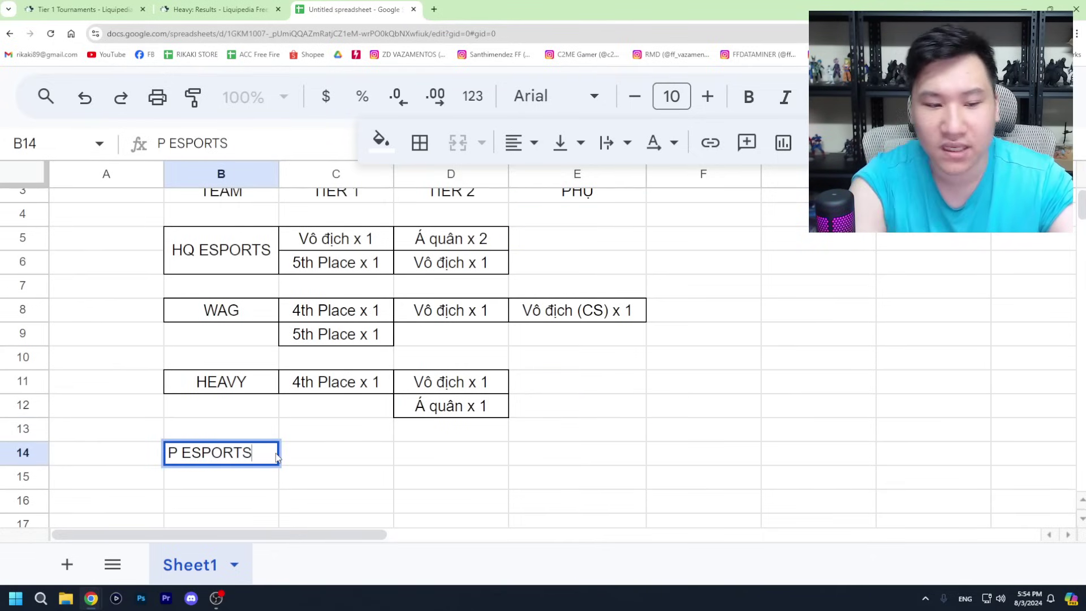
key(ctrl+Return)
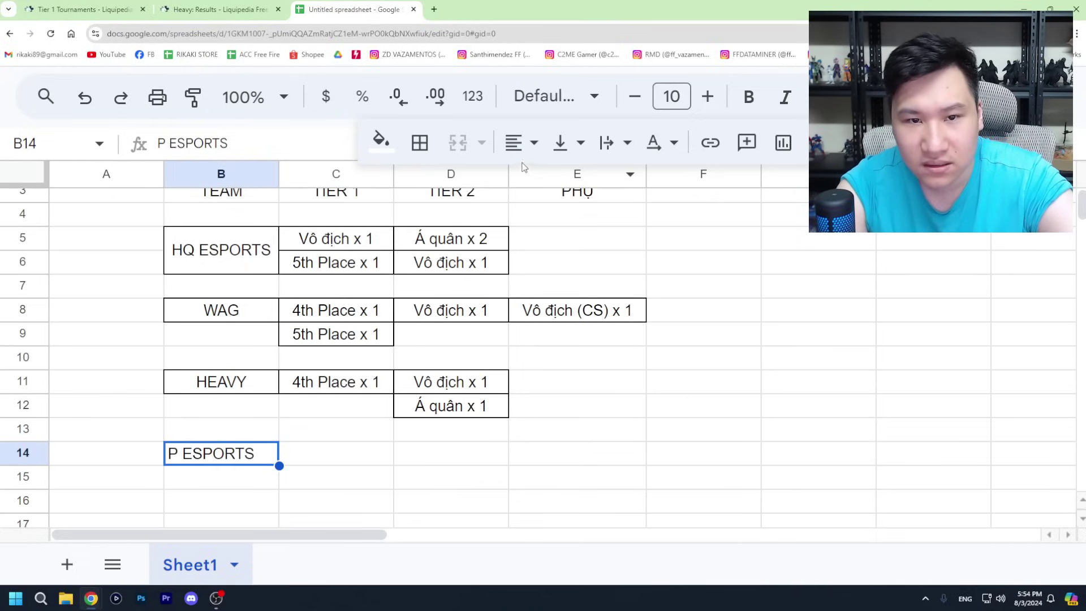
Step: Centre the P ESPORTS team name horizontally in its cell
click(515, 143)
click(419, 142)
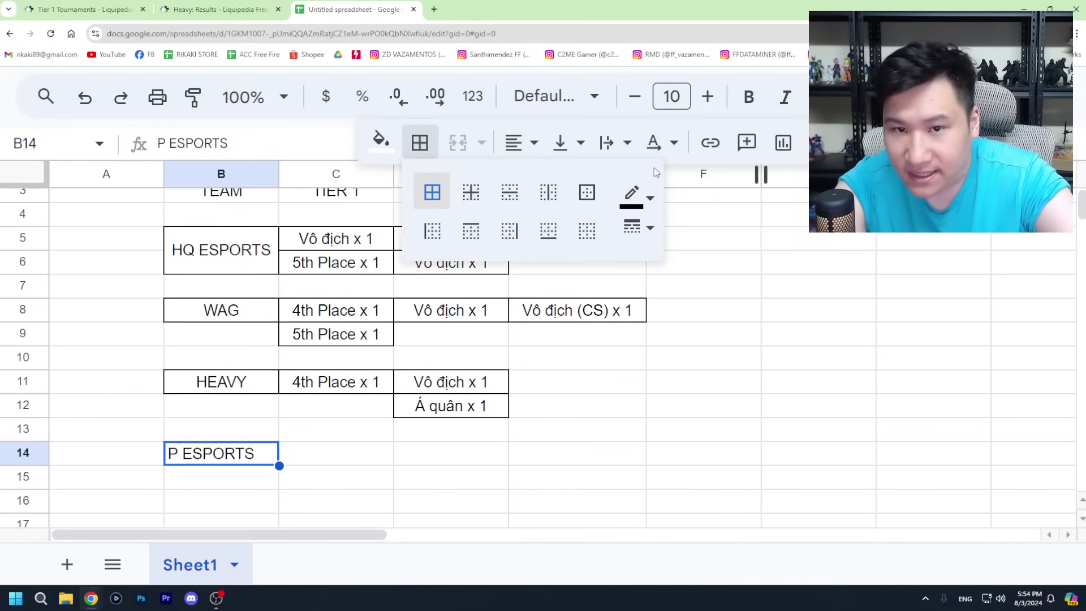
click(525, 144)
click(555, 184)
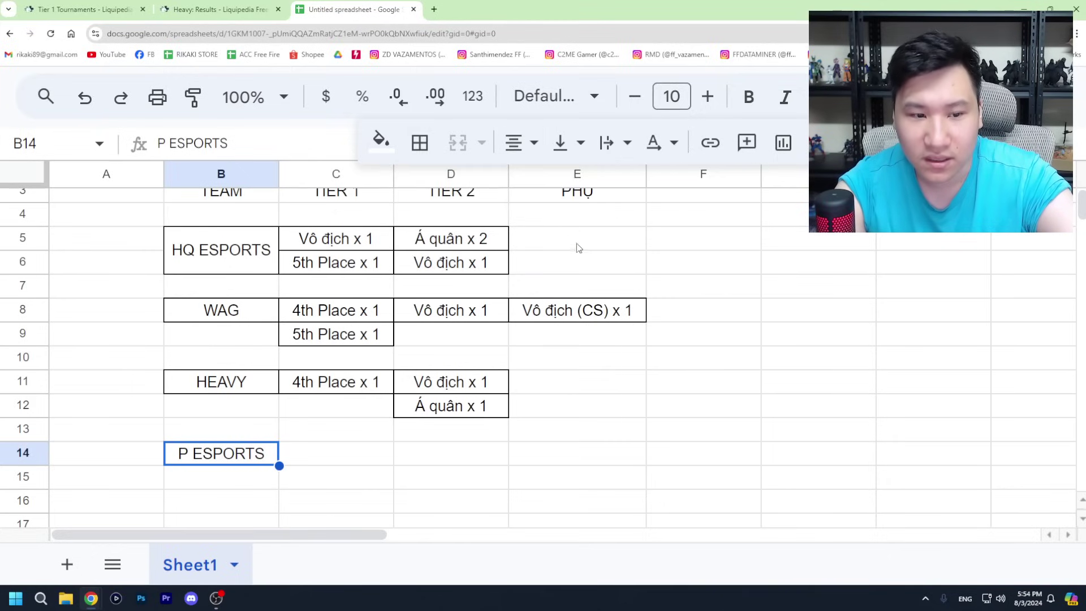
click(537, 409)
Step: Switch to the Liquipedia page for Heavy, go to the P Esports team page and open its extended list of results
click(217, 9)
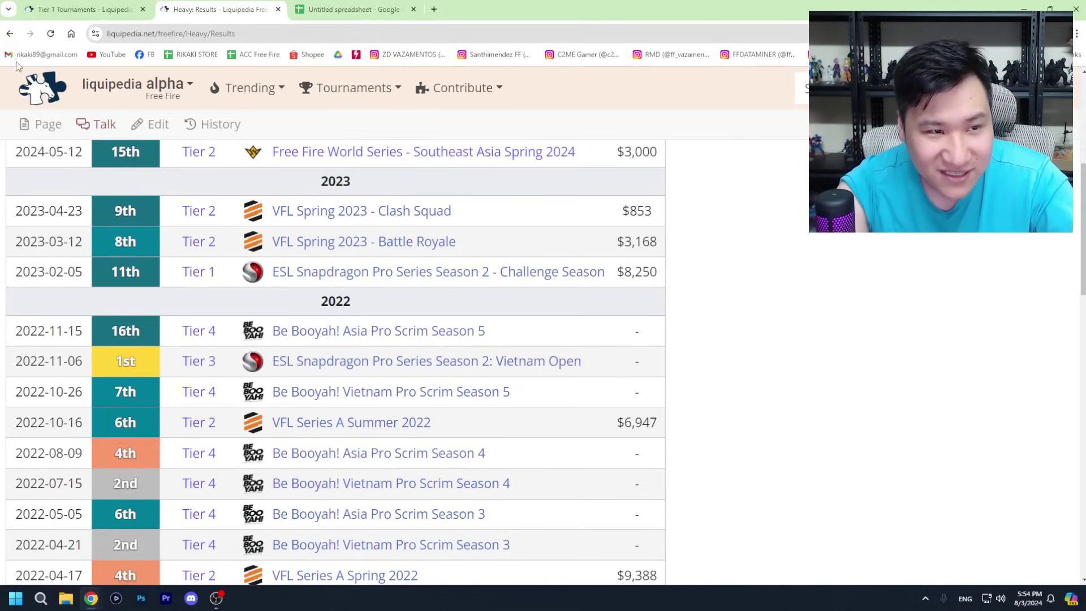
click(9, 34)
scroll(450, 375, up, 5)
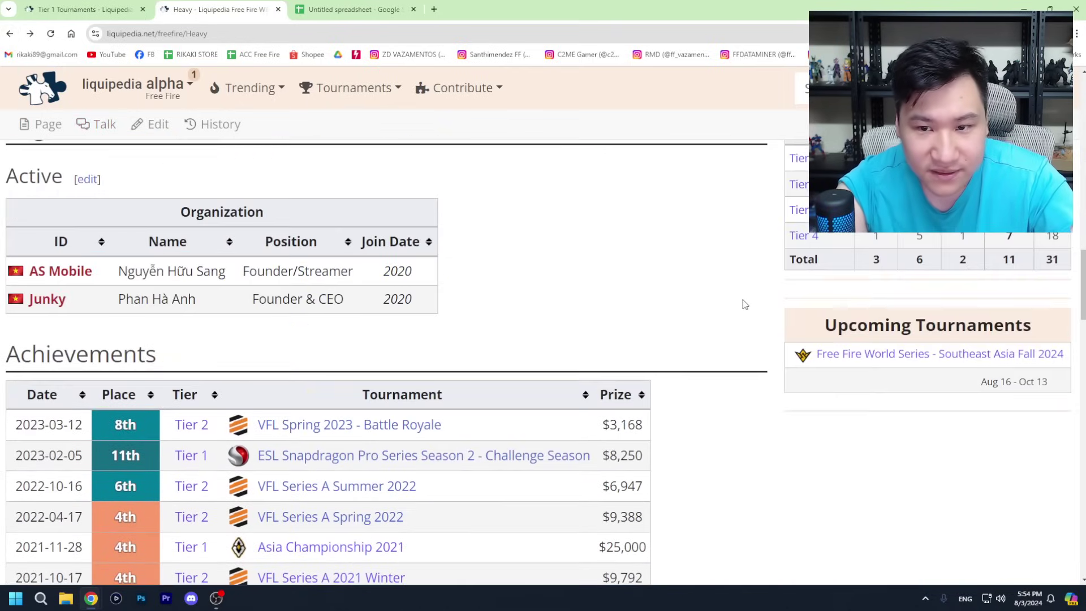
scroll(744, 305, up, 6)
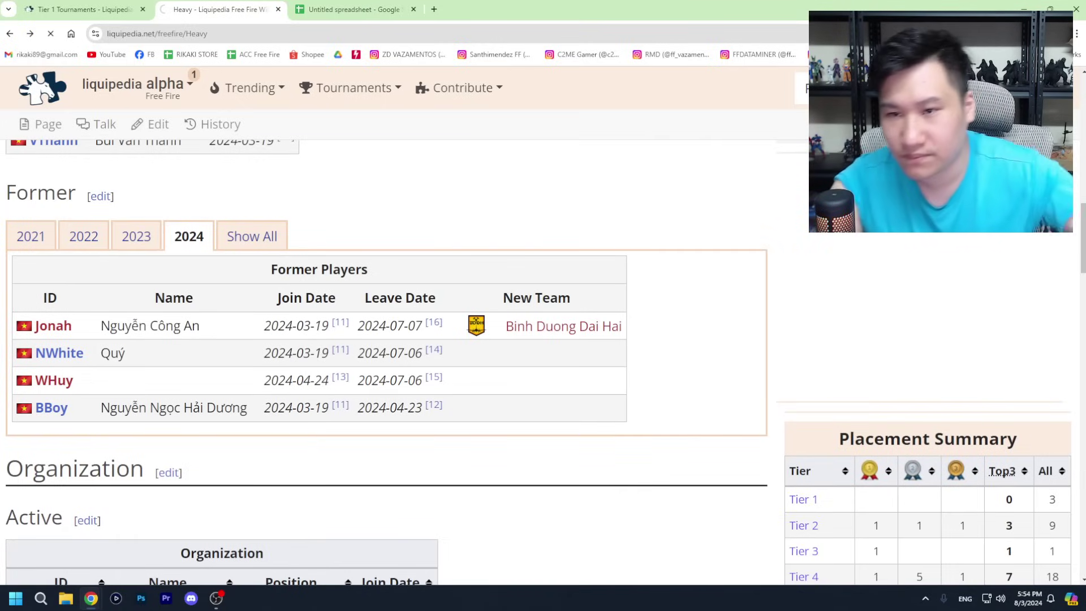
scroll(562, 217, down, 3)
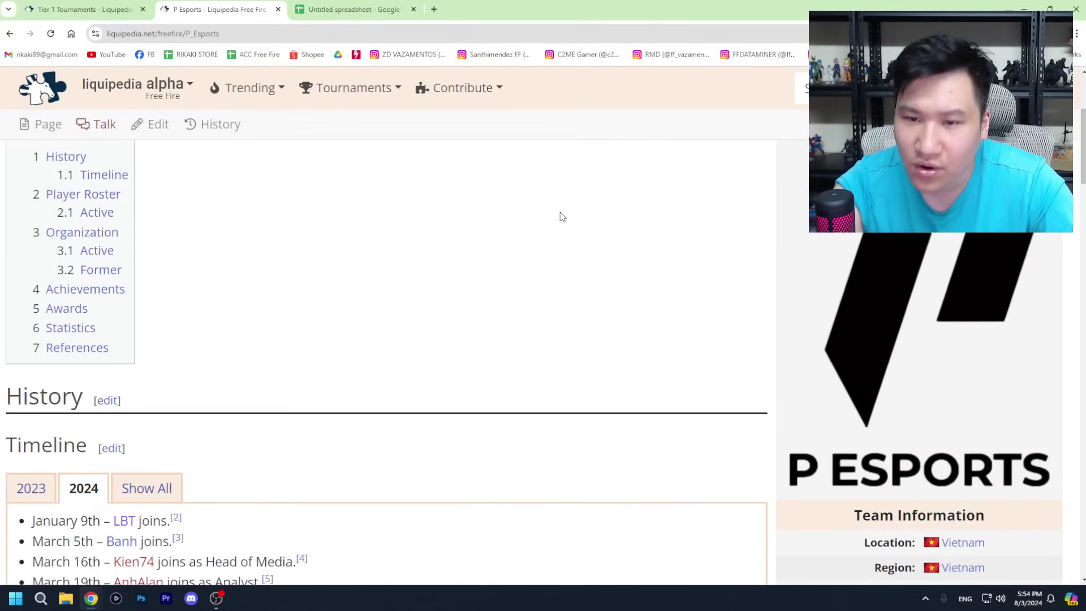
scroll(561, 216, down, 15)
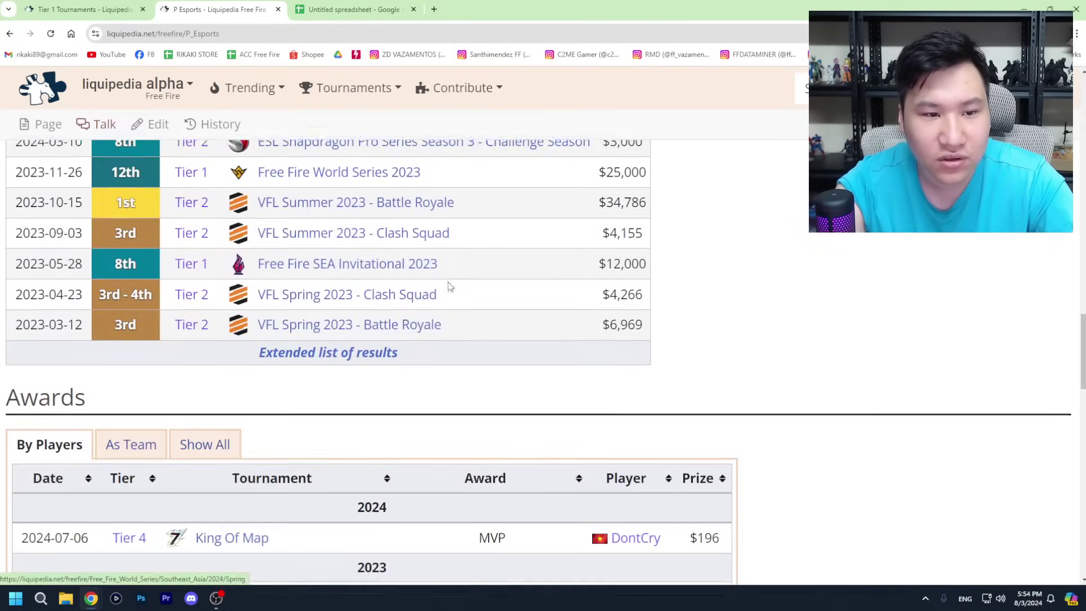
click(403, 354)
Step: Examine P Esports' detailed results for 2023 and 2024, checking placements and tiers of each tournament
scroll(490, 334, down, 1)
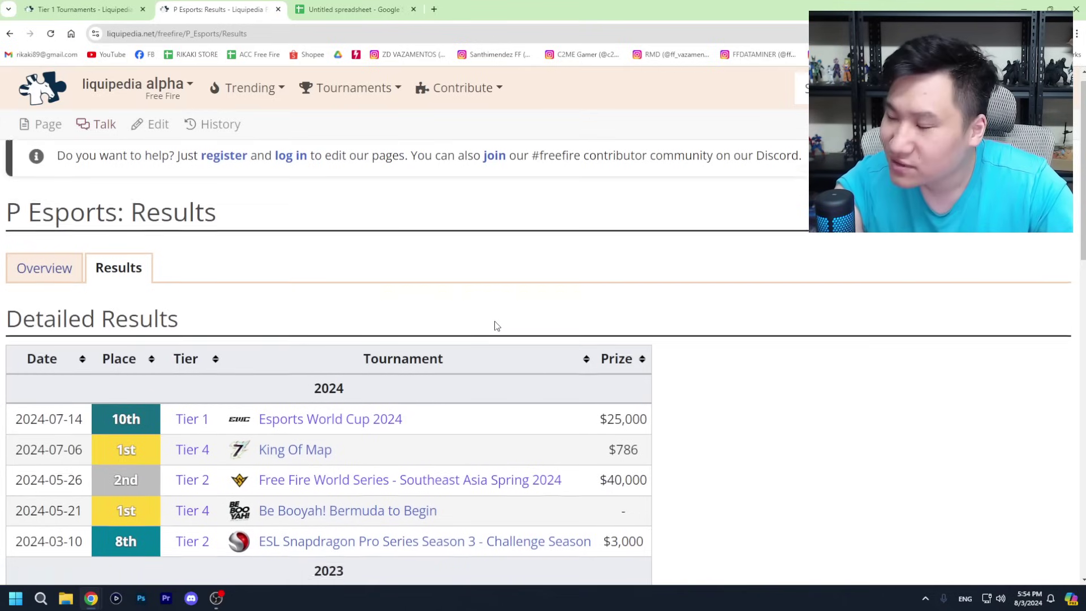
scroll(496, 325, down, 2)
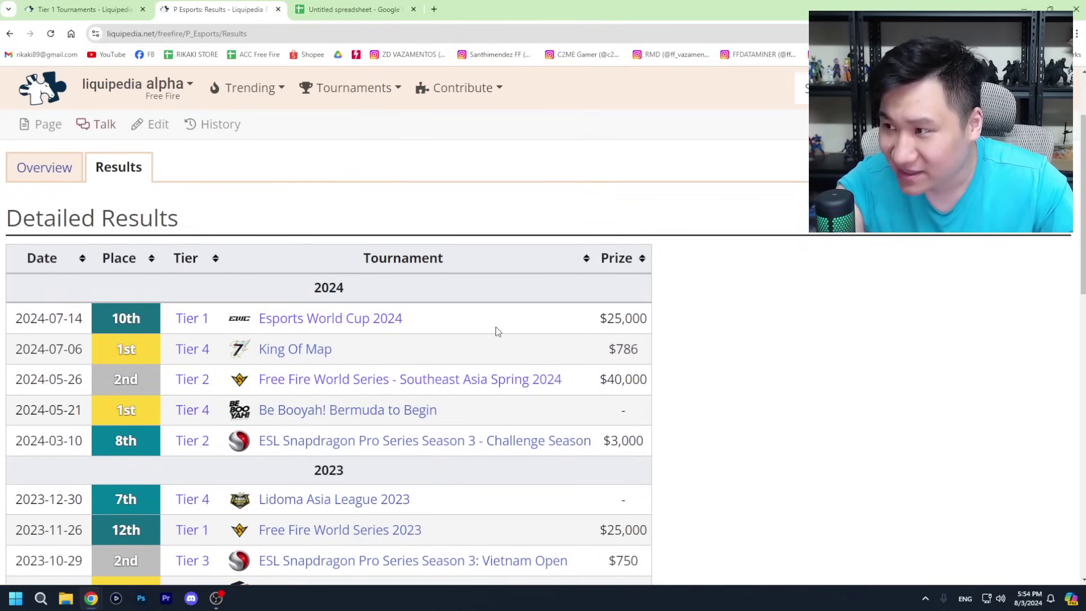
ctrl+scroll(495, 327, up, 1)
scroll(487, 337, down, 2)
ctrl+scroll(487, 335, up, 1)
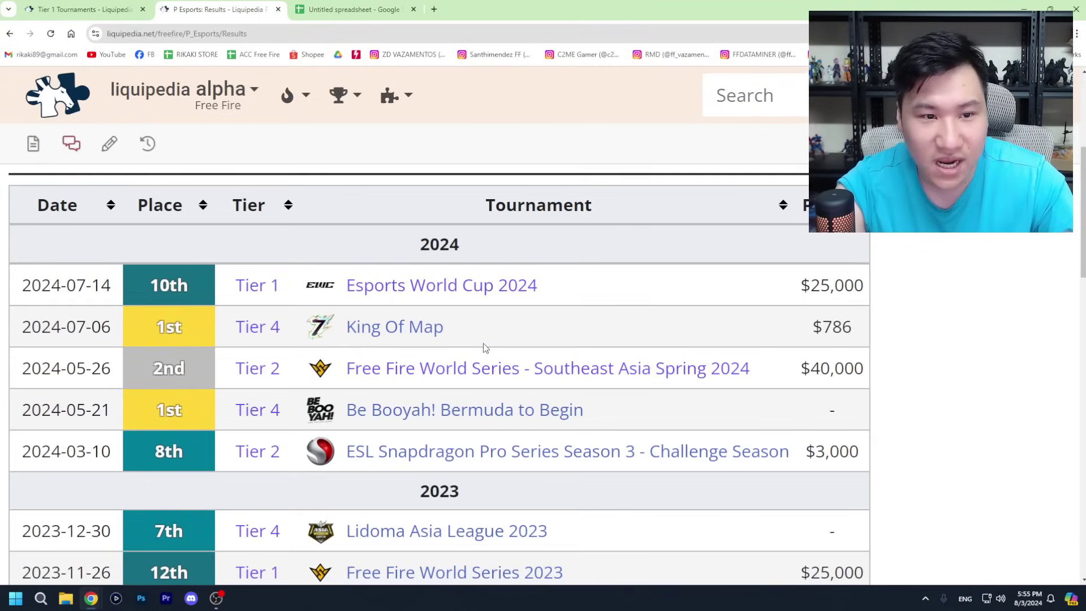
scroll(487, 333, down, 5)
ctrl+scroll(488, 332, down, 3)
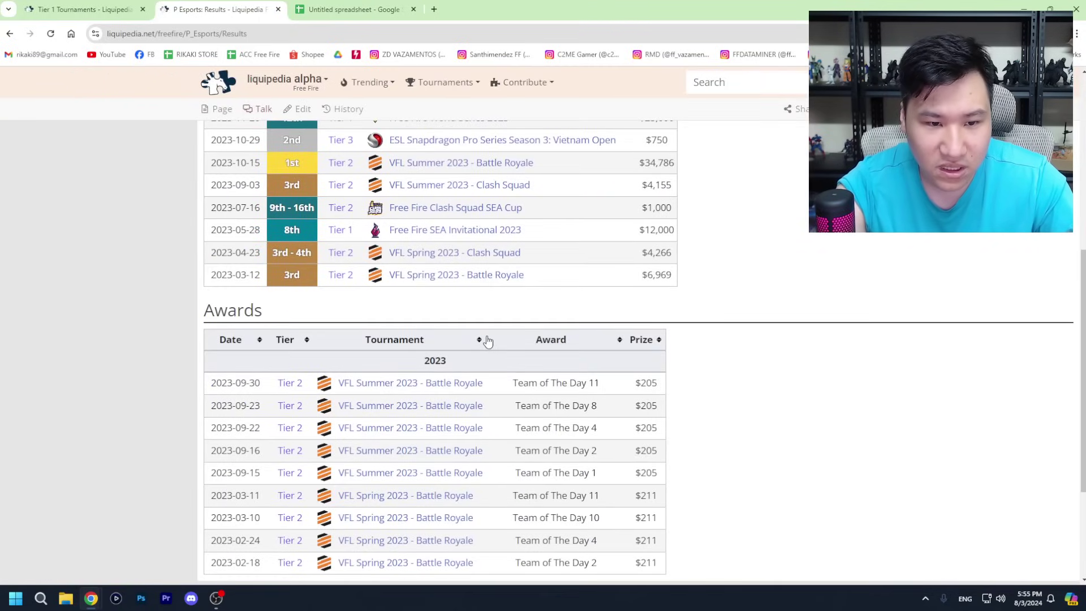
ctrl+scroll(487, 339, up, 1)
scroll(485, 338, down, 5)
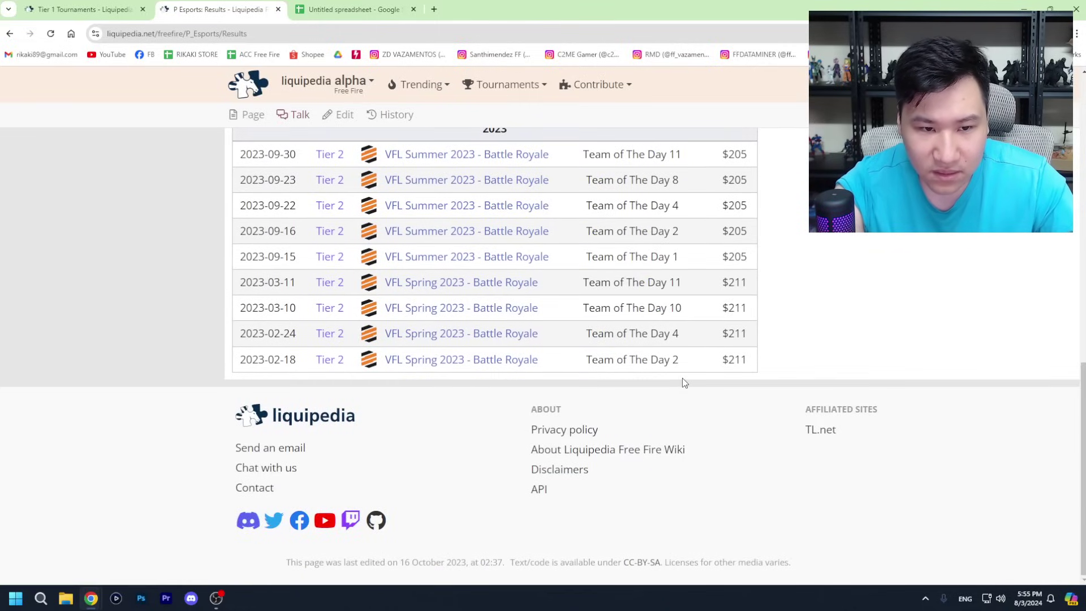
ctrl+scroll(682, 380, up, 1)
ctrl+scroll(543, 347, down, 2)
scroll(541, 347, up, 2)
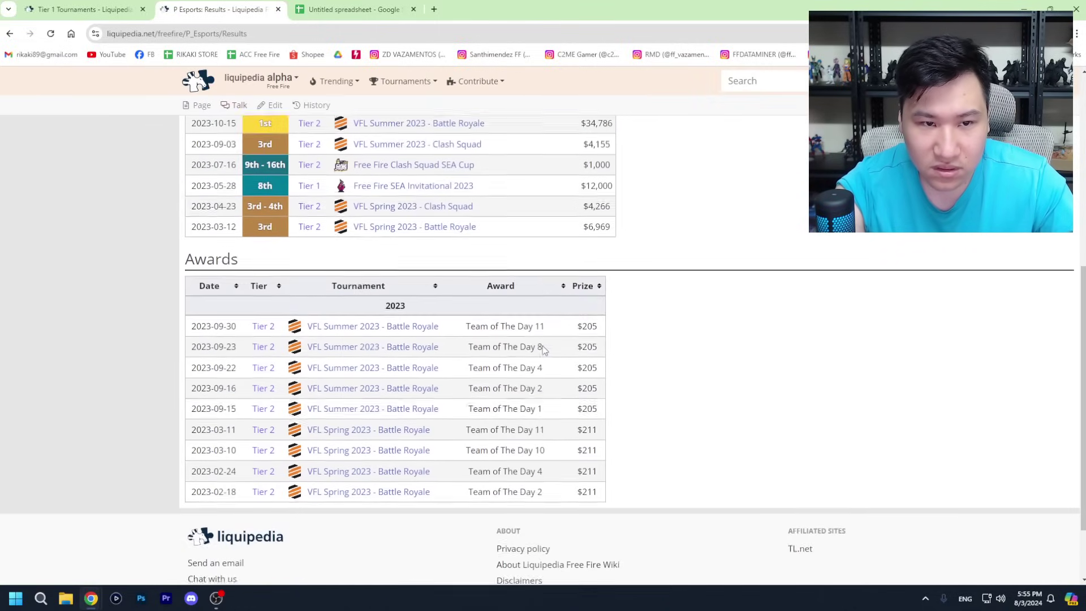
scroll(542, 346, up, 6)
scroll(526, 365, down, 2)
ctrl+scroll(447, 364, up, 1)
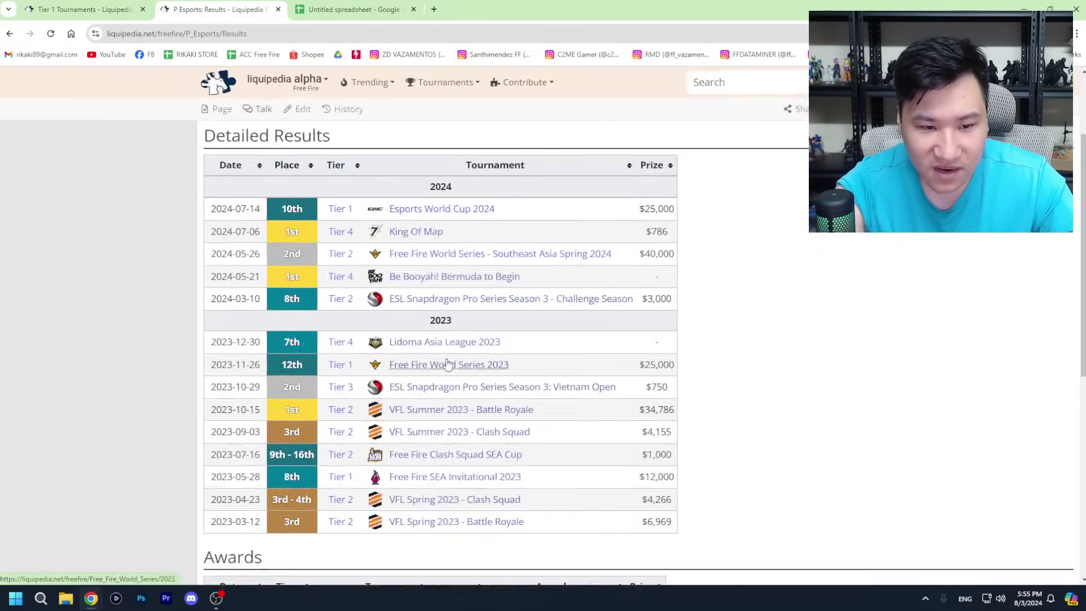
Step: Copy WAG's "Vô địch (CS) x 1" entry from E8 into E14 in the P ESPORTS row of the PHỤ column
ctrl+scroll(466, 358, up, 1)
scroll(568, 375, down, 3)
scroll(633, 402, up, 1)
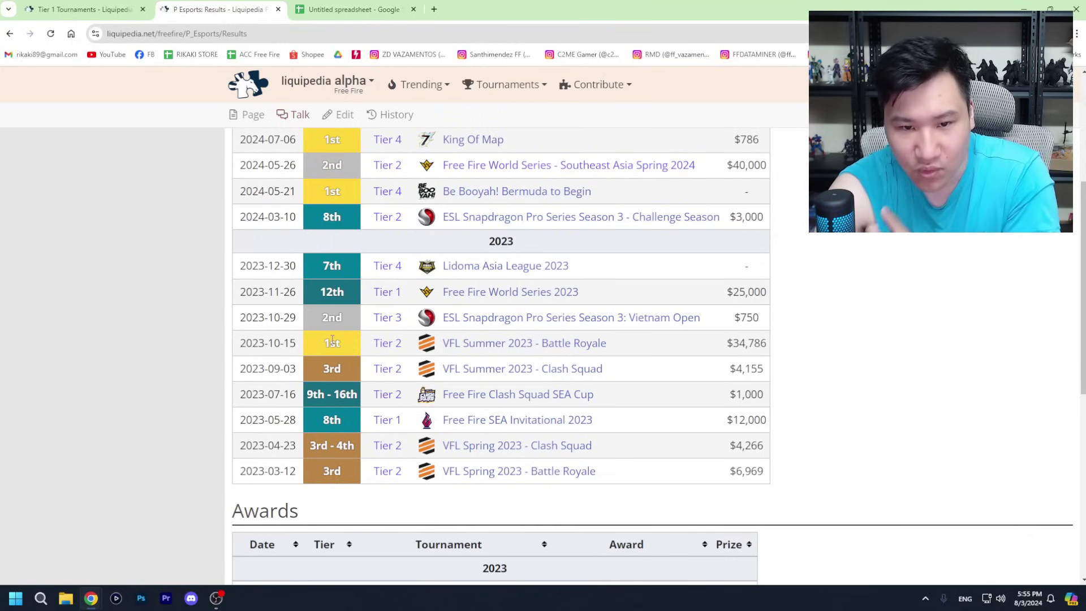
click(333, 6)
click(548, 457)
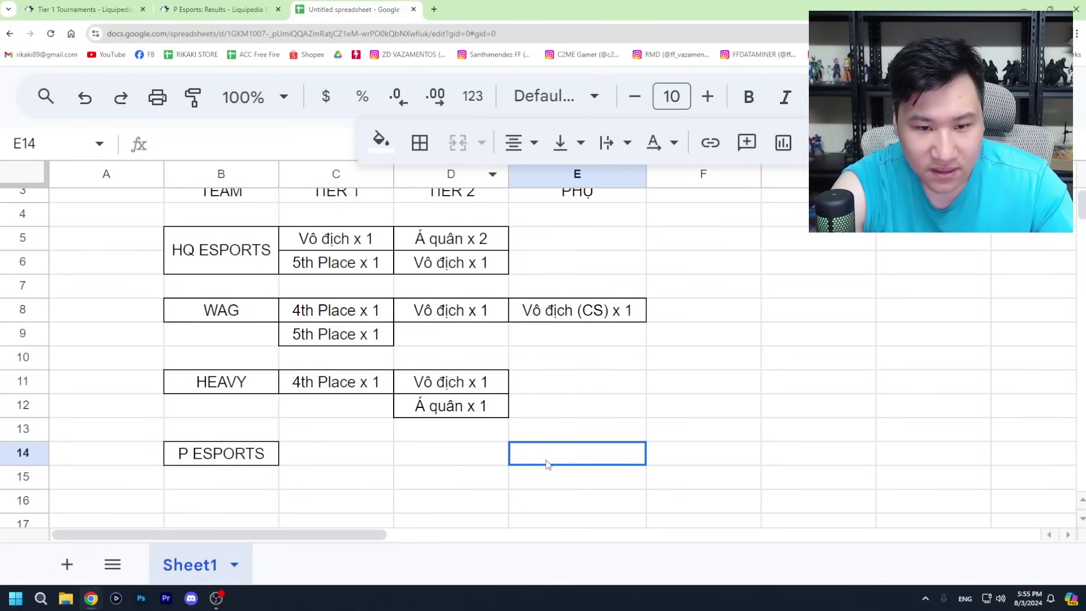
click(601, 310)
key(ctrl+c)
click(542, 457)
key(ctrl+v)
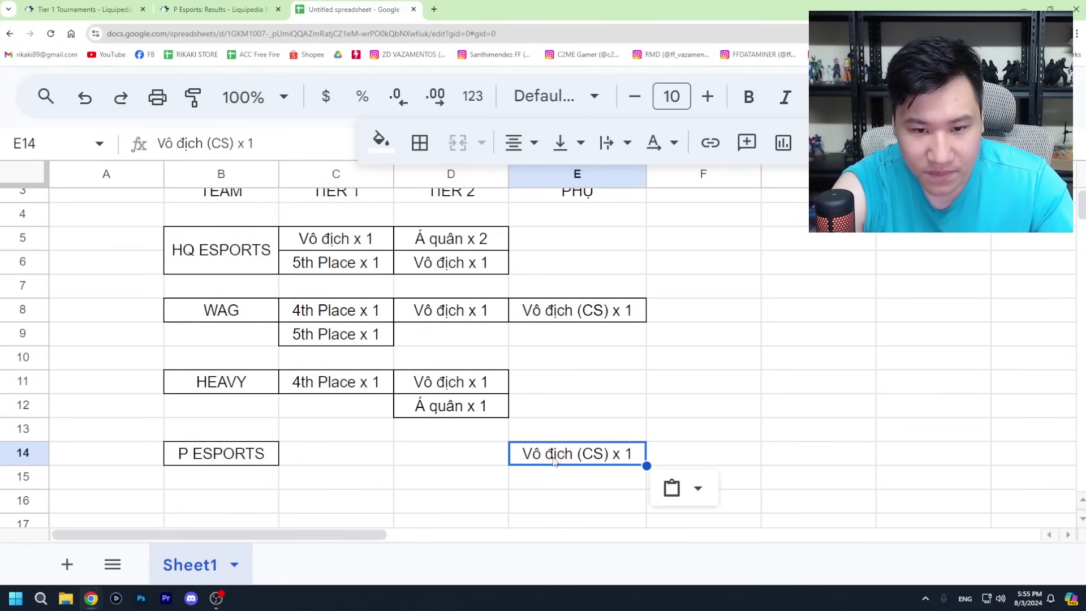
click(714, 412)
Step: Review P Esports' detailed results on Liquipedia, and copy HEAVY's "Vô địch x 1" into D14 as P ESPORTS' Tier 2 title
click(207, 7)
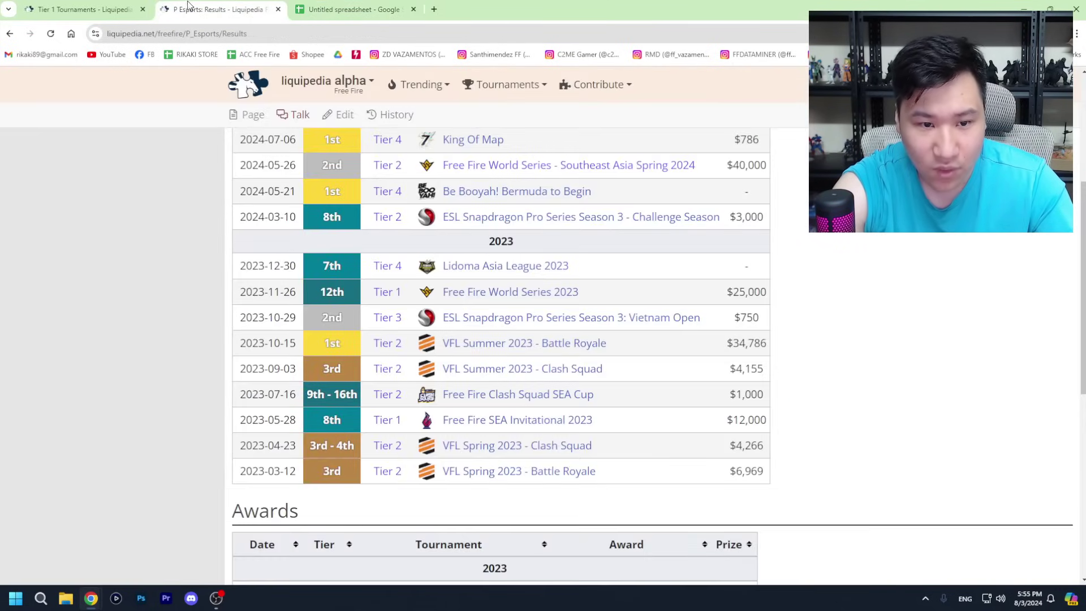
scroll(444, 269, up, 1)
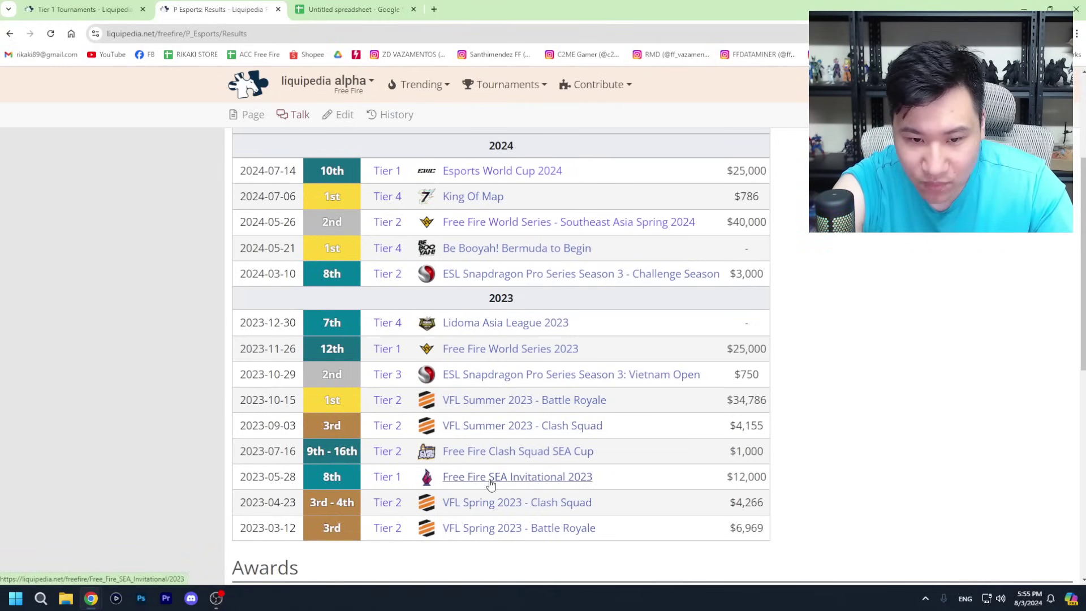
scroll(491, 484, down, 1)
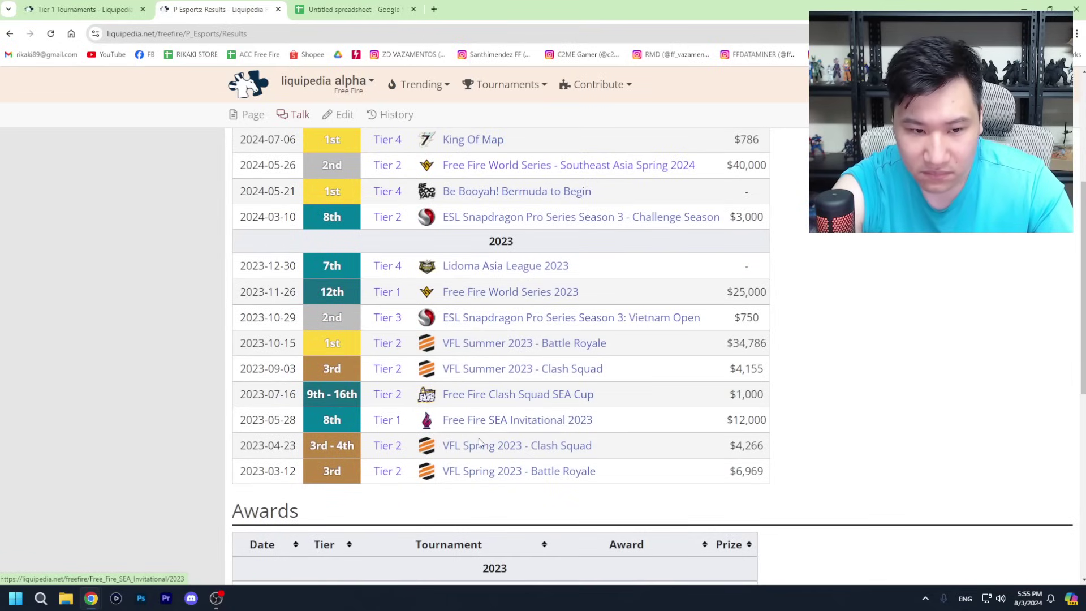
scroll(505, 446, up, 1)
scroll(505, 447, up, 4)
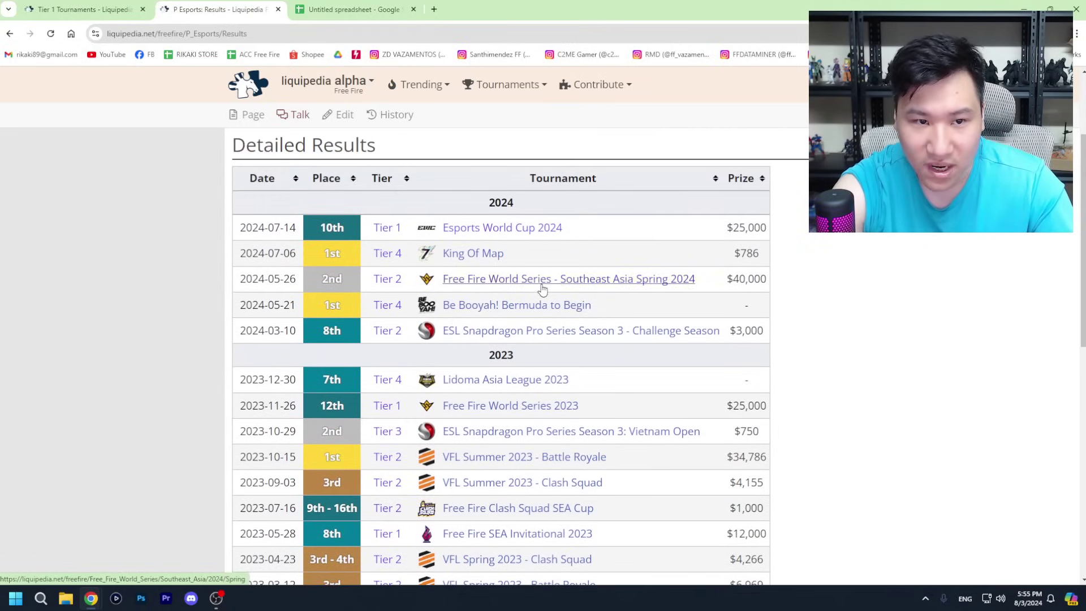
scroll(559, 398, down, 3)
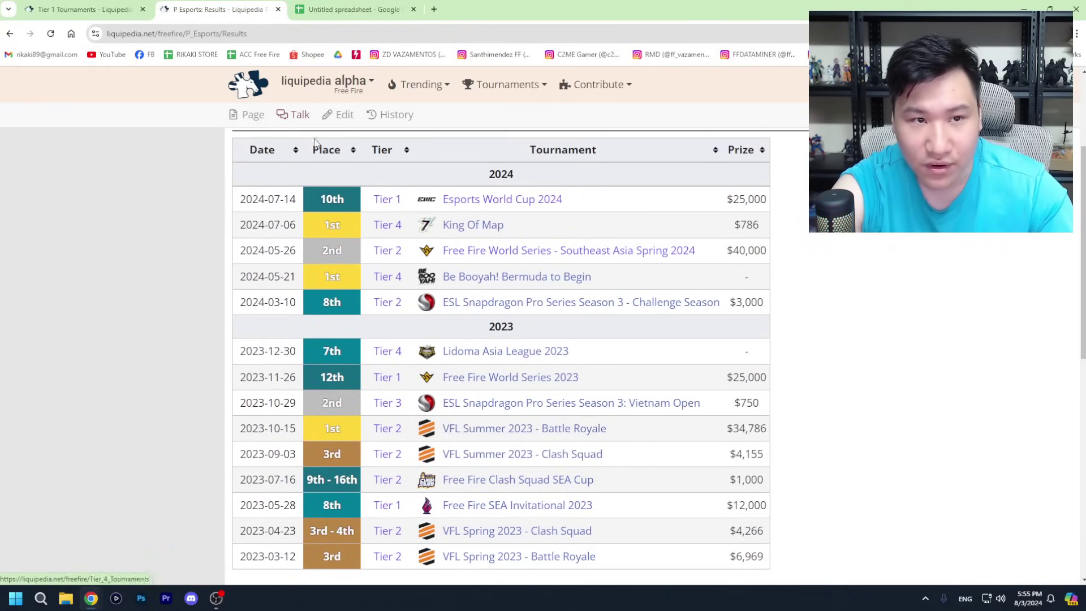
click(99, 8)
click(351, 9)
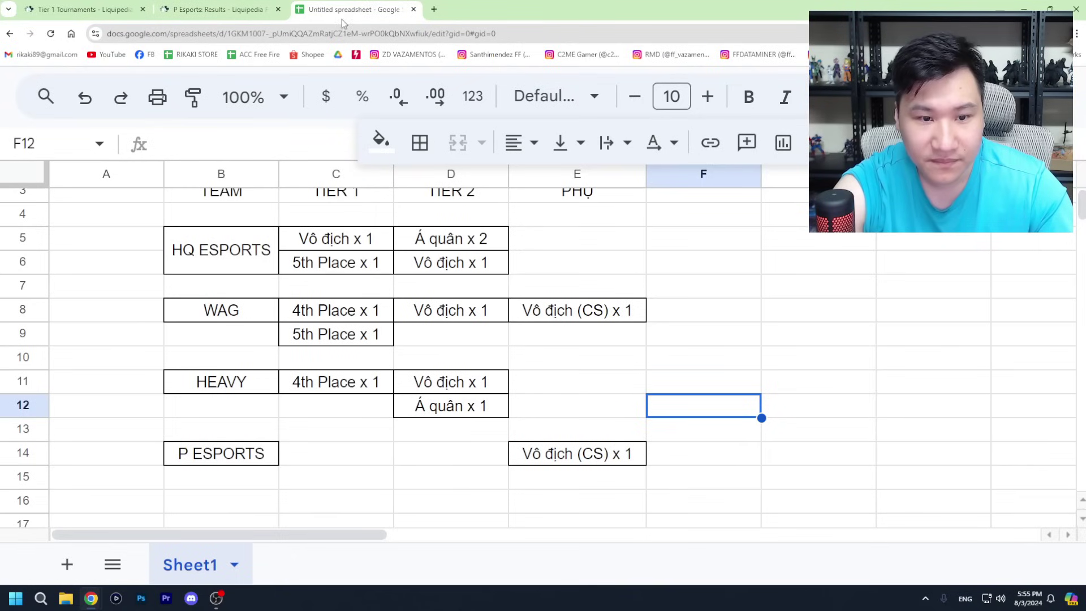
click(451, 382)
key(ctrl+c)
click(466, 461)
key(ctrl+v)
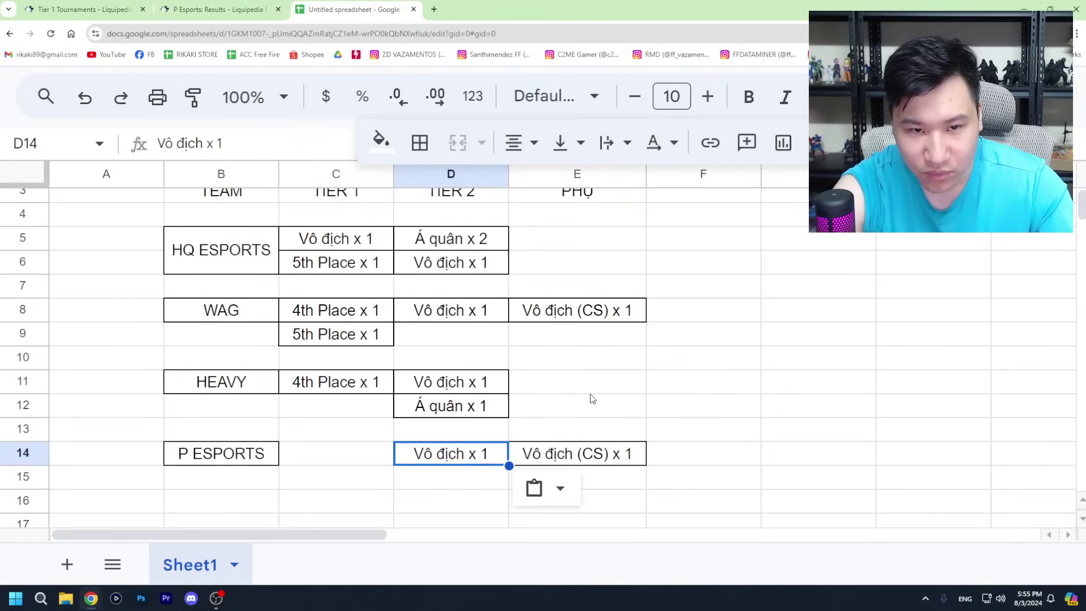
click(656, 424)
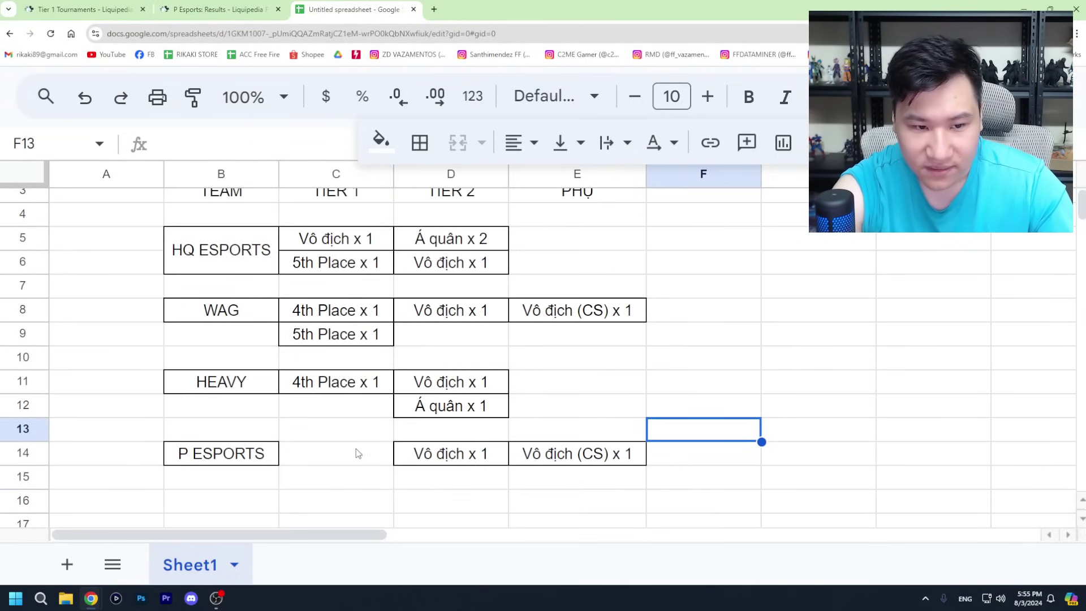
Step: Recheck P Esports' results on Liquipedia and copy HEAVY's "Á quân x 1" from D12 into D15 below the team's Tier 2 title
click(358, 453)
click(213, 4)
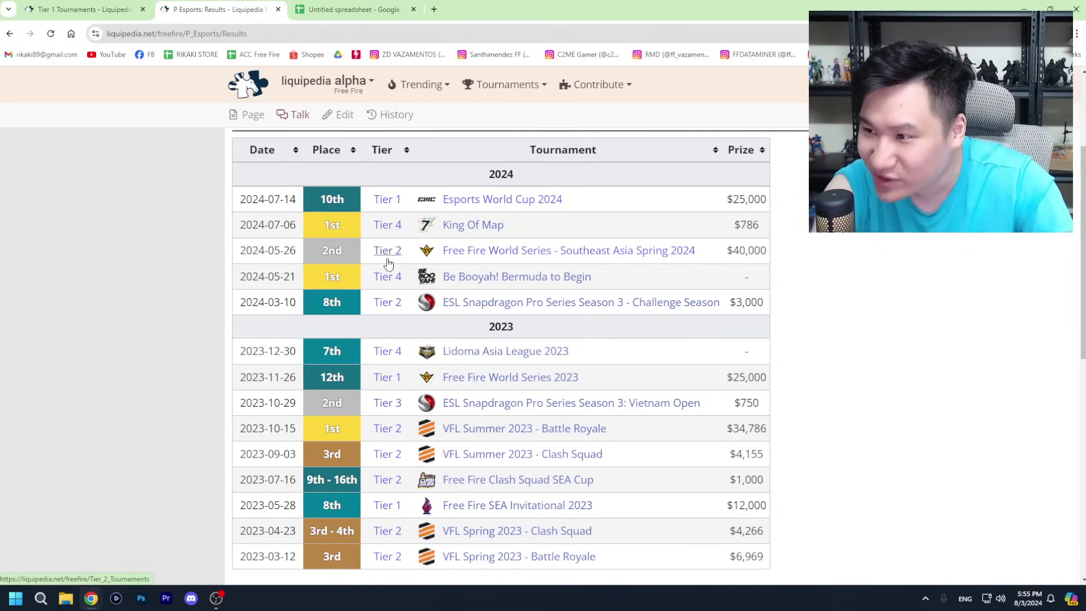
ctrl+scroll(383, 263, up, 2)
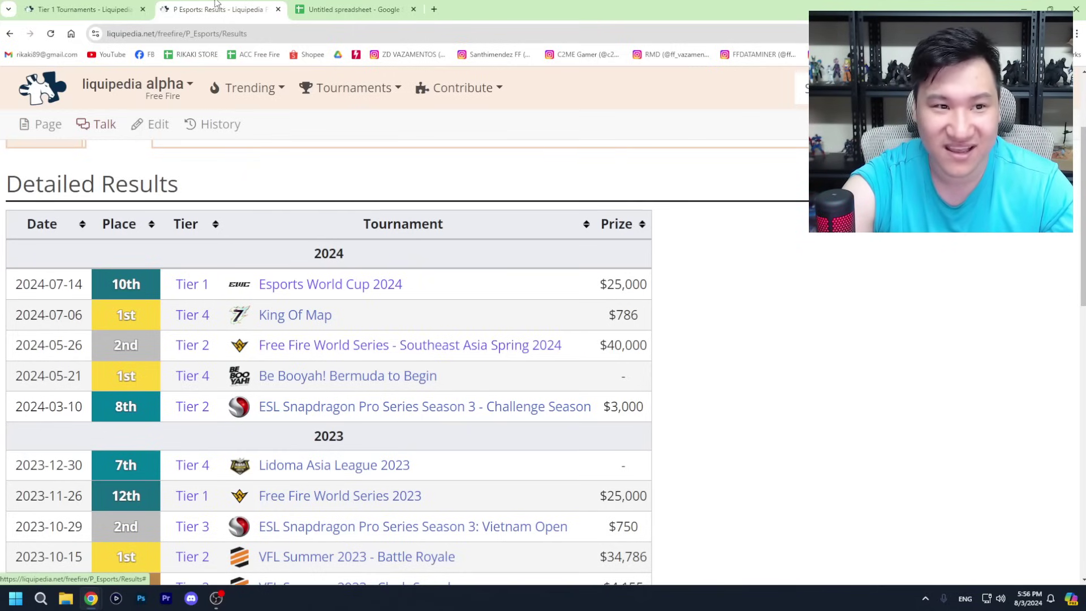
click(116, 7)
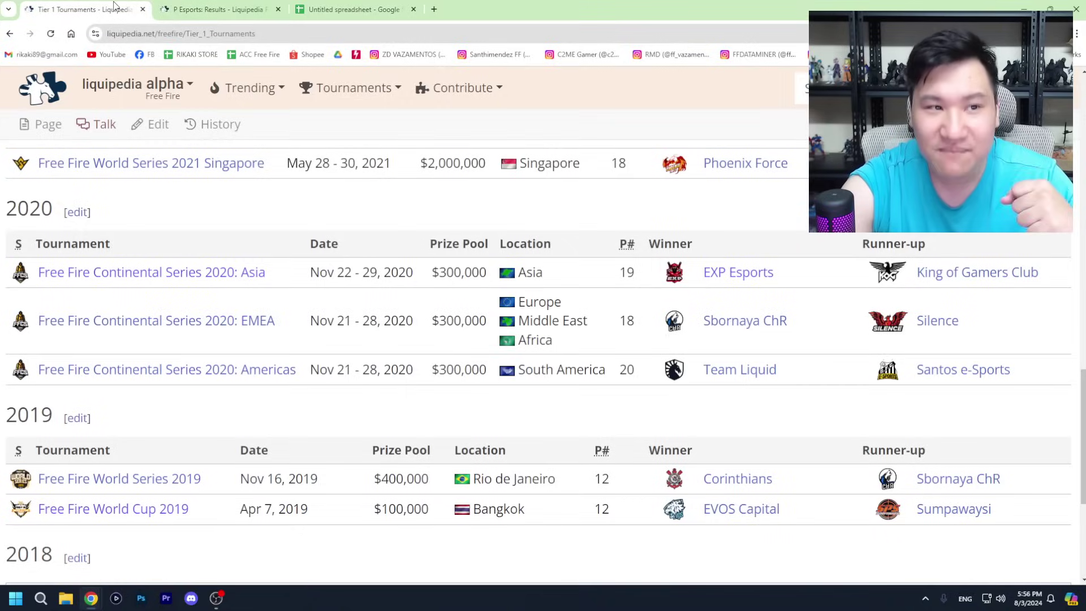
click(180, 8)
click(319, 3)
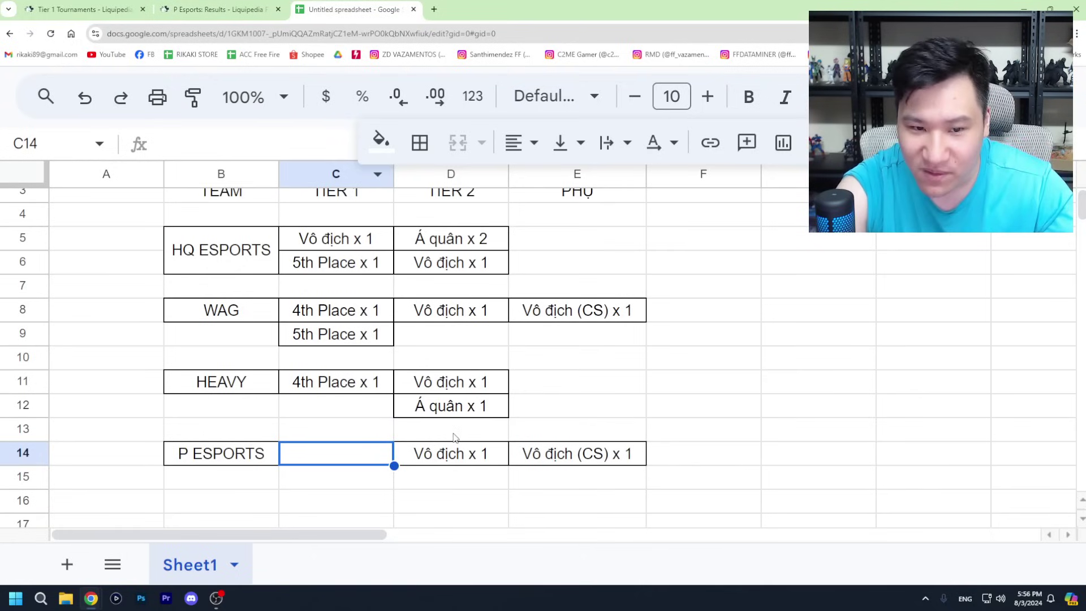
click(429, 482)
key(Up)
key(Up)
key(Up)
key(ctrl+c)
click(463, 477)
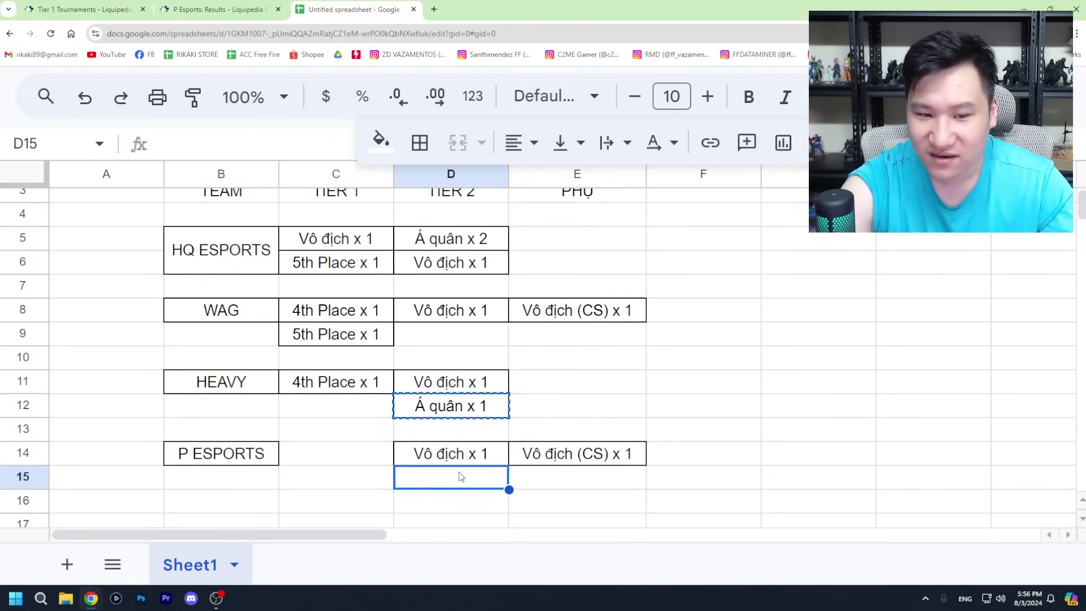
key(ctrl+v)
click(655, 390)
scroll(464, 410, down, 1)
scroll(391, 415, up, 1)
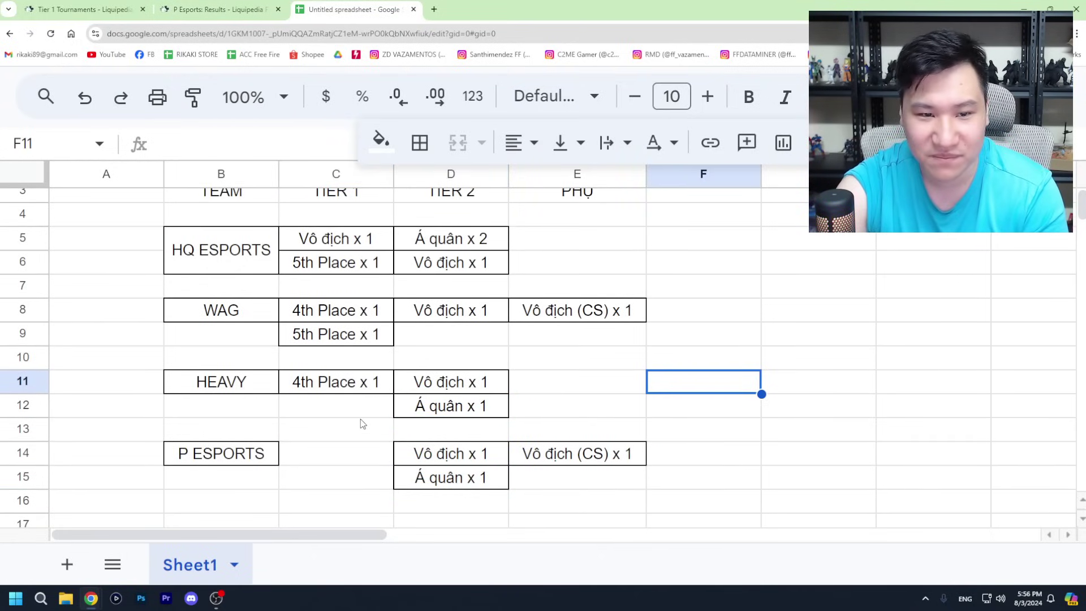
Step: Examine P Esports' Tier 1 placements on Liquipedia and compare the teams' Tier 1 and Tier 2 entries in the spreadsheet
click(338, 459)
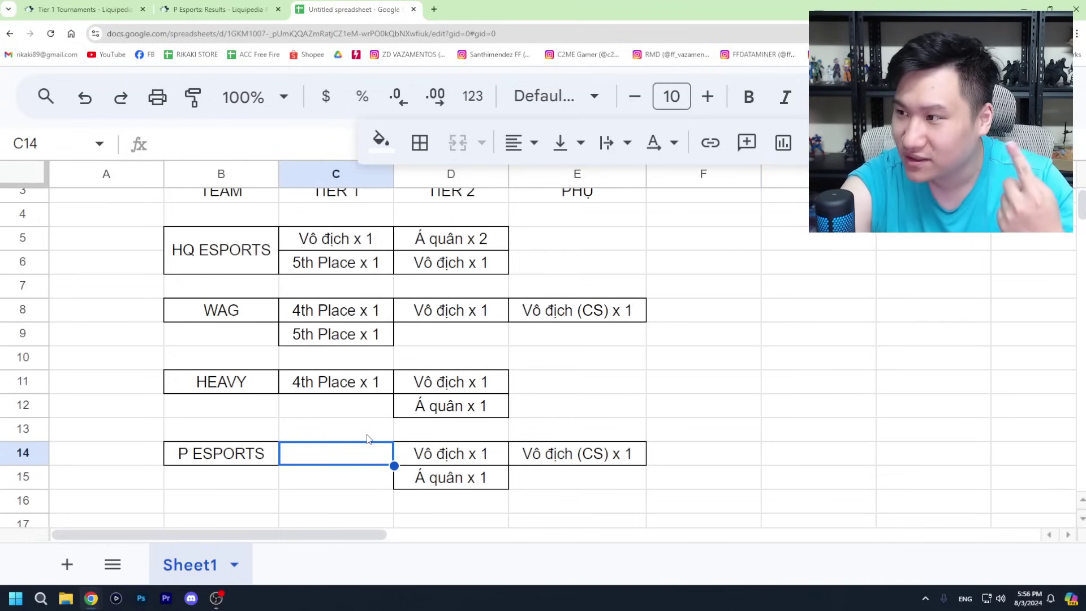
click(242, 7)
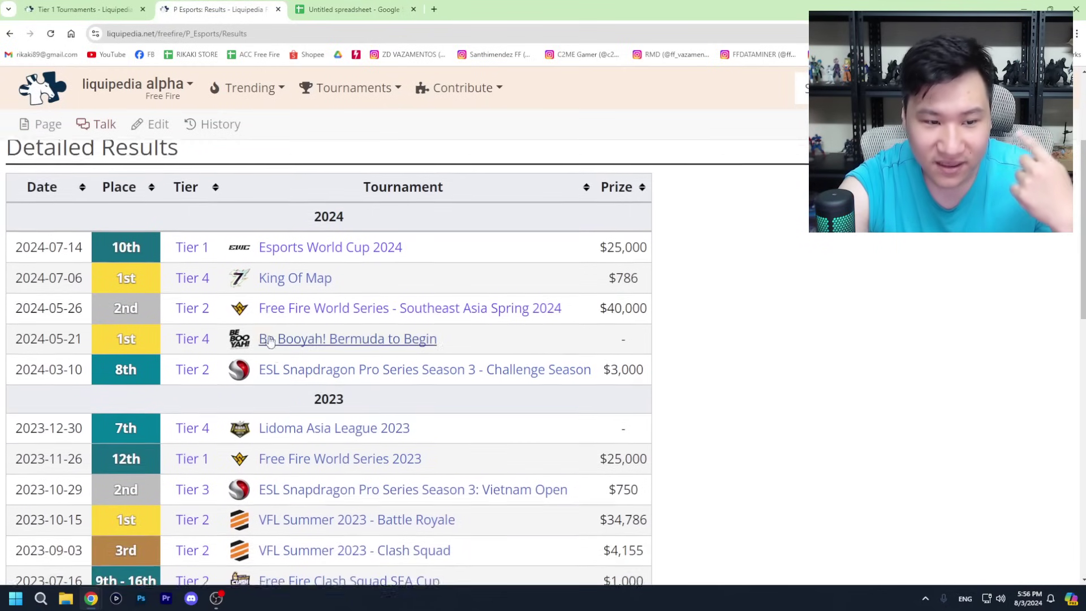
scroll(242, 391, down, 2)
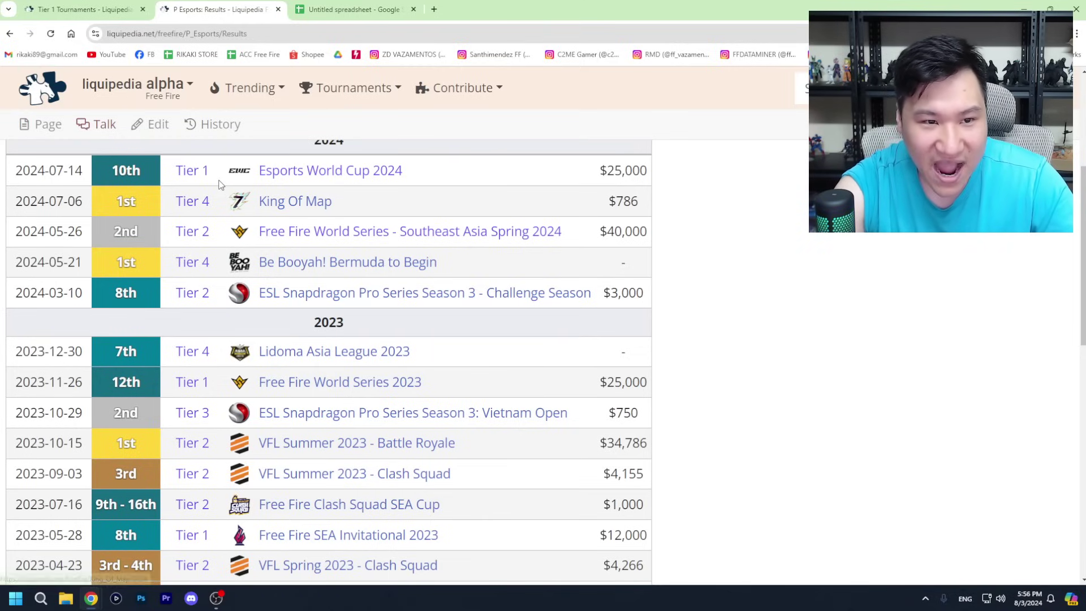
scroll(207, 230, up, 1)
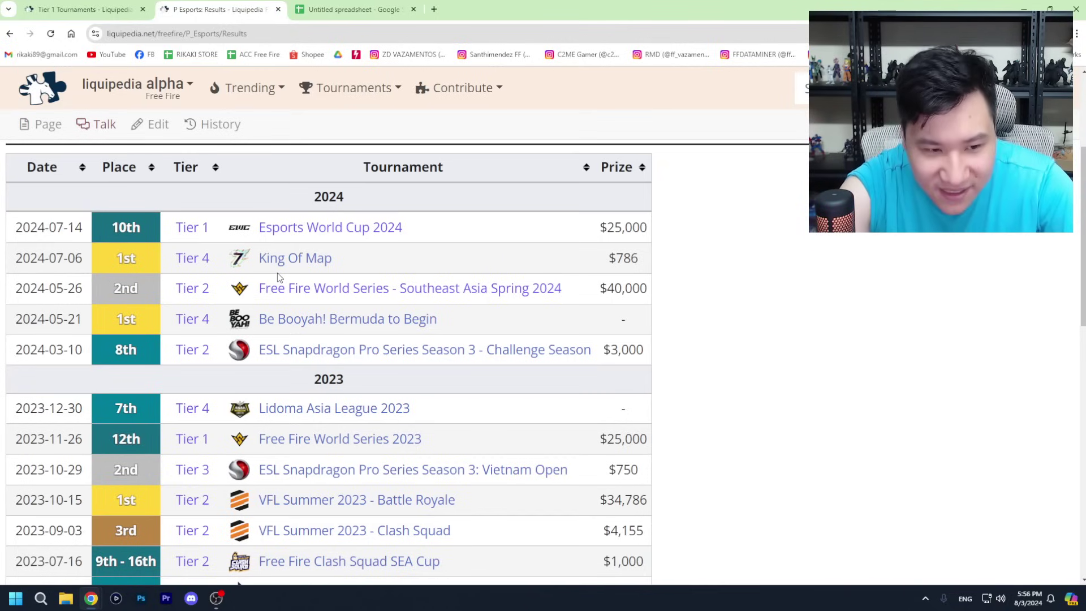
scroll(478, 403, down, 1)
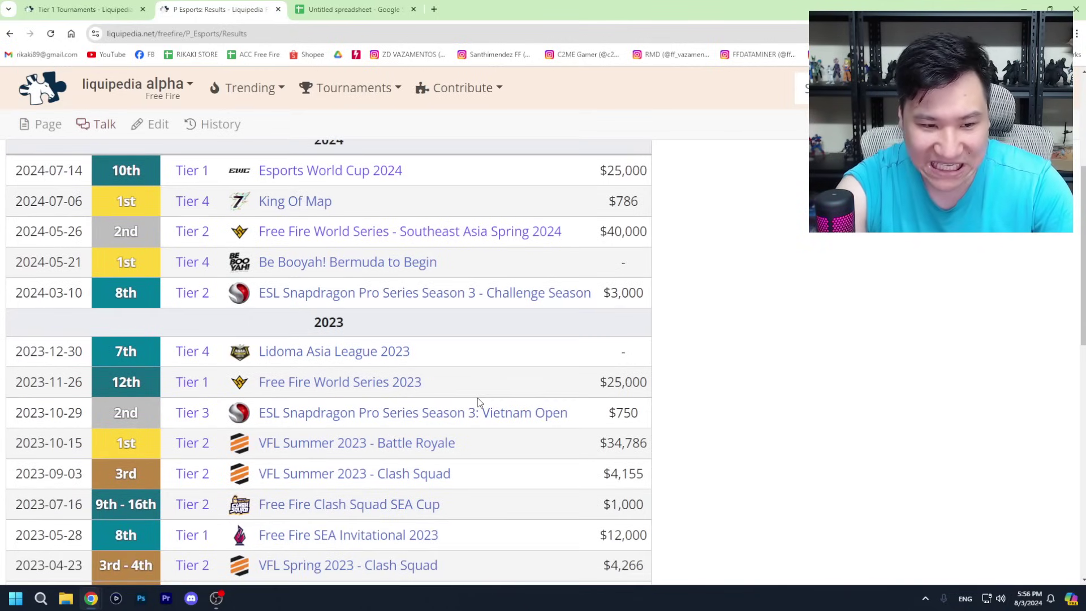
click(329, 8)
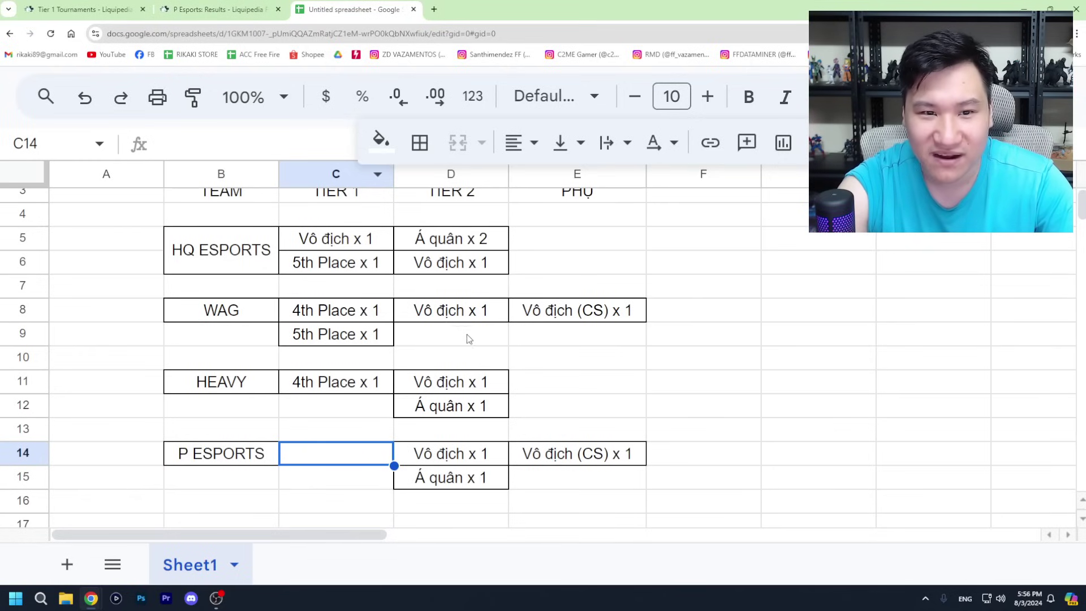
scroll(467, 338, up, 1)
drag(329, 252, 428, 252)
scroll(429, 262, down, 1)
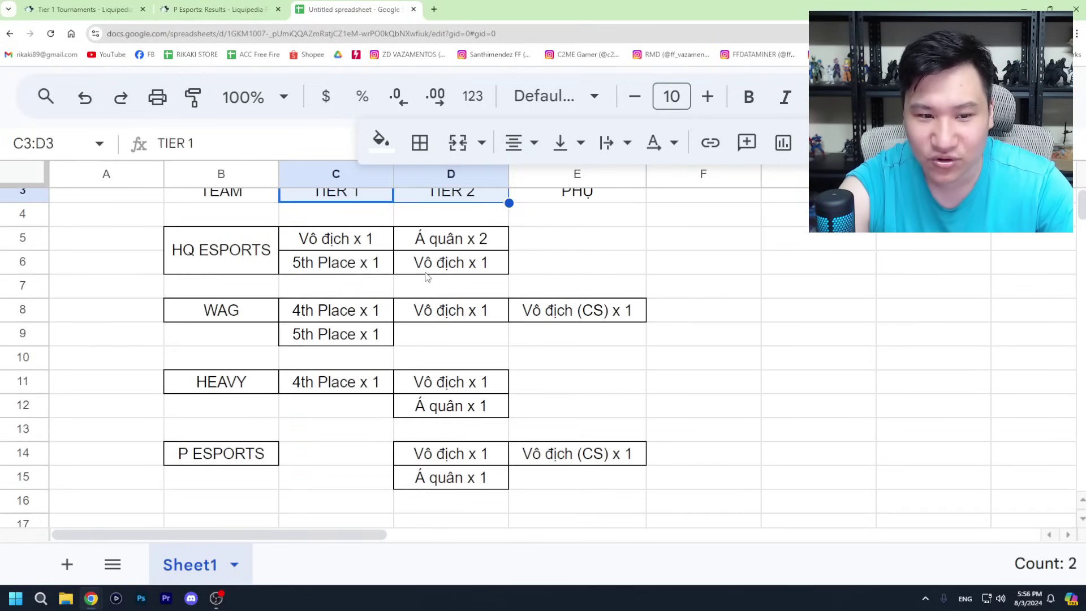
click(622, 405)
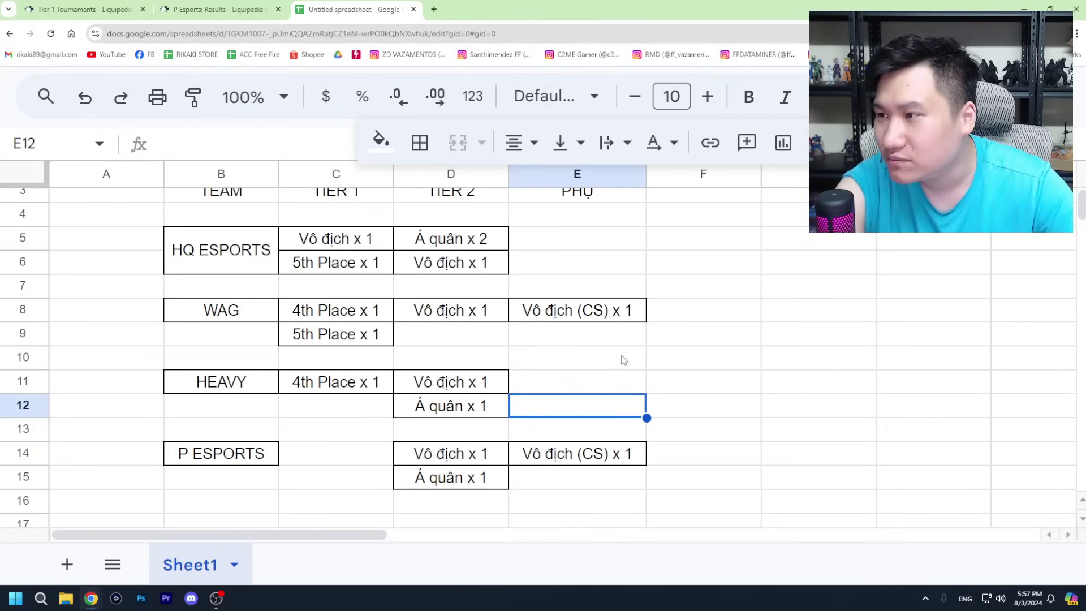
scroll(608, 405, down, 2)
scroll(615, 383, up, 3)
scroll(613, 392, down, 2)
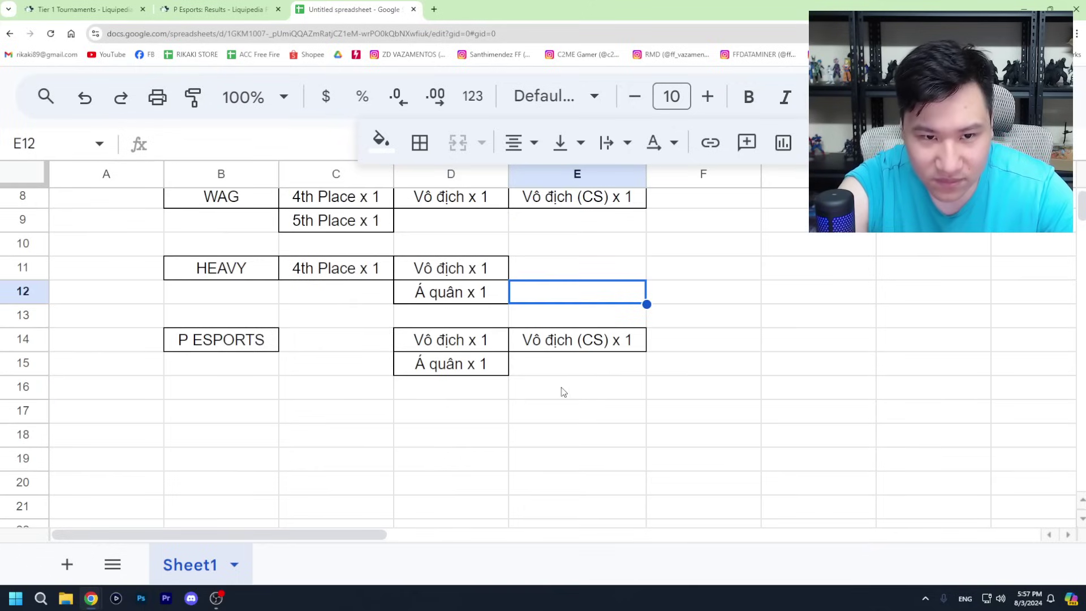
Step: Enter "TEAM FLASH" in cell B17 as the next team name below P ESPORTS
click(267, 420)
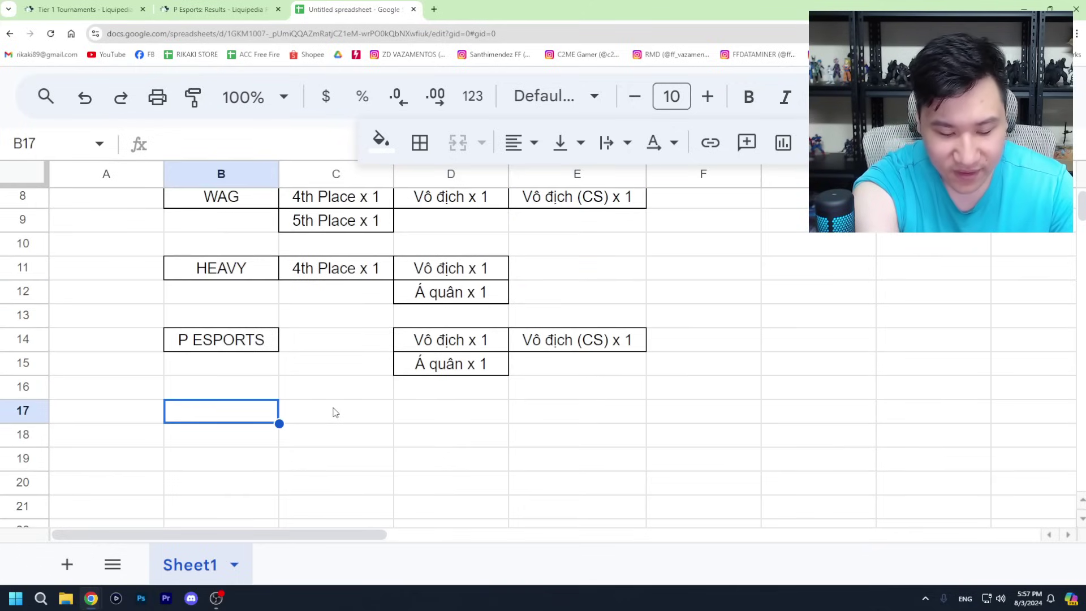
scroll(335, 413, up, 1)
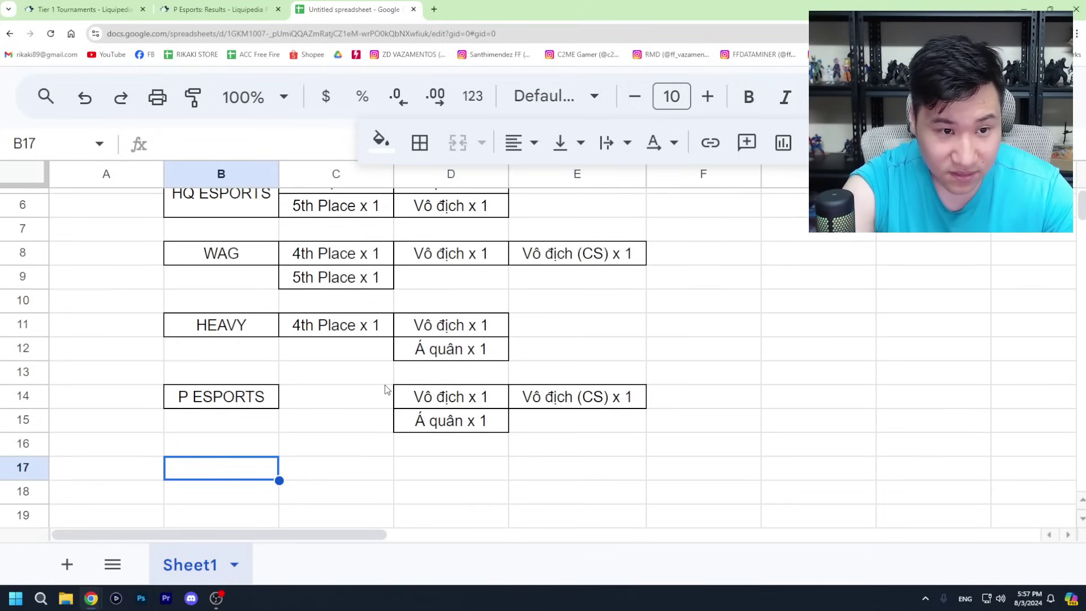
text(TEAM FLASH)
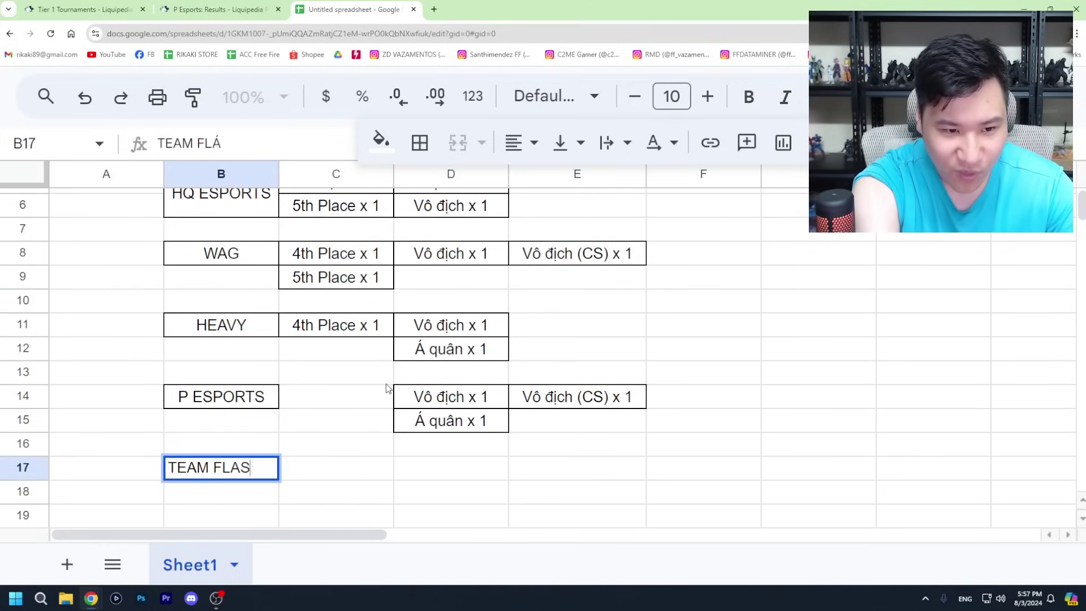
key(Return)
Step: Add borders to the TEAM FLASH cell and centre its text horizontally
click(212, 467)
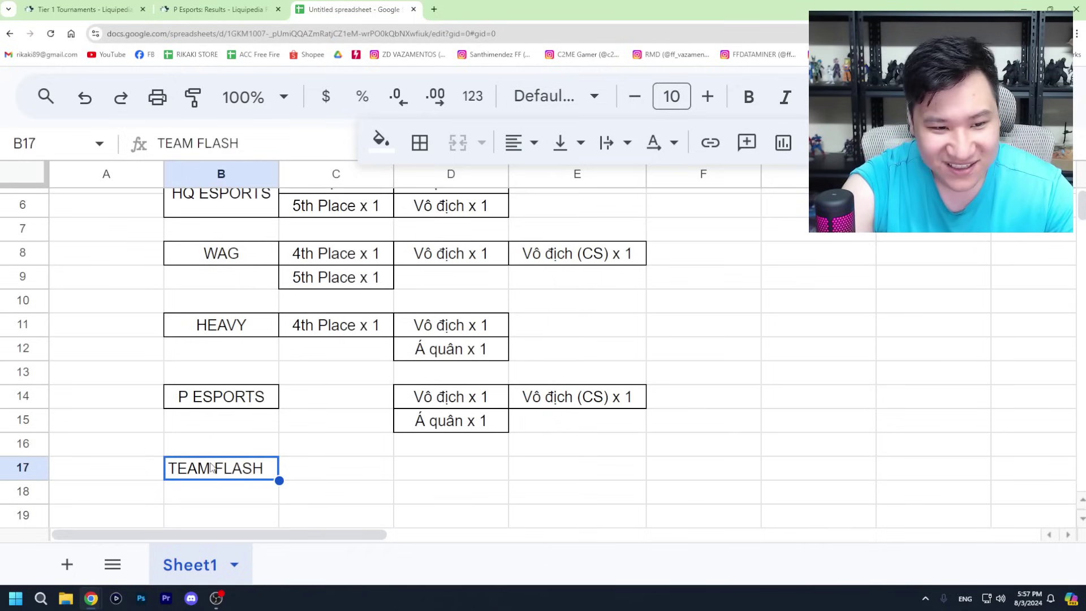
click(420, 143)
click(432, 192)
click(523, 143)
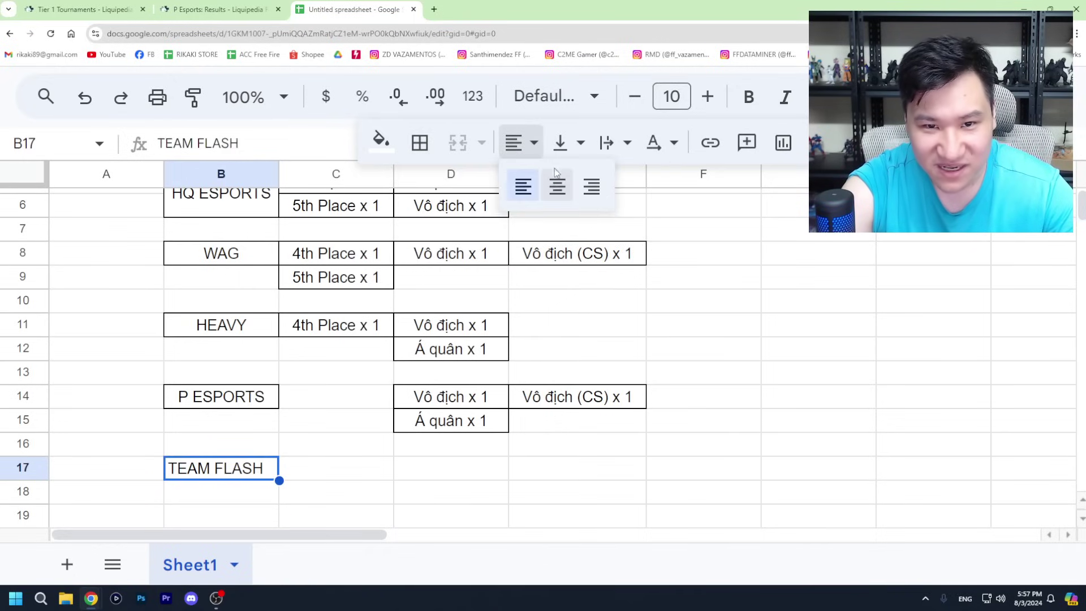
click(557, 185)
click(703, 348)
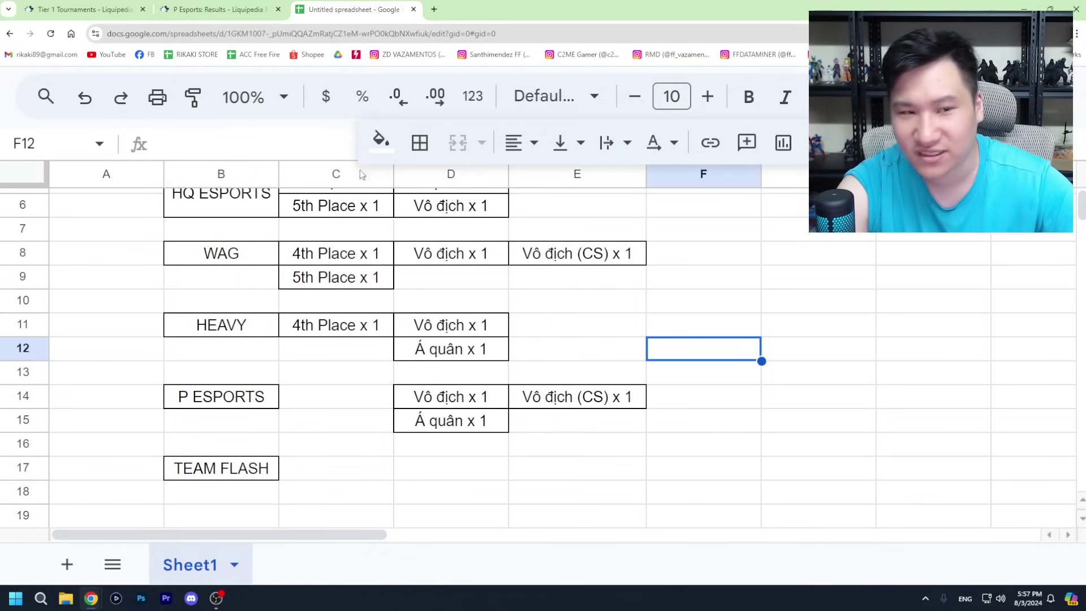
Step: Switch to Liquipedia's Team Flash page and open the team's extended list of results
click(236, 7)
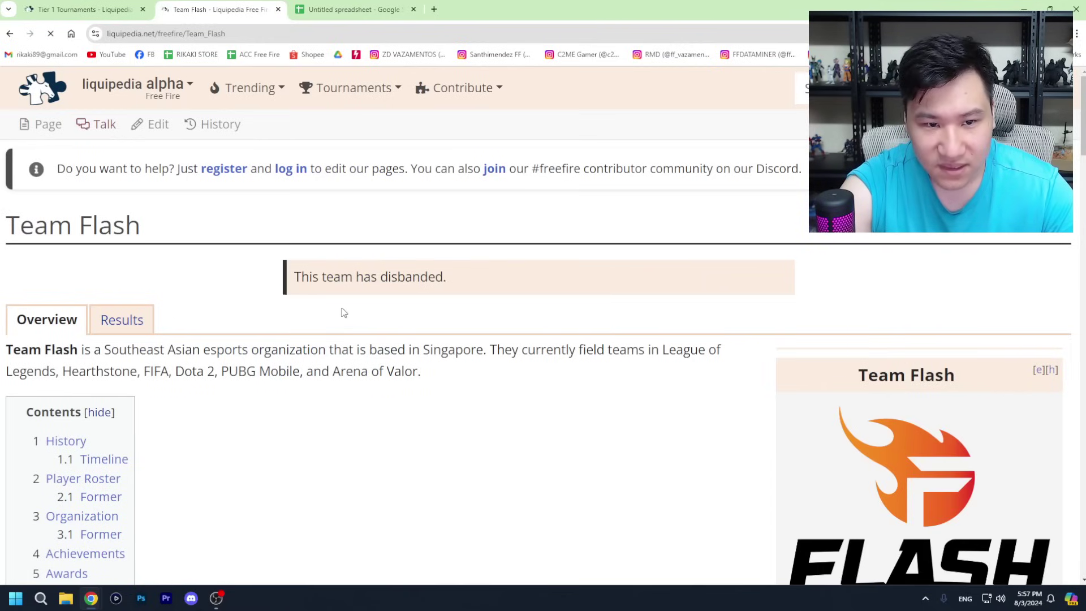
drag(458, 287, 295, 280)
click(325, 304)
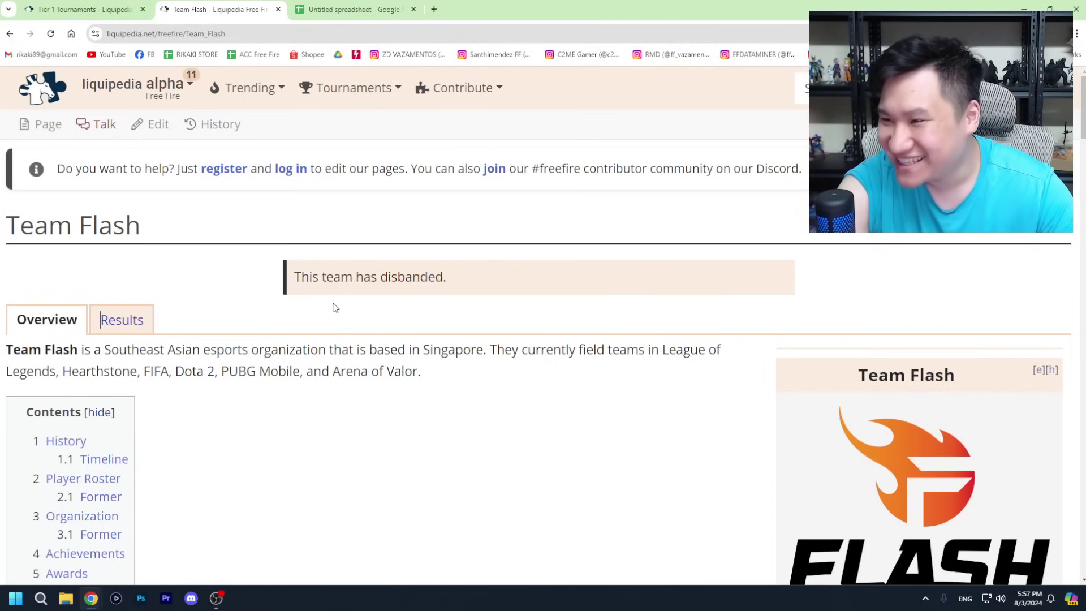
scroll(305, 345, down, 5)
scroll(285, 378, down, 20)
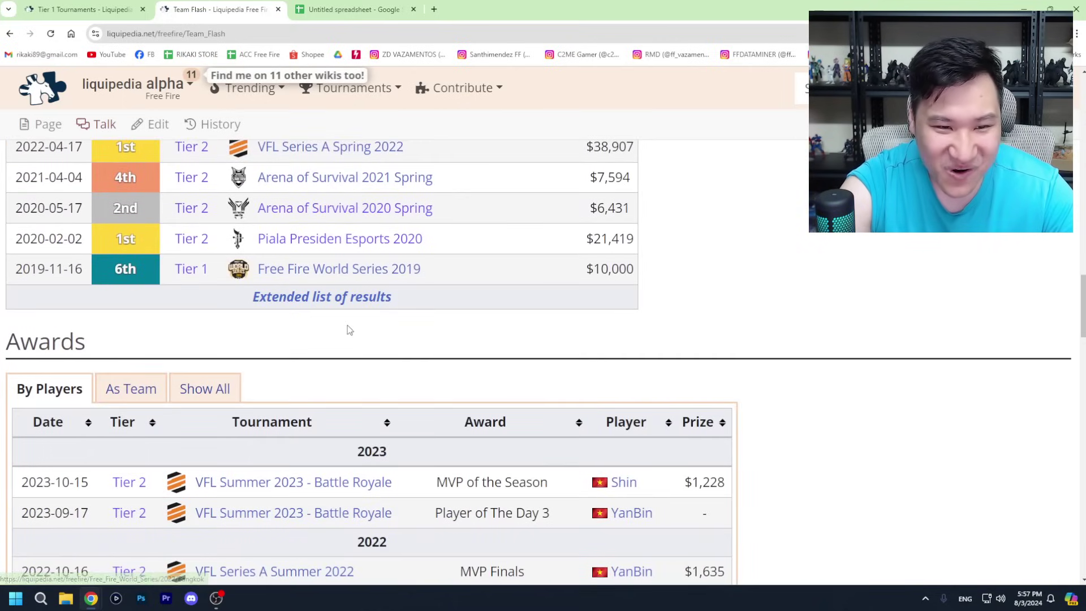
click(344, 305)
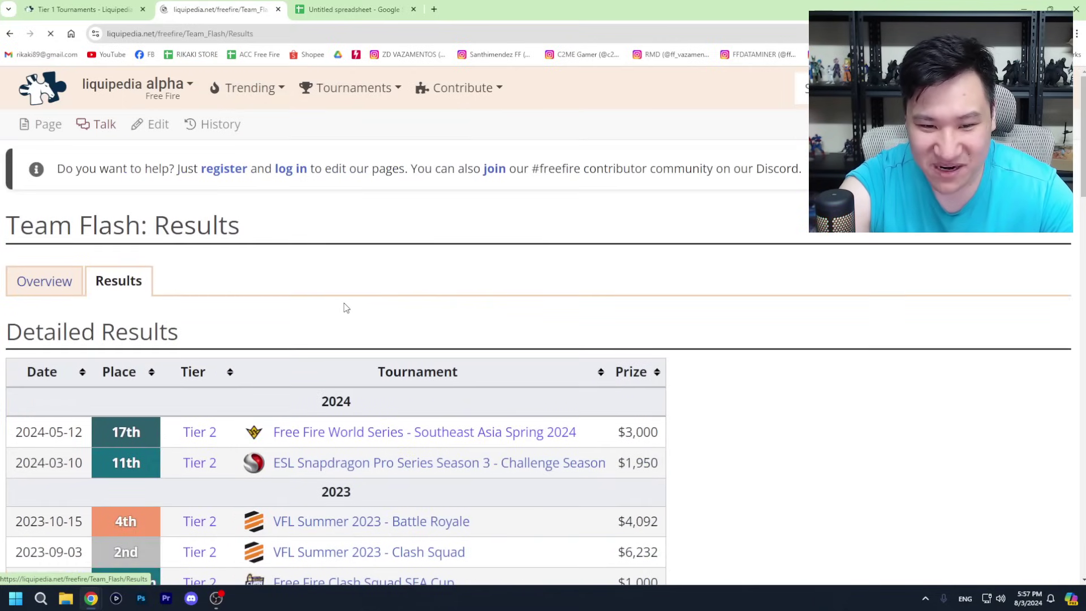
Step: Examine Team Flash's Tier 1 and Tier 2 placements from 2019 to 2024 in the detailed results
scroll(729, 380, down, 13)
scroll(547, 347, down, 13)
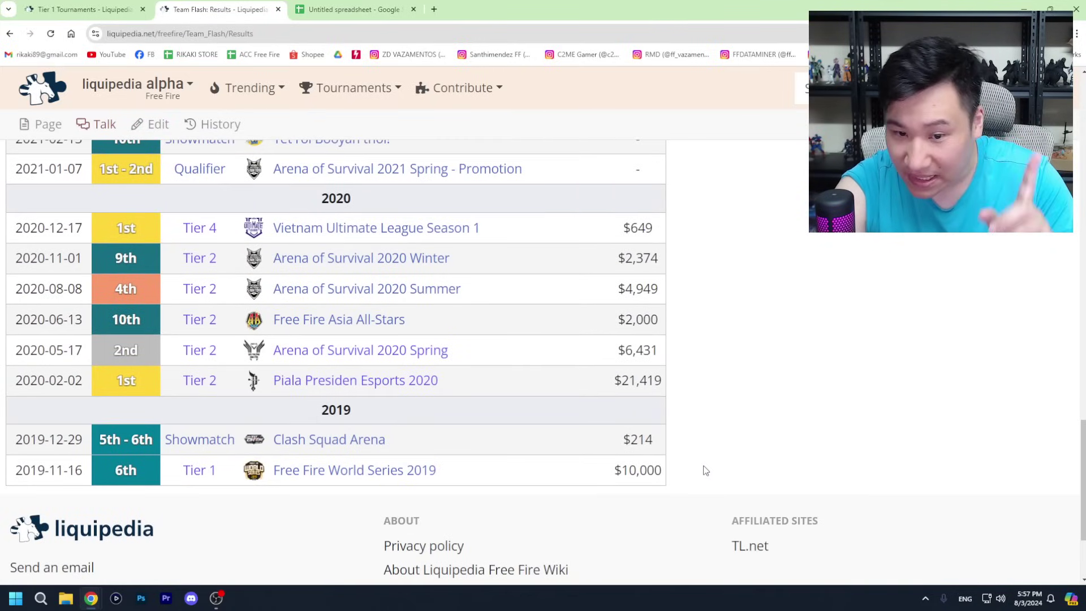
scroll(682, 477, up, 15)
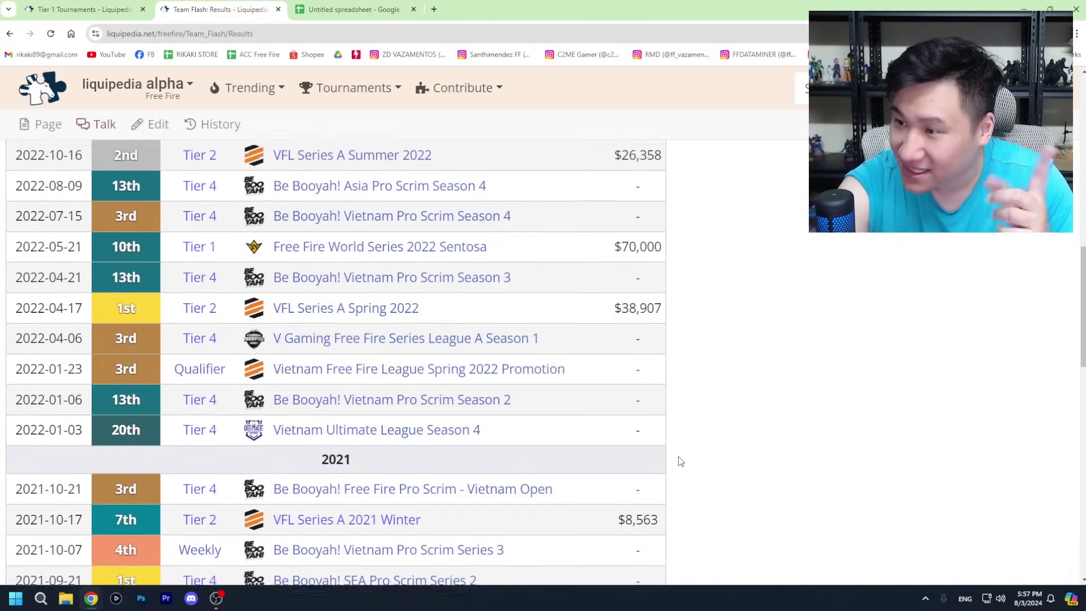
scroll(677, 465, down, 15)
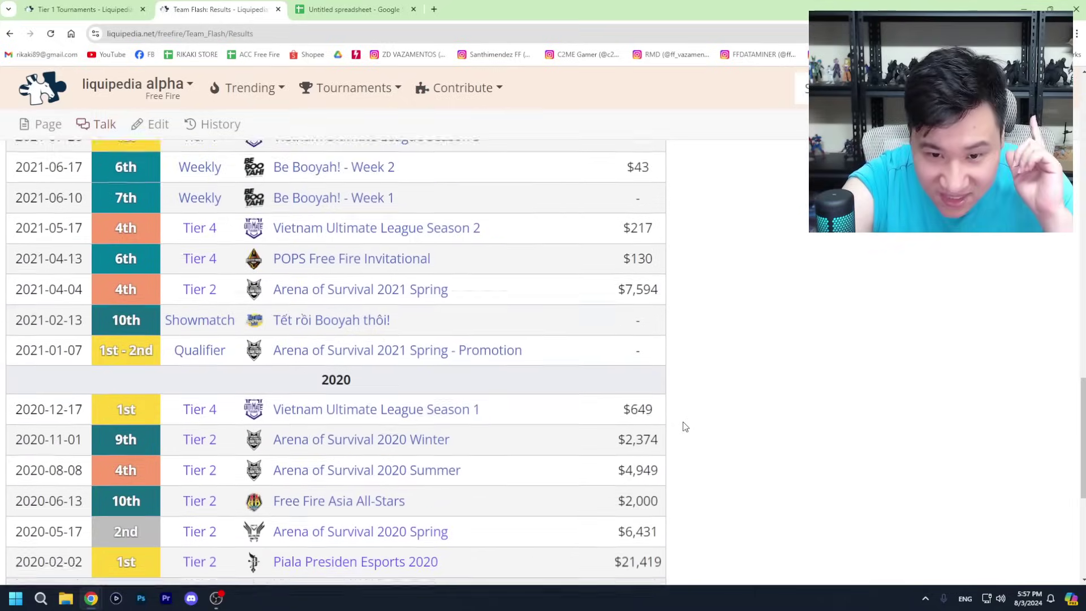
scroll(663, 435, down, 1)
scroll(615, 443, up, 1)
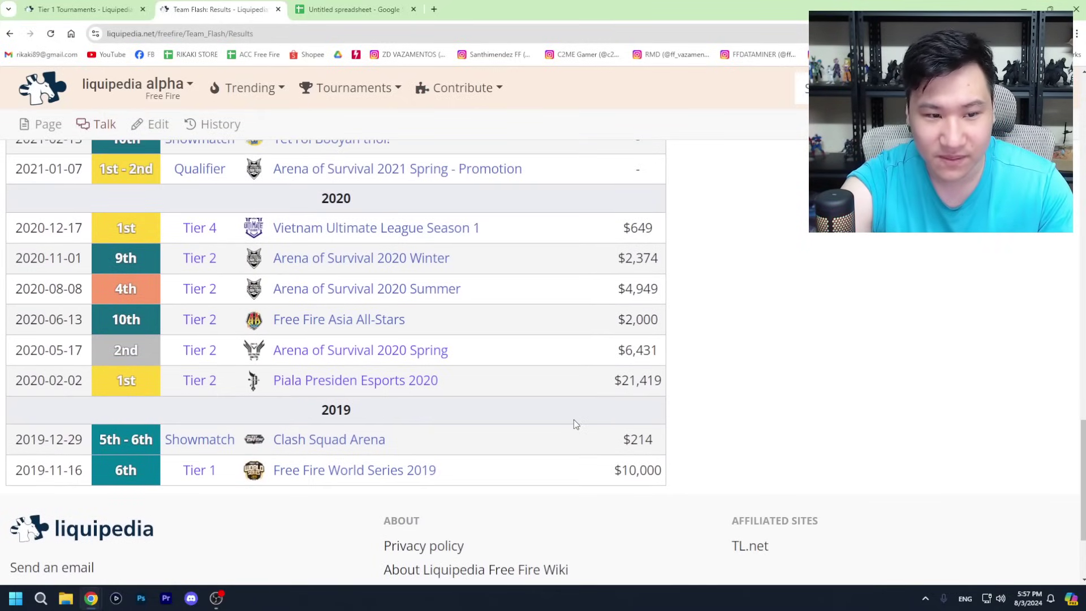
scroll(489, 396, up, 1)
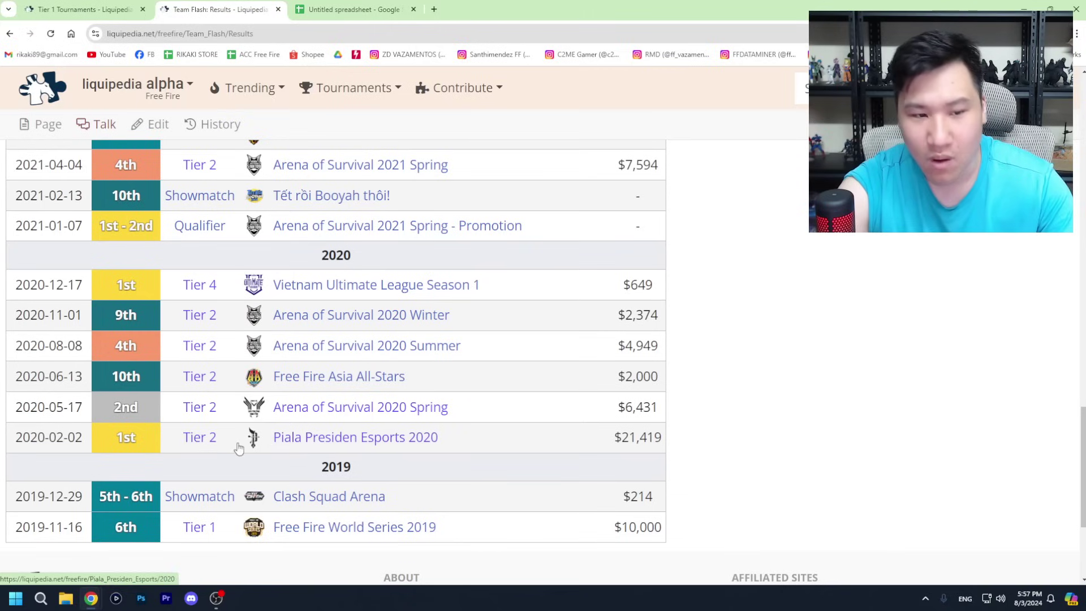
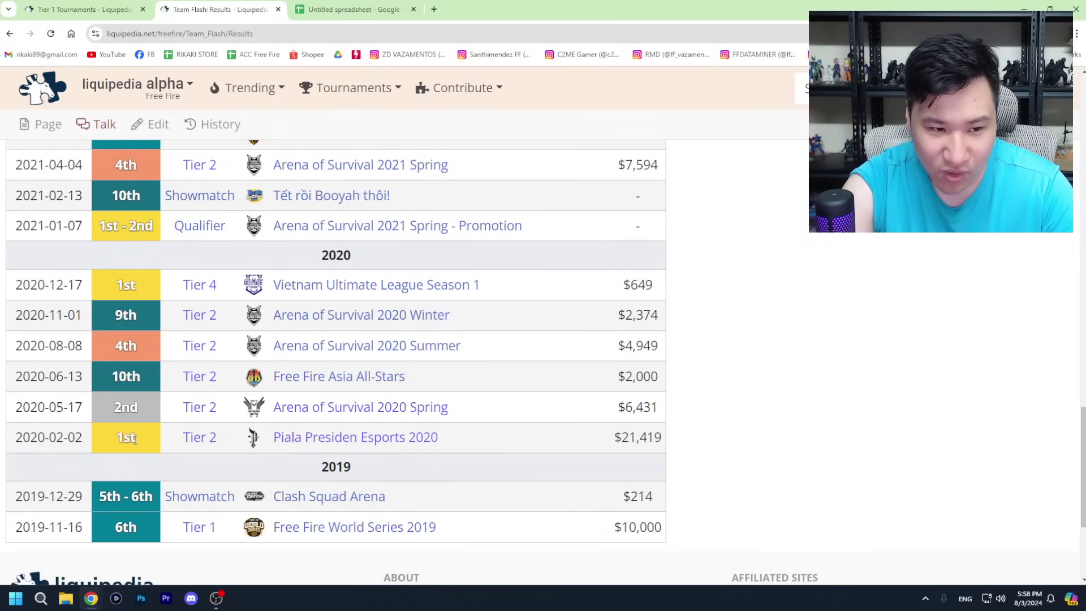
click(125, 10)
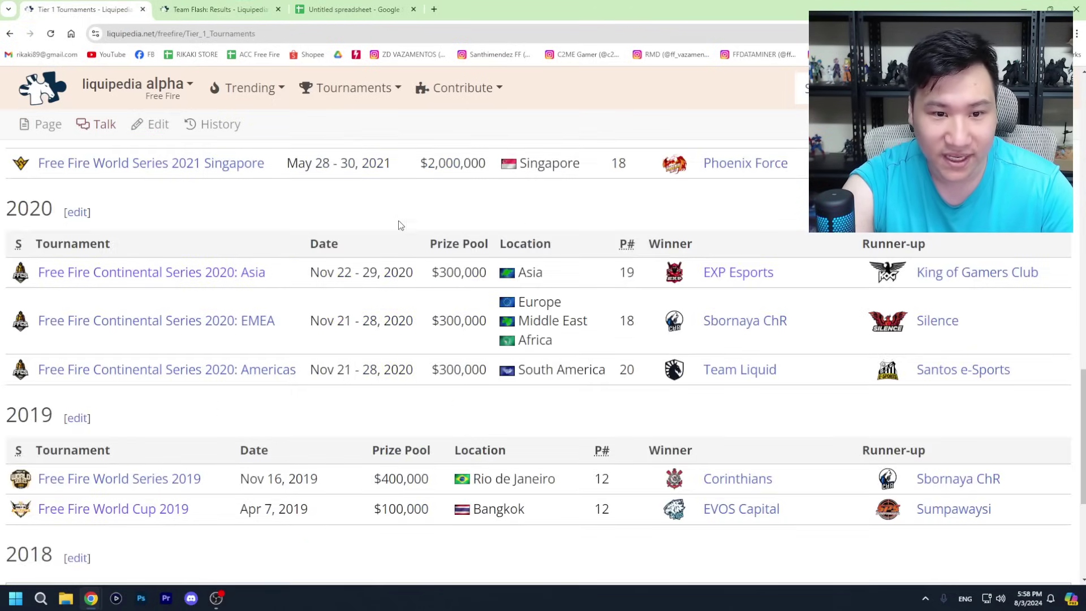
Step: In the spreadsheet, copy P ESPORTS' Tier 2 entry "Vô địch x 1" from D14 into D17 for TEAM FLASH
click(354, 9)
click(452, 397)
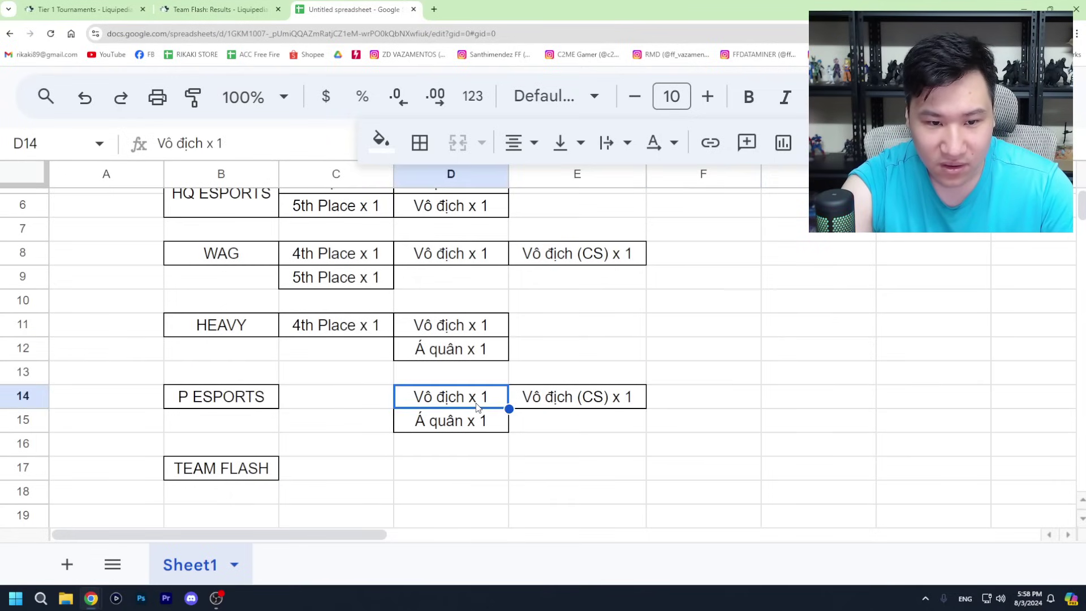
key(ctrl+c)
click(447, 472)
key(ctrl+v)
Step: Copy P ESPORTS' "Á quân x 1" from D15 into D18 below TEAM FLASH's Tier 2 title
click(478, 428)
key(ctrl+c)
click(465, 496)
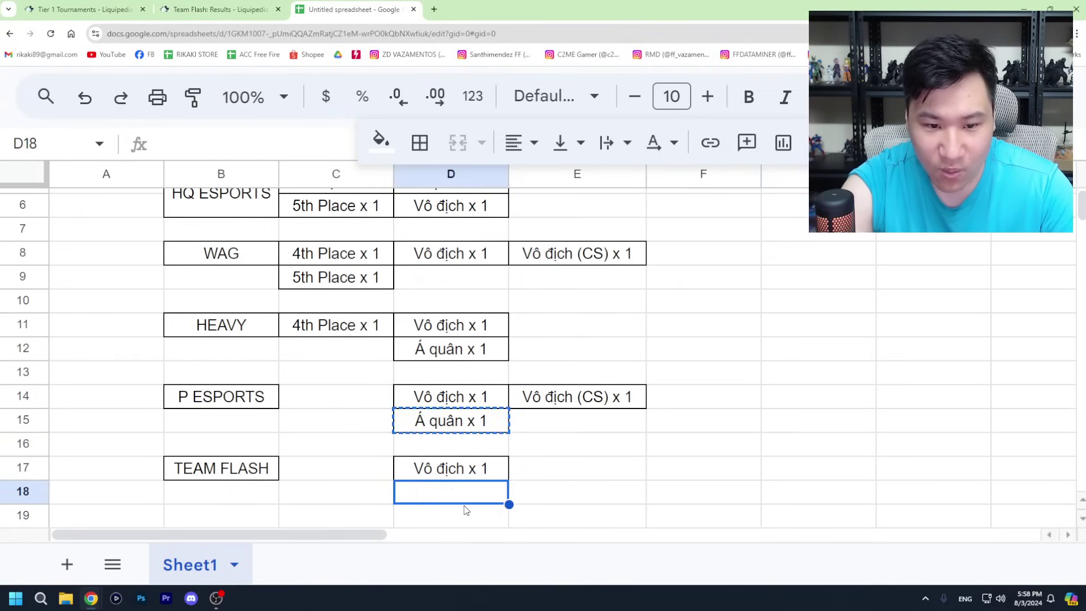
key(ctrl+v)
click(640, 469)
scroll(650, 467, up, 3)
scroll(502, 371, down, 5)
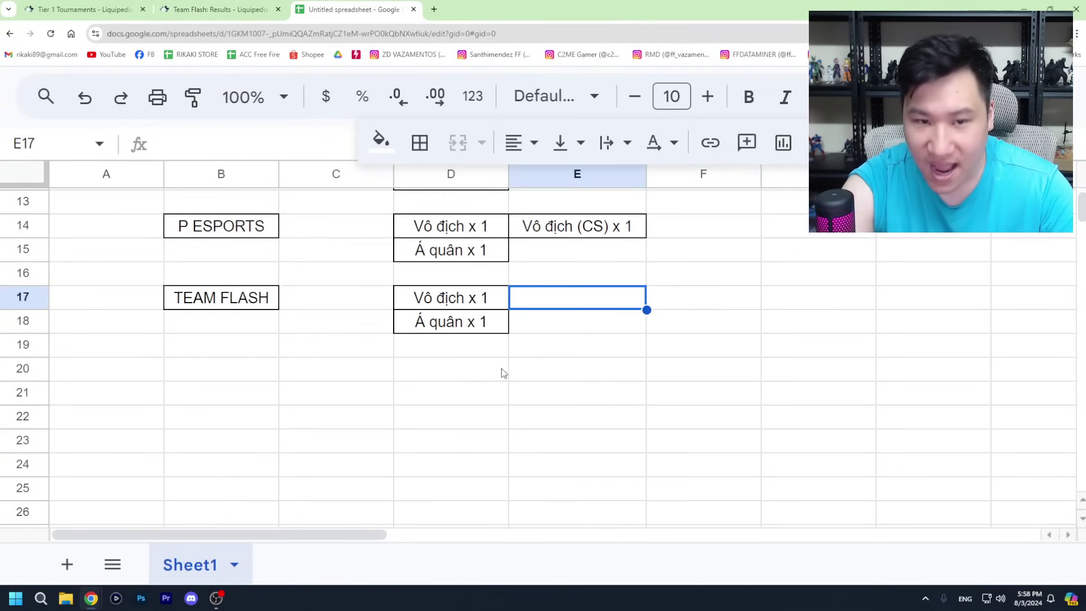
Step: Switch to Team Flash's Liquipedia results and examine its tournament placements from 2019 through 2021
scroll(642, 383, up, 2)
click(651, 386)
click(94, 7)
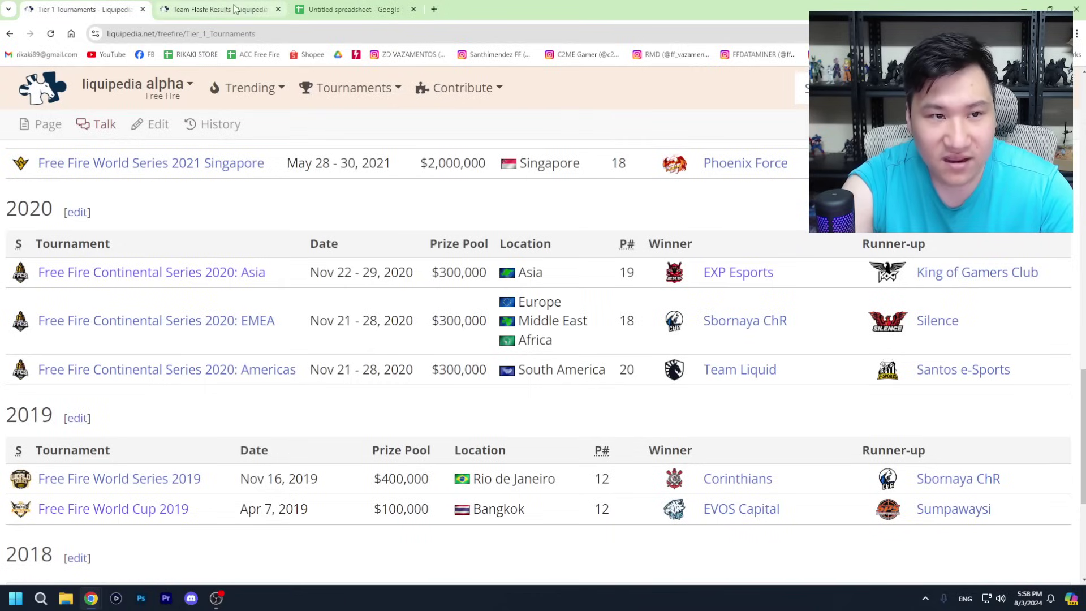
click(218, 9)
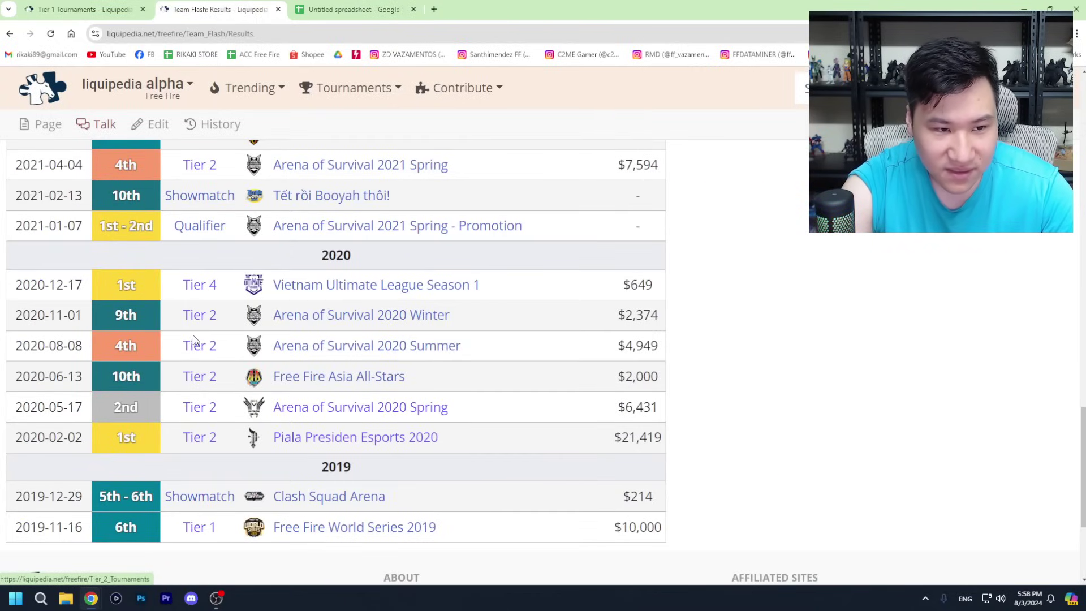
scroll(201, 328, down, 1)
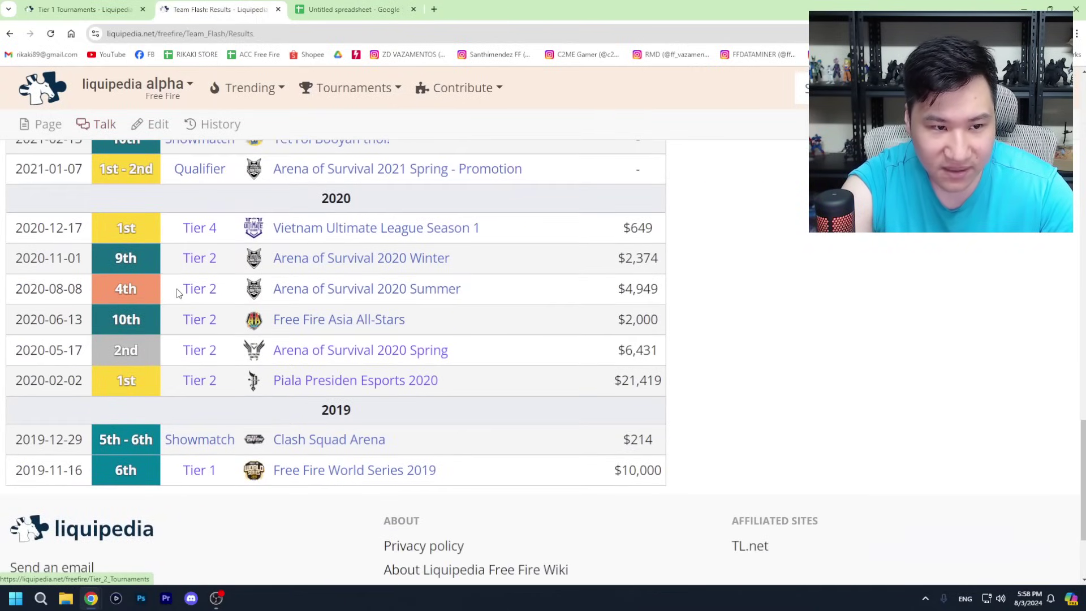
scroll(383, 337, up, 1)
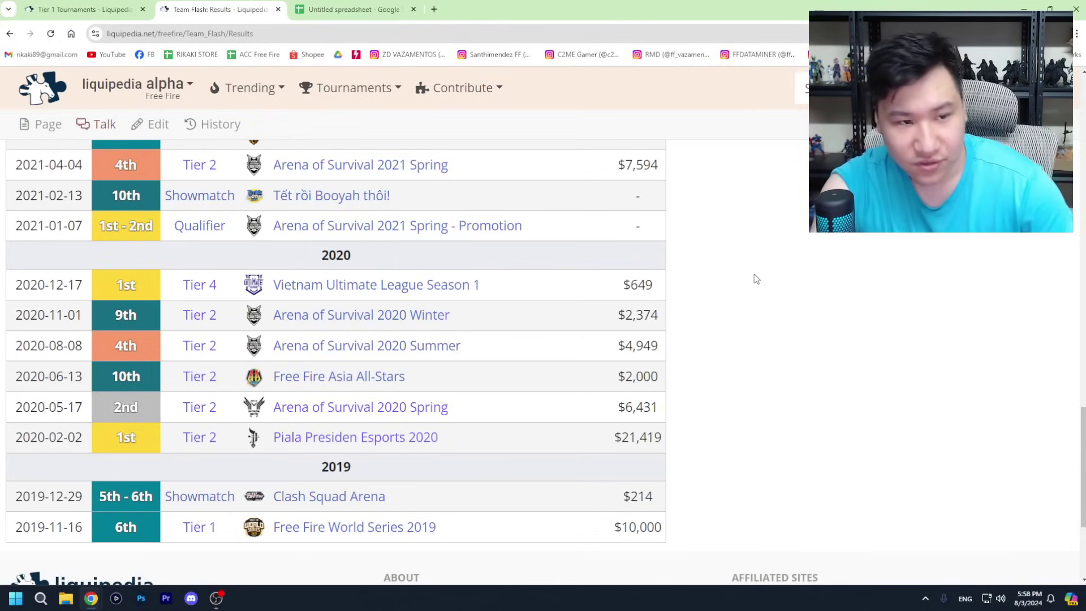
scroll(679, 254, up, 5)
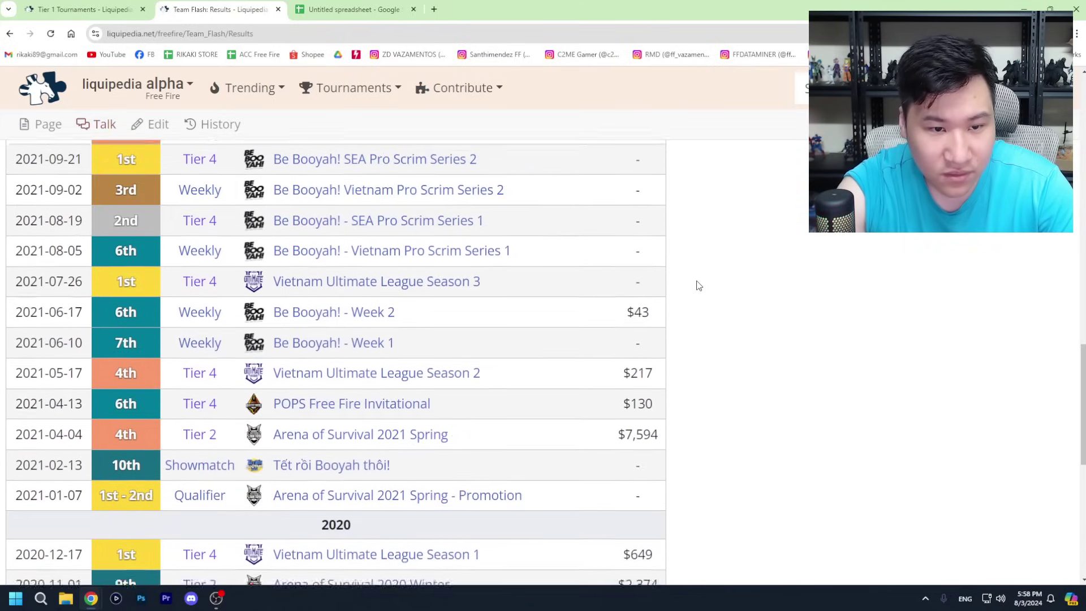
scroll(699, 286, up, 3)
scroll(716, 306, down, 2)
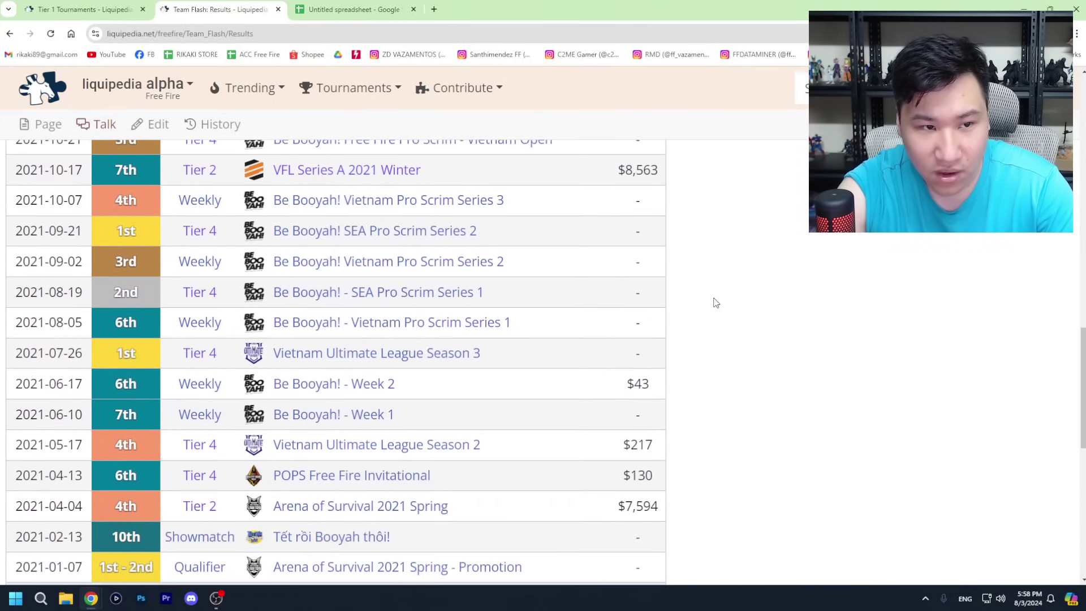
scroll(716, 302, up, 1)
scroll(214, 319, down, 2)
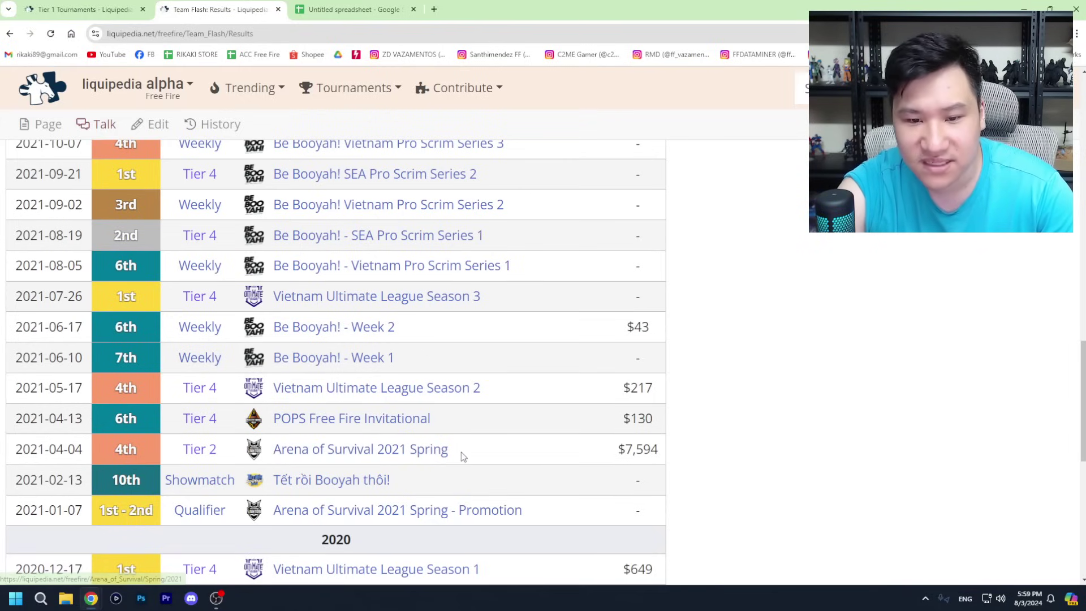
scroll(460, 453, up, 3)
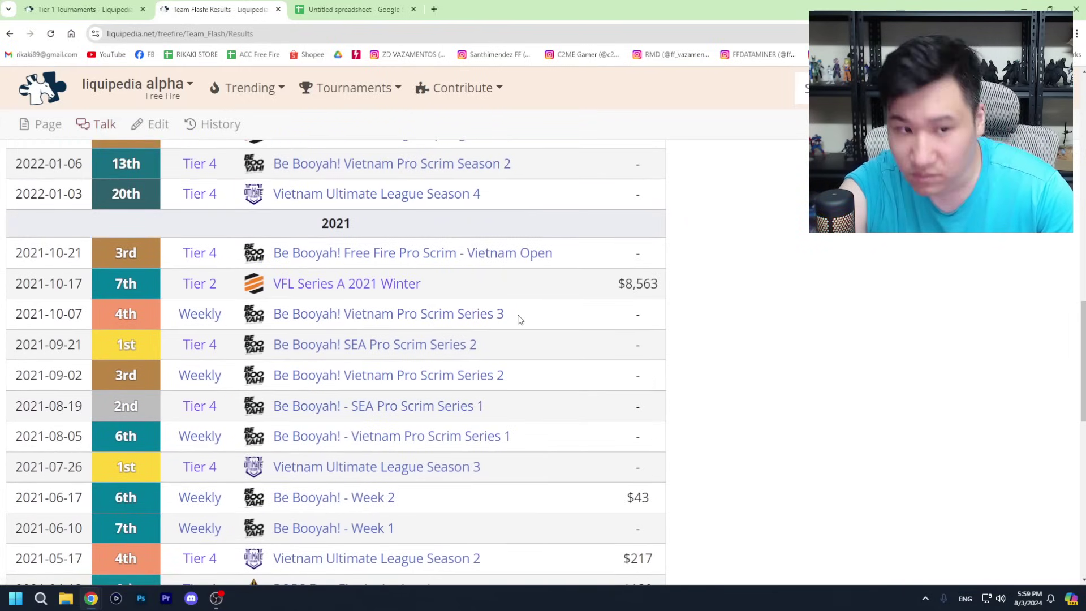
scroll(516, 323, down, 1)
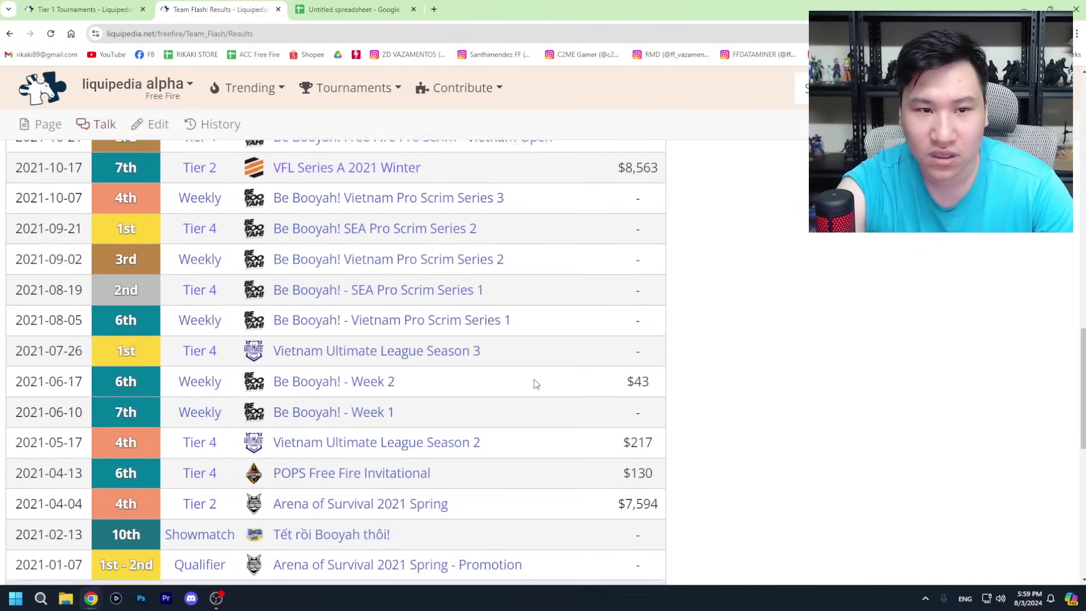
scroll(535, 376, up, 1)
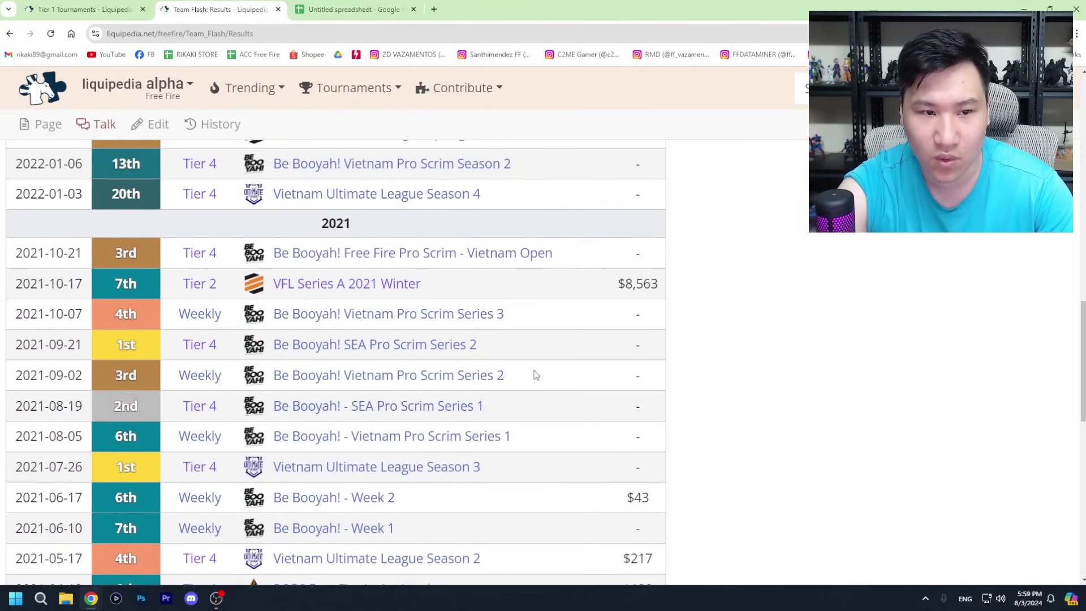
scroll(536, 371, down, 1)
scroll(535, 342, down, 1)
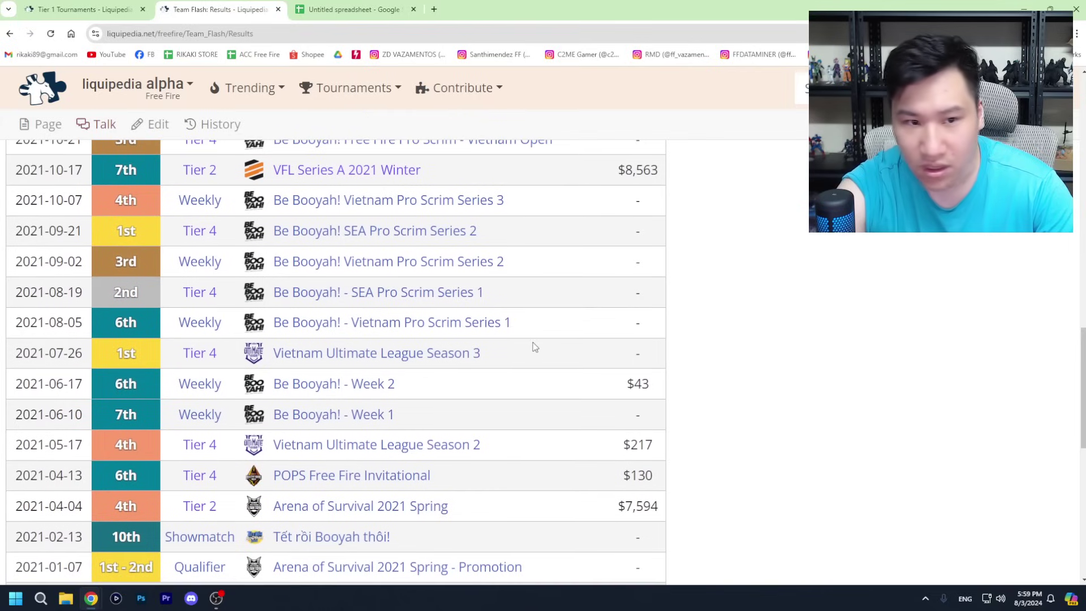
scroll(537, 331, down, 1)
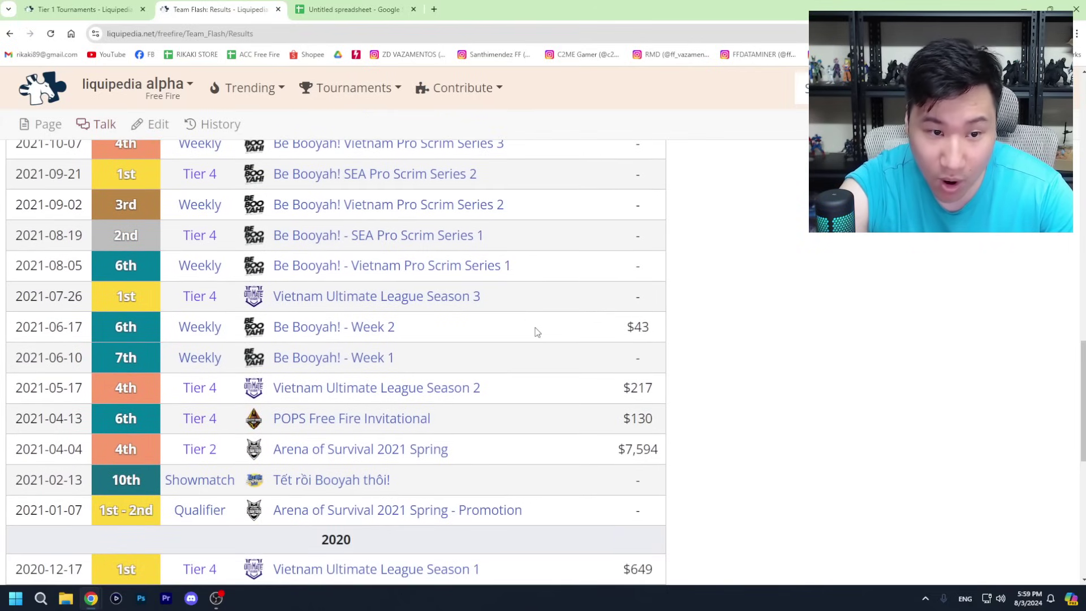
scroll(524, 339, up, 1)
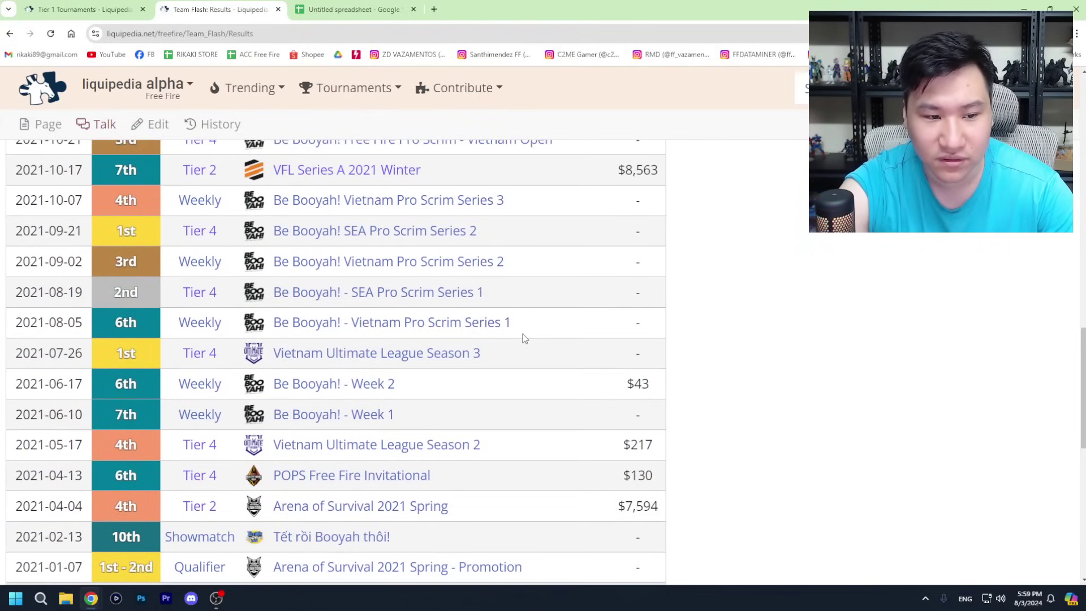
Step: Check Team Flash's VFL Series A Spring 2022 placement and set its Tier 2 champion entry in the spreadsheet to "Vô địch x 2"
scroll(524, 338, up, 3)
scroll(529, 326, up, 4)
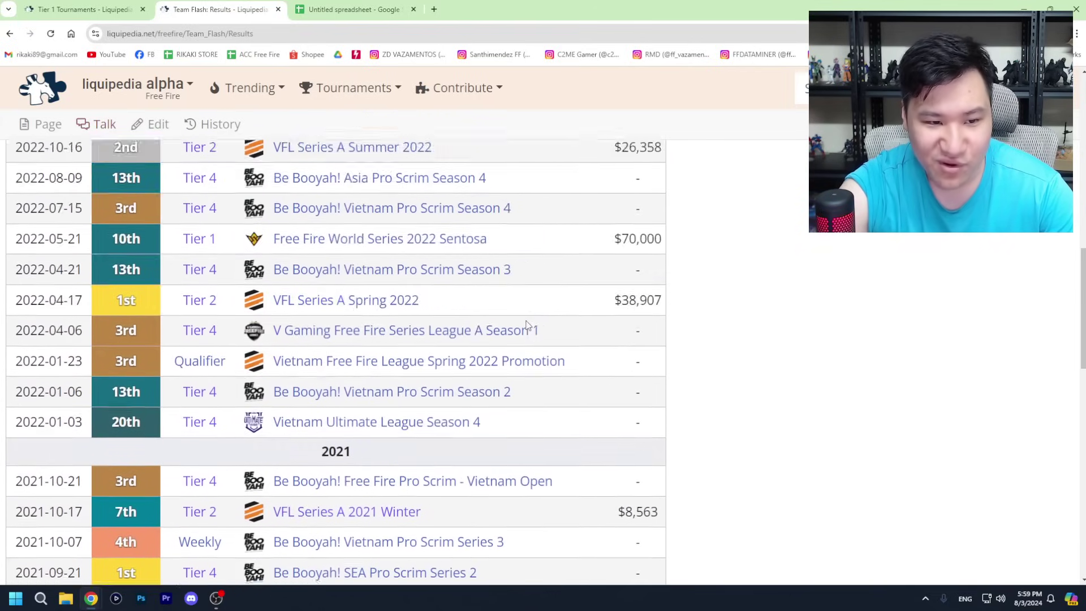
scroll(529, 328, up, 1)
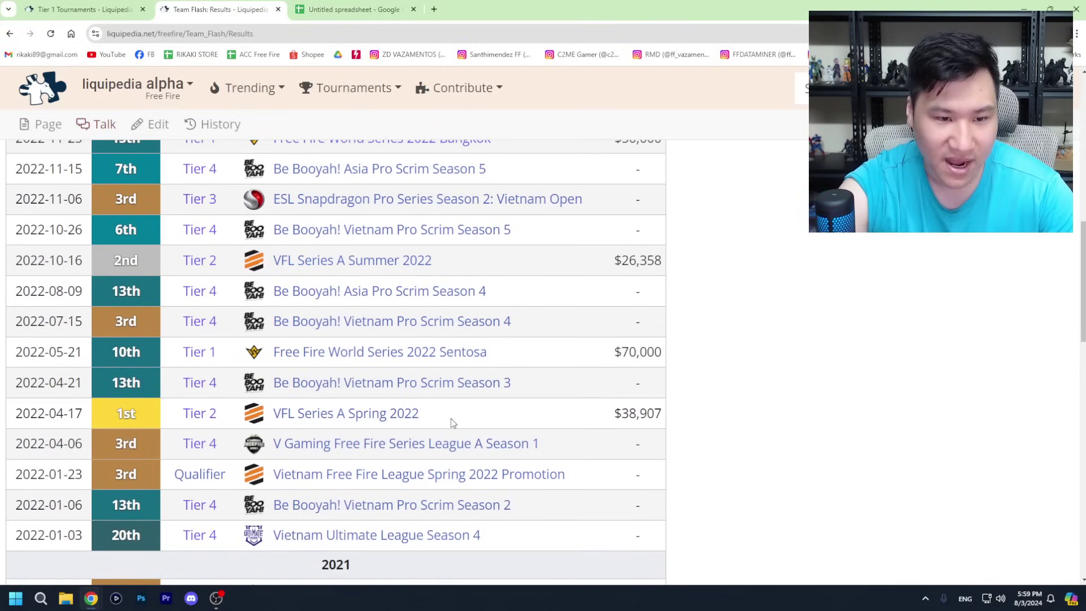
drag(451, 418, 129, 410)
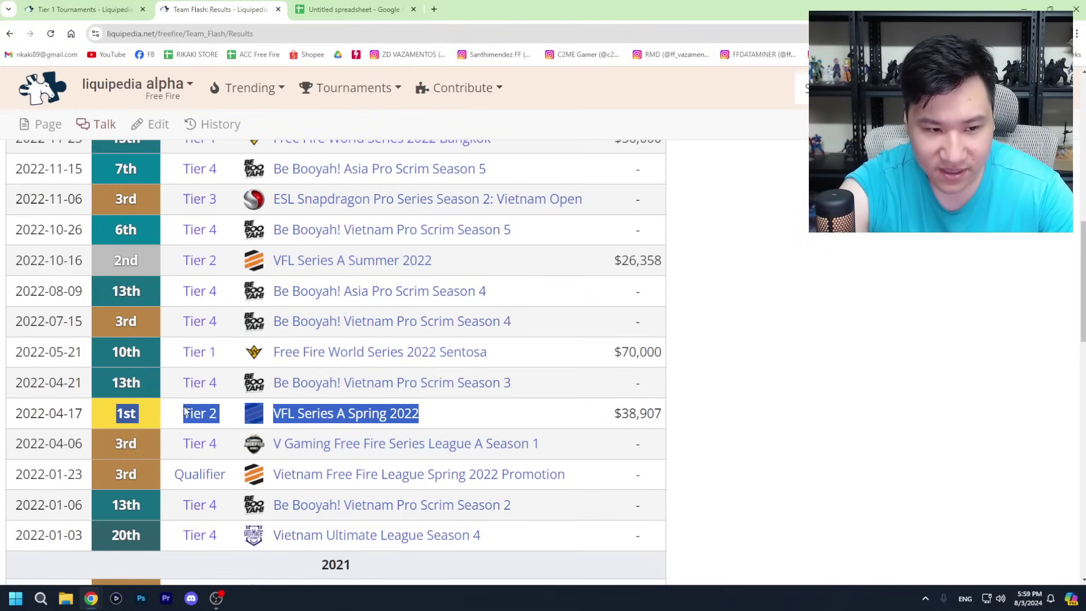
click(770, 429)
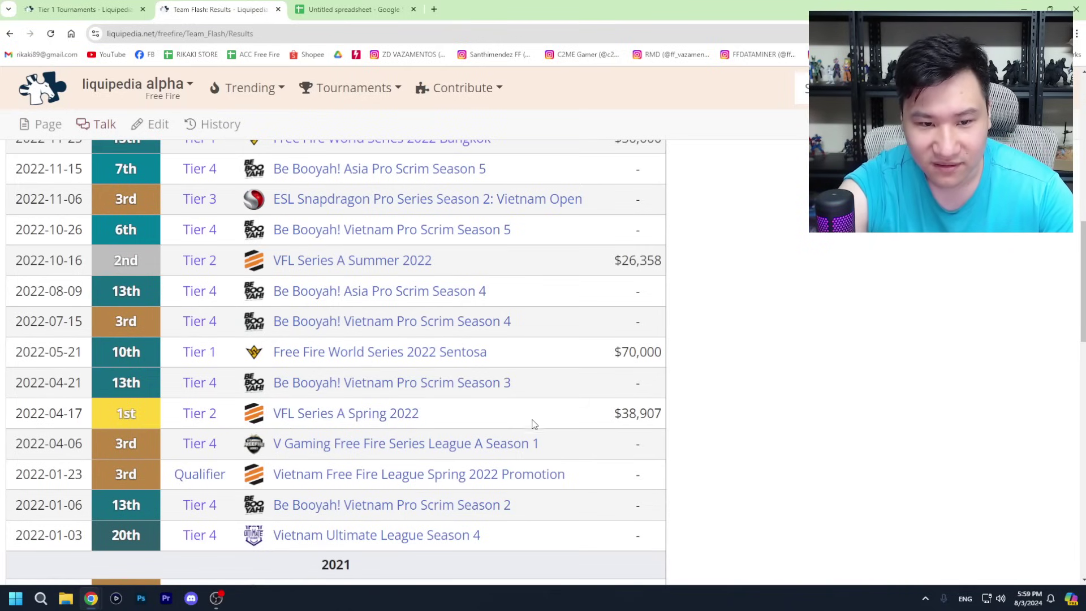
click(351, 10)
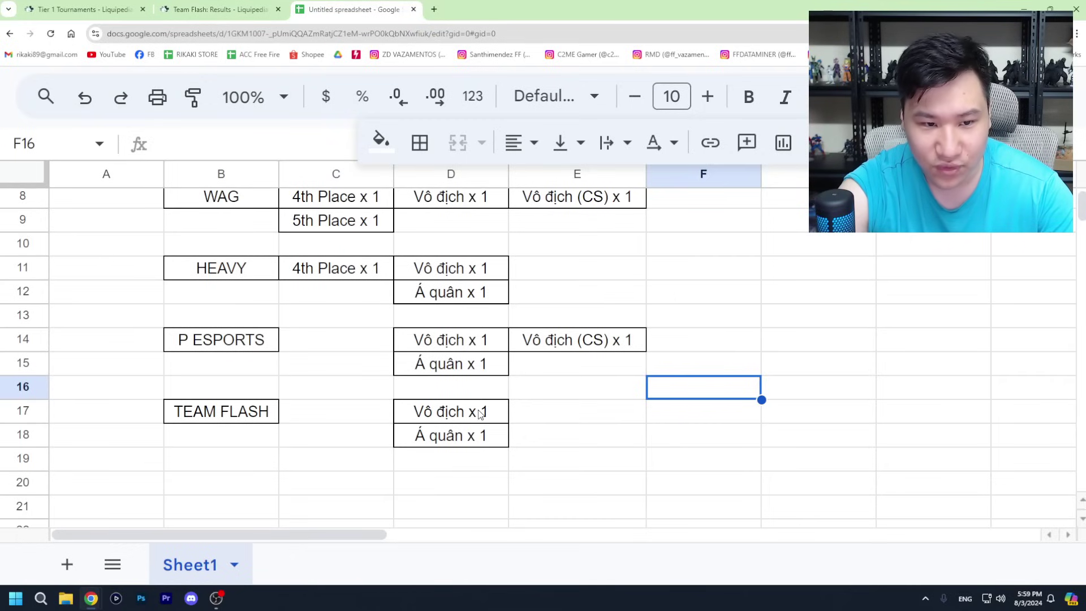
double_click(479, 413)
text(2)
click(610, 420)
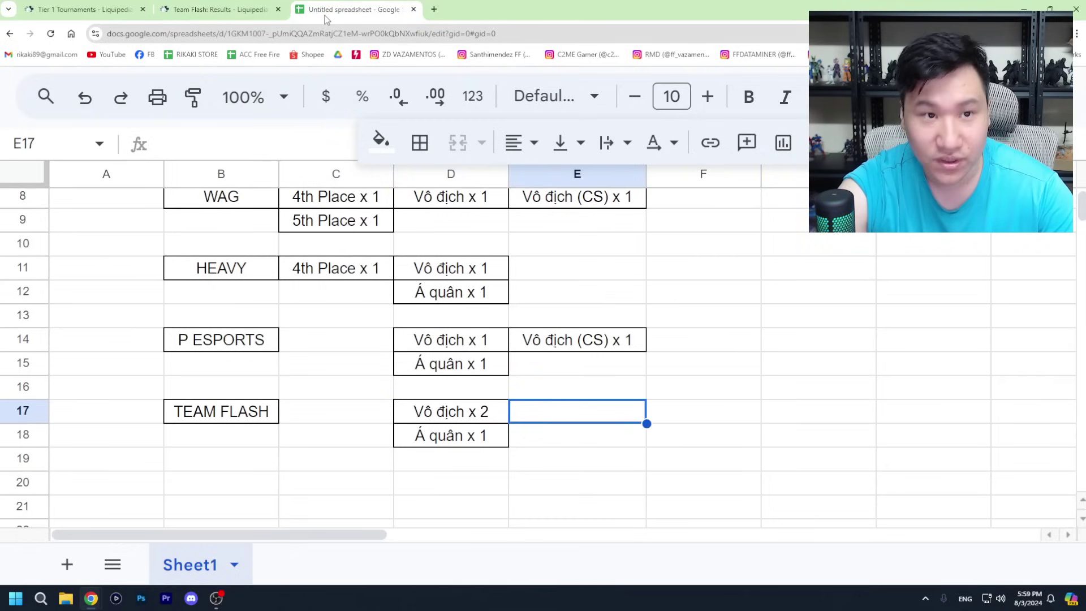
Step: Check Team Flash's VFL Series A Summer 2022 placement and set its Tier 2 runner-up entry in the spreadsheet to "Á quân x 2"
click(221, 9)
scroll(443, 380, up, 1)
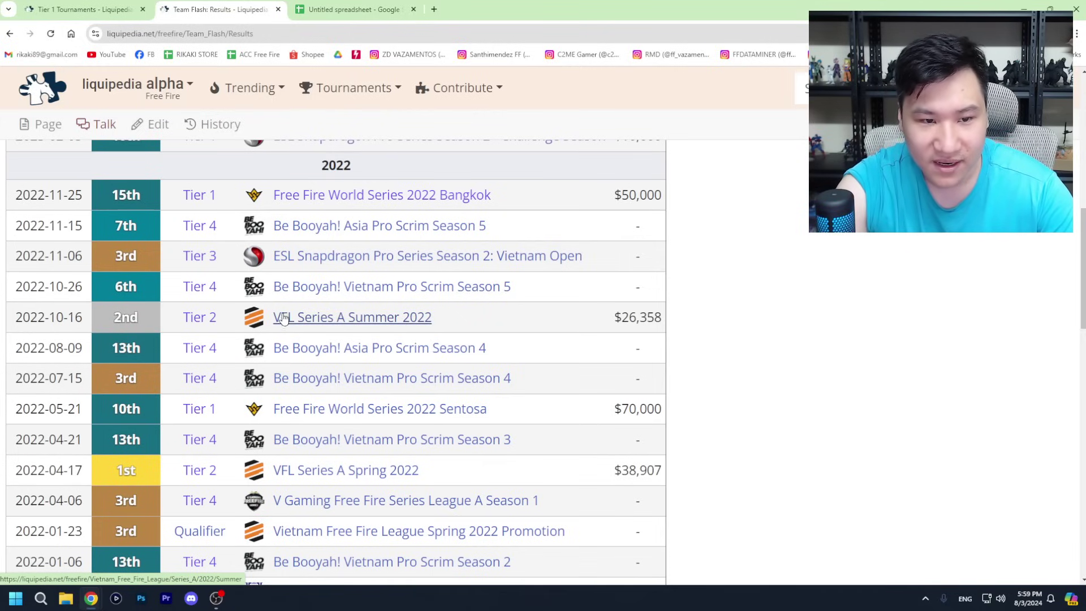
click(345, 9)
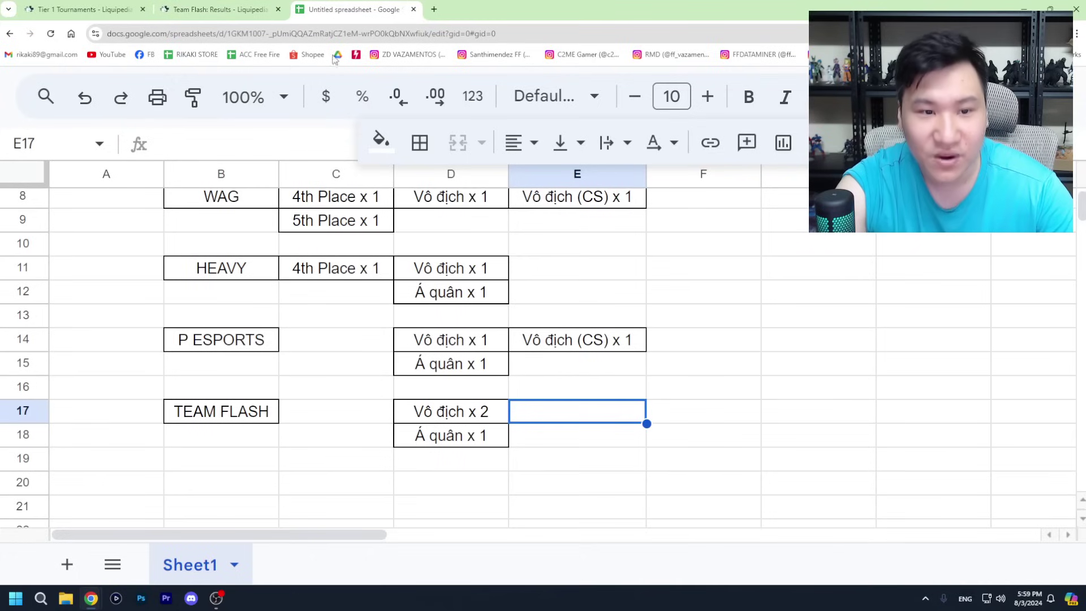
click(480, 435)
text(2)
click(756, 419)
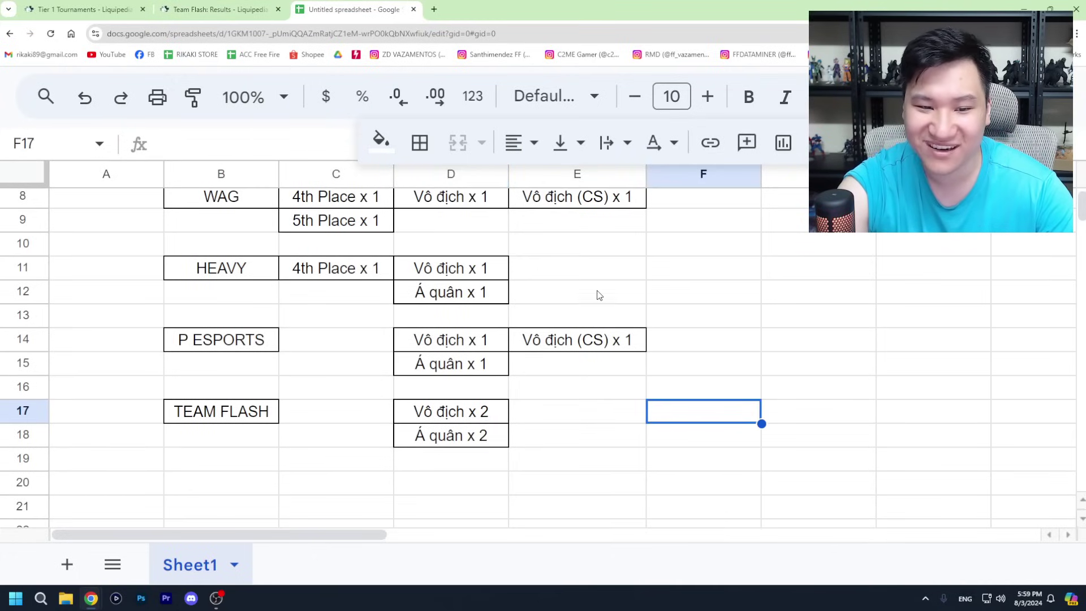
Step: Review the spreadsheet tallies, then return to Team Flash's Liquipedia results and examine its placements from late 2021 through 2023
scroll(473, 431, up, 3)
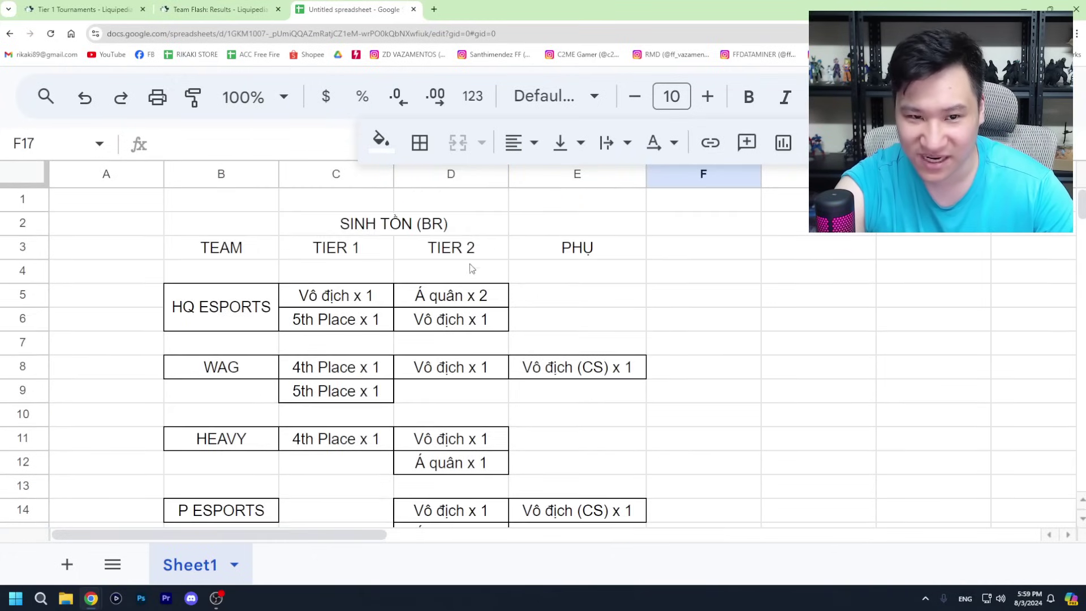
scroll(452, 266, down, 3)
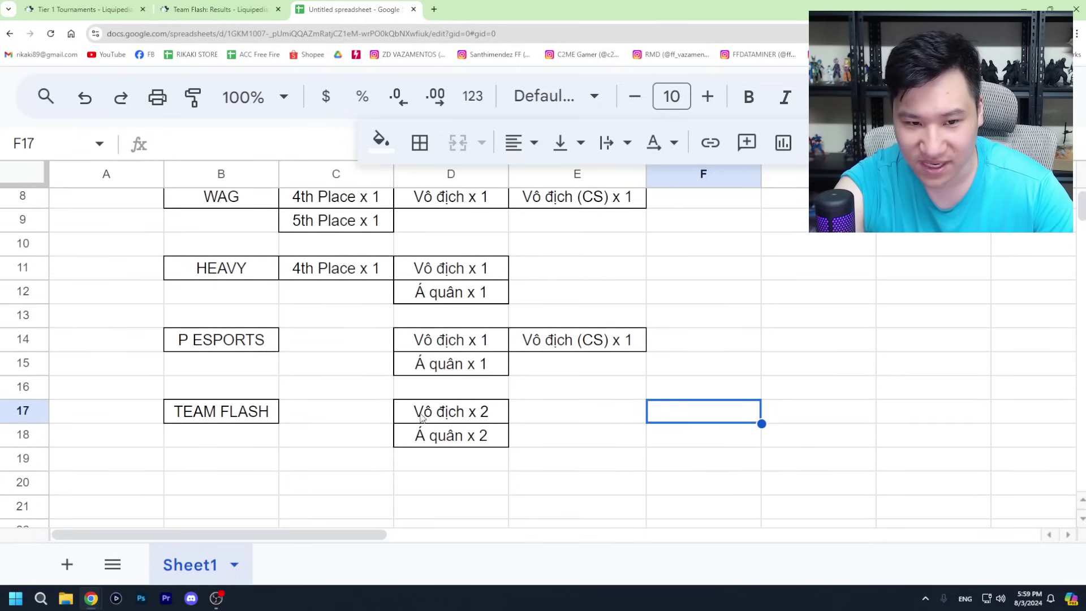
scroll(420, 417, up, 1)
click(244, 11)
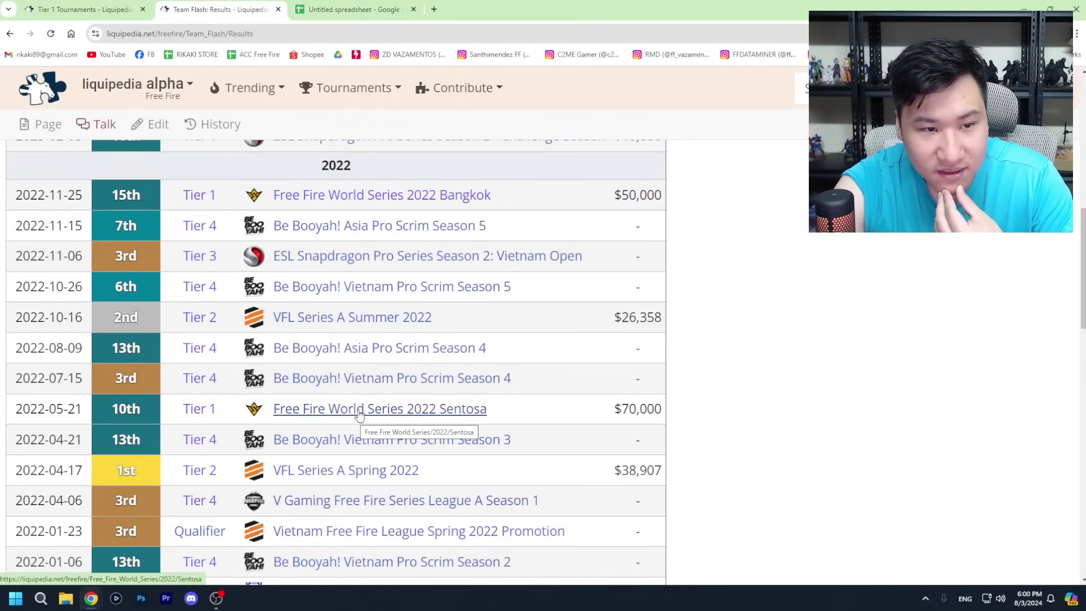
scroll(356, 418, down, 3)
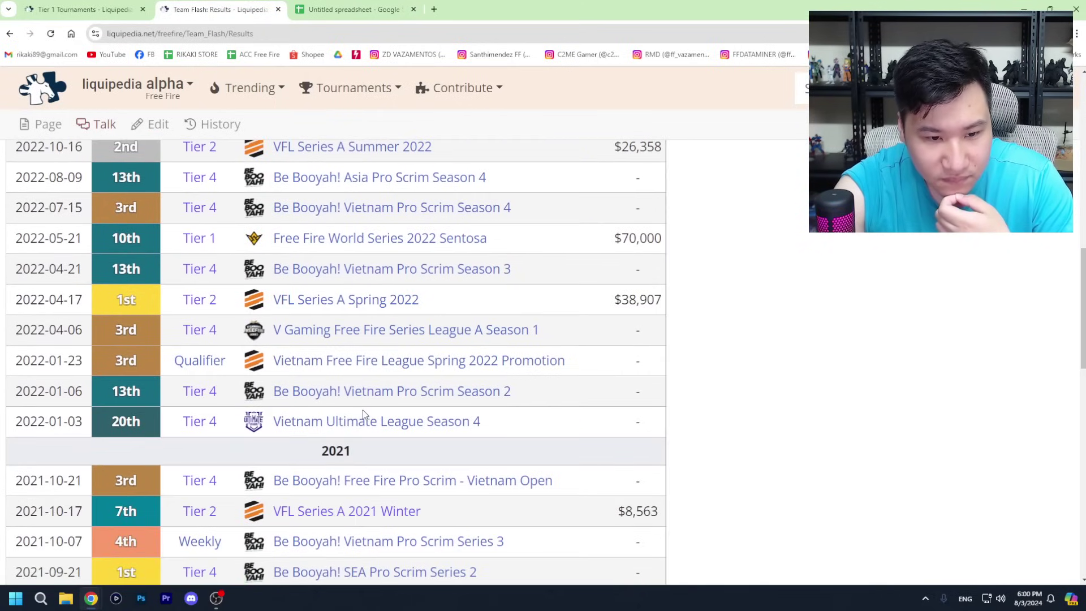
scroll(363, 416, down, 1)
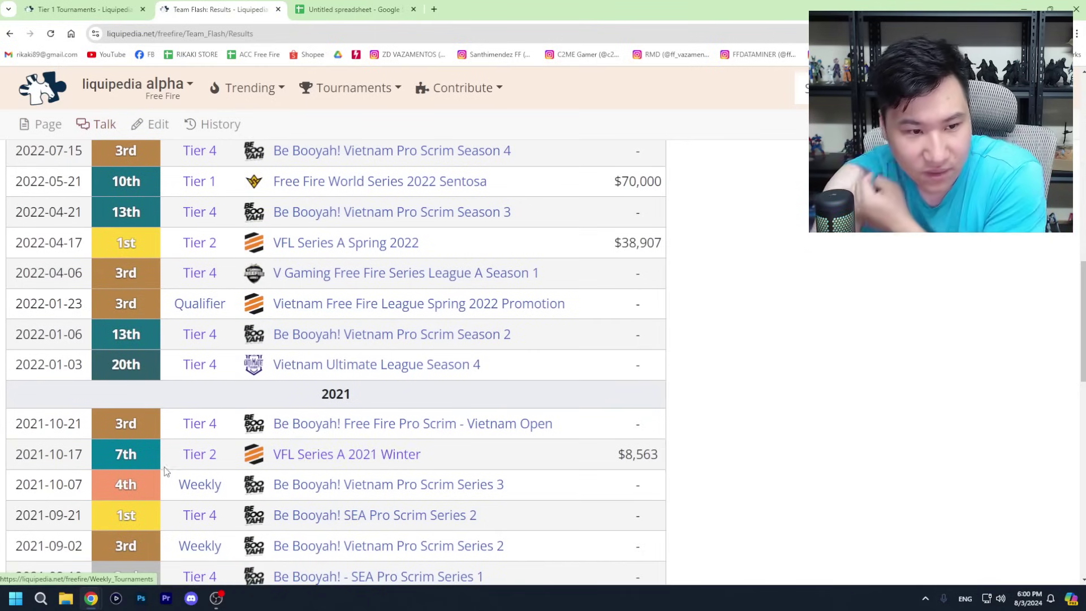
scroll(396, 334, up, 1)
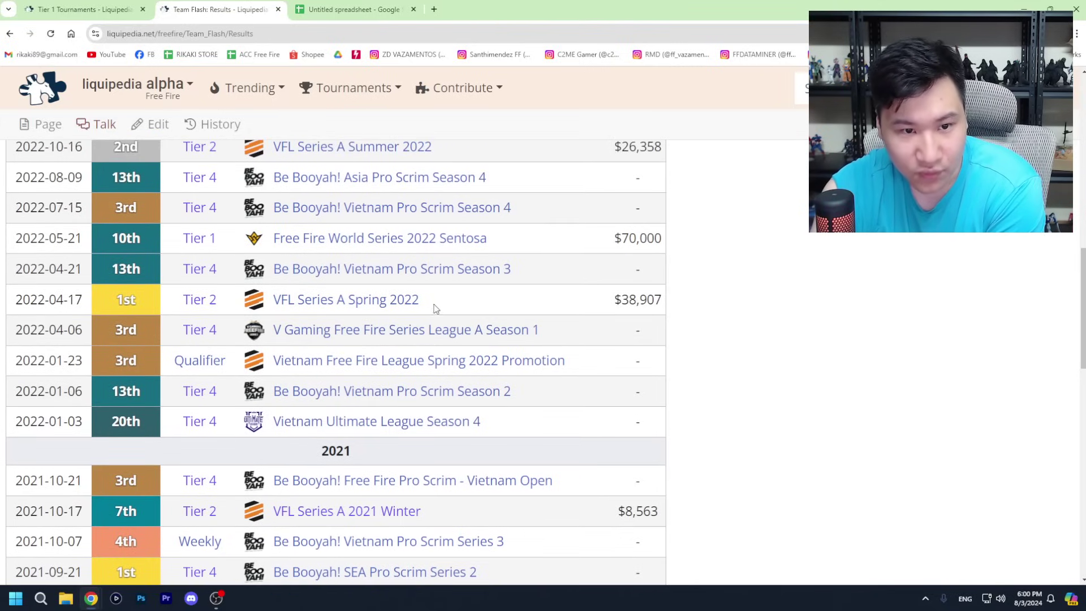
scroll(402, 308, up, 1)
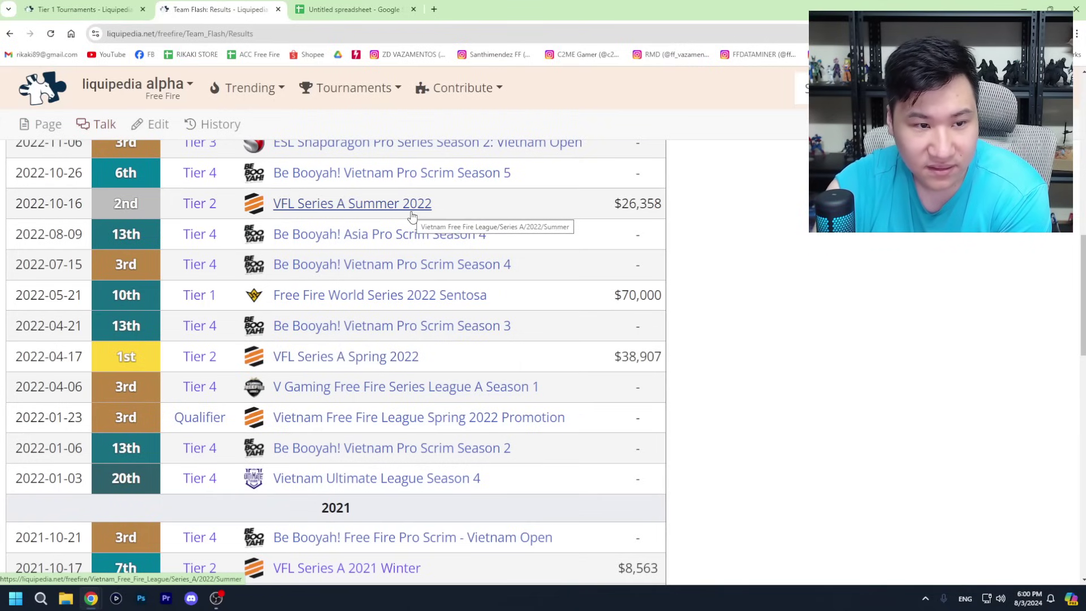
scroll(410, 263, up, 1)
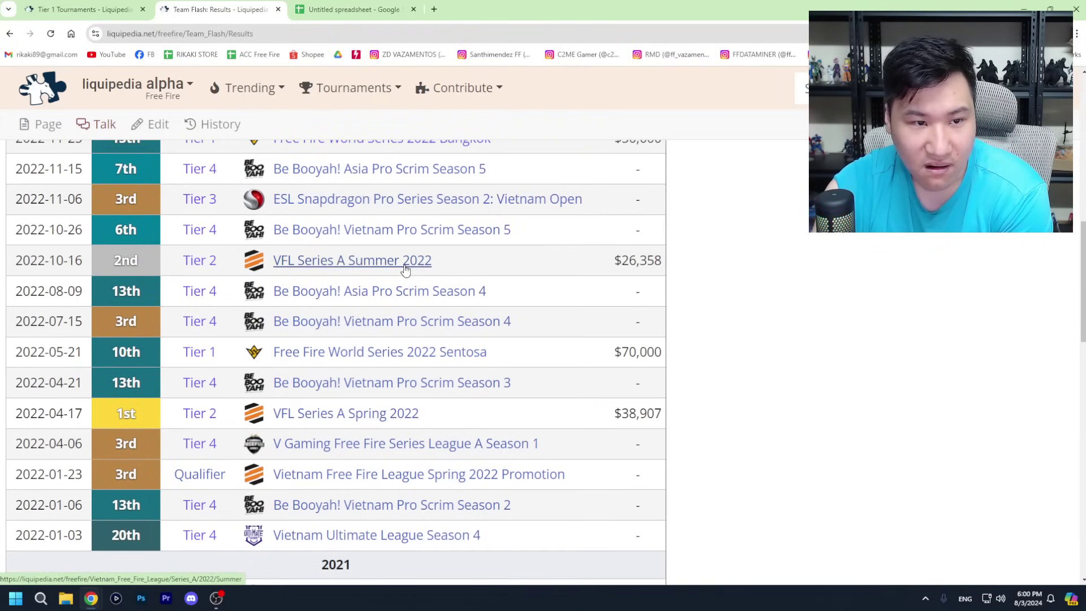
scroll(405, 270, up, 1)
scroll(404, 269, up, 1)
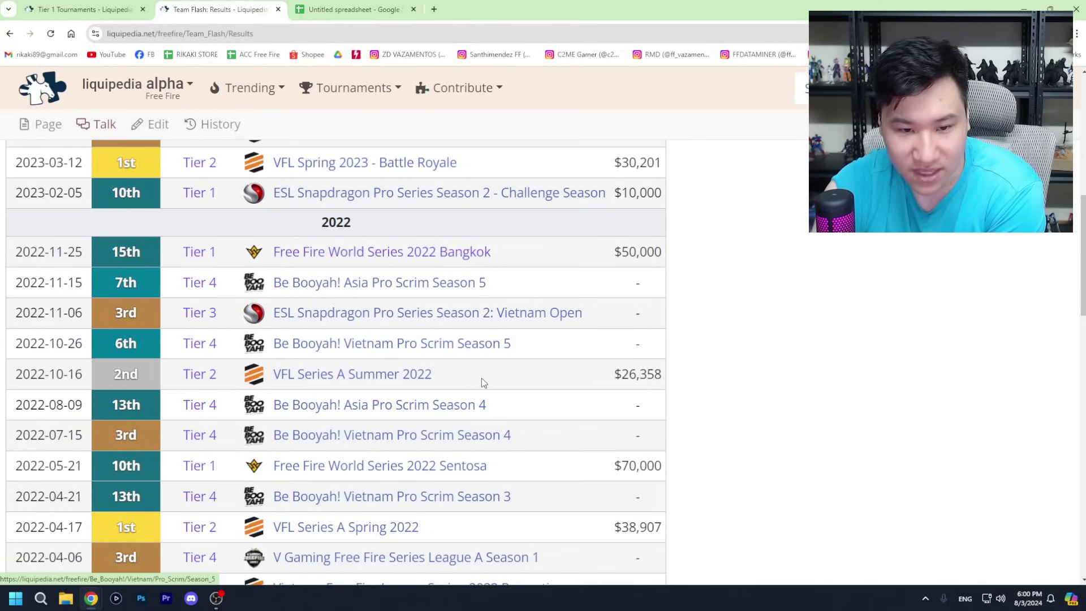
scroll(213, 383, up, 2)
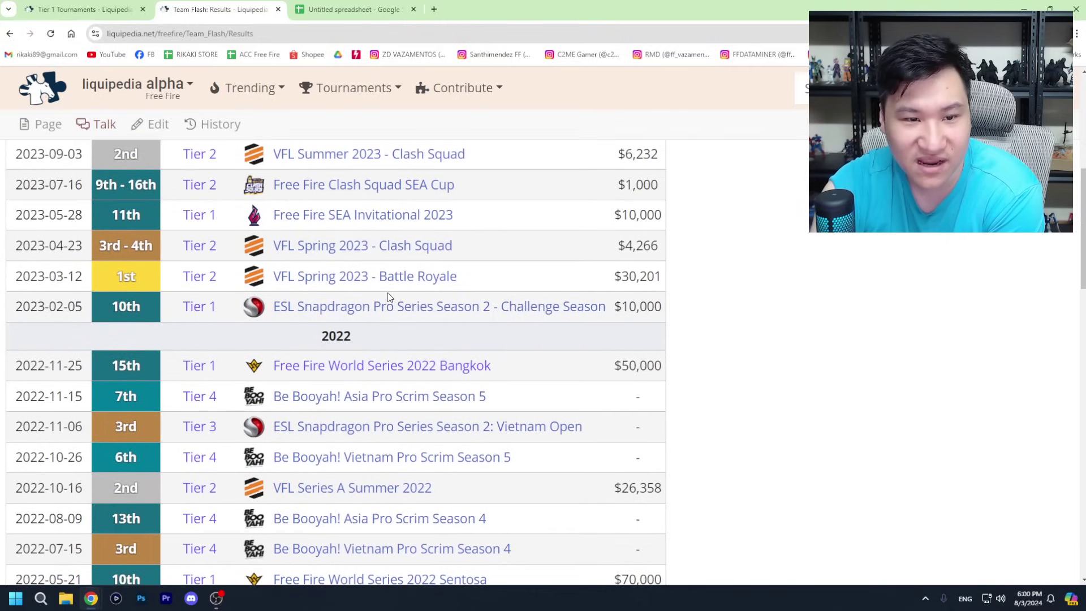
scroll(396, 300, up, 1)
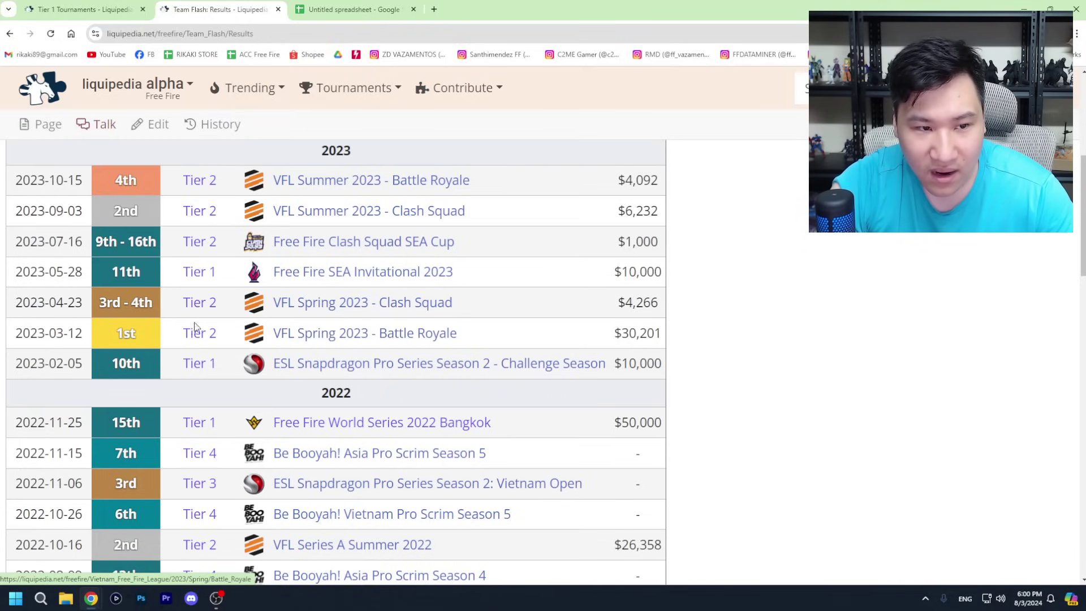
Step: Check Team Flash's VFL Spring 2023 - Battle Royale placement and set its Tier 2 champion entry in the spreadsheet to "Vô địch x 3"
double_click(137, 333)
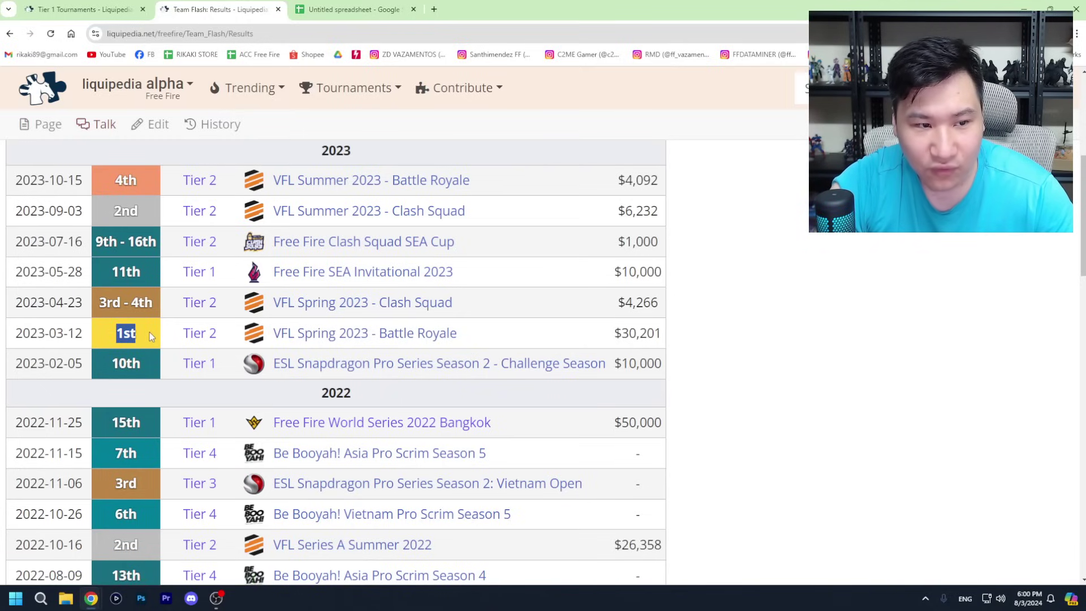
scroll(170, 348, up, 1)
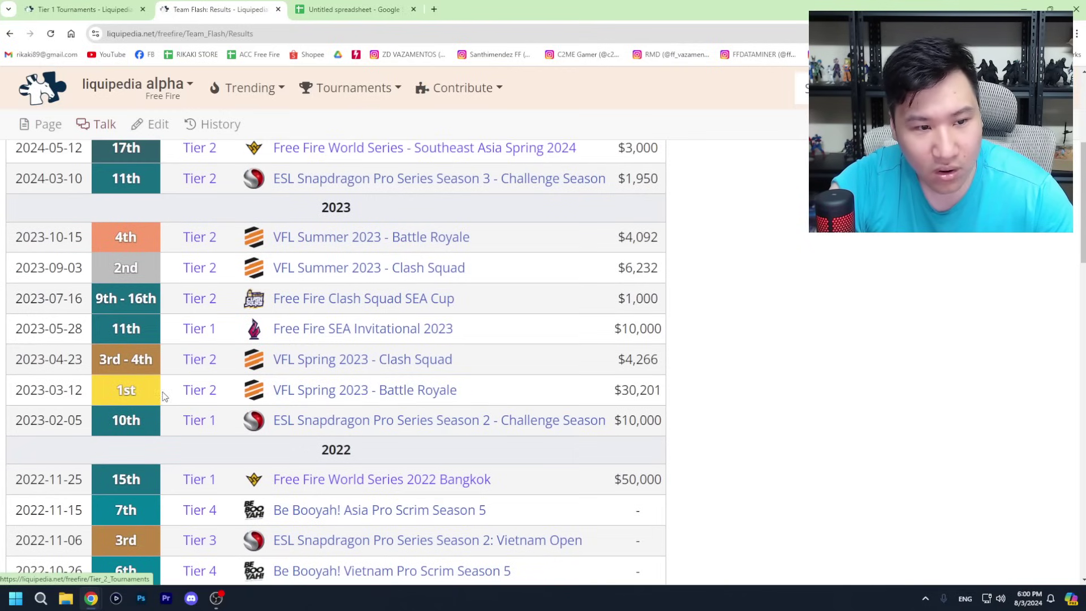
click(320, 9)
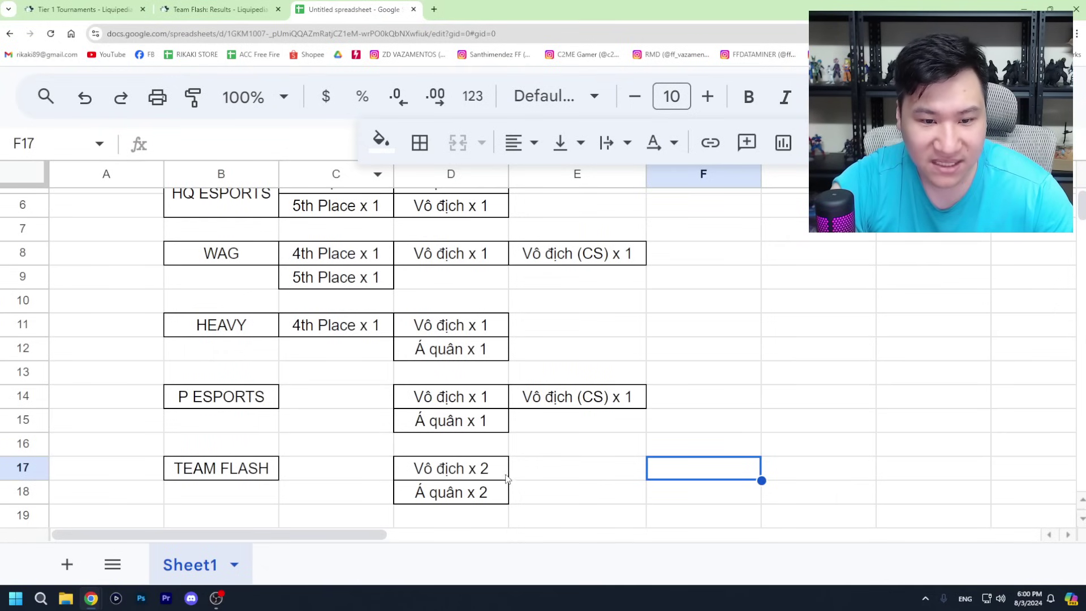
double_click(488, 477)
key(BackSpace)
text(3)
click(564, 475)
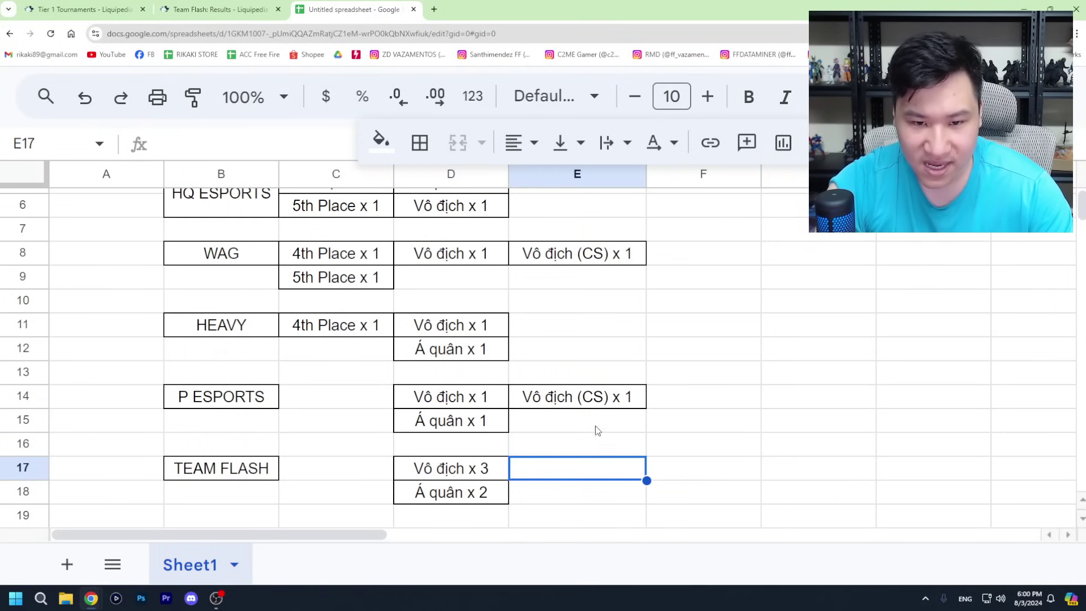
Step: Check Team Flash's VFL Summer 2023 - Clash Squad placement and enter "Á quân (CS) x 1" for the team in the PHỤ column
click(201, 5)
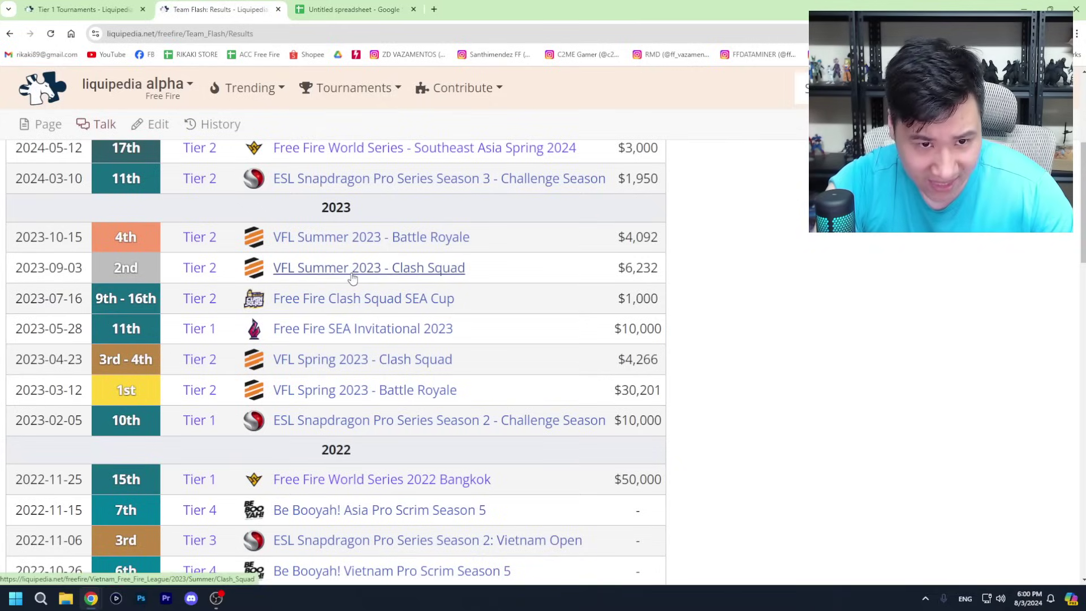
click(340, 9)
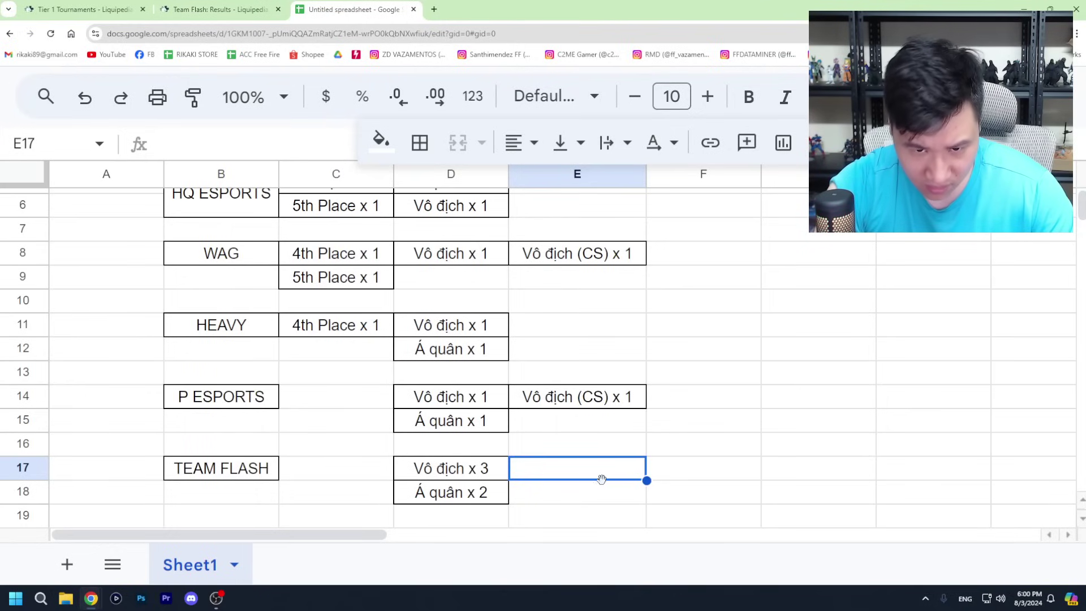
text(Á quân )
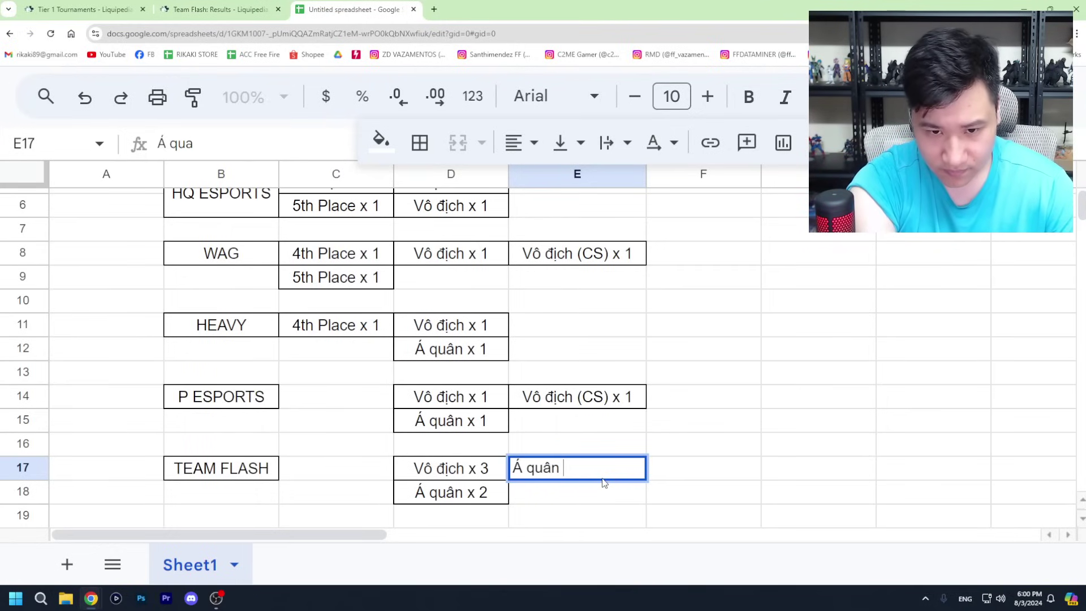
text((CS)
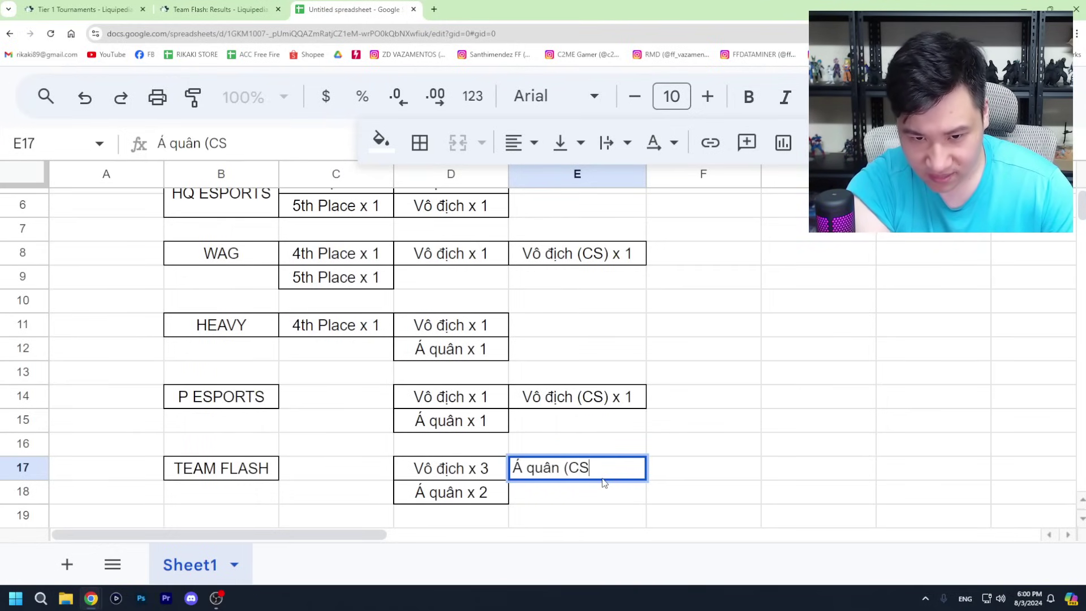
text() x 1)
key(Return)
Step: Center Team Flash's Clash Squad runner-up entry both vertically and horizontally in its cell
click(594, 474)
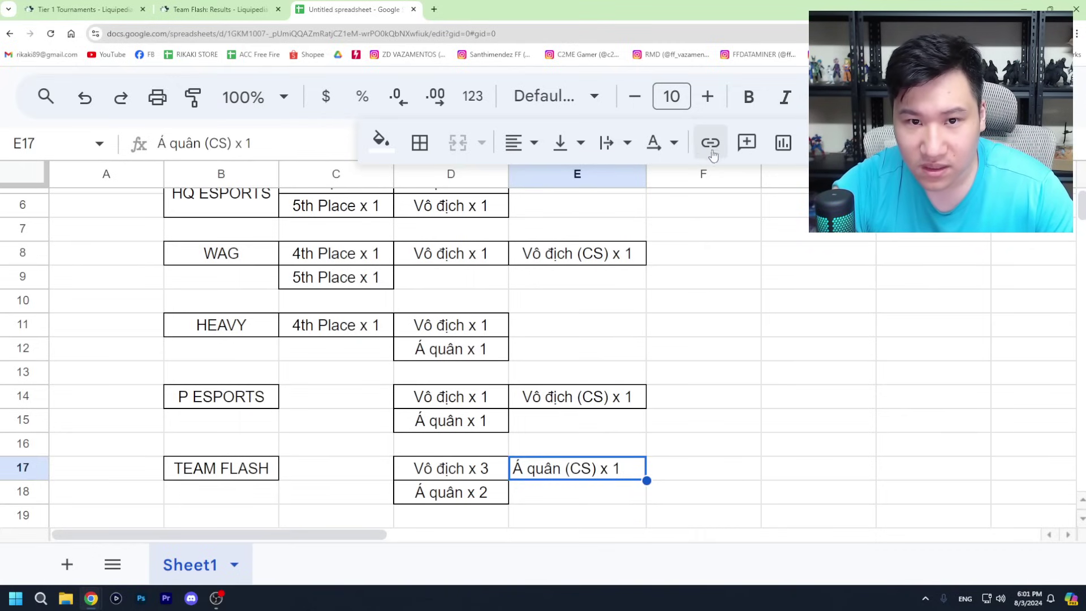
click(575, 146)
click(601, 187)
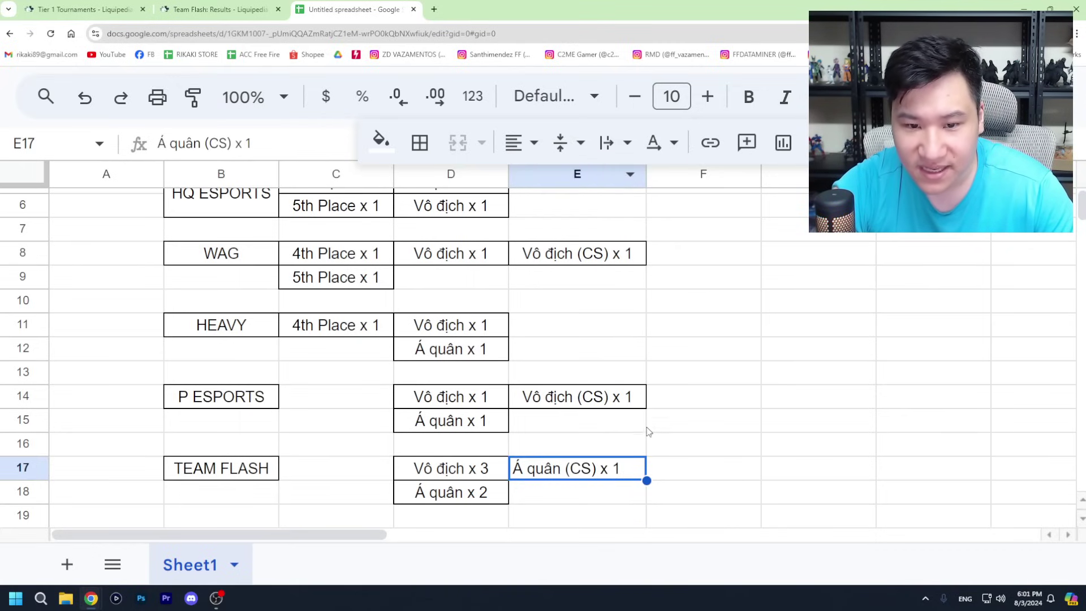
click(523, 143)
click(555, 187)
click(686, 491)
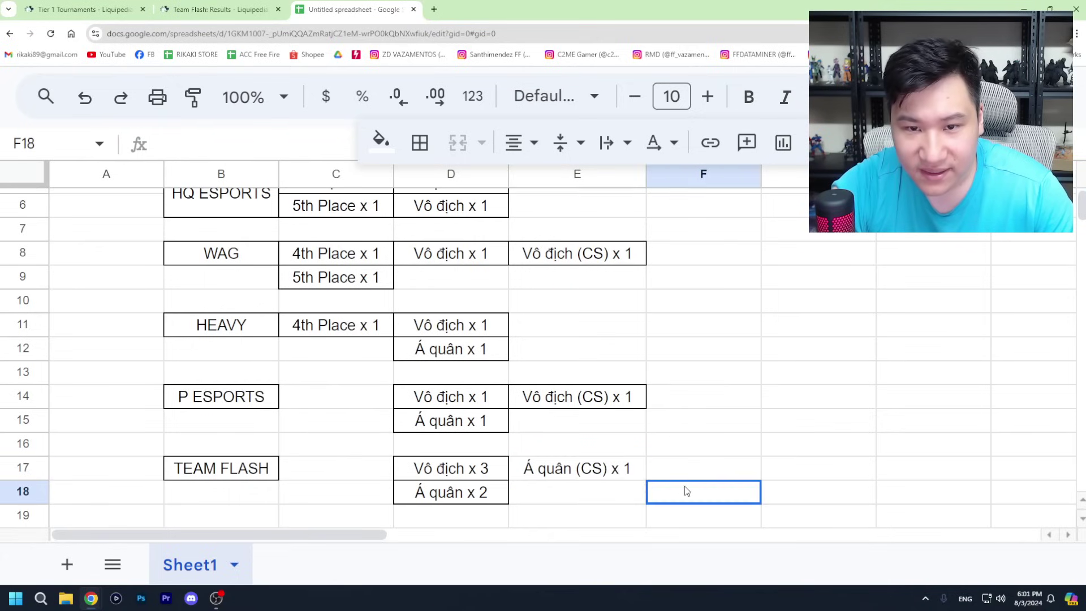
Step: Add borders on all sides of Team Flash's "Á quân (CS) x 1" cell
click(642, 474)
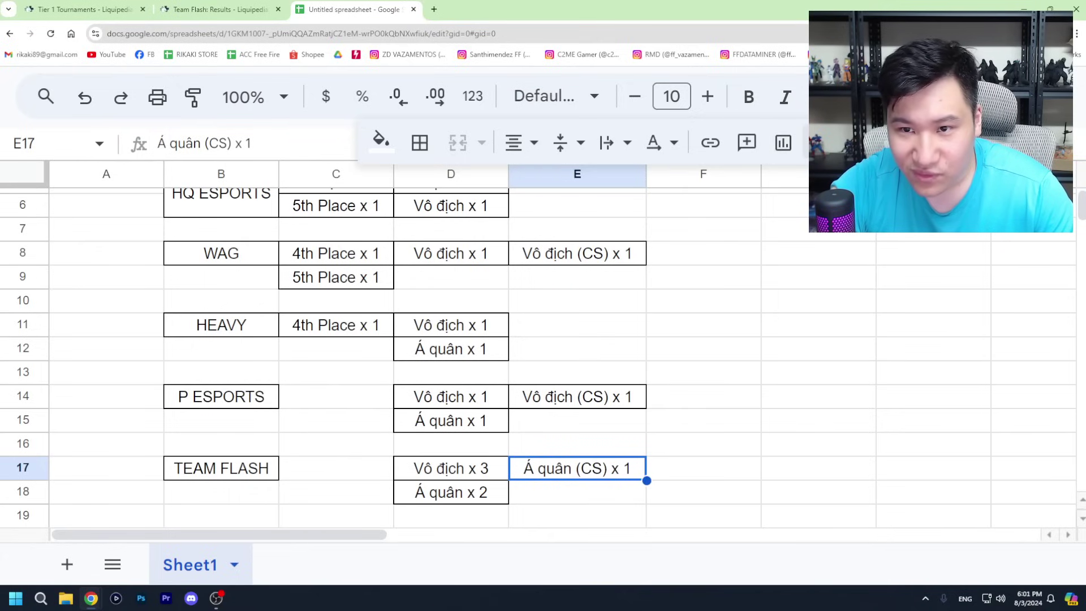
click(425, 151)
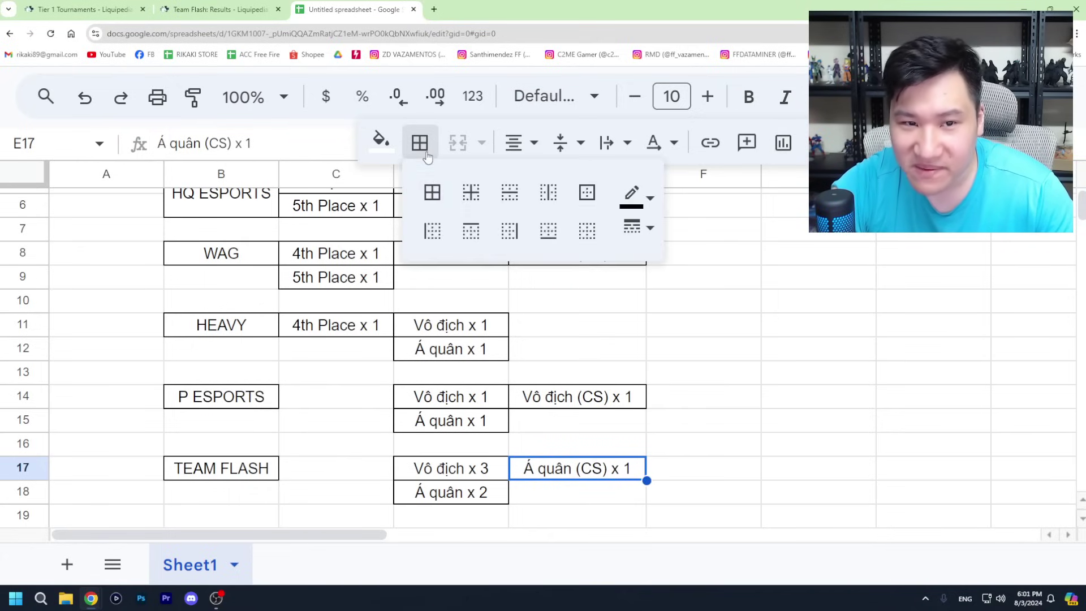
click(432, 192)
click(734, 446)
Step: Recheck Team Flash's Liquipedia placements from 2024 back to 2020 for any achievements missing from the tally
click(223, 10)
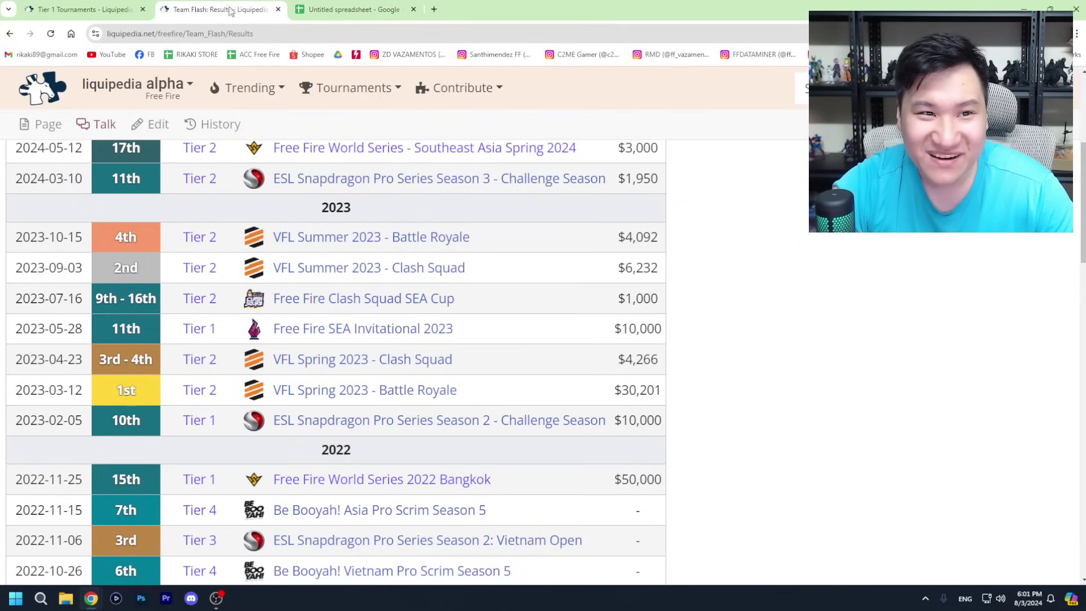
scroll(548, 361, up, 2)
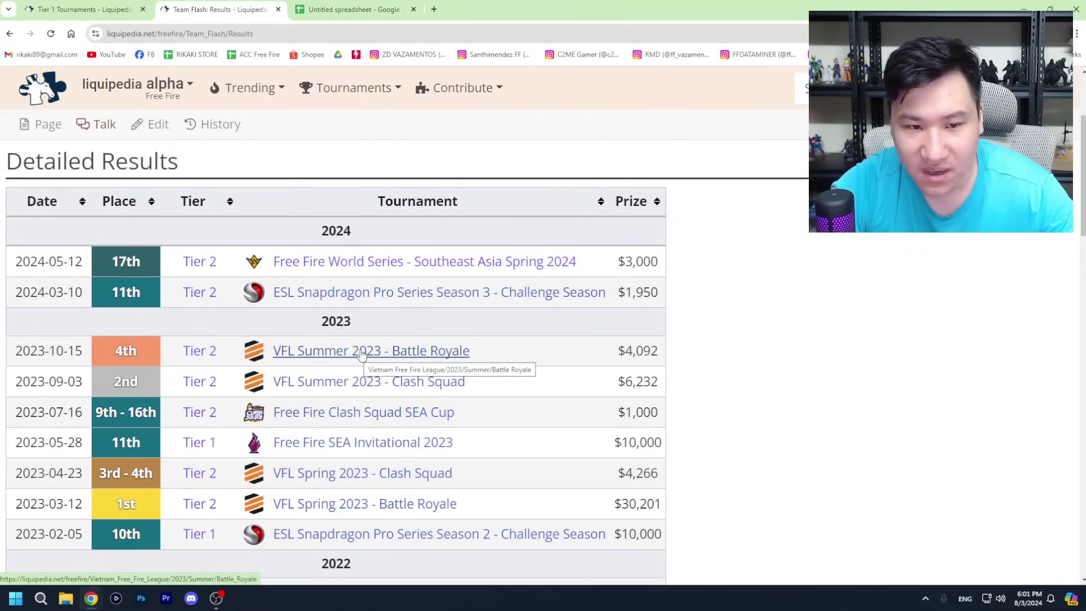
scroll(358, 356, up, 1)
scroll(396, 362, down, 6)
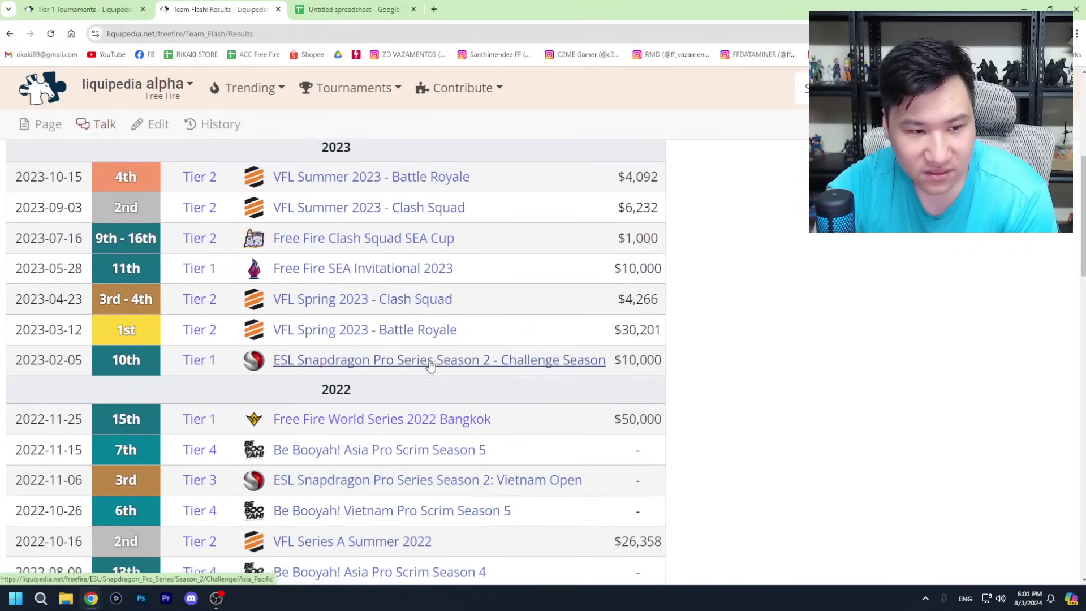
scroll(434, 361, down, 4)
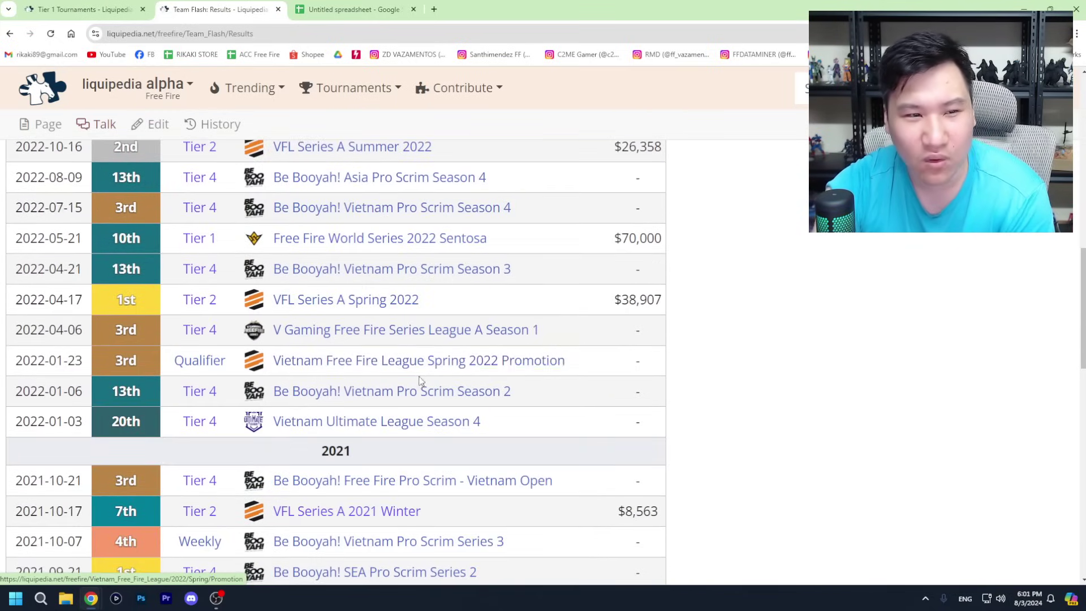
scroll(428, 377, down, 3)
scroll(428, 377, down, 2)
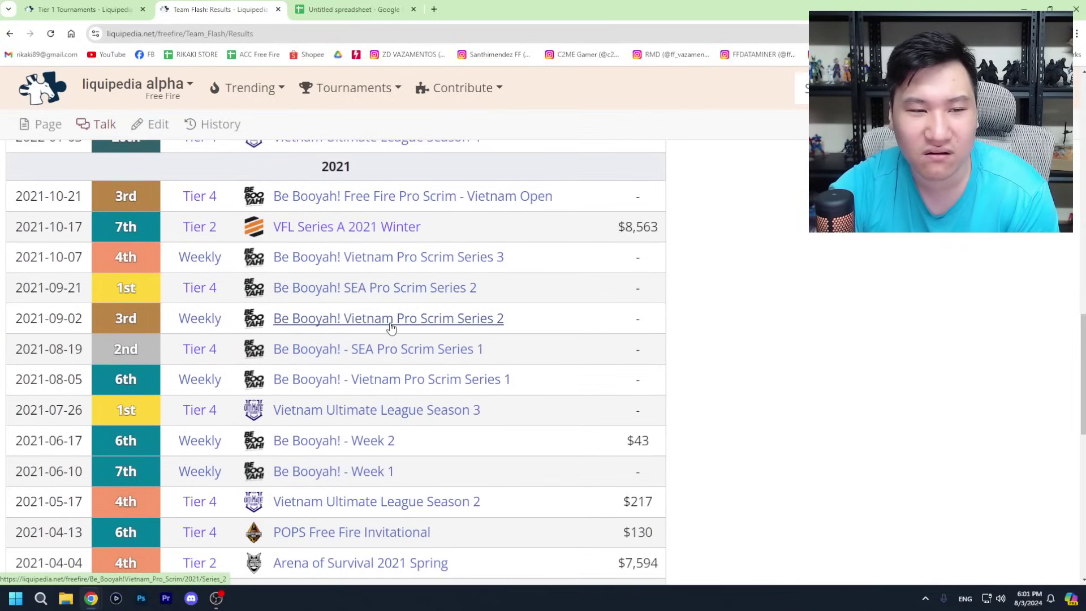
scroll(395, 304, down, 4)
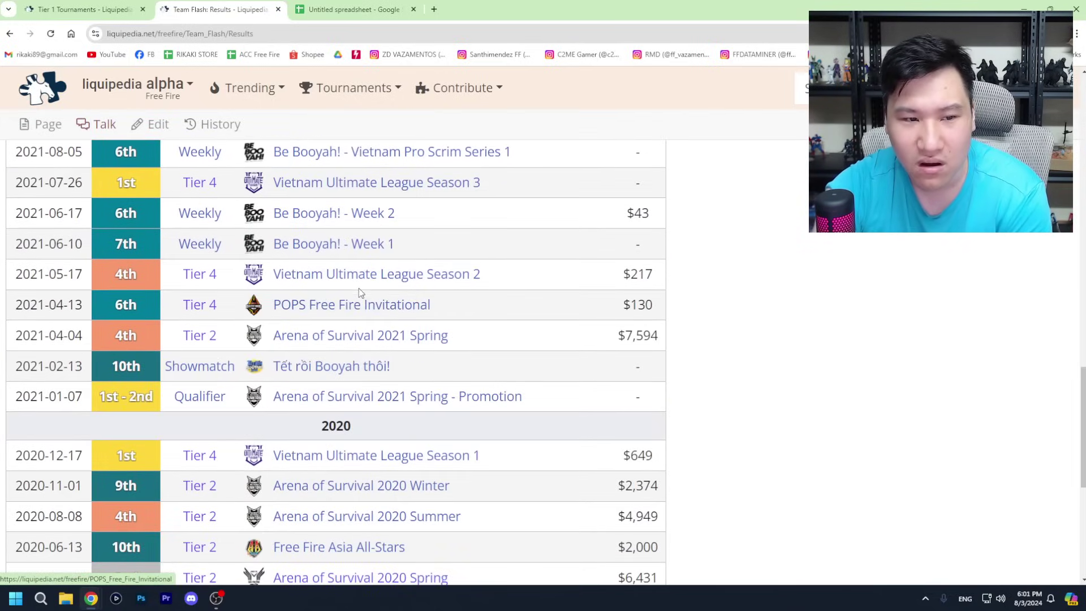
Step: Return to the spreadsheet and compare the teams' tallied achievements, highlighting the Tier 1 column from its heading through HEAVY's rows
click(339, 9)
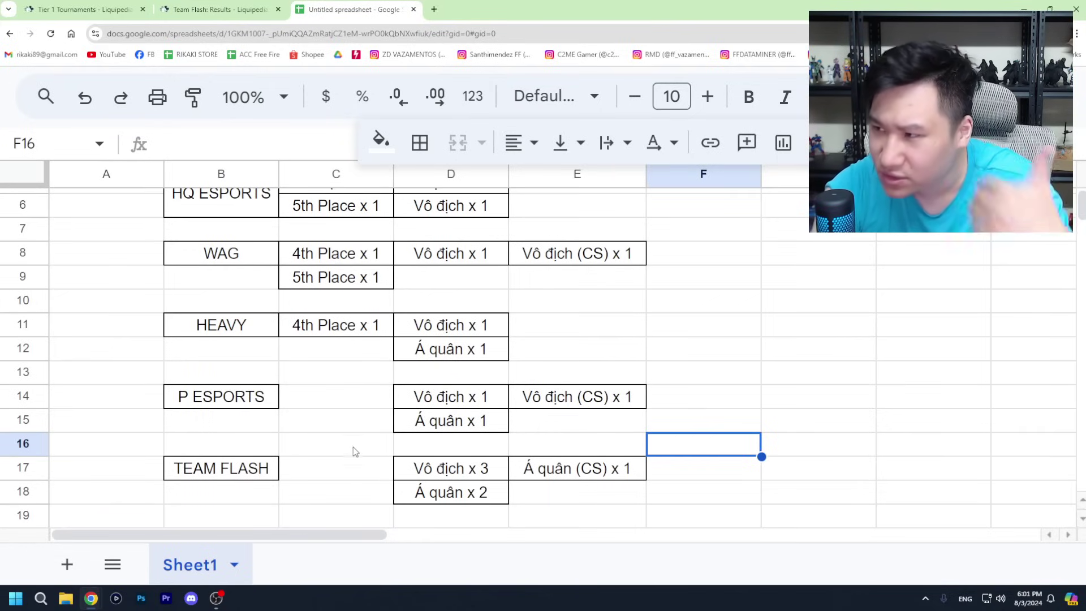
scroll(354, 460, down, 1)
scroll(354, 459, up, 3)
scroll(362, 447, down, 2)
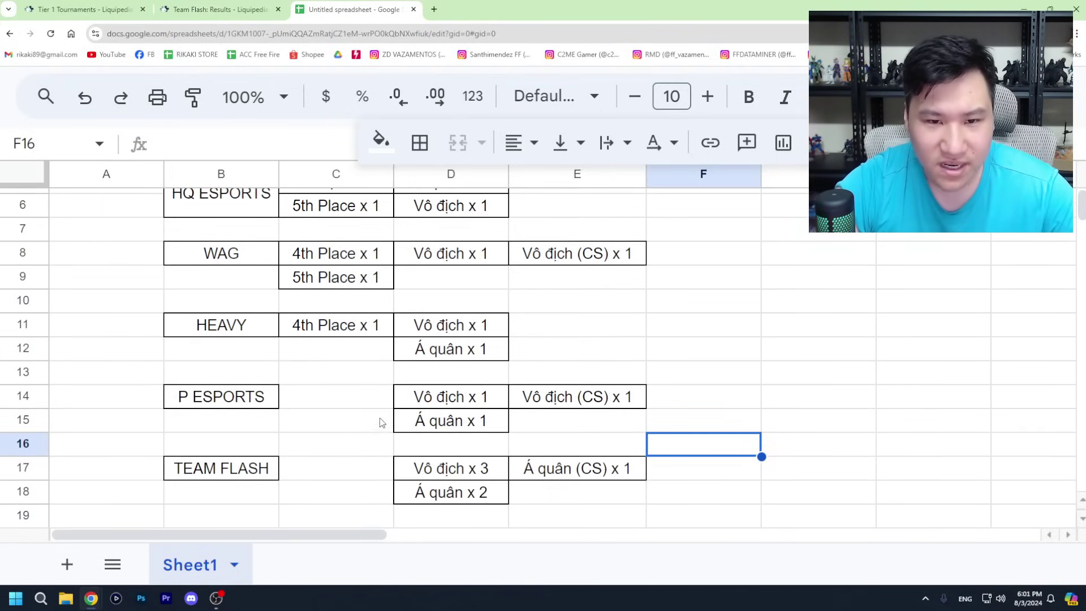
scroll(386, 413, down, 1)
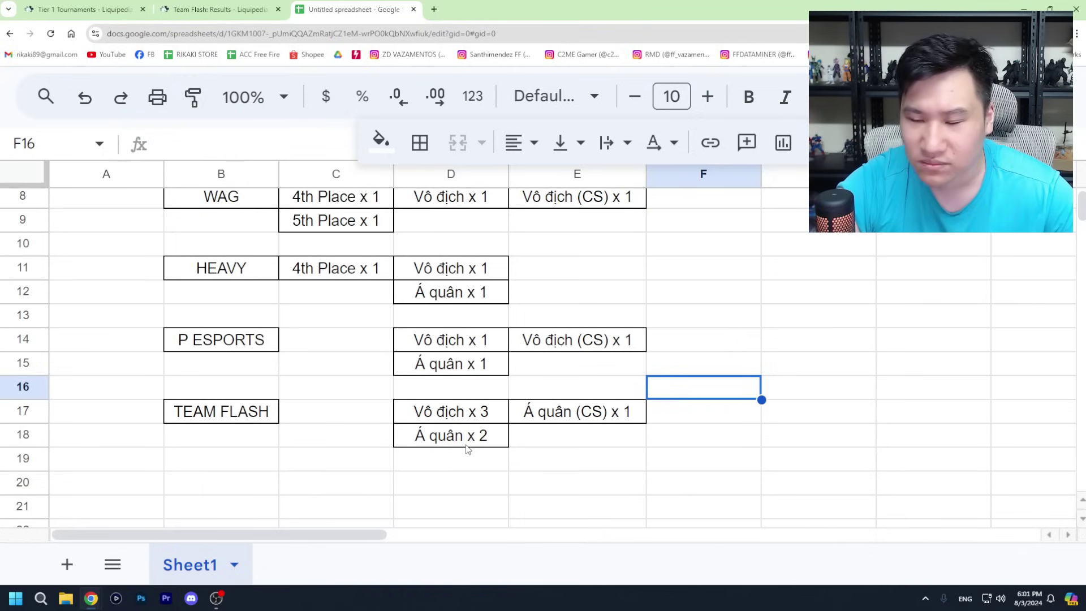
scroll(469, 444, up, 3)
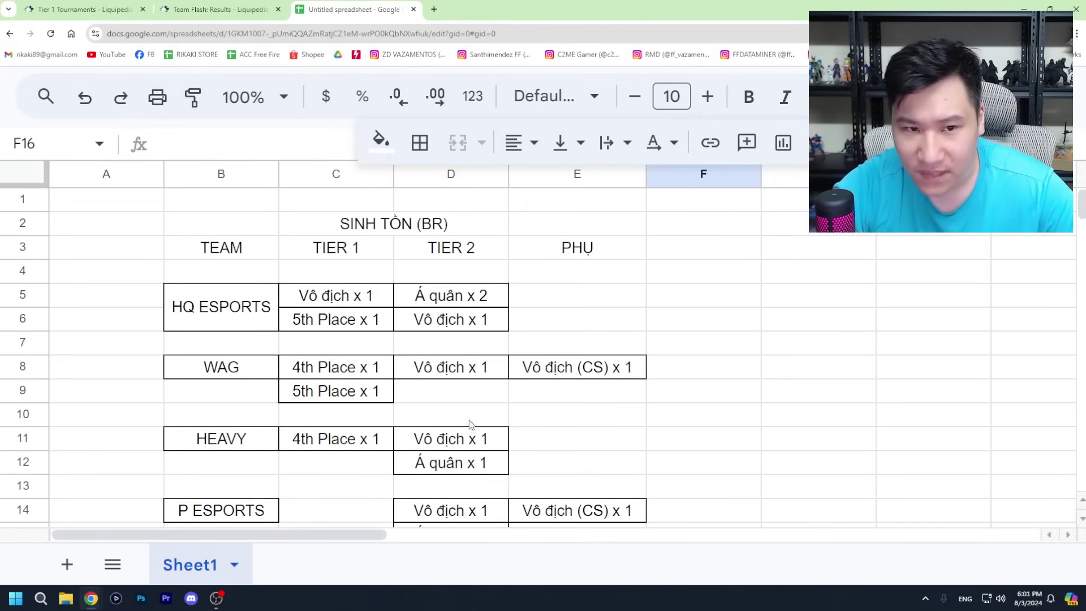
scroll(469, 424, down, 1)
scroll(470, 424, up, 1)
drag(336, 248, 342, 474)
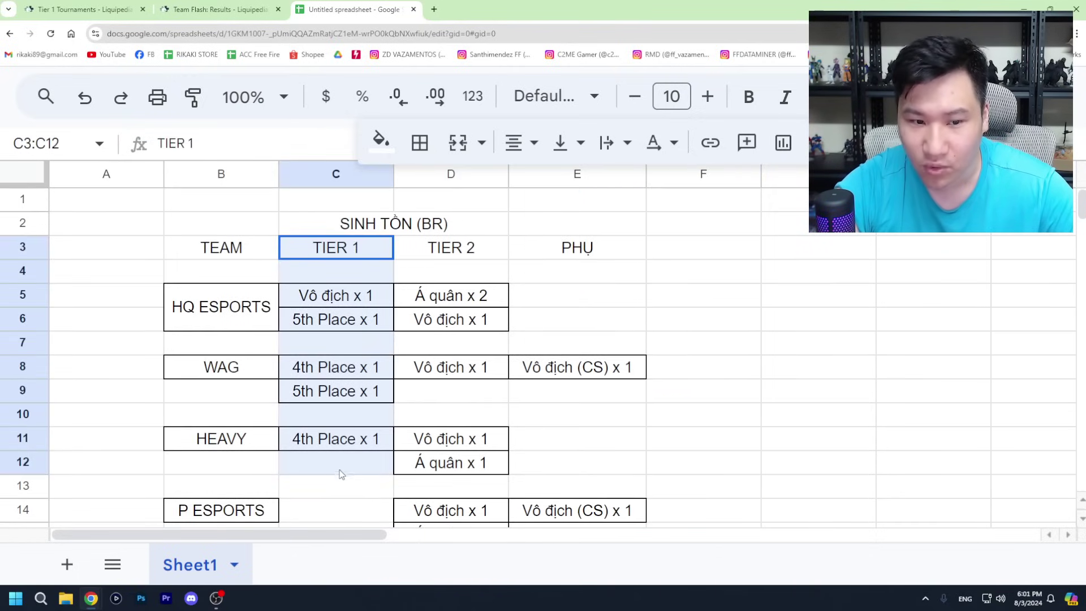
scroll(342, 460, down, 2)
scroll(343, 455, up, 1)
click(686, 289)
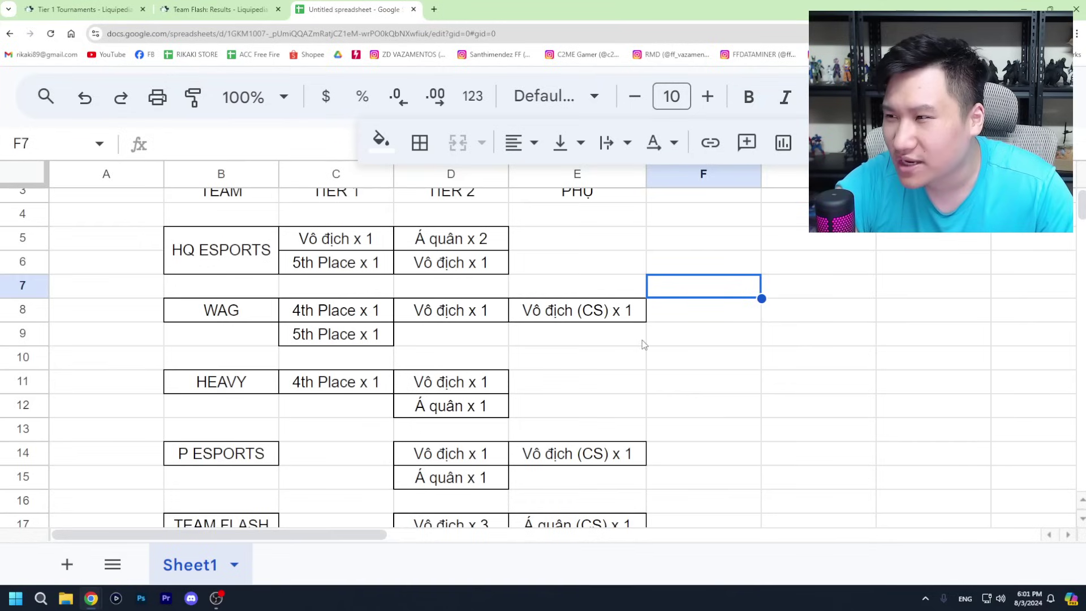
click(750, 415)
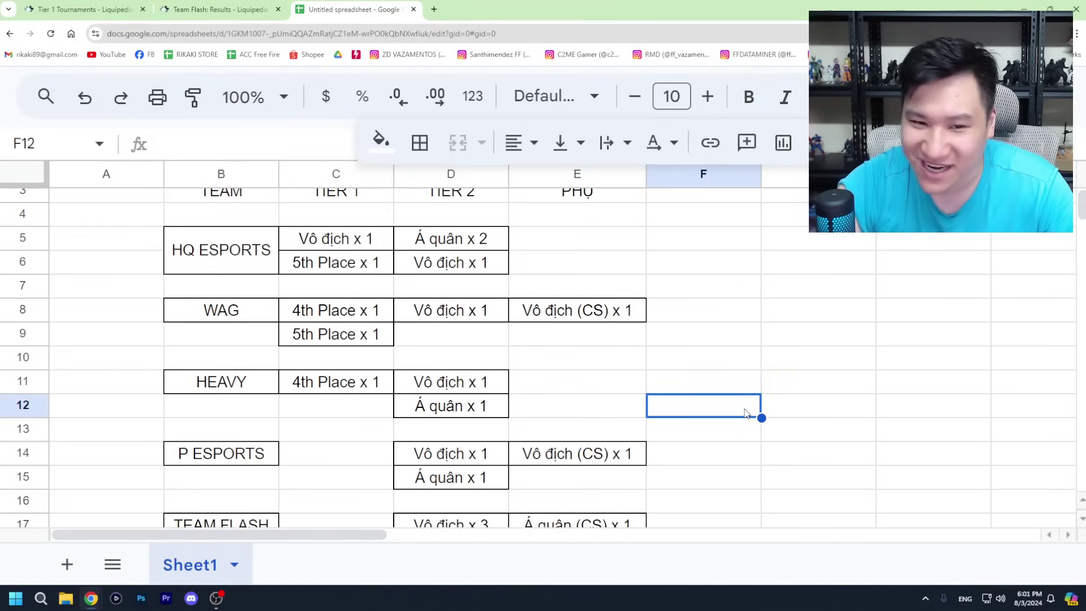
scroll(568, 372, down, 2)
scroll(558, 374, up, 2)
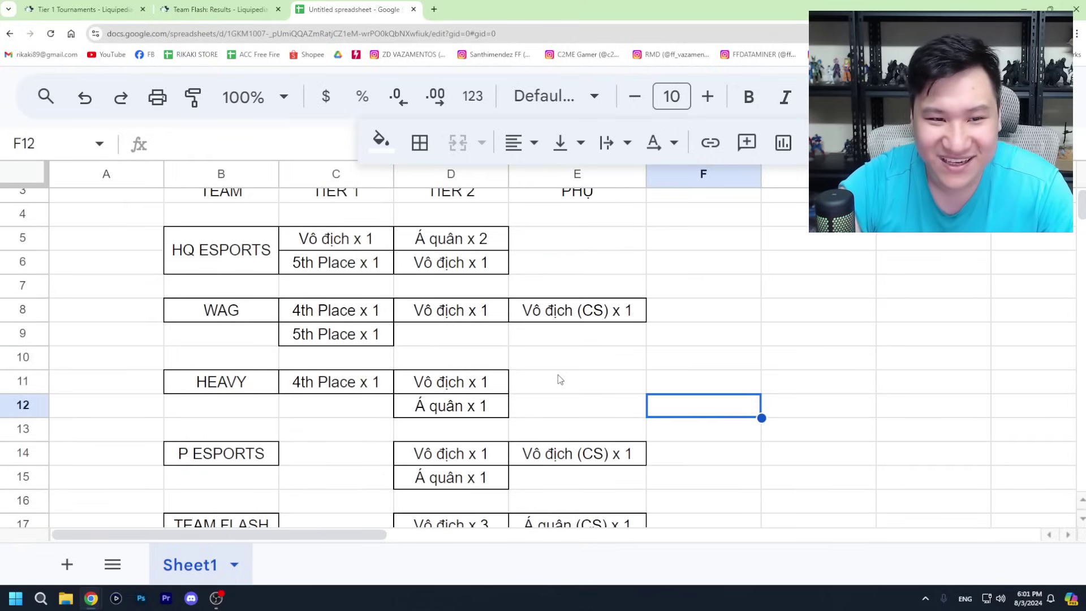
Step: Enter V-GAMING as a new team in cell B20, below TEAM FLASH
scroll(556, 362, down, 3)
click(264, 430)
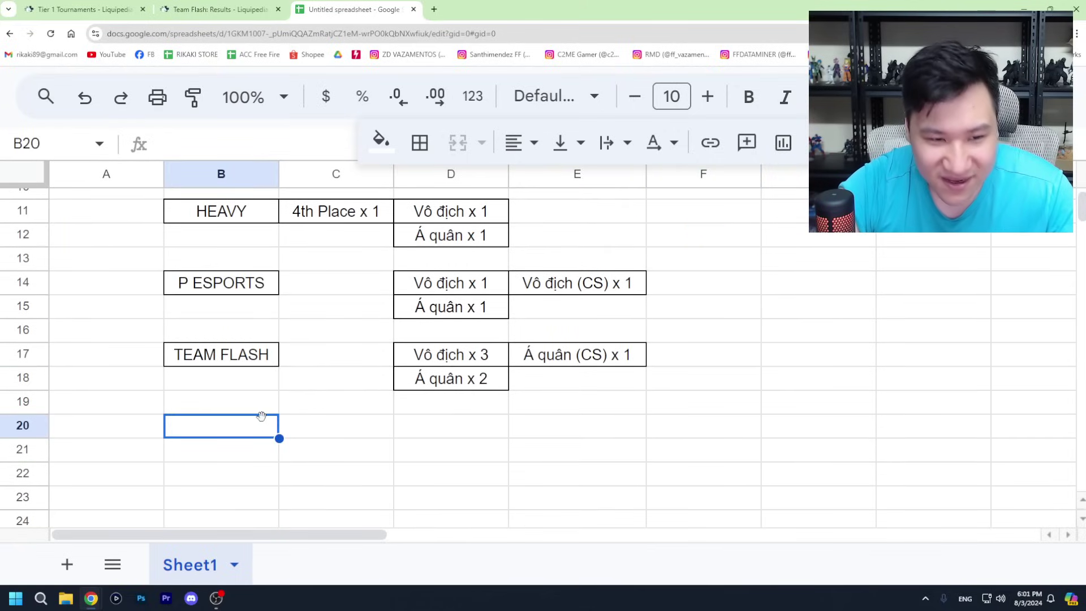
text(V-GAMING)
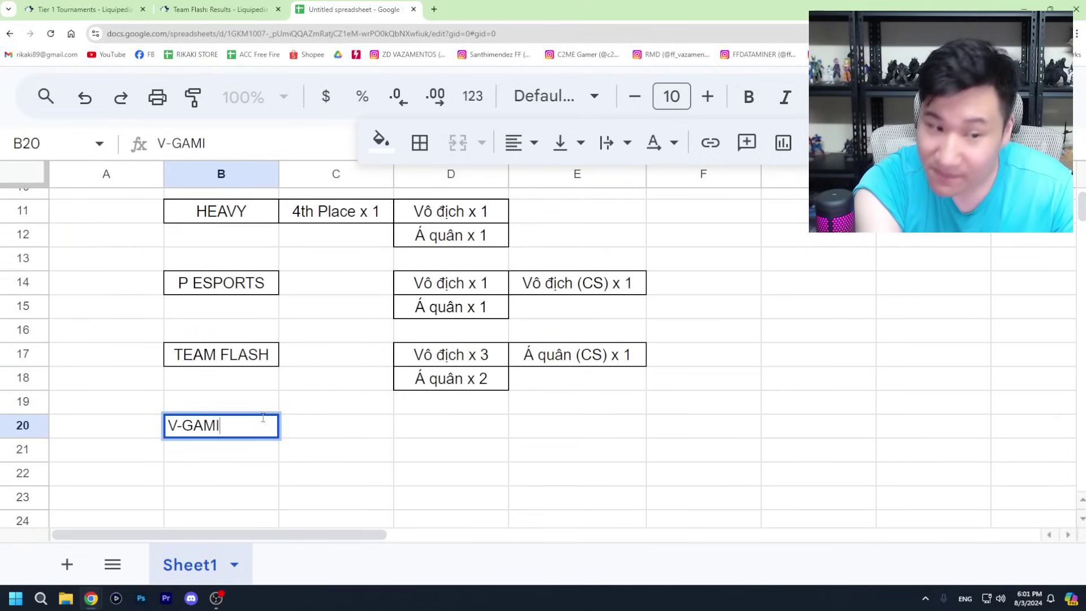
key(Return)
Step: Add borders on all sides of the V-GAMING team cell and center its text horizontally
click(250, 432)
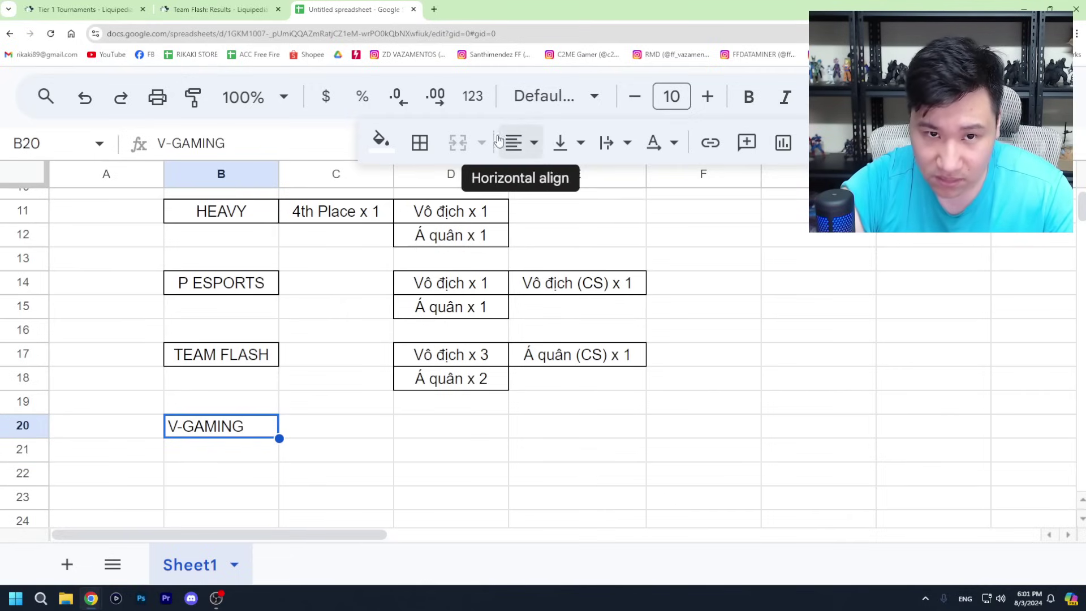
click(420, 142)
click(433, 192)
click(526, 143)
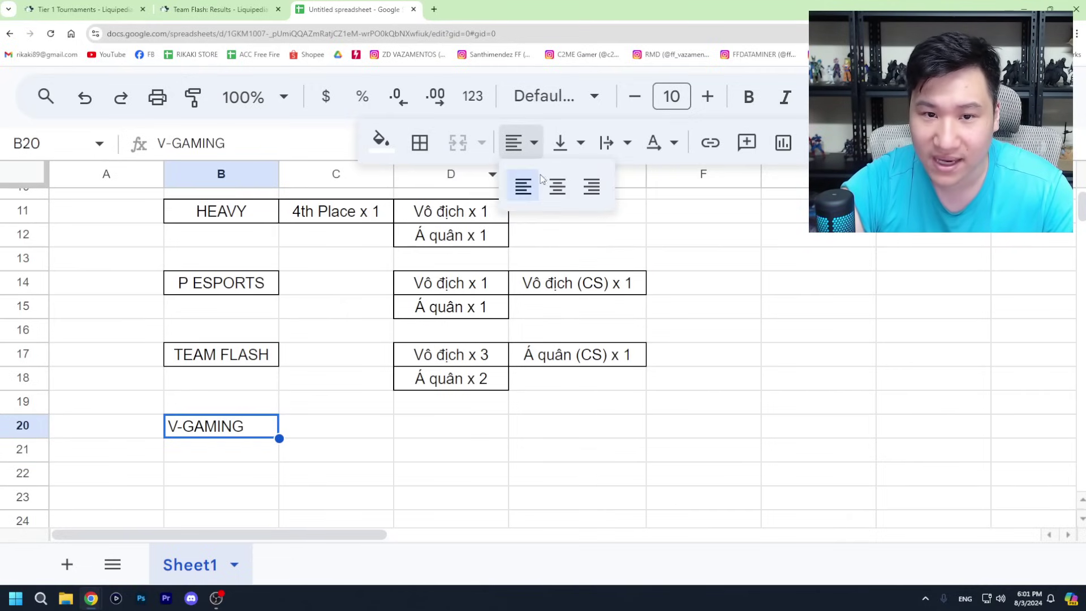
click(555, 185)
click(714, 418)
Step: Look up V Gaming's team page on Liquipedia and open its extended list of results
click(218, 9)
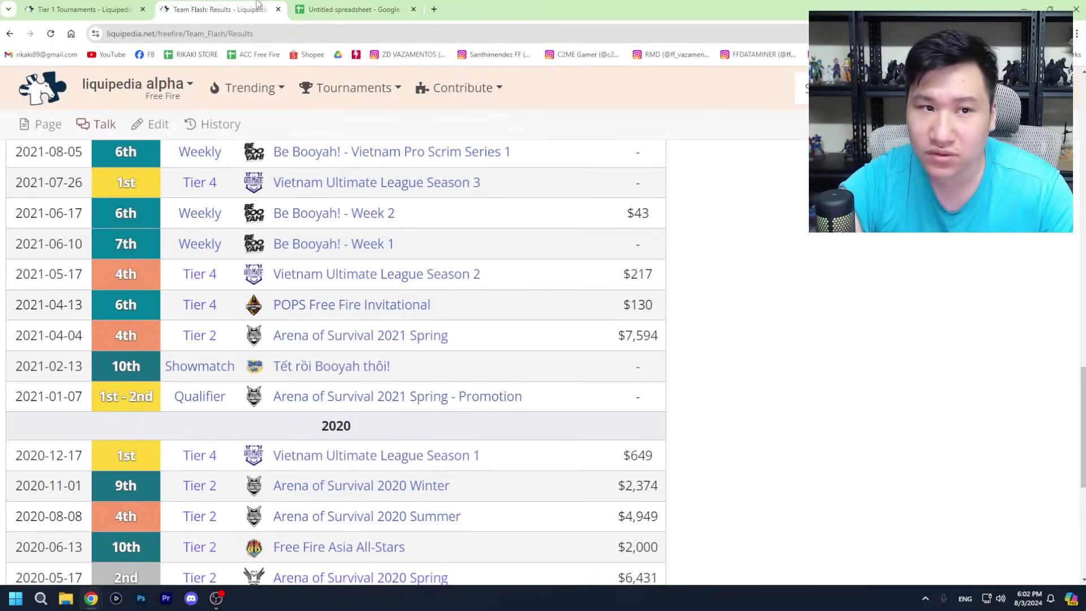
scroll(586, 394, up, 7)
scroll(586, 394, up, 10)
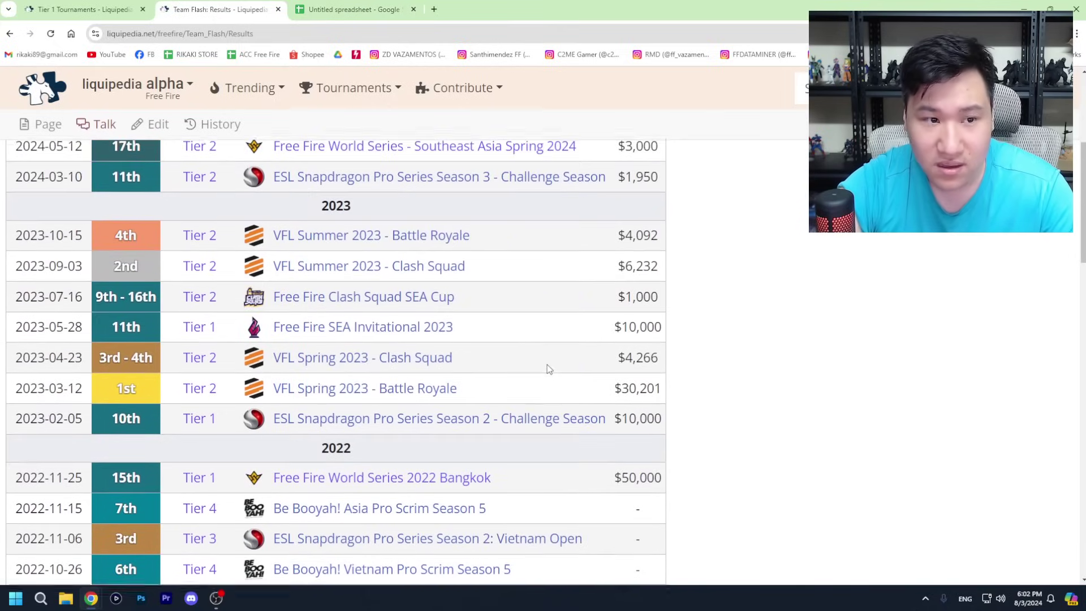
scroll(553, 347, up, 4)
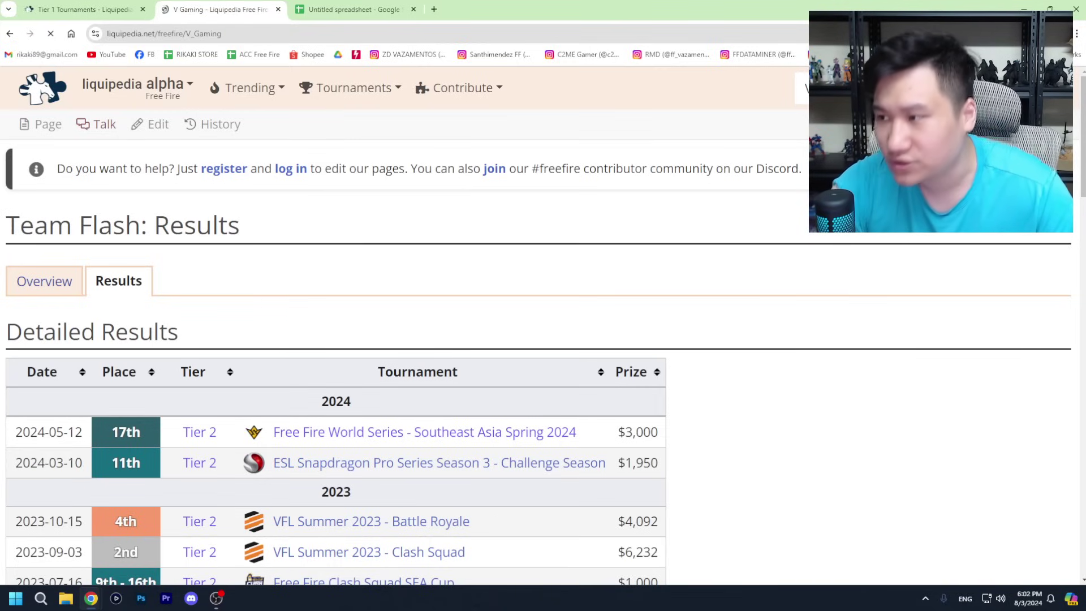
scroll(775, 235, down, 3)
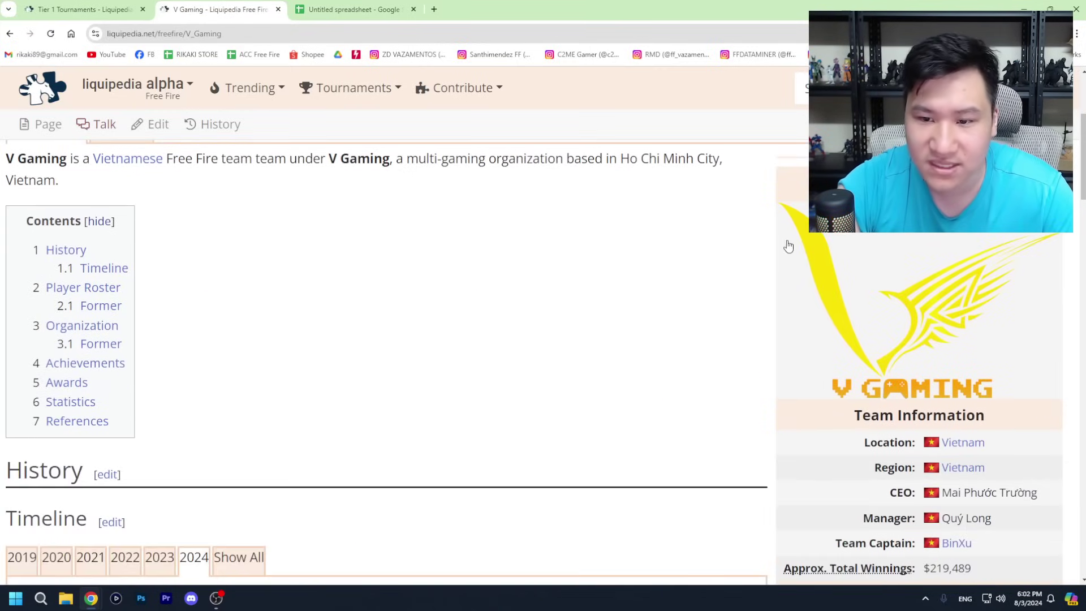
scroll(566, 266, down, 10)
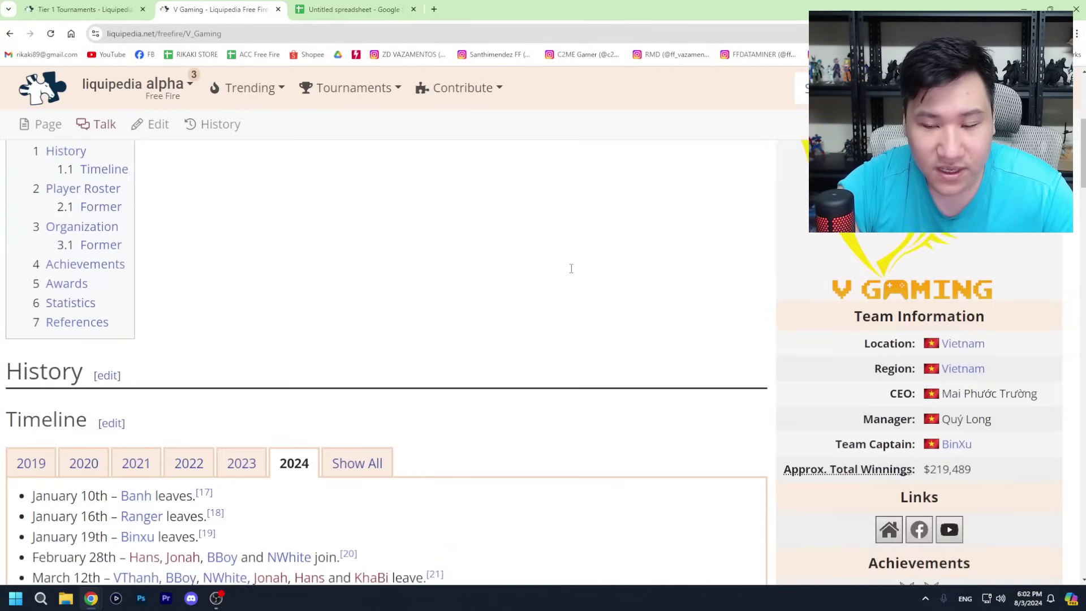
scroll(373, 275, down, 15)
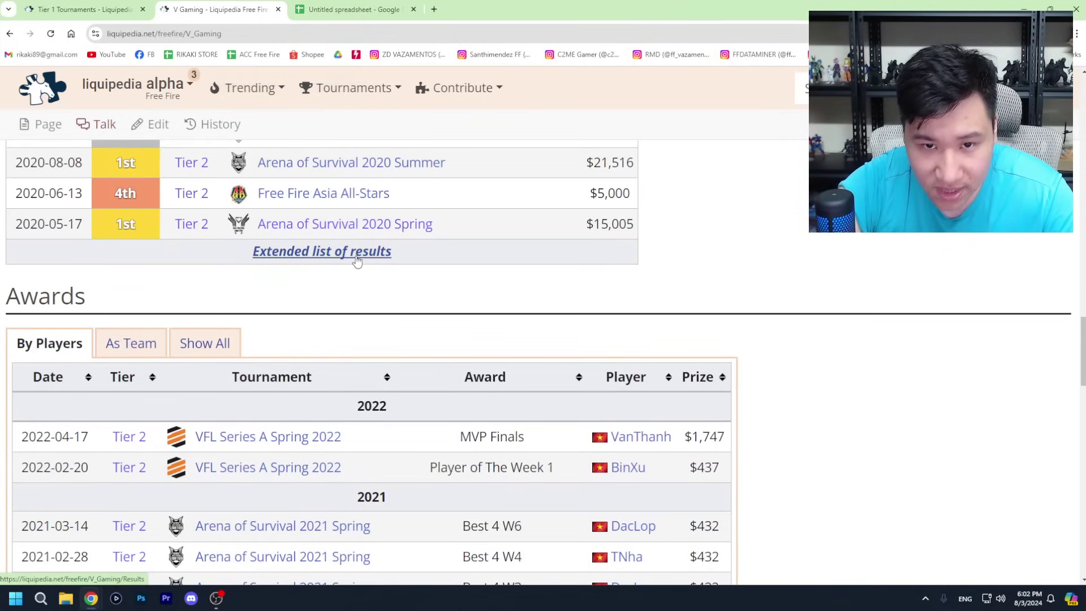
click(356, 255)
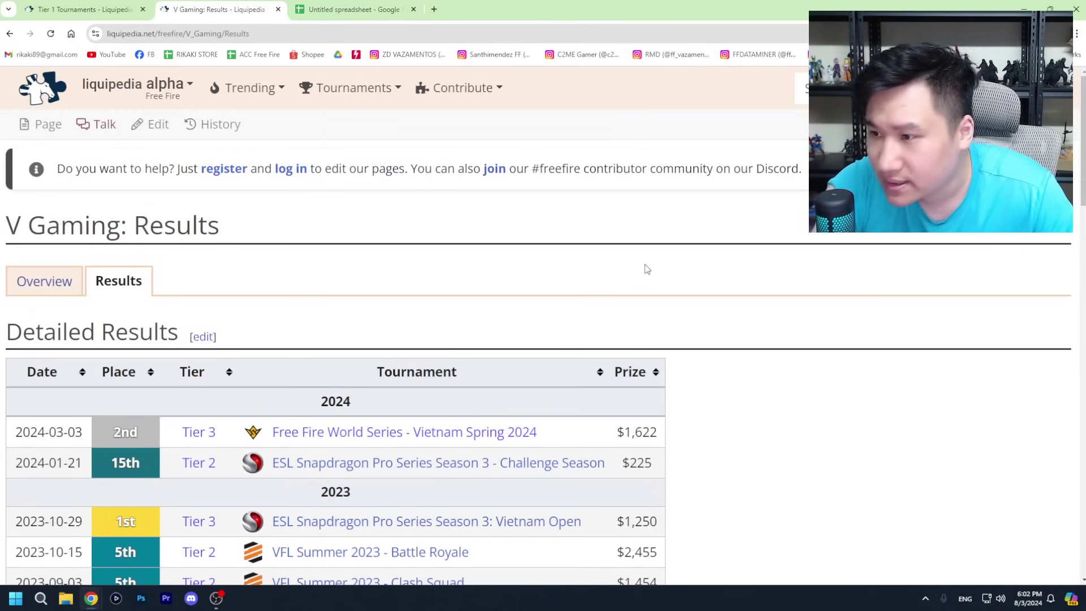
Step: Review V Gaming's tournament placements for 2024 and 2023 in the detailed results
key(ctrl+minus)
key(ctrl+minus)
key(ctrl+minus)
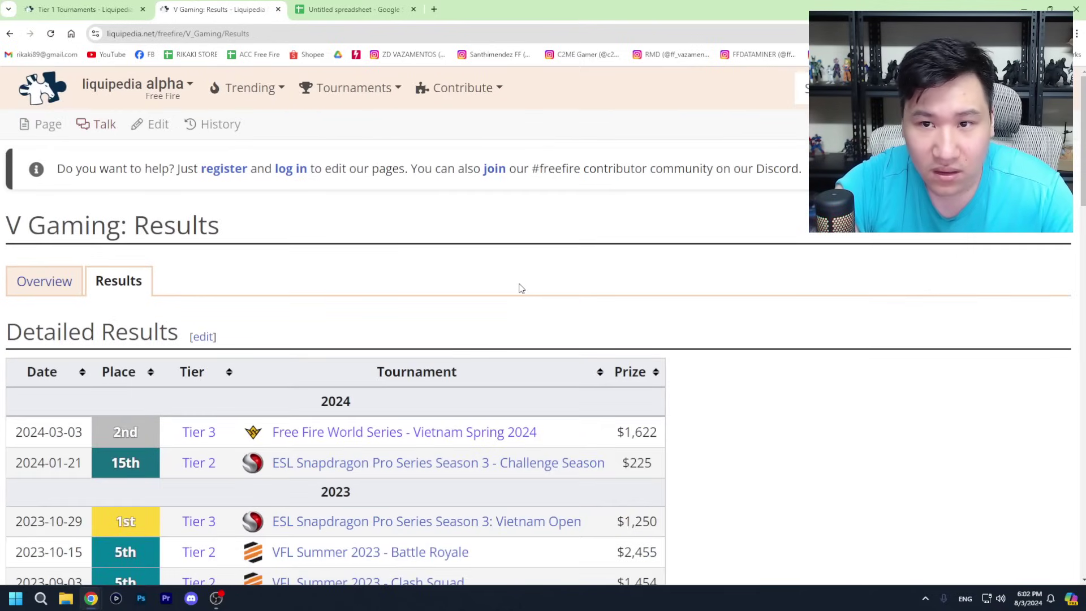
key(ctrl+plus)
key(ctrl+plus)
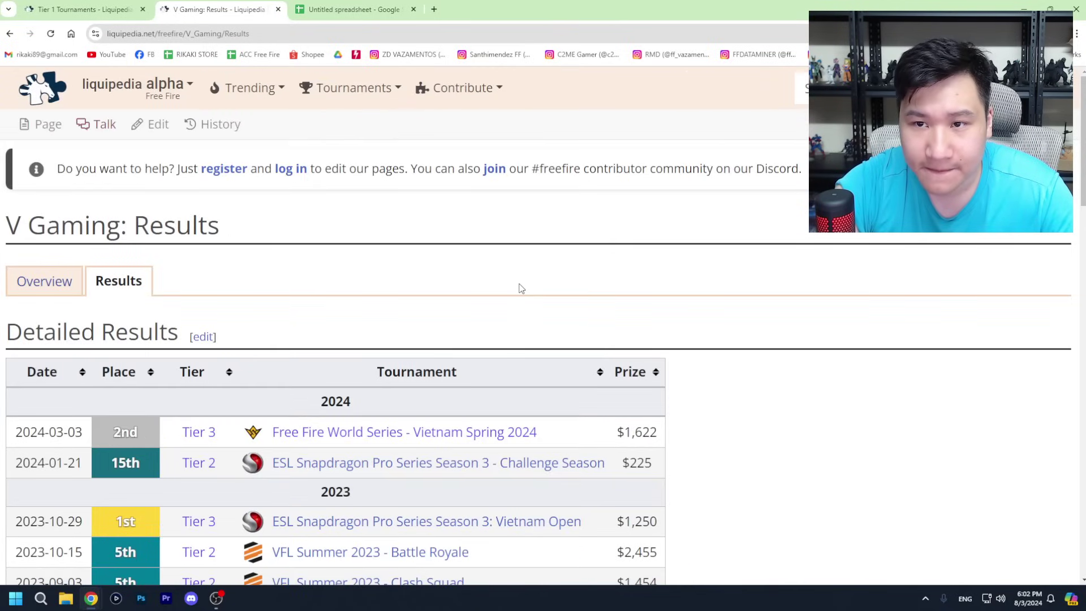
scroll(521, 288, down, 4)
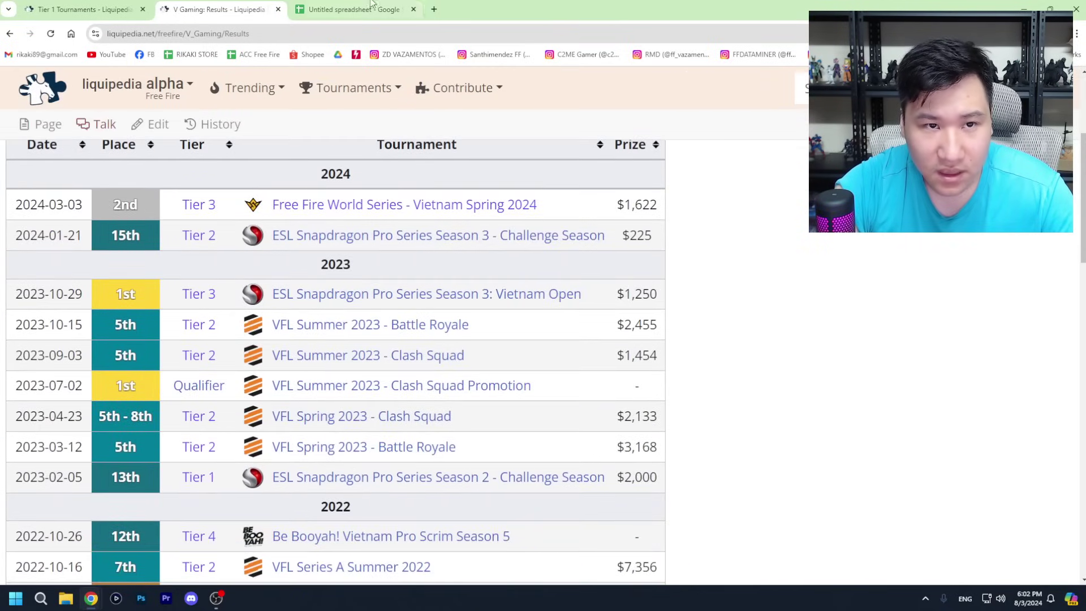
Step: Return to the spreadsheet and add the note "(?) KOFF 2019" in column G of the P ESPORTS row
key(ctrl+Tab)
scroll(331, 351, up, 1)
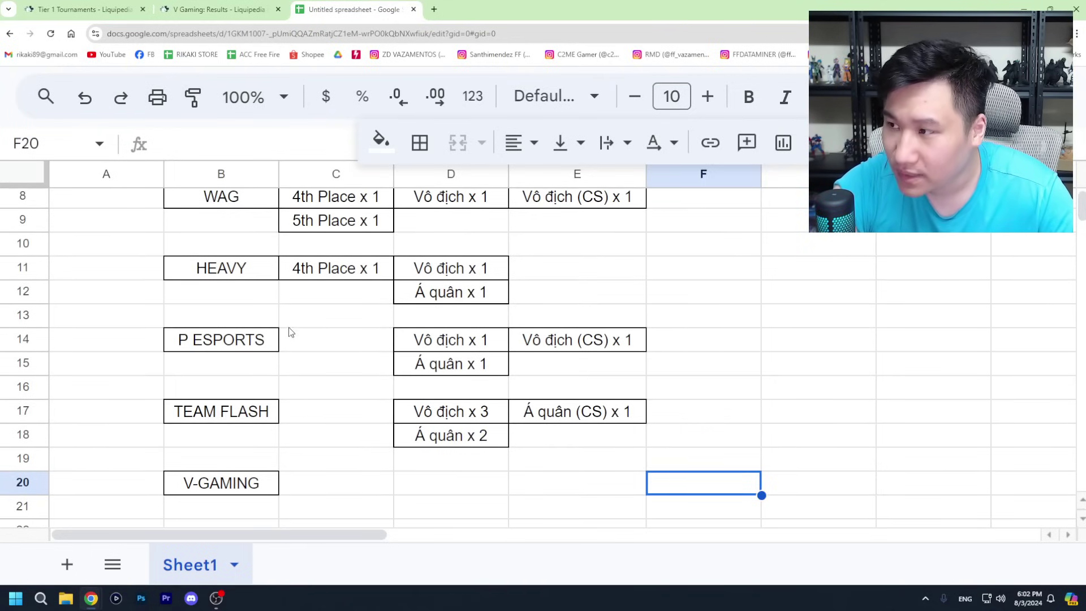
click(782, 339)
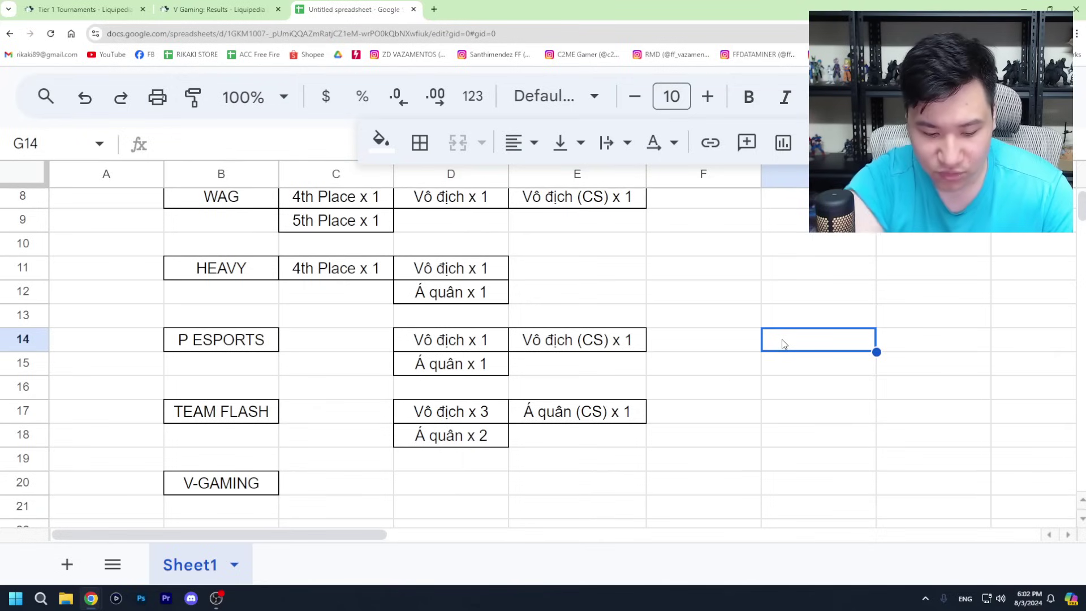
text((?))
text( KOFF 2019)
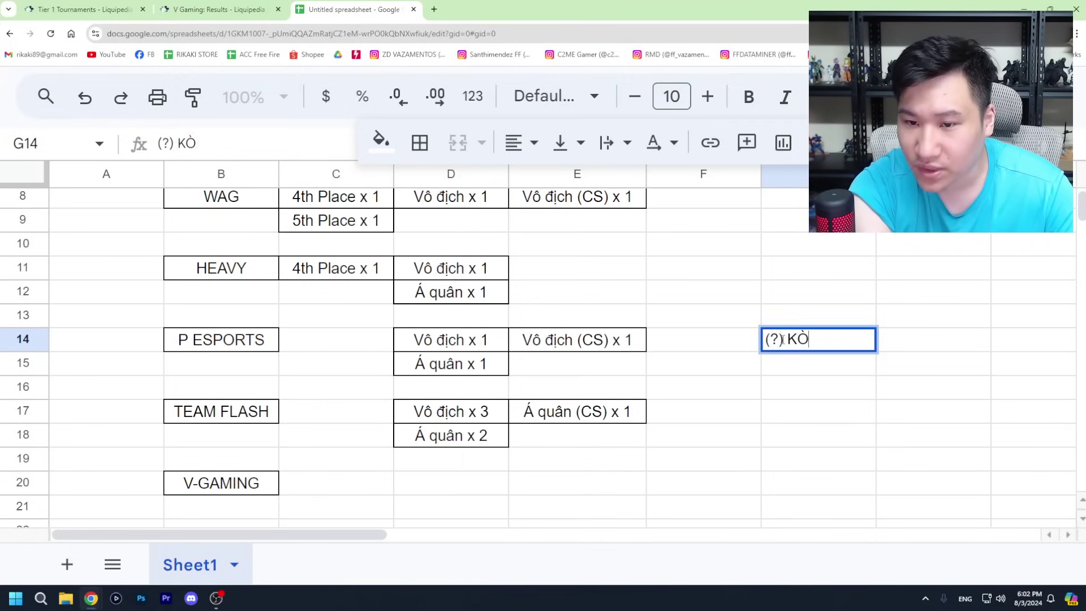
key(Return)
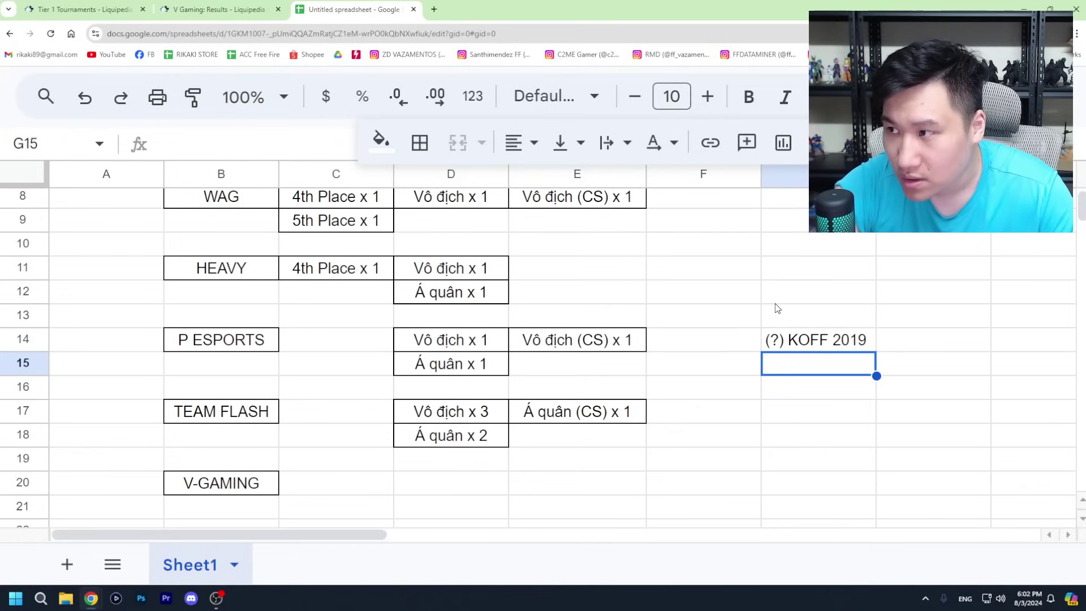
drag(823, 346, 278, 339)
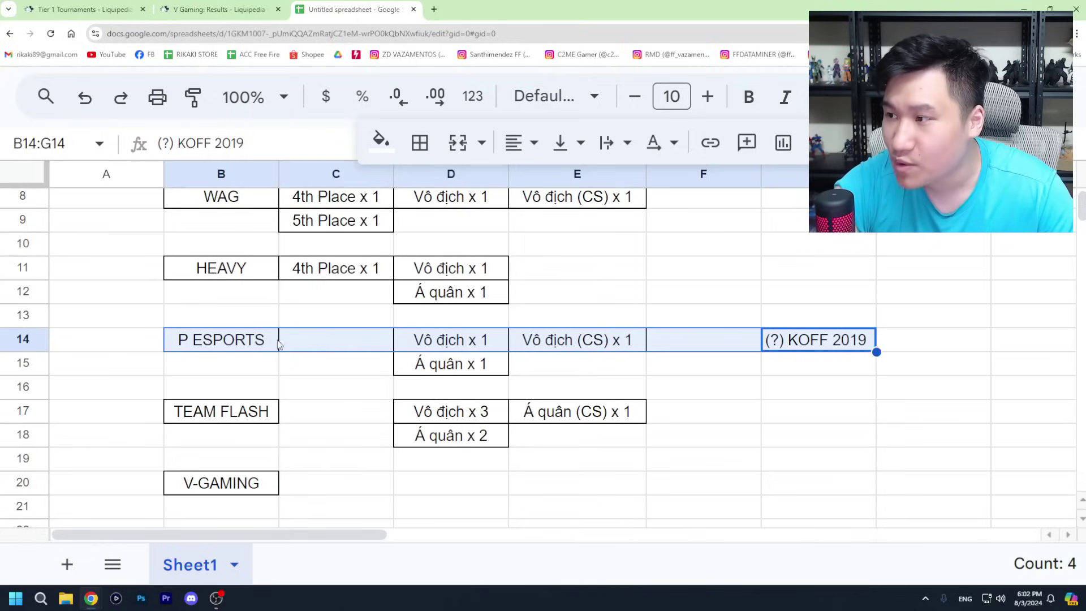
click(690, 430)
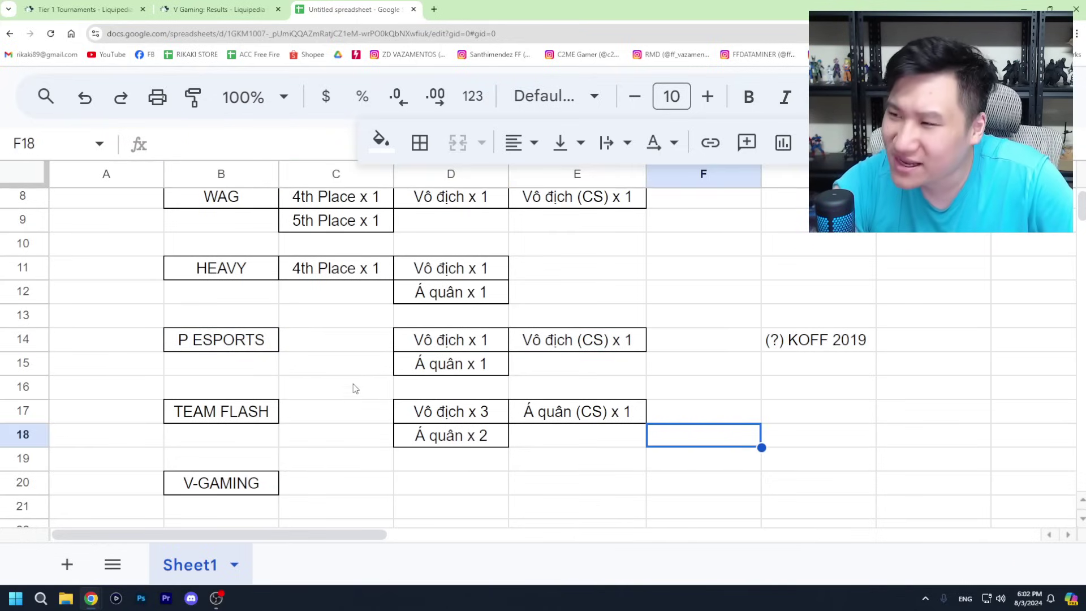
Step: Go through V Gaming's Liquipedia placements from 2022 back to 2019, looking for Tier 1 and Tier 2 achievements
click(223, 10)
scroll(353, 406, down, 10)
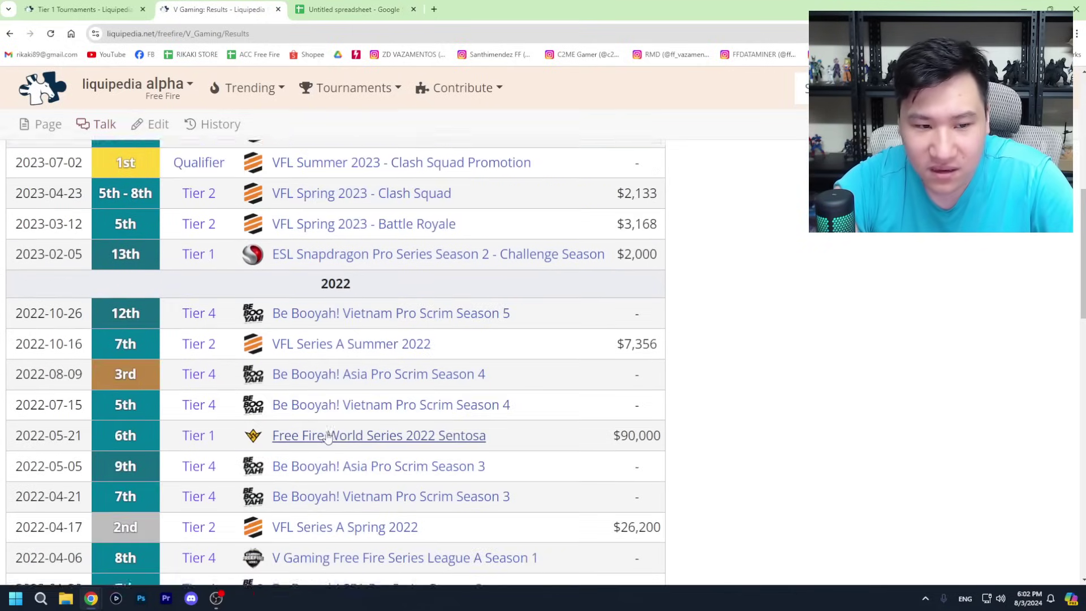
scroll(353, 406, down, 10)
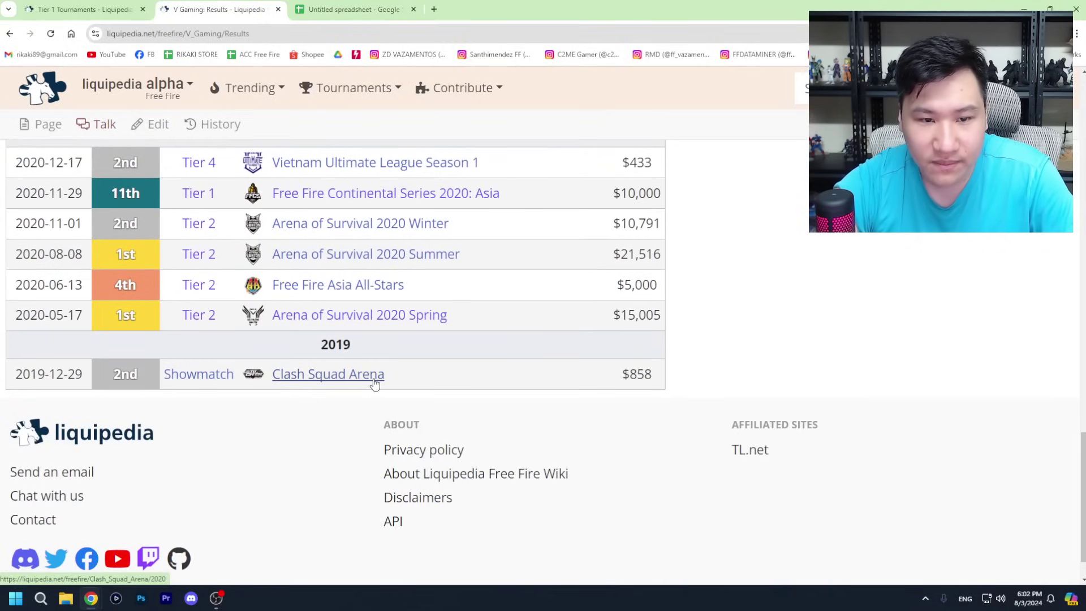
scroll(376, 378, up, 1)
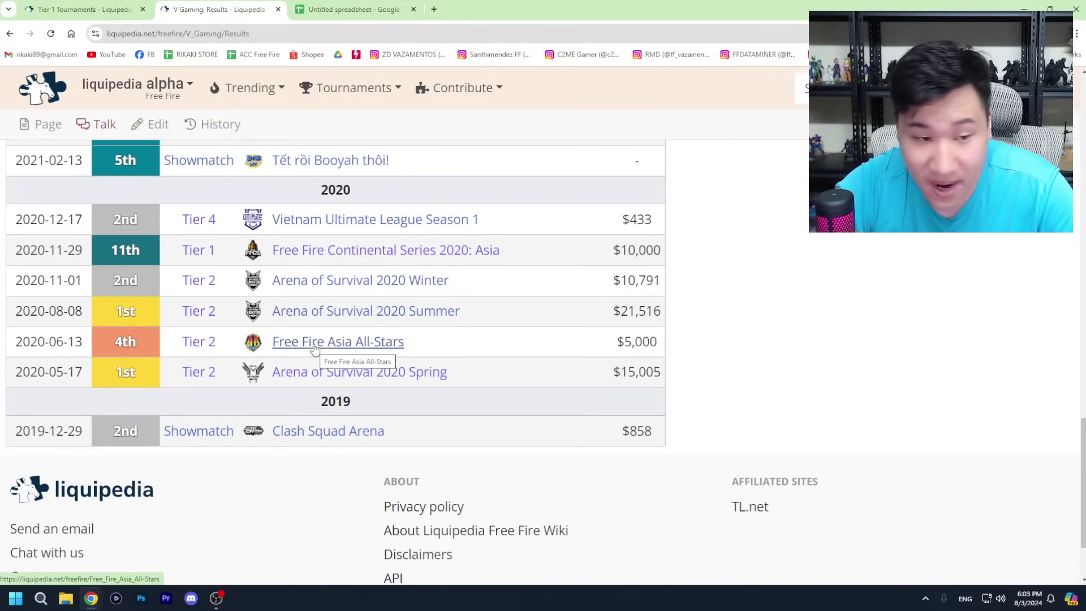
scroll(309, 351, up, 1)
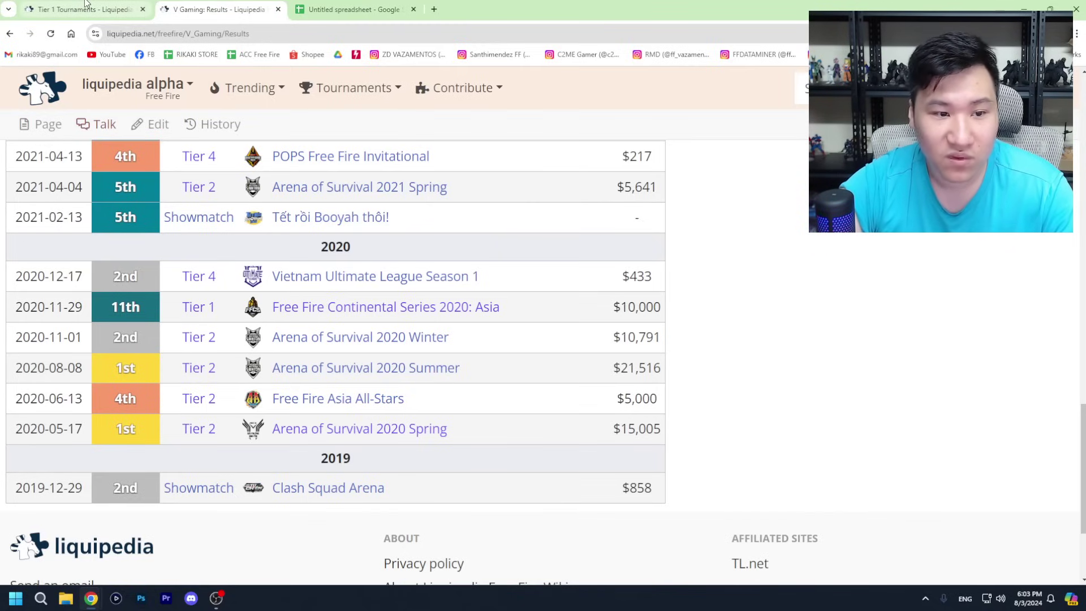
Step: Enter "Vô địch x 2" and "Á quân x 1" as V-GAMING's Tier 2 achievements in cells D20 and D21
click(350, 10)
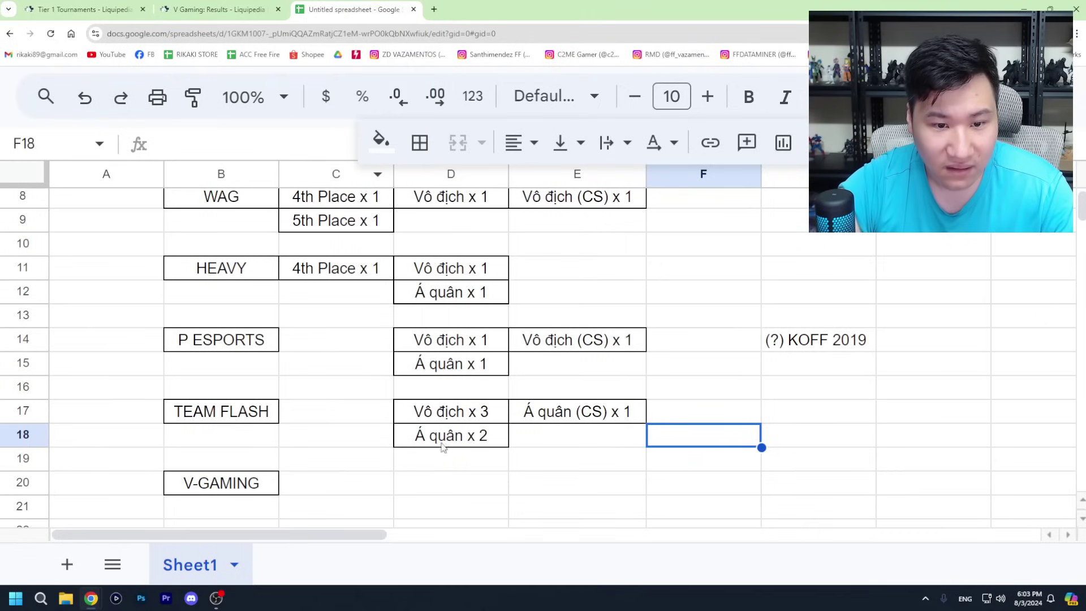
click(444, 491)
double_click(441, 486)
text(Voo ddichj )
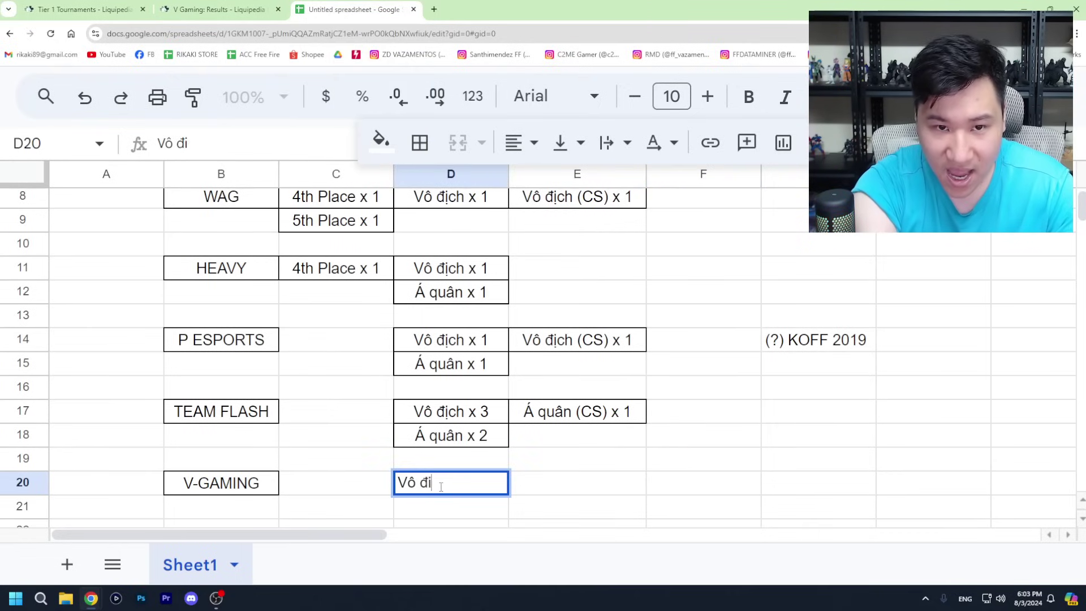
text(x 2)
key(Return)
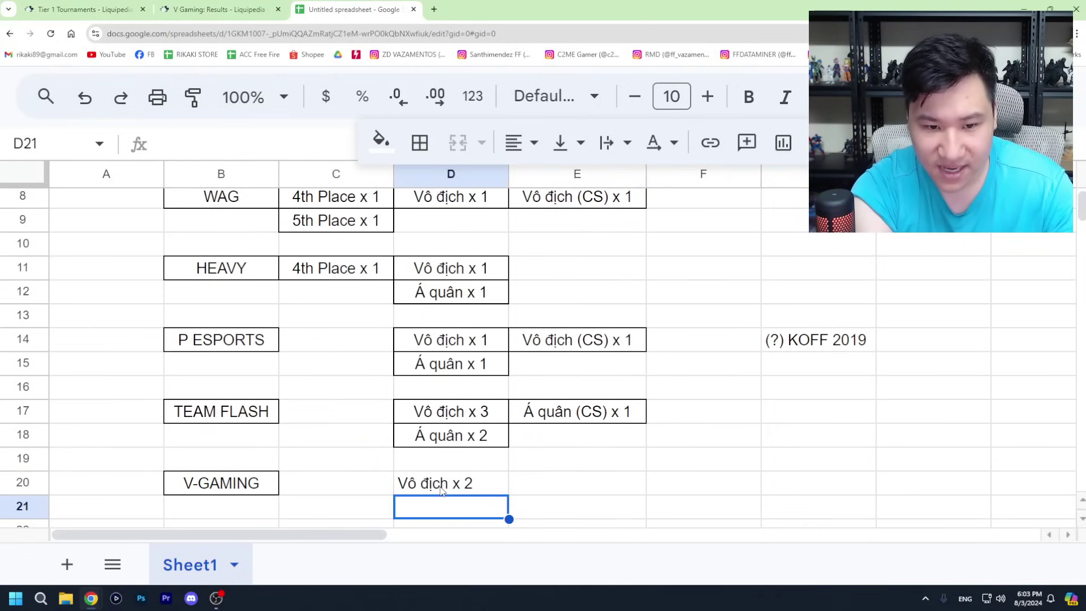
text(As quaan x 1)
key(Return)
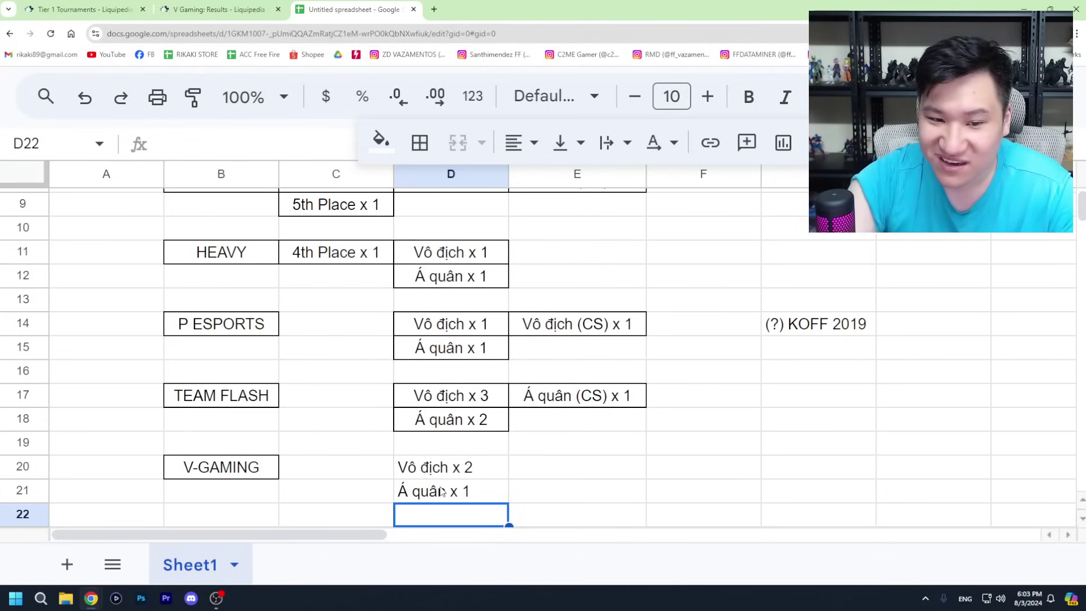
Step: Center V-GAMING's two Tier 2 entries horizontally and add borders on all sides of their cells
drag(442, 467, 442, 490)
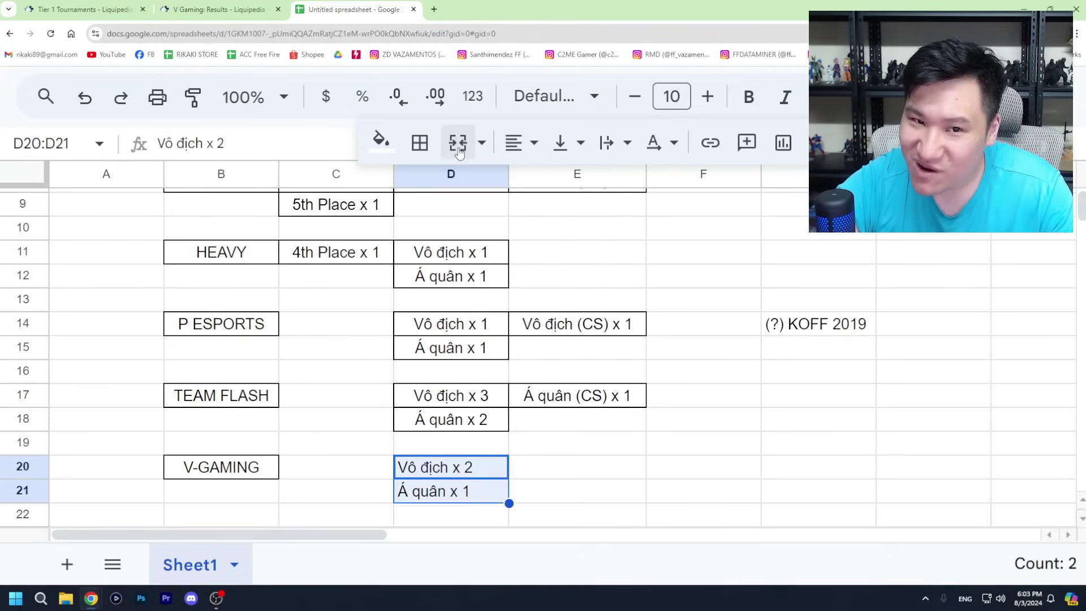
click(512, 144)
click(557, 186)
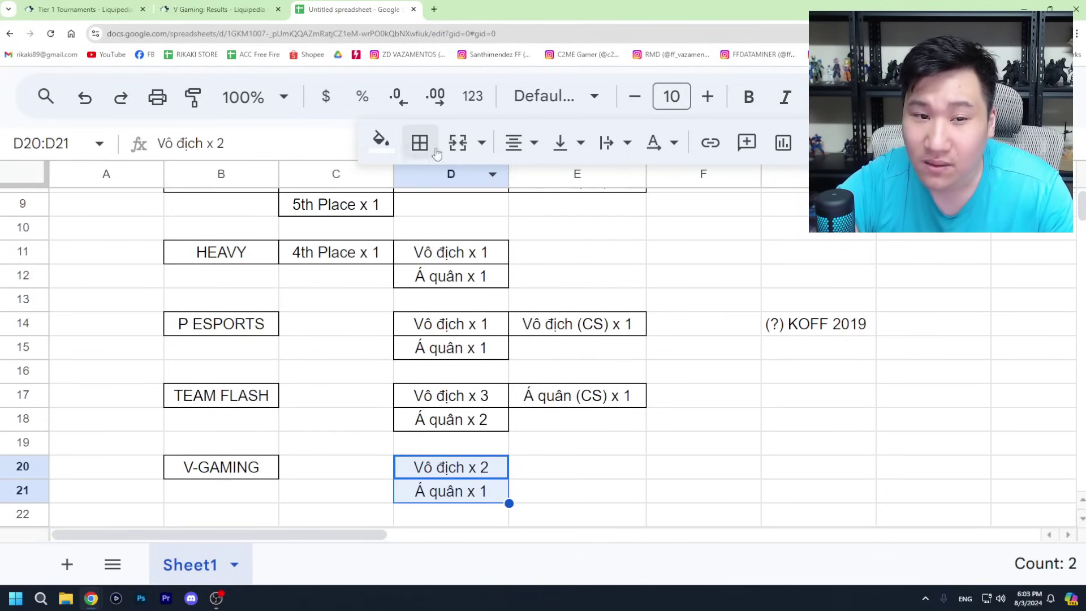
click(420, 143)
click(431, 189)
Step: Go back through V Gaming's Liquipedia results from 2020 up to 2022, checking the Tier 1 and Tier 2 placements
click(568, 457)
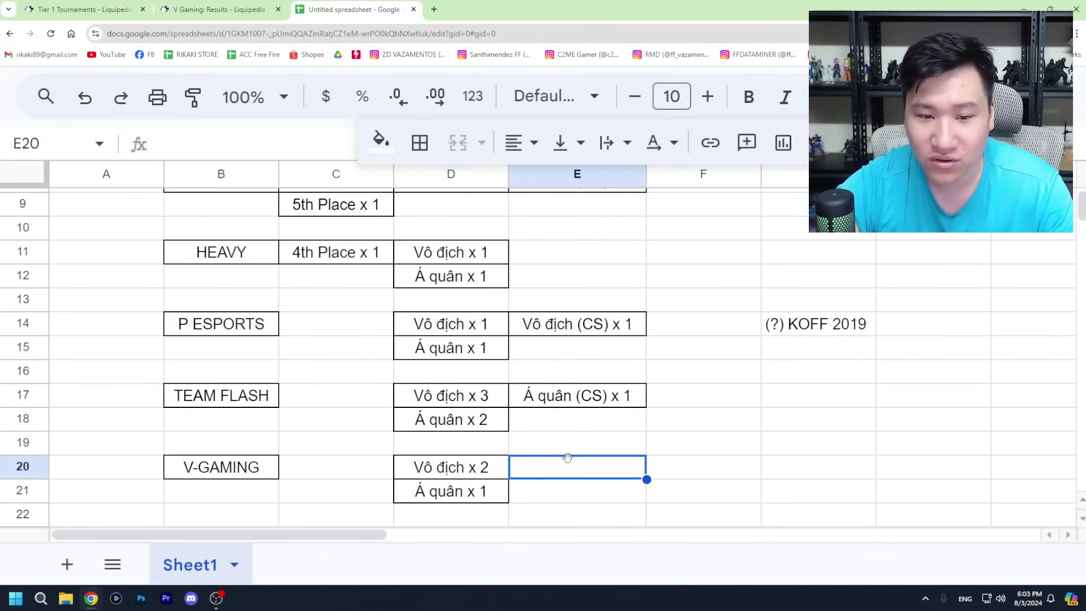
click(255, 6)
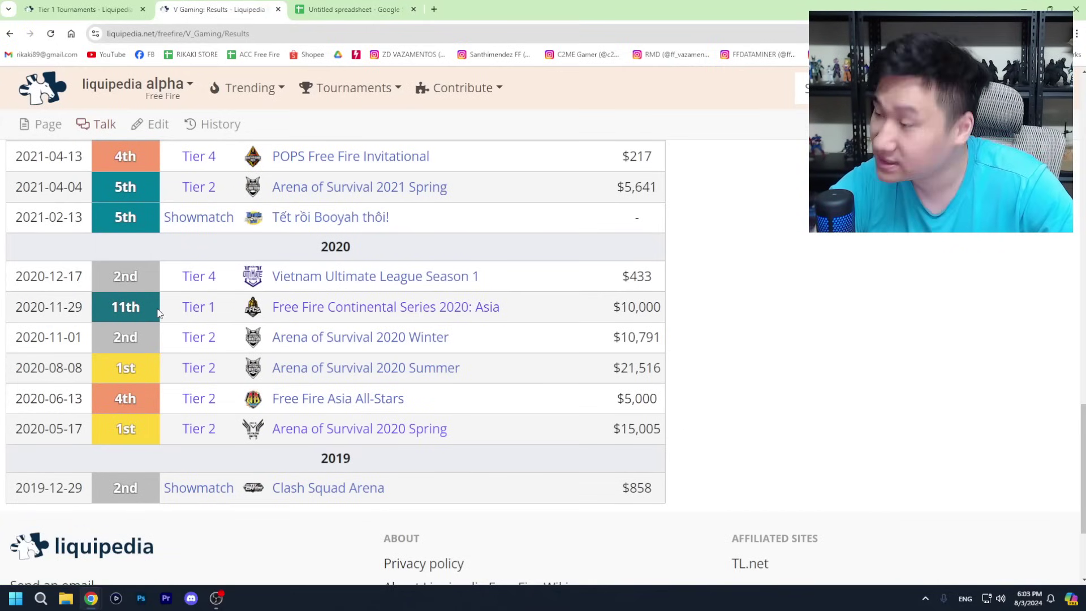
scroll(351, 334, up, 1)
scroll(414, 356, up, 1)
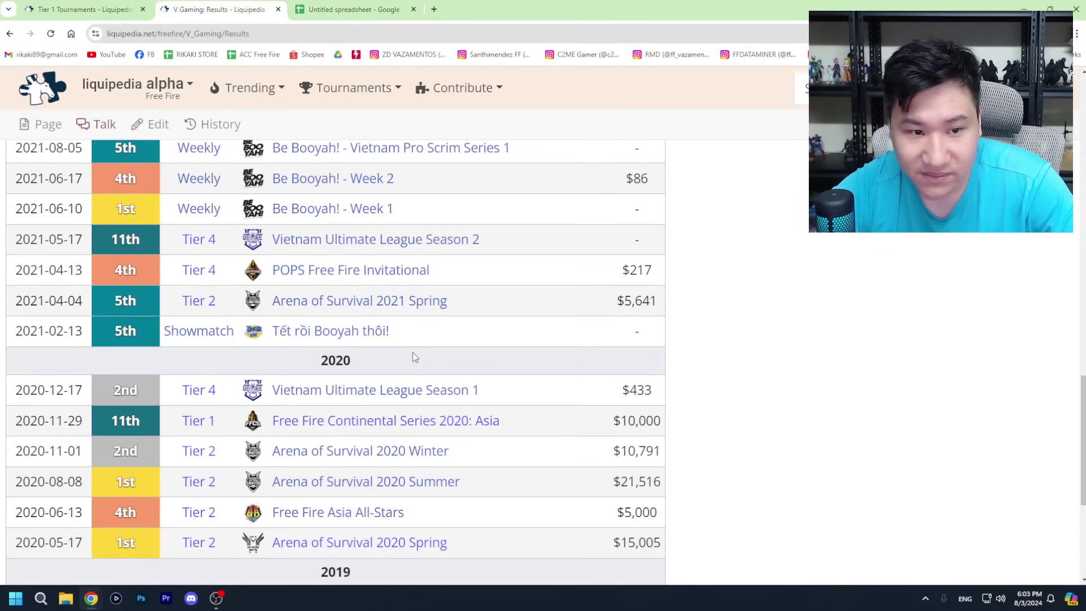
scroll(415, 356, up, 1)
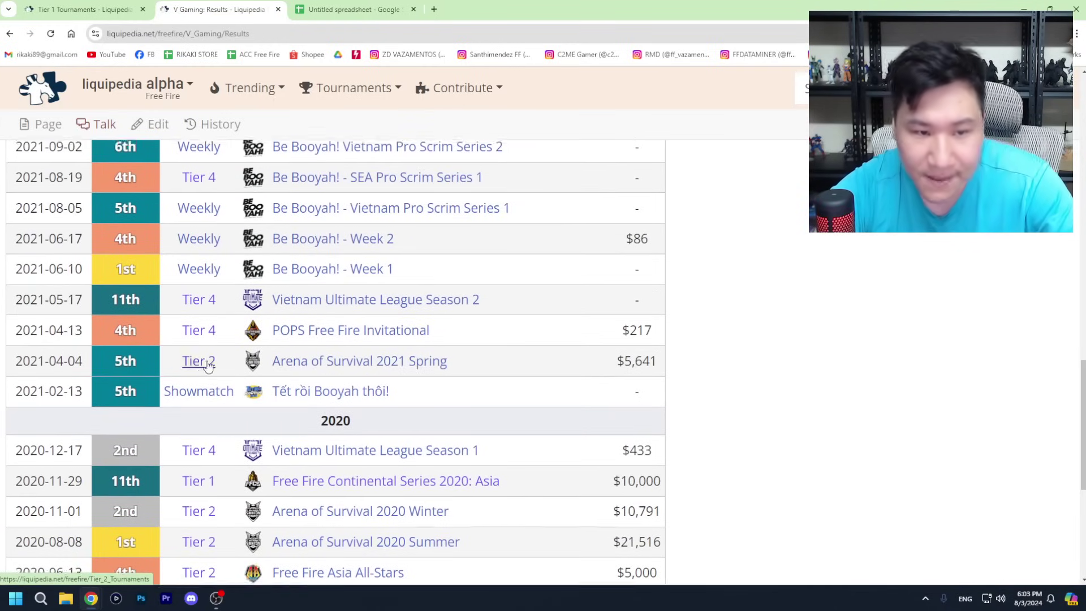
scroll(208, 364, up, 1)
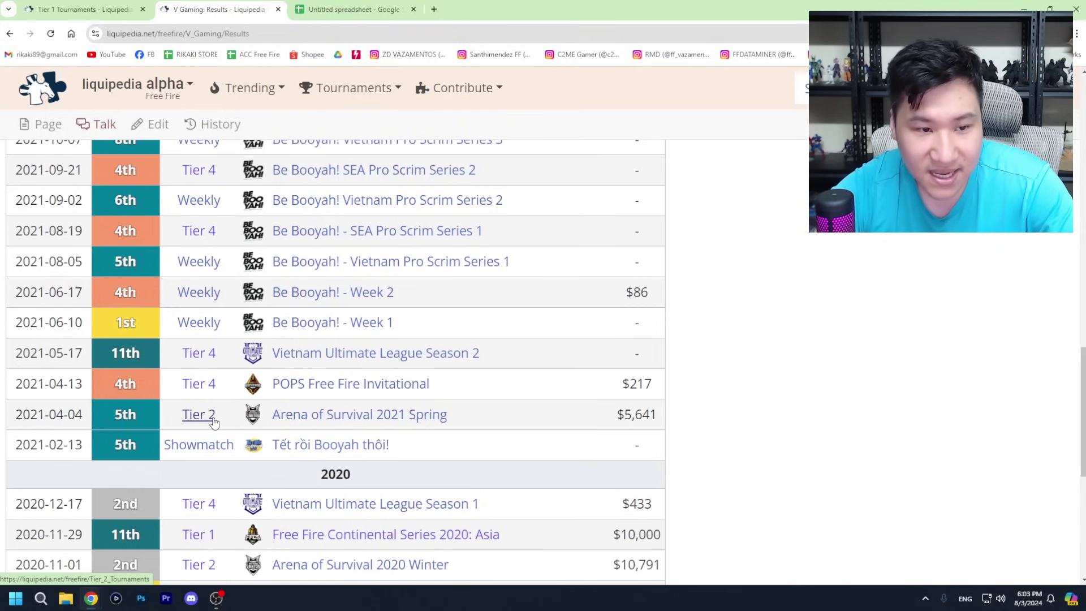
scroll(214, 422, up, 2)
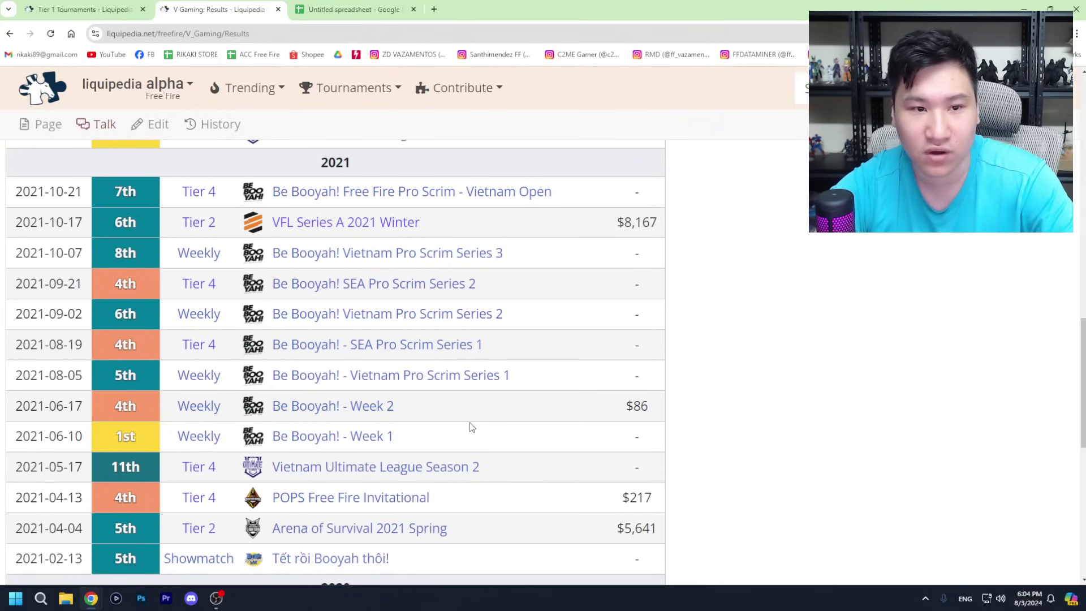
scroll(333, 215, up, 1)
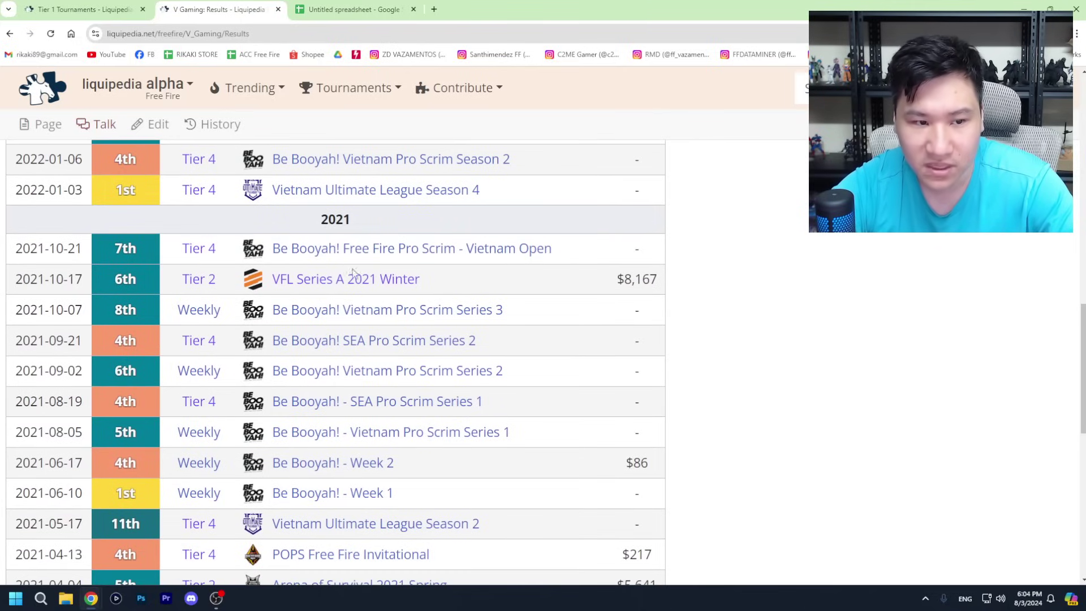
scroll(374, 447, up, 2)
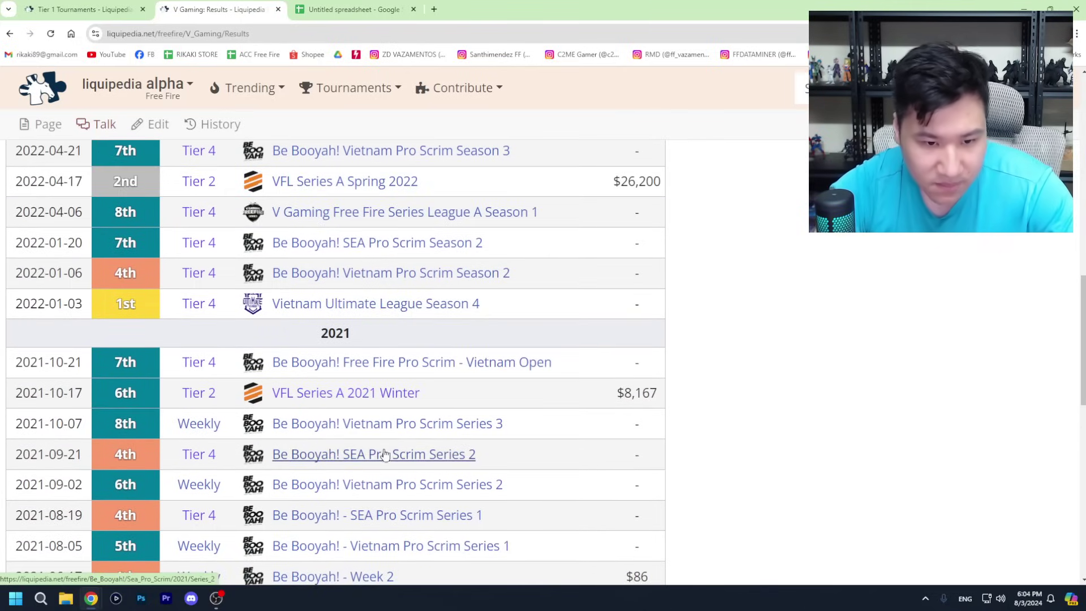
scroll(385, 454, up, 4)
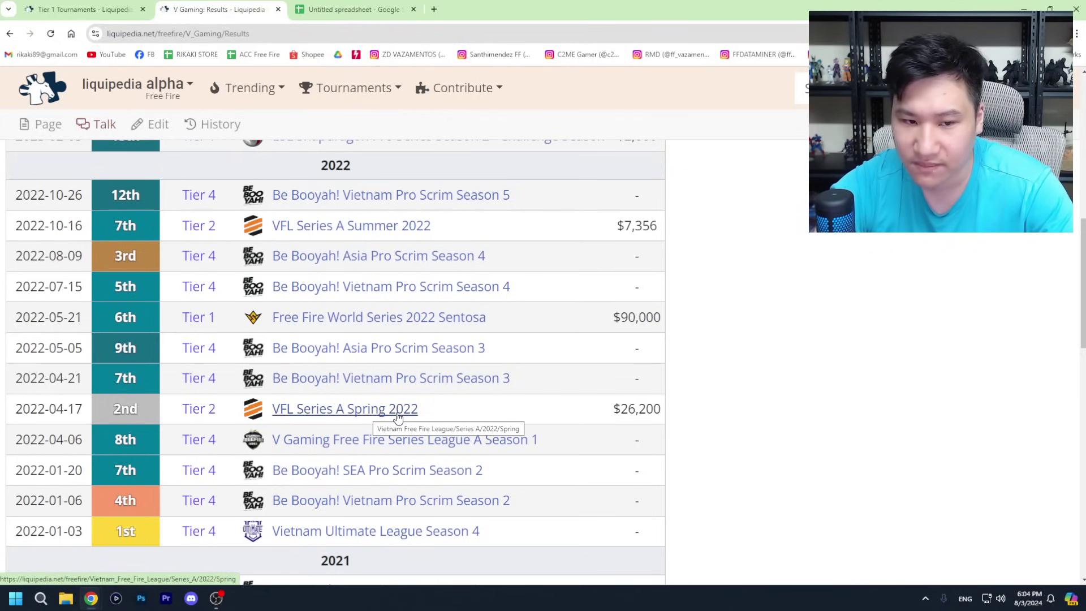
Step: Return to the spreadsheet and change V-GAMING's Tier 2 runner-up entry in cell D21 to "Á quân x 2"
click(354, 9)
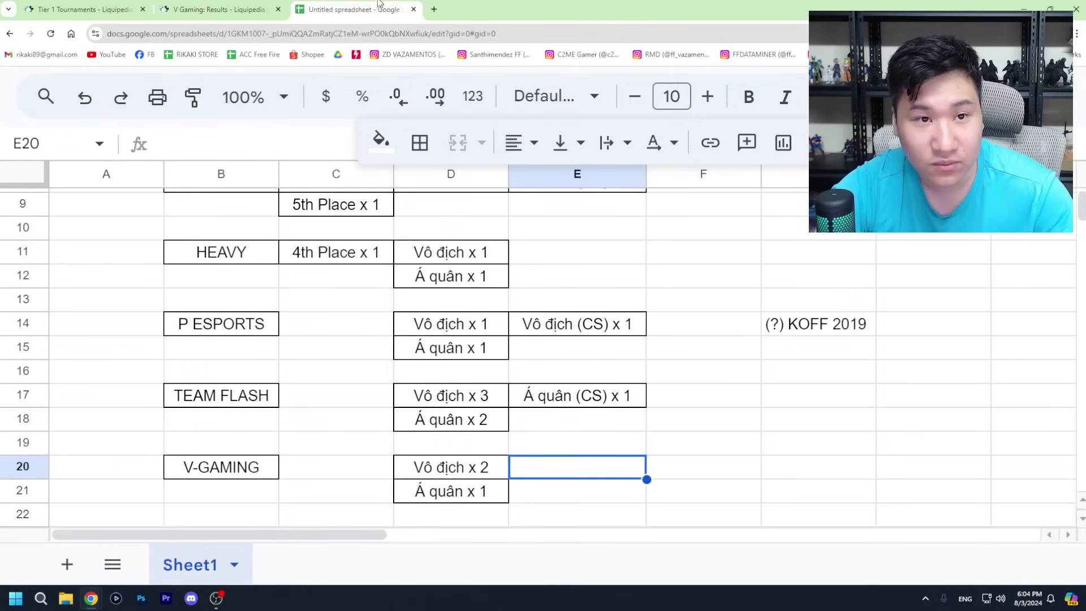
click(488, 491)
double_click(484, 490)
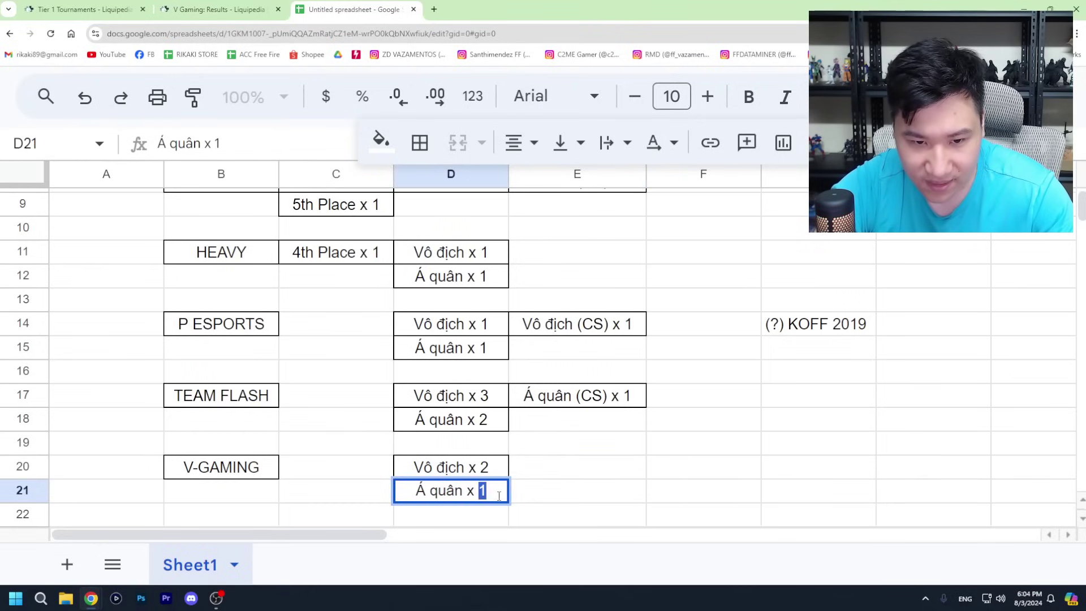
text(2)
click(710, 504)
Step: Check V Gaming's 2022 Tier 1 placement on Liquipedia and enter "6th Place x 1" in cell C20 of the spreadsheet
click(241, 5)
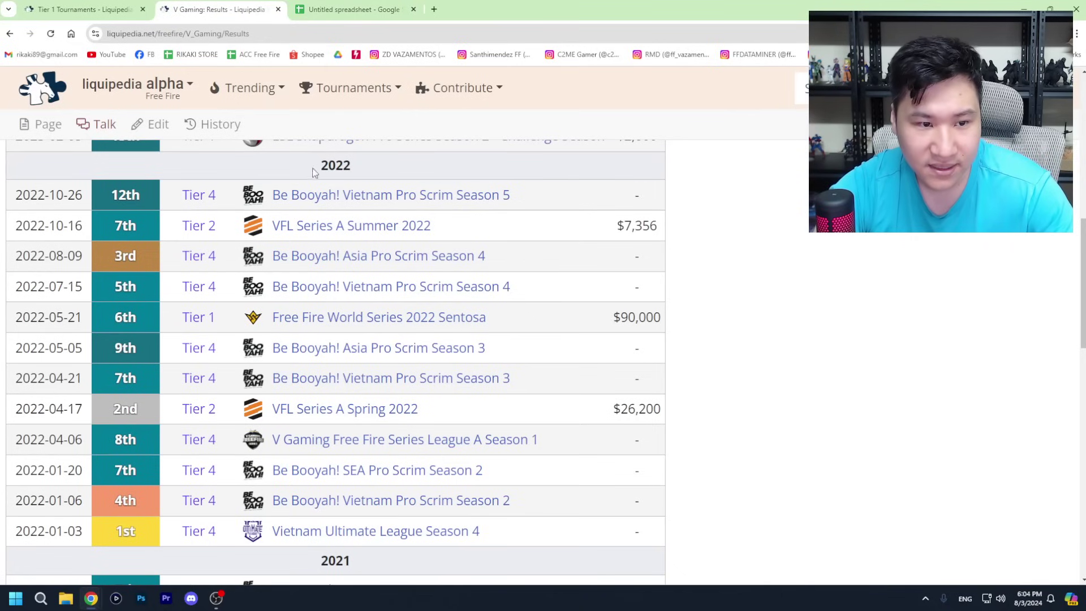
scroll(299, 378, up, 1)
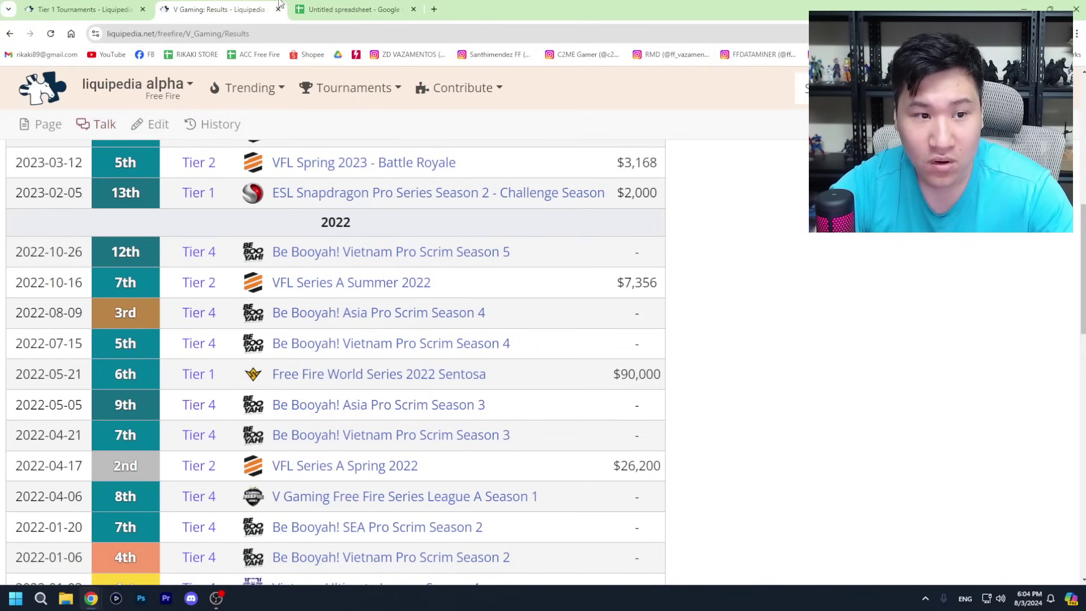
click(349, 6)
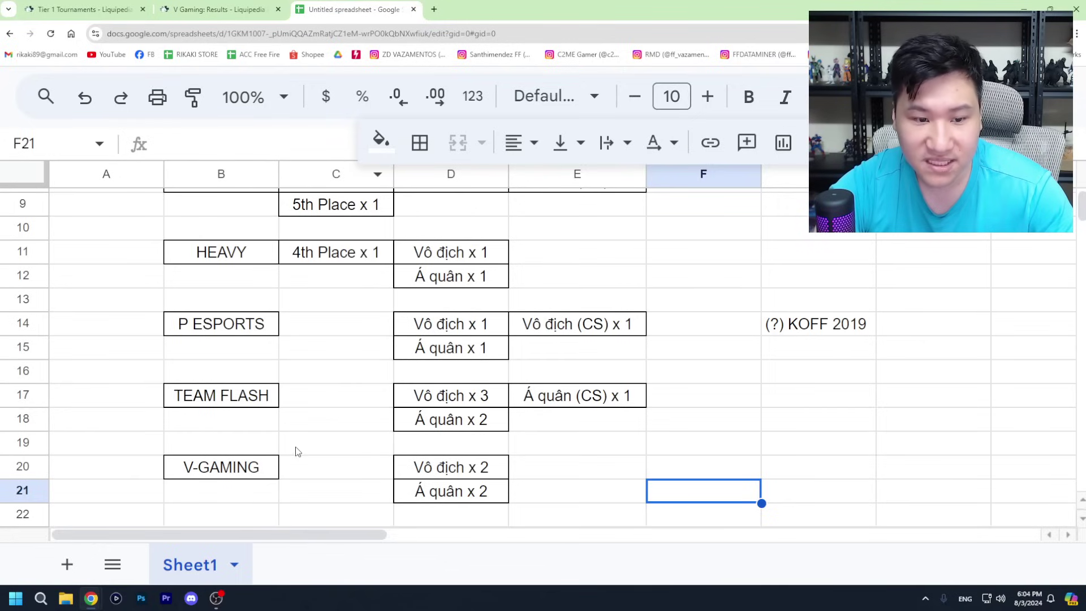
click(315, 459)
text(6th )
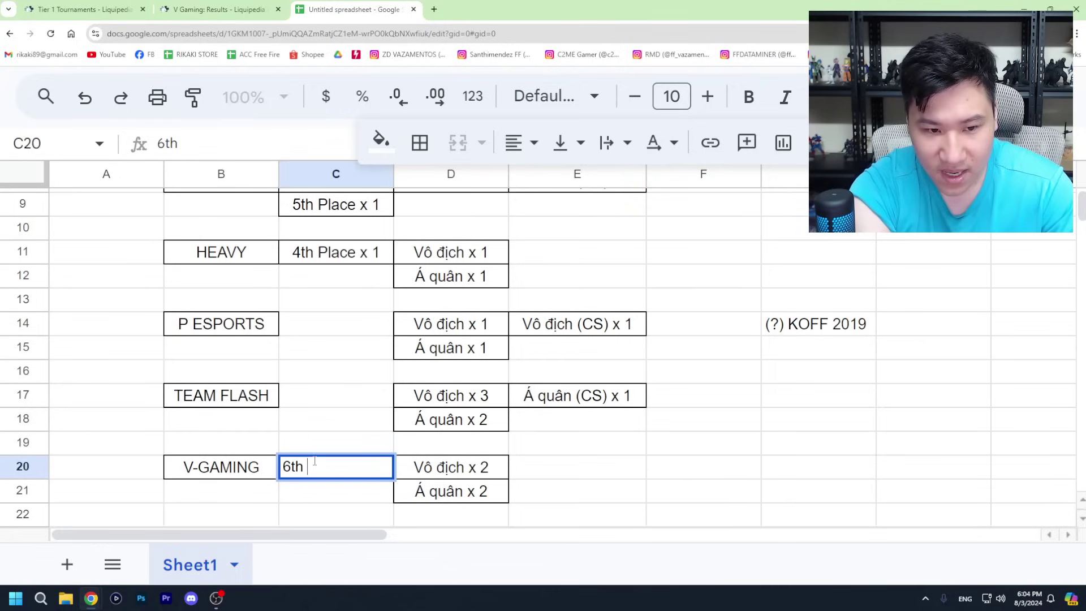
text(Palce x1)
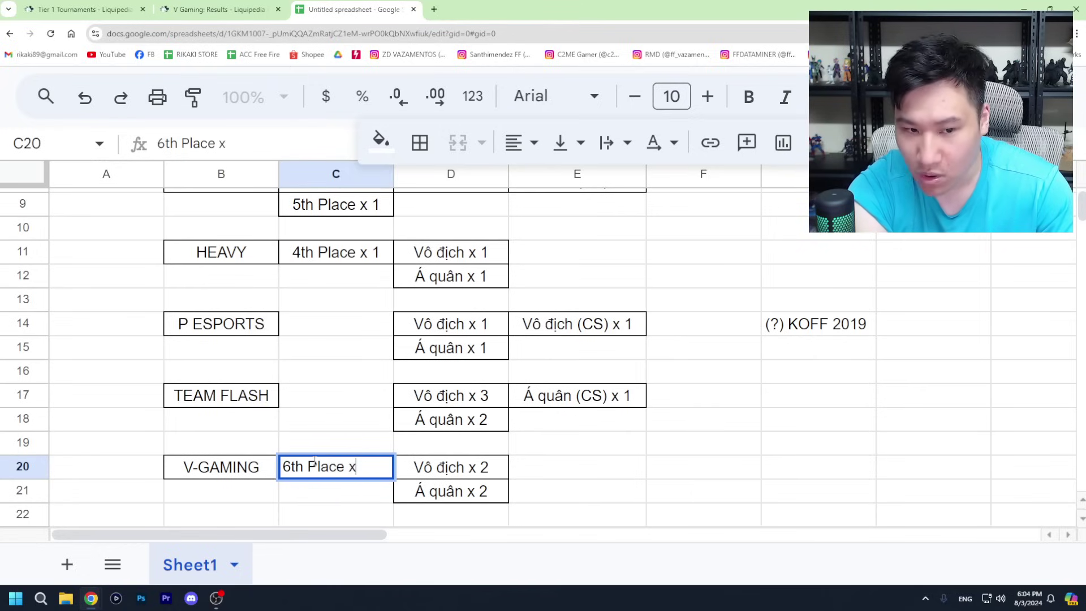
key(Return)
double_click(339, 467)
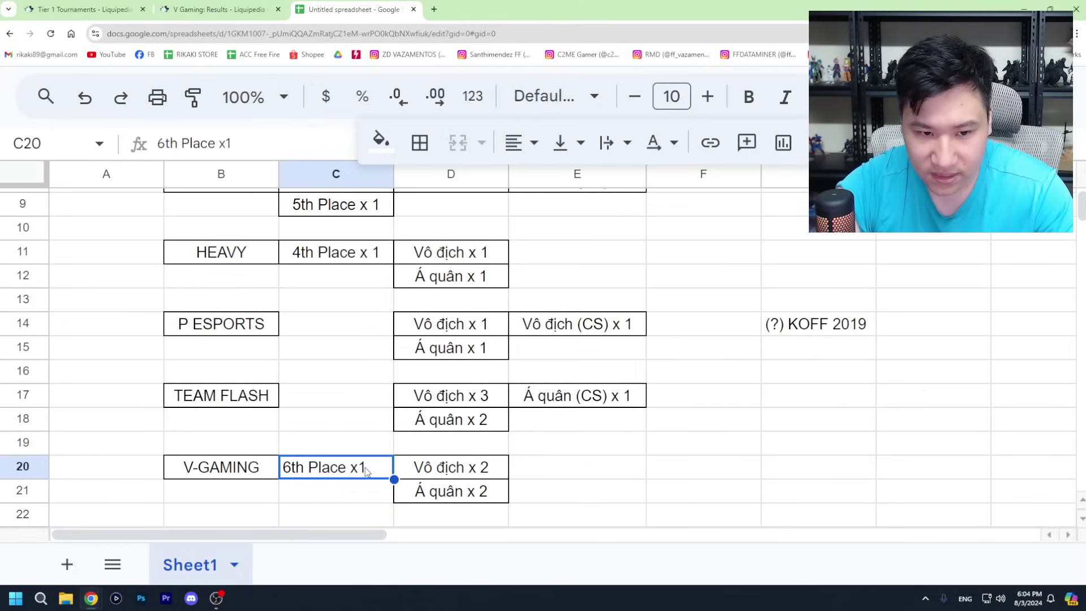
key(Left)
click(339, 418)
click(339, 460)
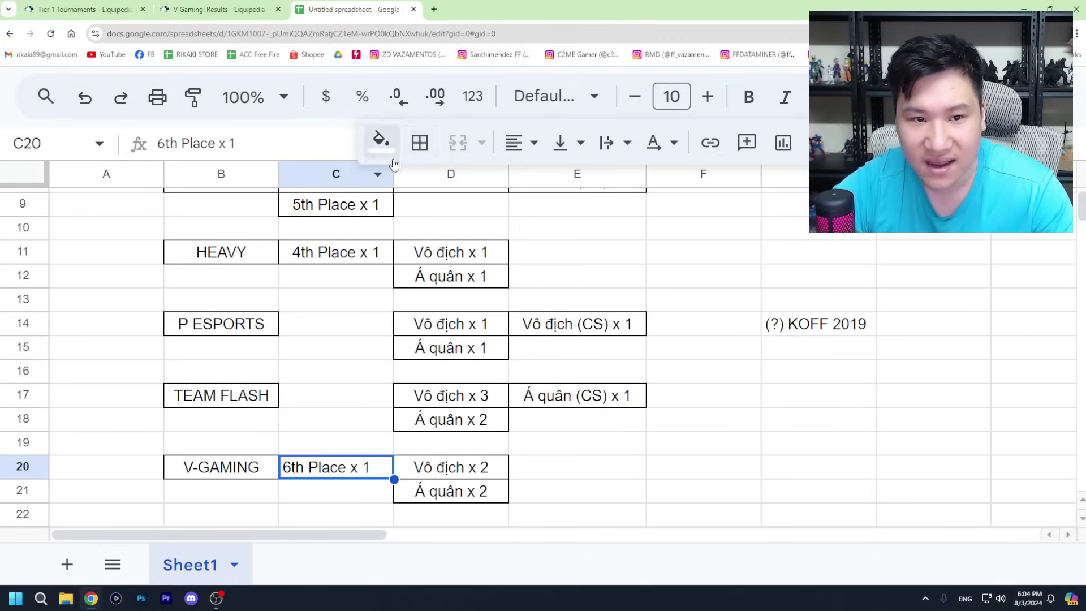
Step: Center V-GAMING's Tier 1 entry in cell C20 horizontally and add borders on all its sides
click(514, 142)
click(558, 187)
click(745, 465)
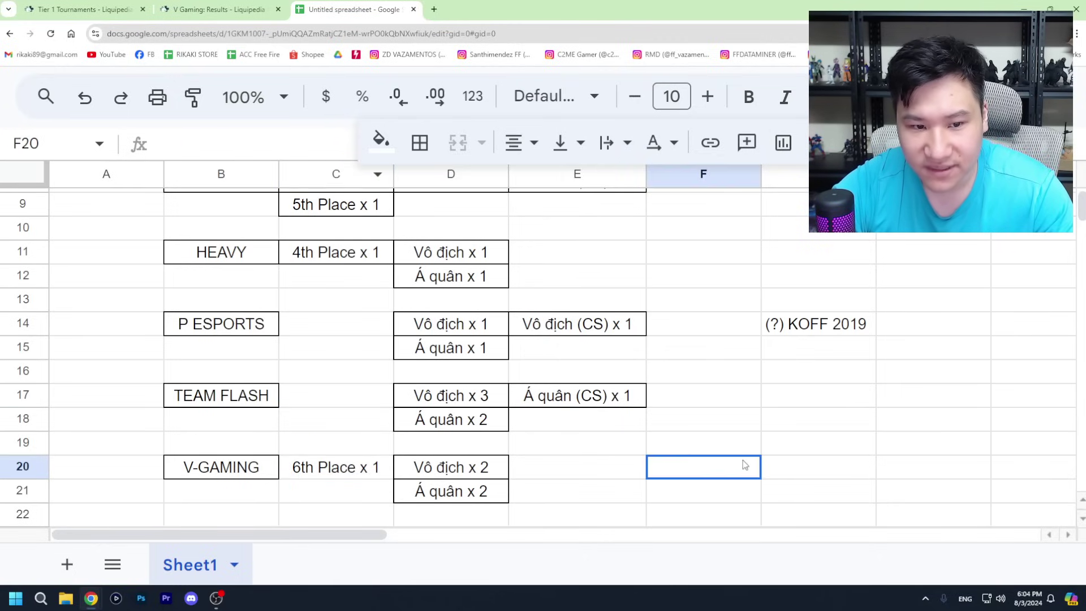
click(379, 461)
click(419, 142)
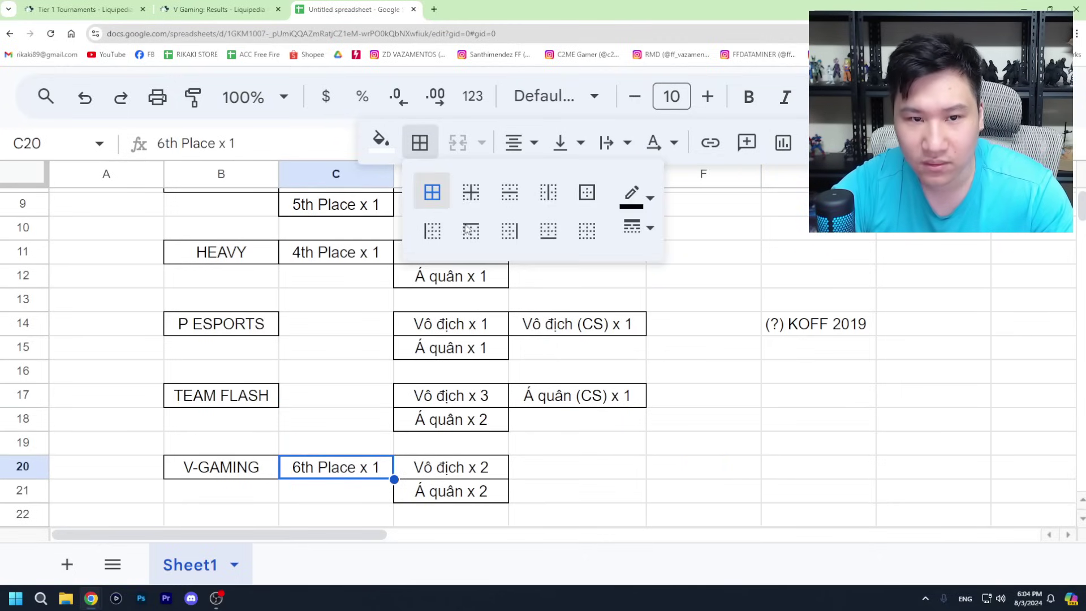
click(768, 474)
Step: Check V Gaming's 2023 and 2024 results on Liquipedia for further Tier 1 and Tier 2 achievements
click(223, 9)
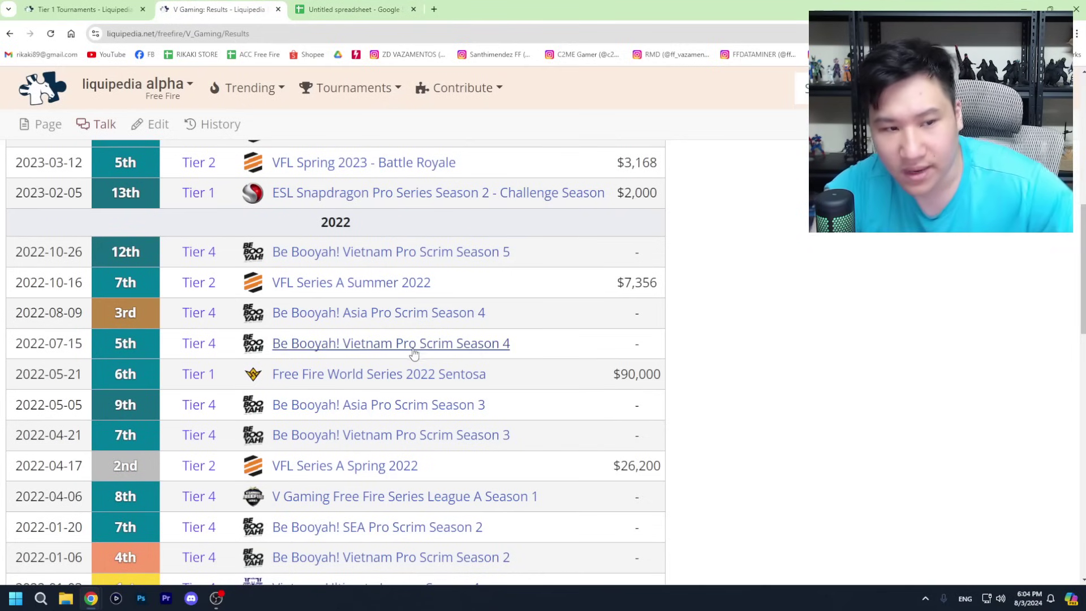
scroll(419, 396, up, 2)
scroll(420, 406, up, 3)
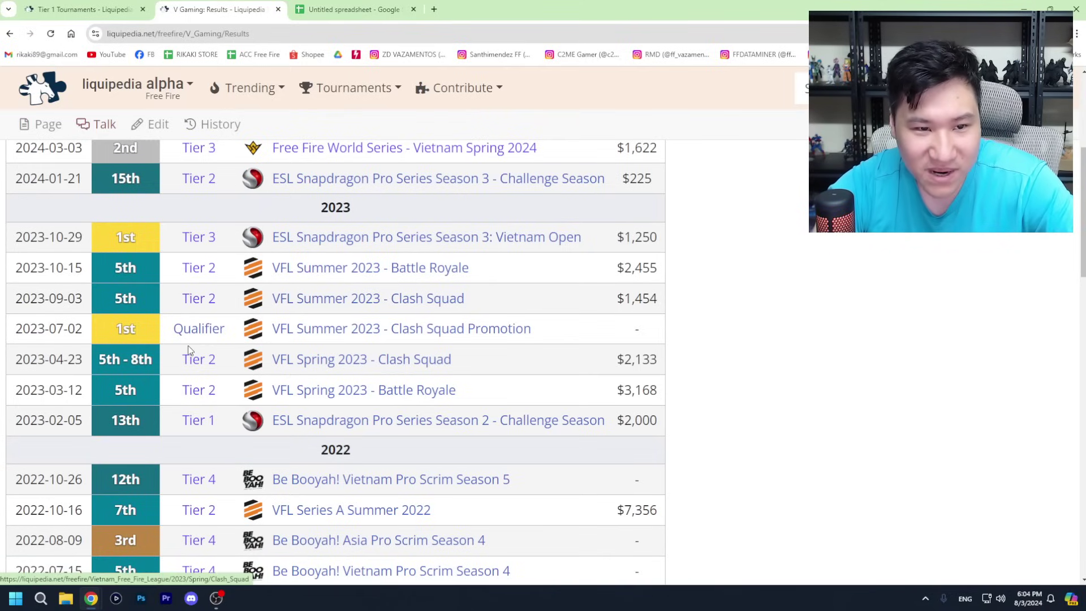
scroll(243, 385, up, 3)
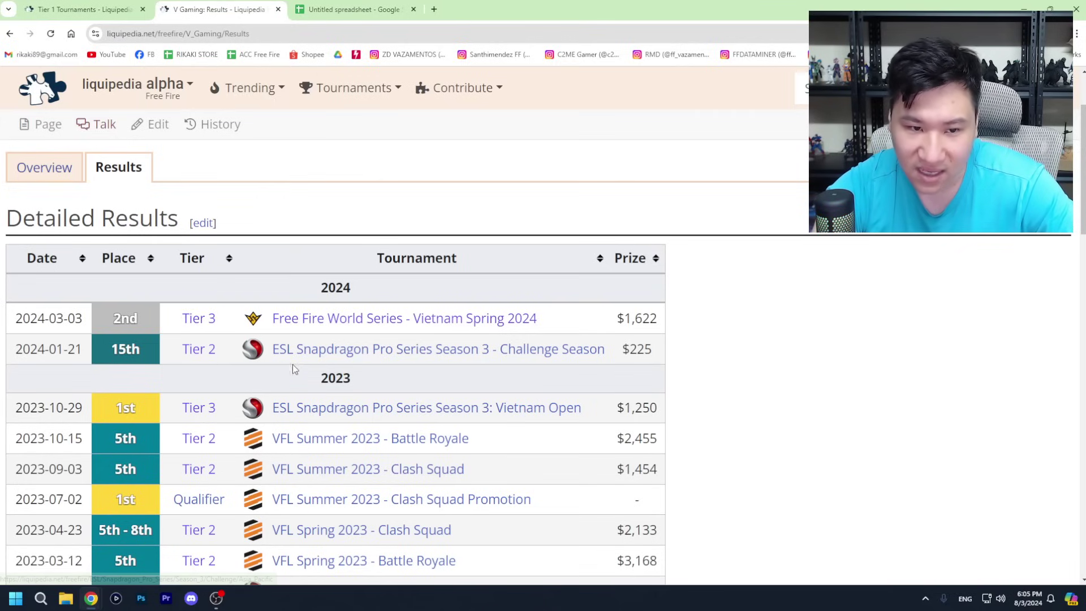
scroll(343, 362, up, 2)
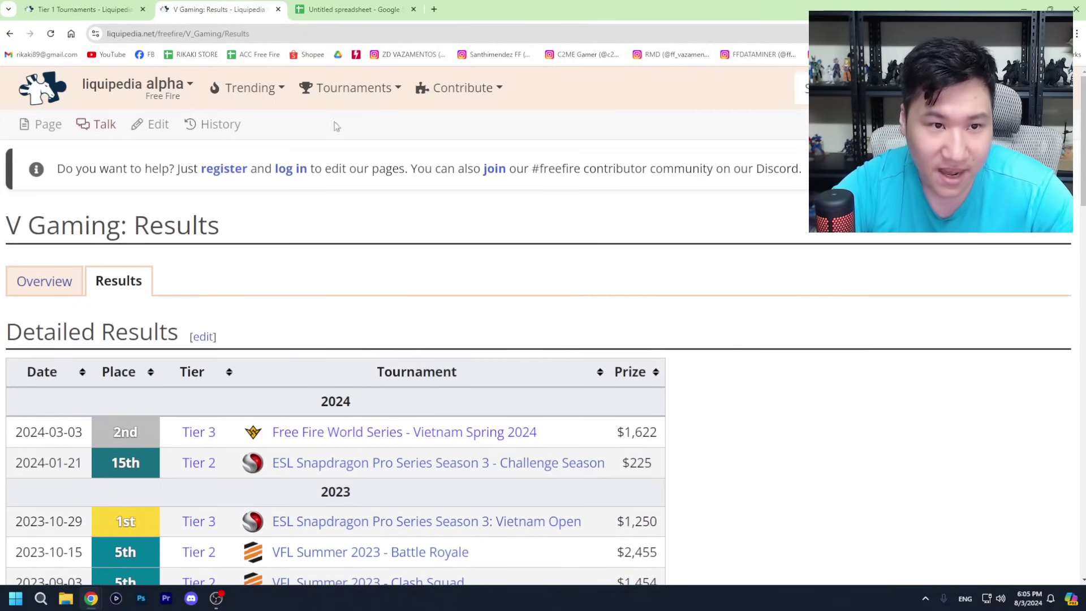
Step: Return to the spreadsheet and compare V-GAMING's Tier 1 and Tier 2 achievements with those of the other teams
click(327, 5)
scroll(628, 447, down, 1)
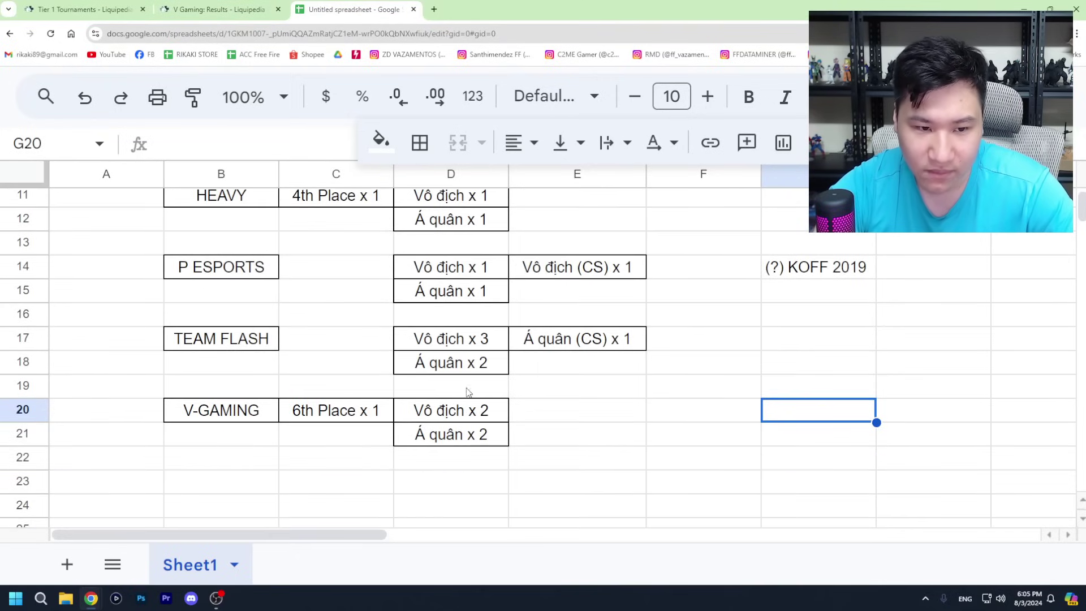
click(334, 416)
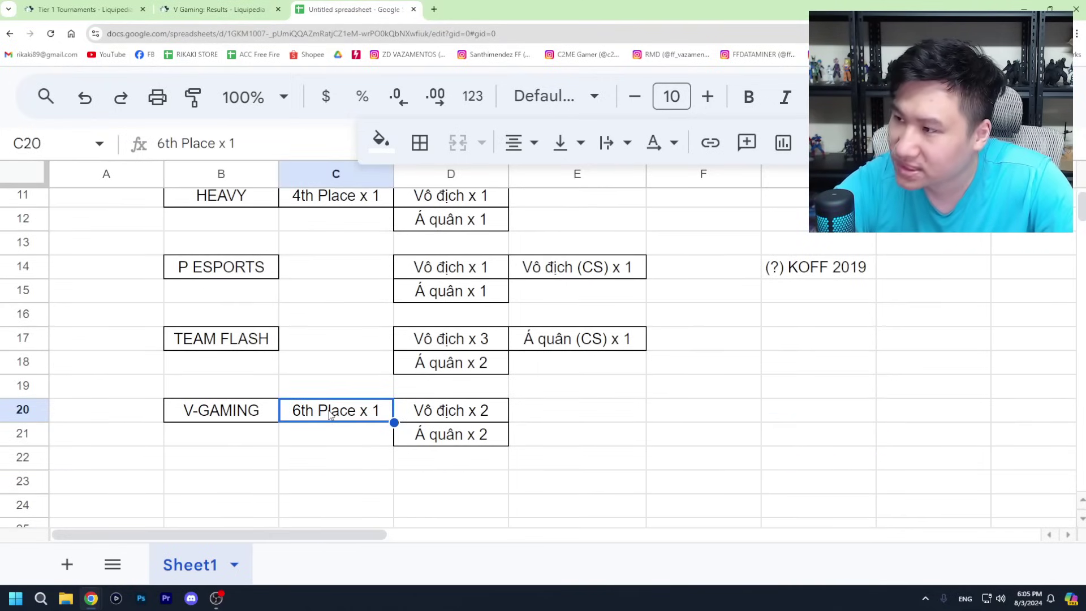
scroll(340, 413, up, 3)
scroll(376, 413, down, 2)
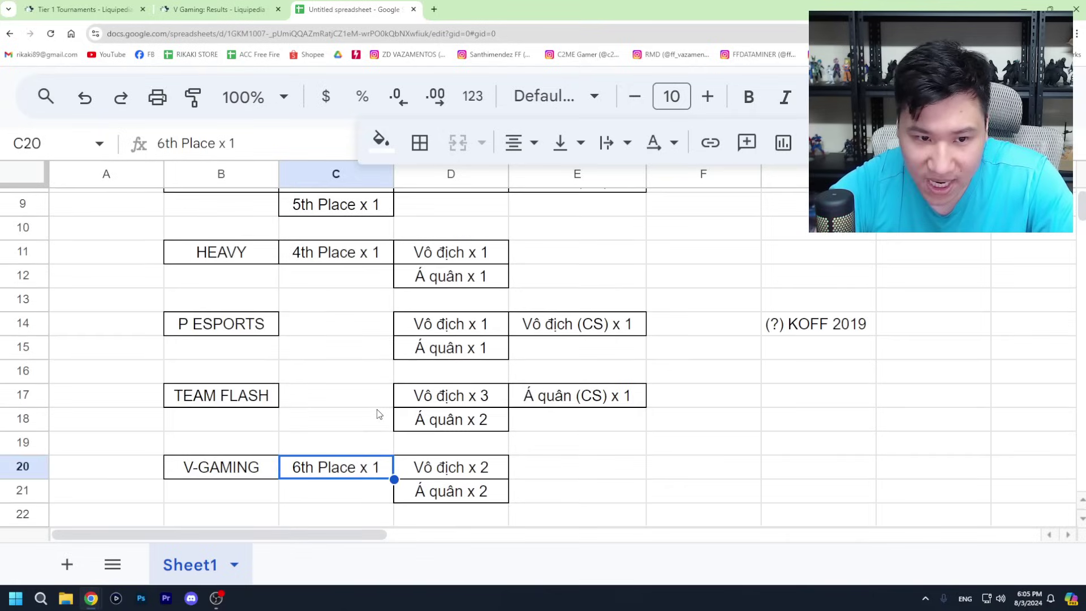
drag(485, 475, 485, 491)
click(491, 474)
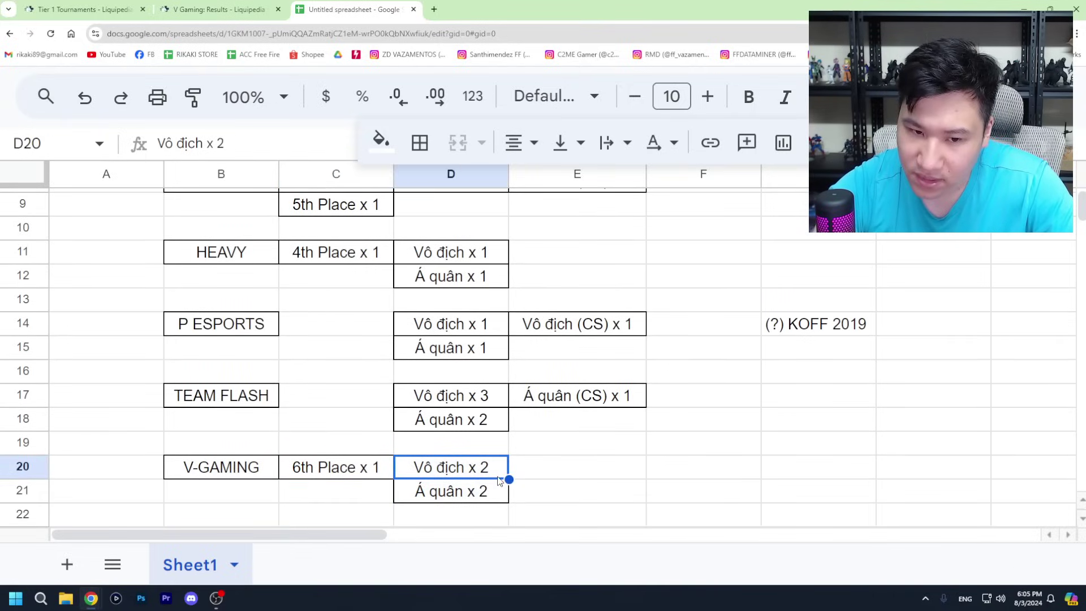
scroll(508, 480, up, 3)
scroll(500, 303, down, 3)
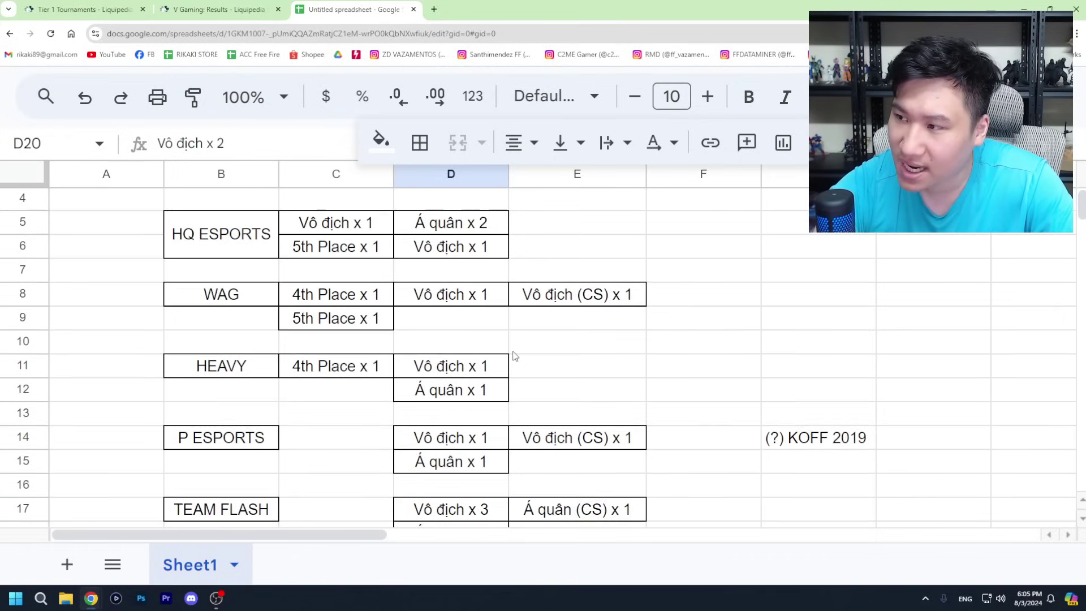
scroll(515, 360, down, 2)
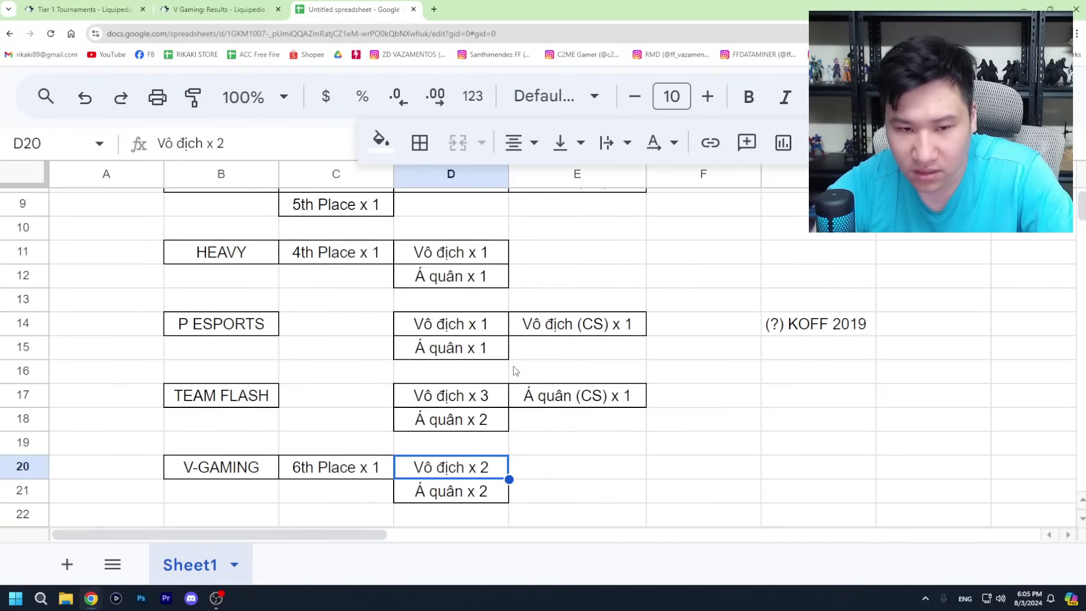
click(484, 498)
click(588, 513)
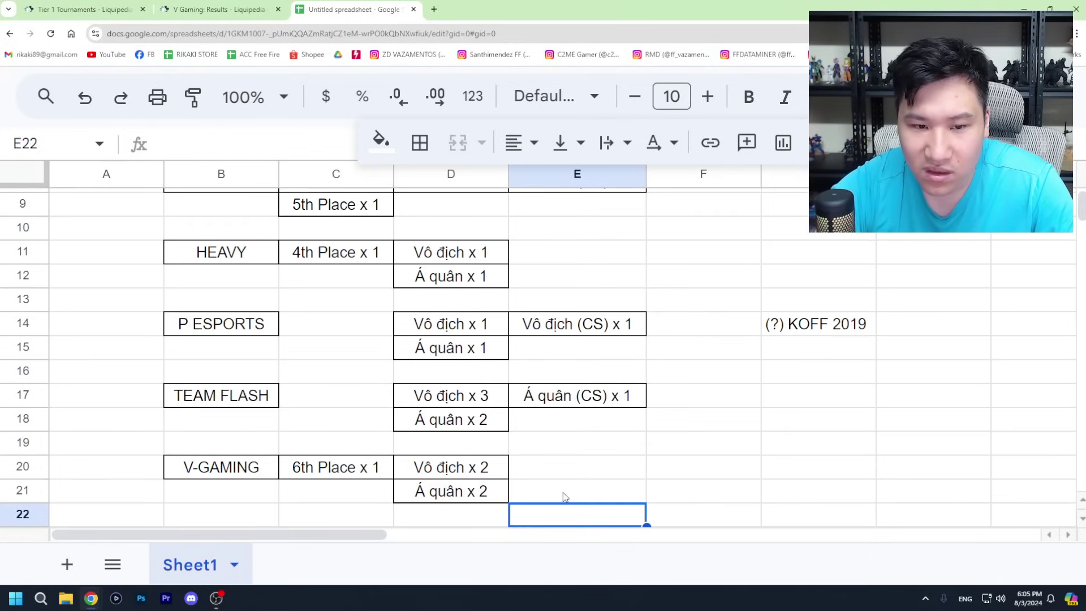
scroll(469, 408, up, 4)
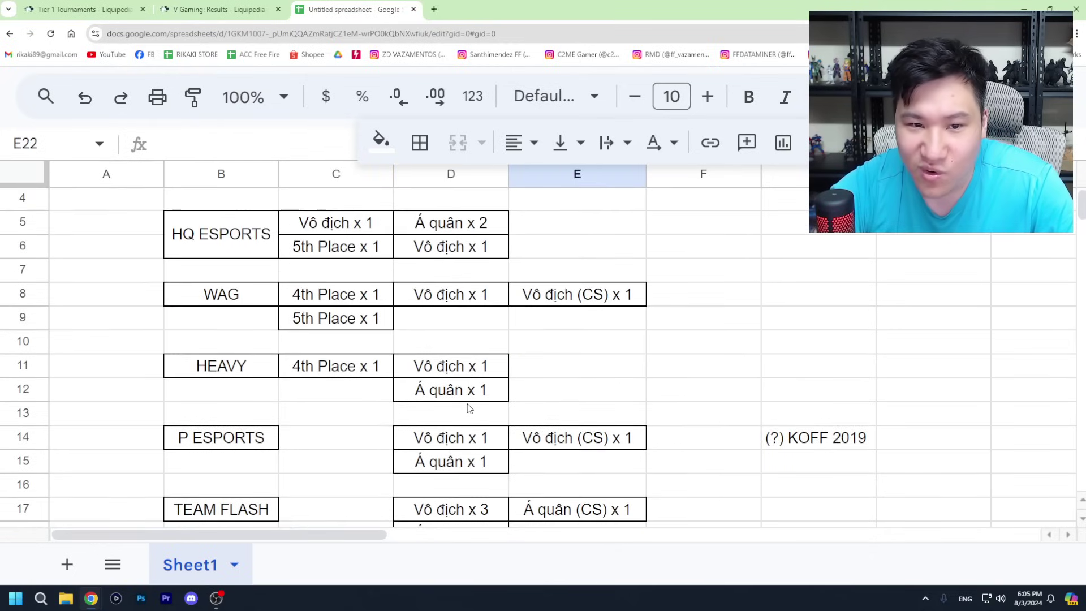
scroll(469, 408, up, 1)
scroll(468, 408, down, 5)
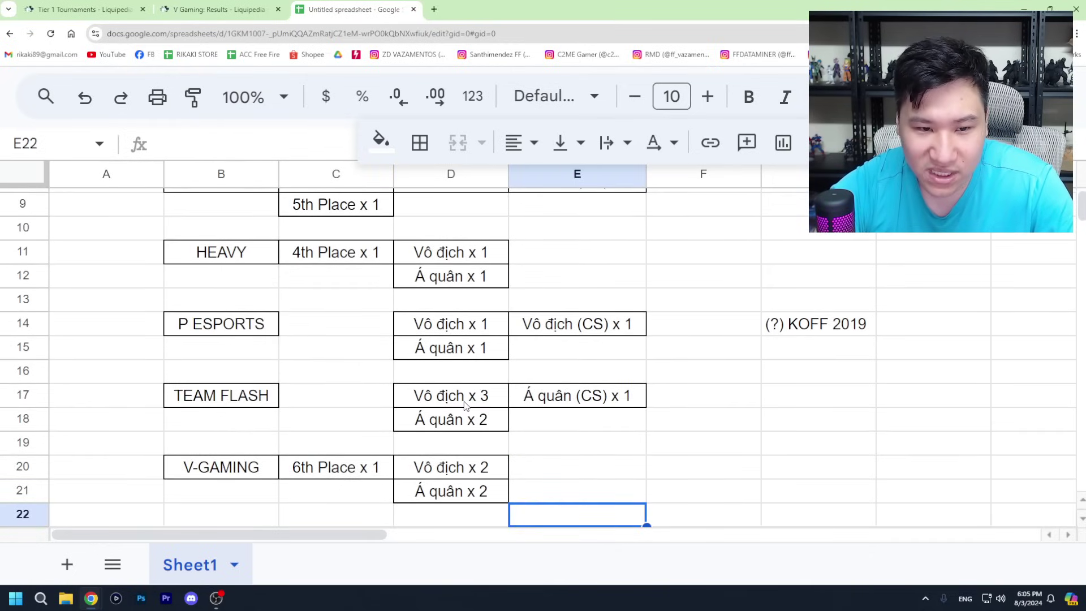
scroll(457, 472, up, 1)
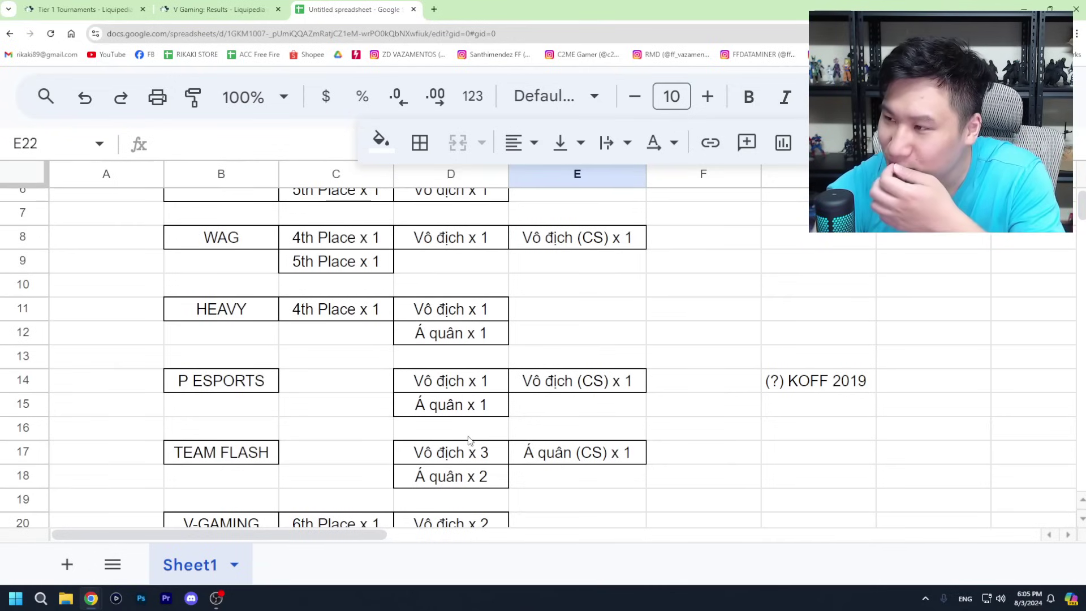
scroll(476, 420, down, 1)
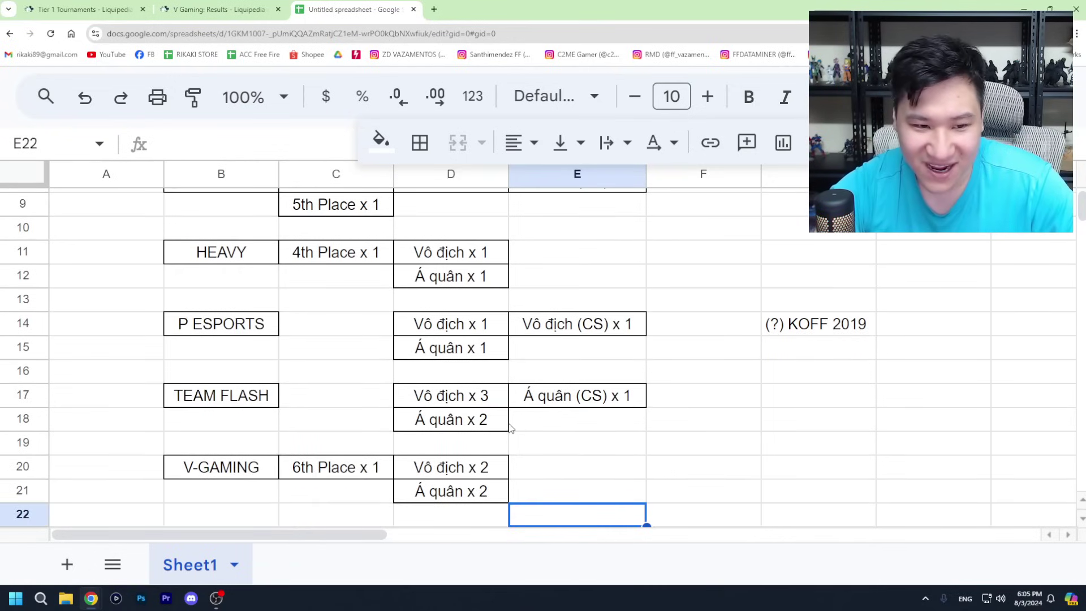
Step: Review the Tier 1, Tier 2 and side achievements of all listed teams, from HQ ESPORTS down to V-GAMING
scroll(512, 428, down, 1)
scroll(476, 430, up, 2)
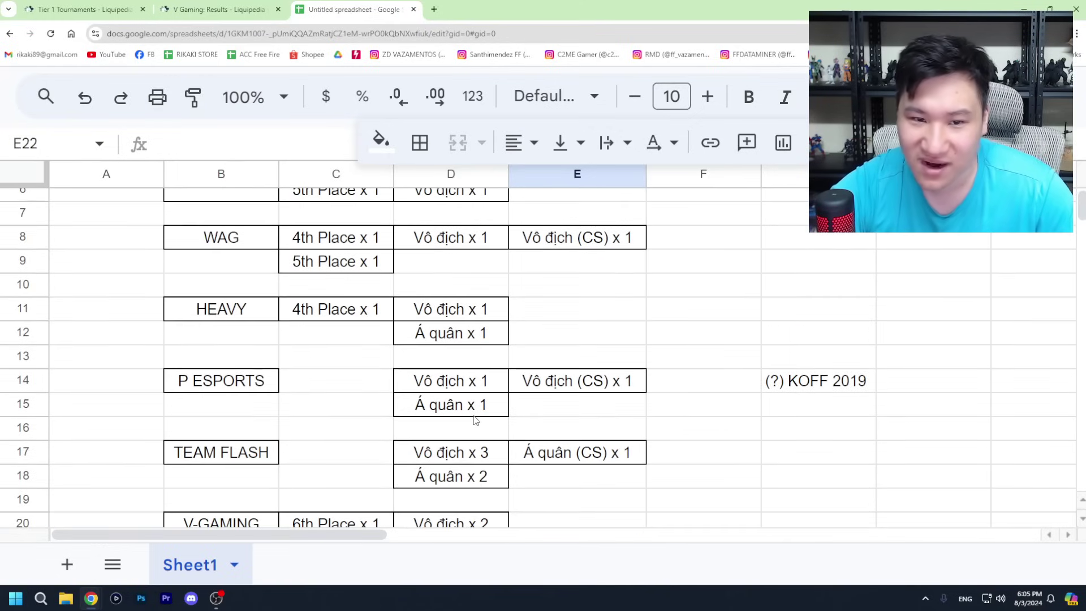
scroll(492, 394, up, 1)
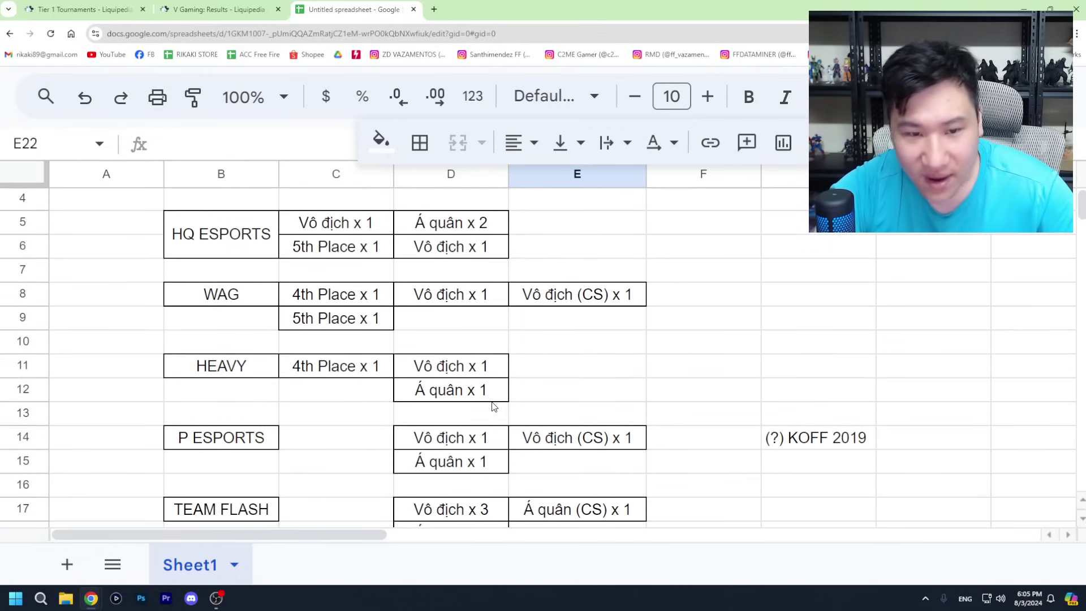
scroll(490, 403, down, 2)
scroll(350, 399, up, 3)
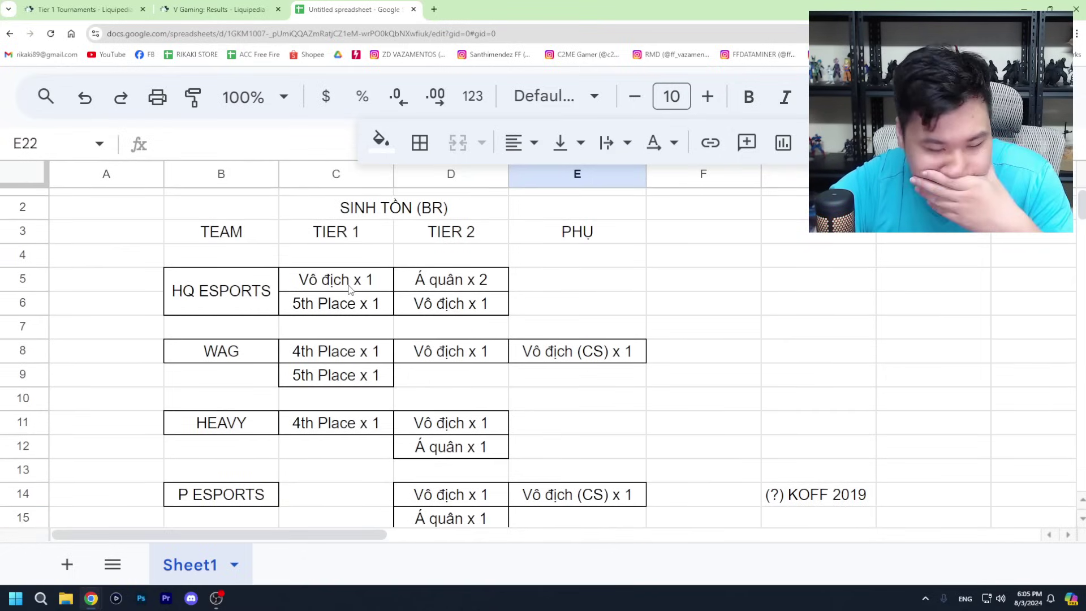
scroll(347, 448, down, 3)
scroll(351, 478, down, 1)
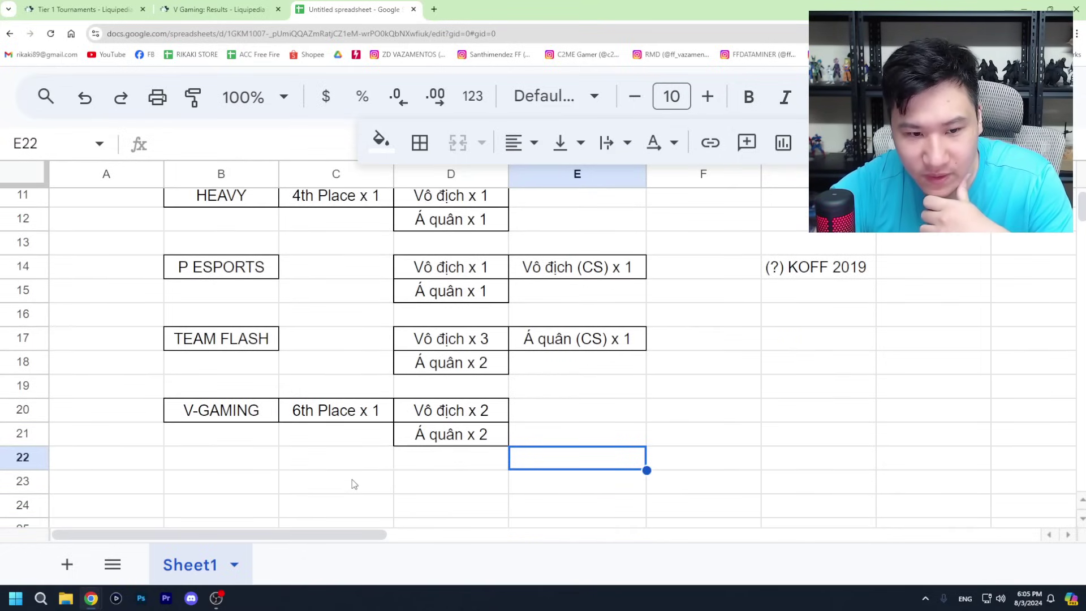
scroll(246, 477, up, 3)
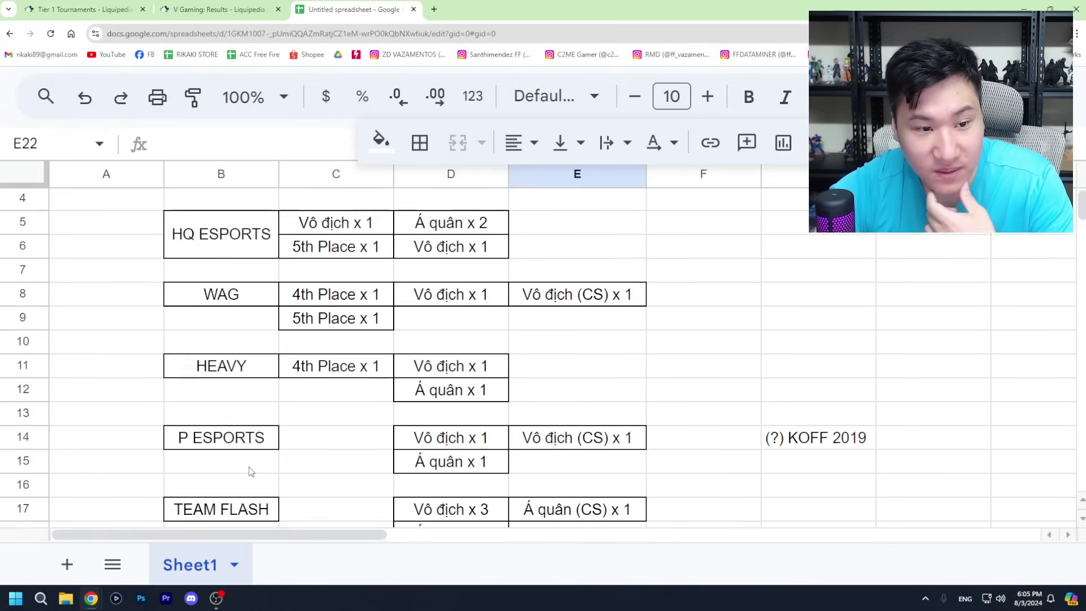
scroll(229, 327, down, 1)
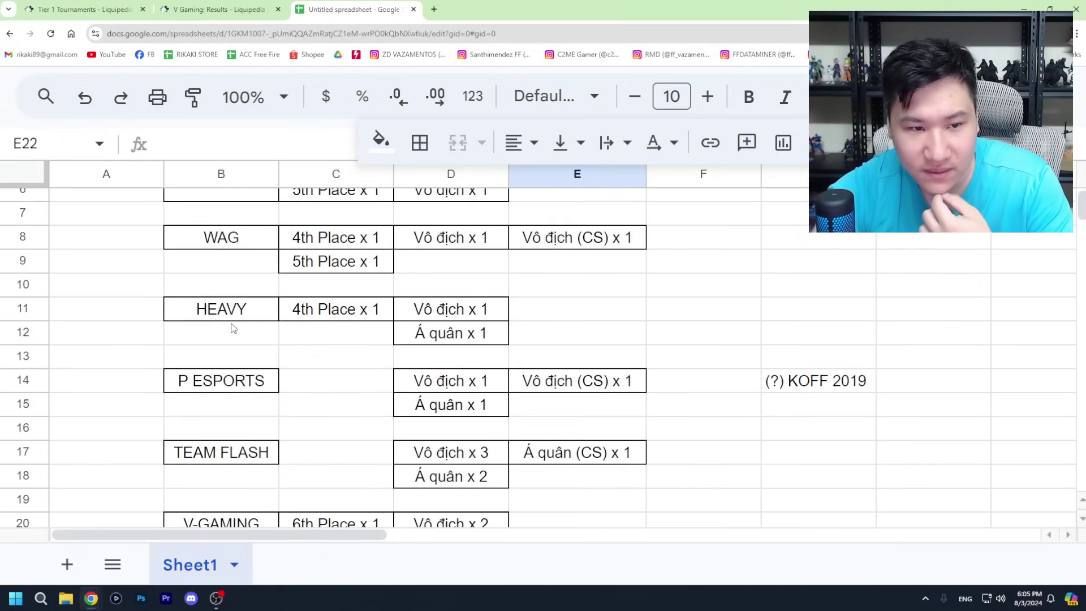
scroll(230, 322, up, 1)
scroll(229, 339, down, 1)
scroll(243, 390, down, 1)
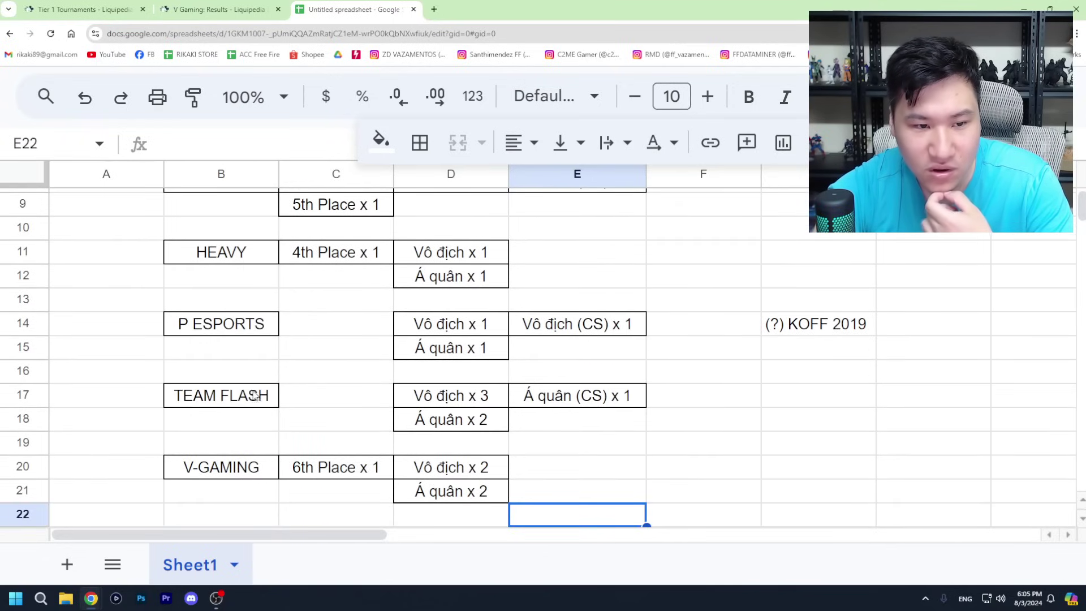
scroll(258, 400, down, 1)
Step: Recheck V Gaming's detailed results on Liquipedia against the team tallies in the spreadsheet
click(276, 3)
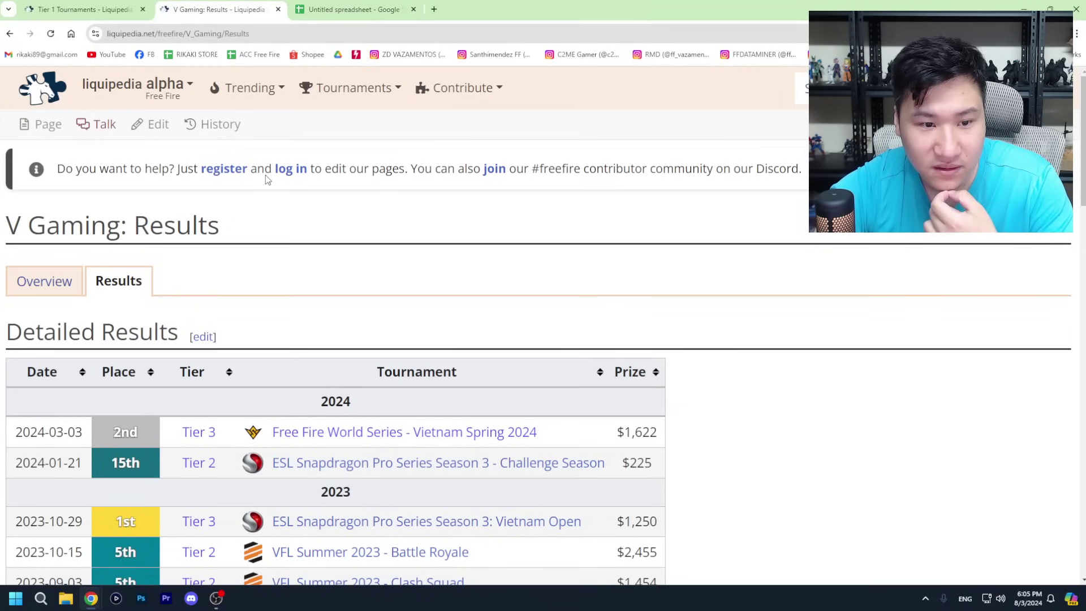
scroll(562, 407, down, 4)
scroll(818, 420, up, 4)
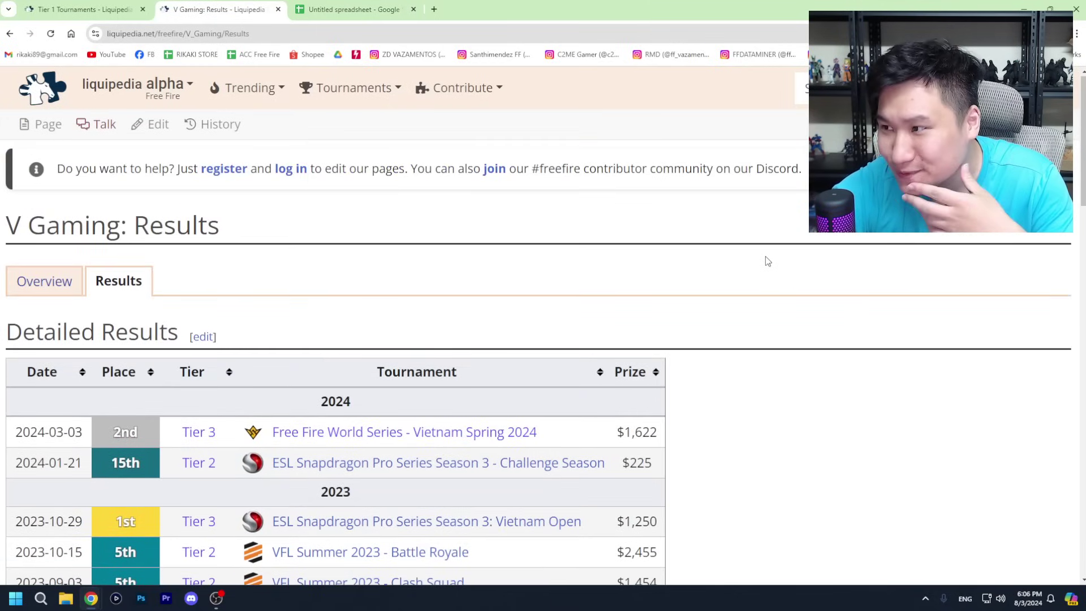
click(337, 6)
scroll(365, 303, up, 1)
scroll(365, 304, up, 4)
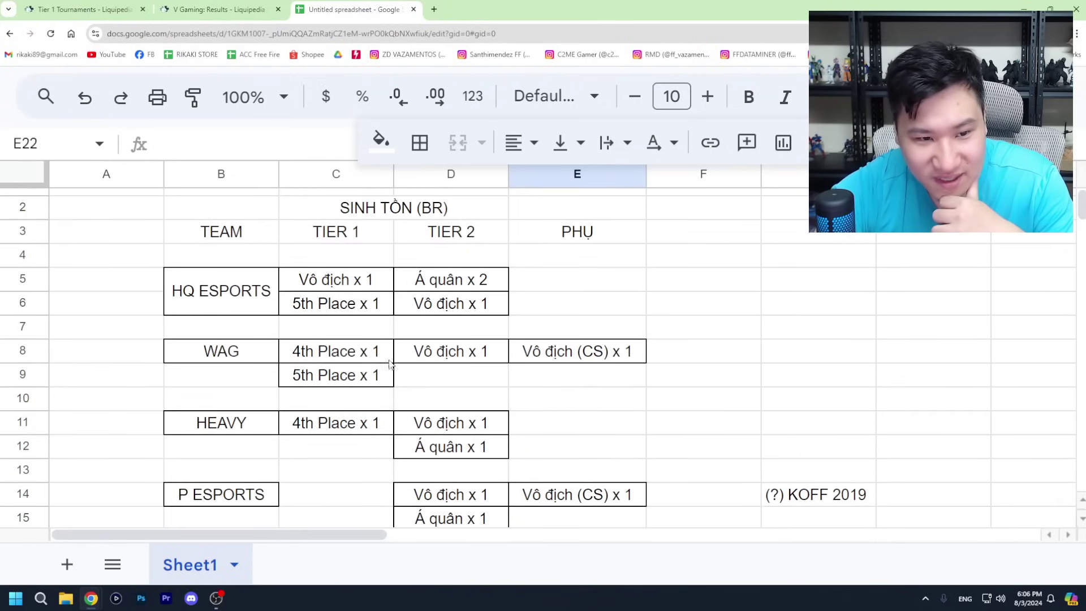
scroll(368, 339, down, 4)
scroll(372, 356, down, 2)
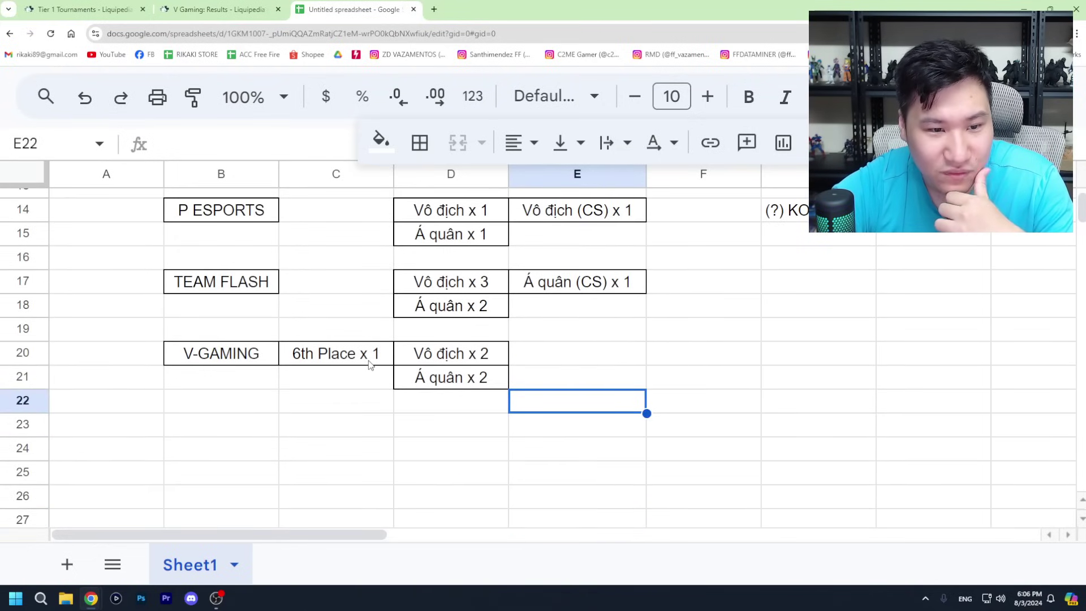
Step: Open the VFL Series A Spring 2022 page from V Gaming's Liquipedia overview and examine its awards, participants and league information
click(243, 9)
key(alt+Left)
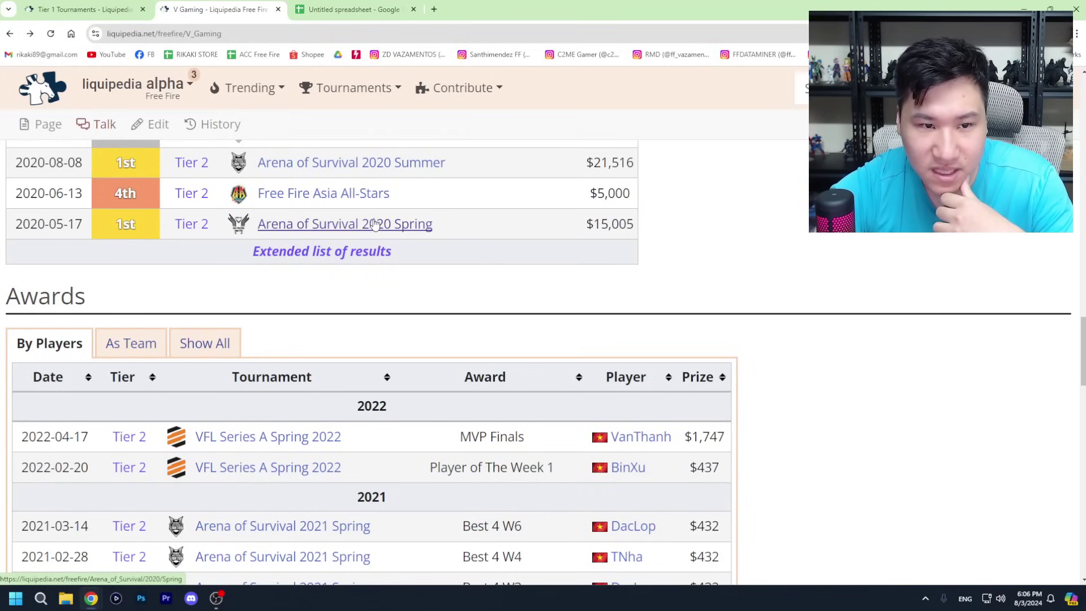
scroll(378, 228, down, 1)
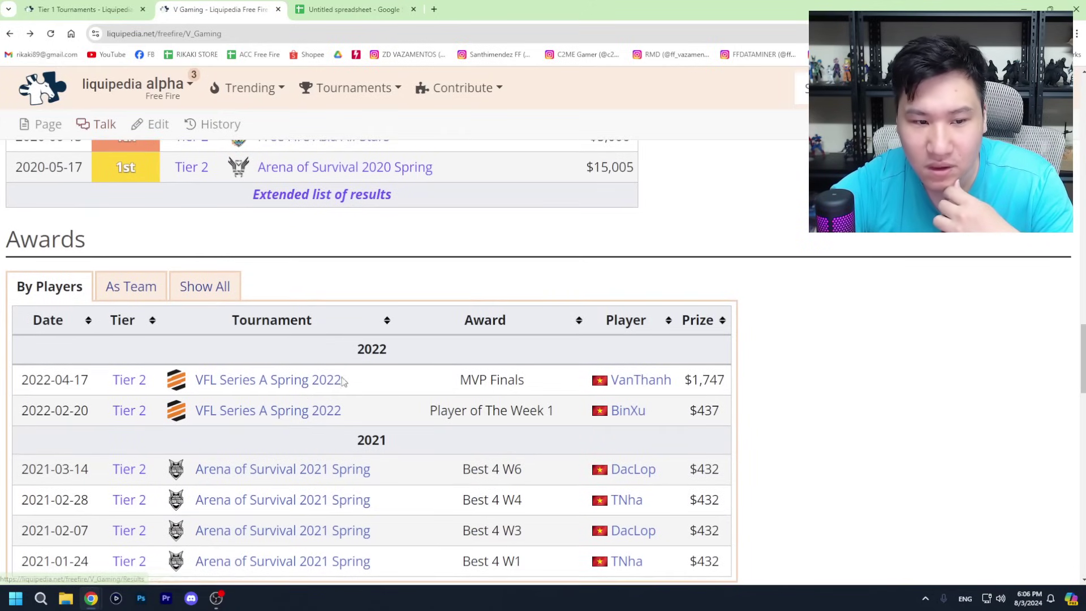
click(291, 383)
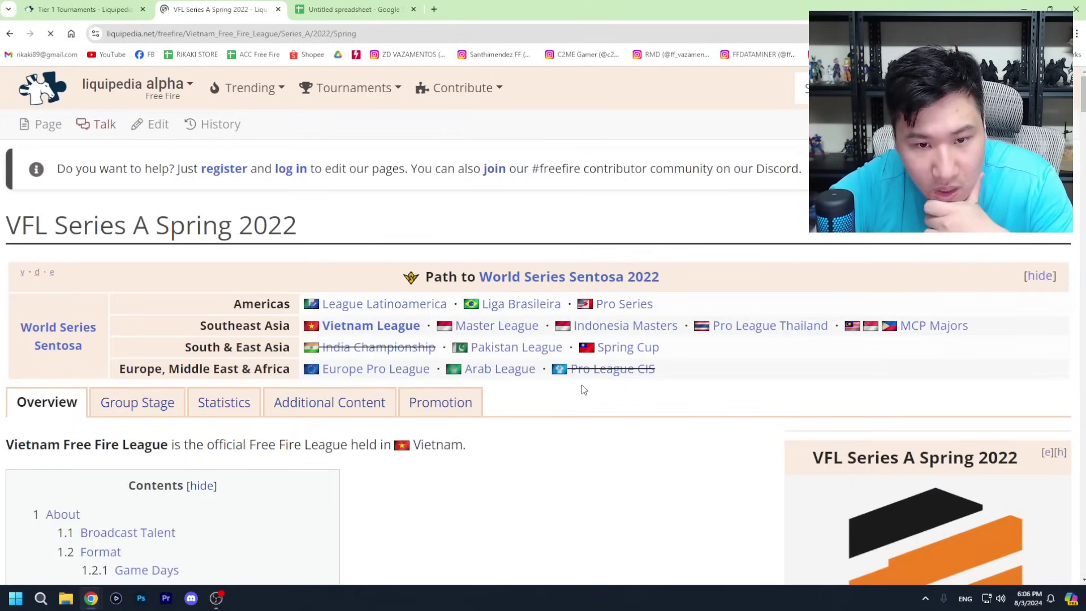
scroll(562, 402, down, 10)
scroll(694, 416, down, 20)
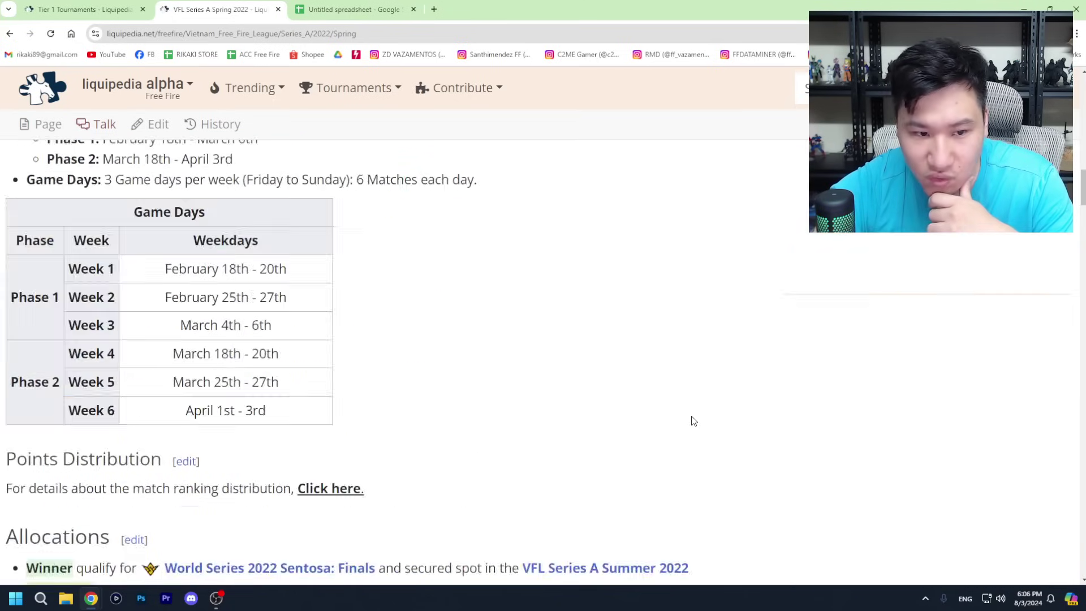
scroll(701, 424, down, 15)
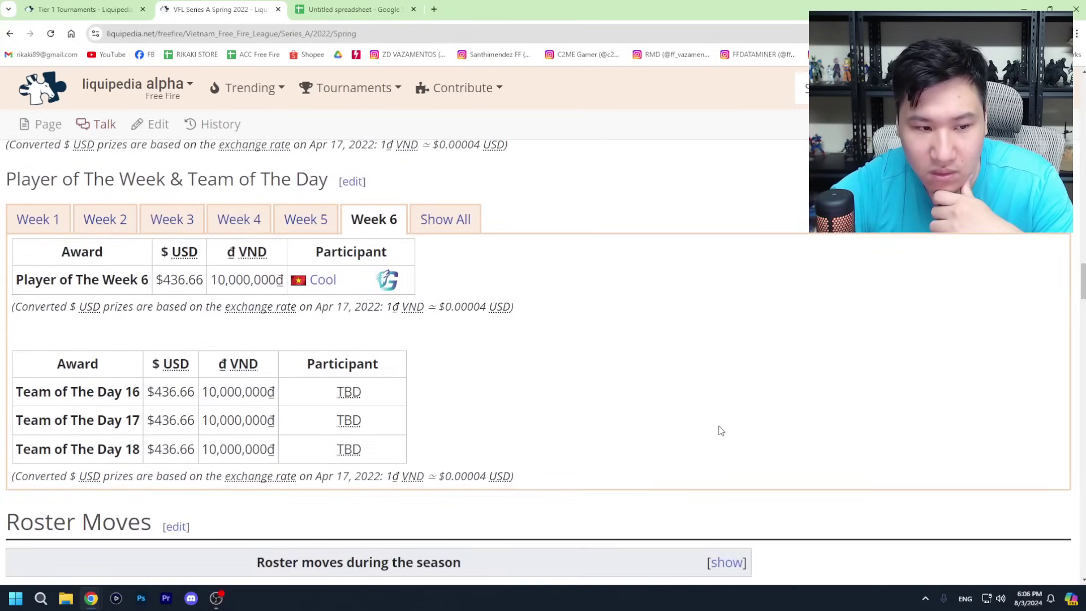
scroll(776, 444, down, 4)
scroll(776, 444, up, 20)
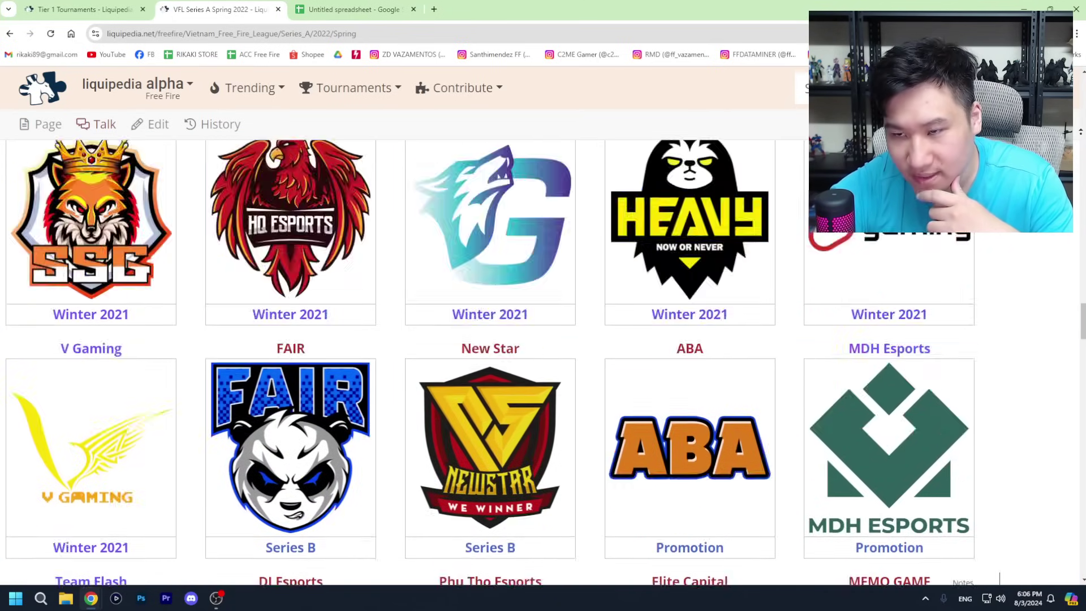
scroll(1002, 335, up, 3)
scroll(1003, 335, down, 3)
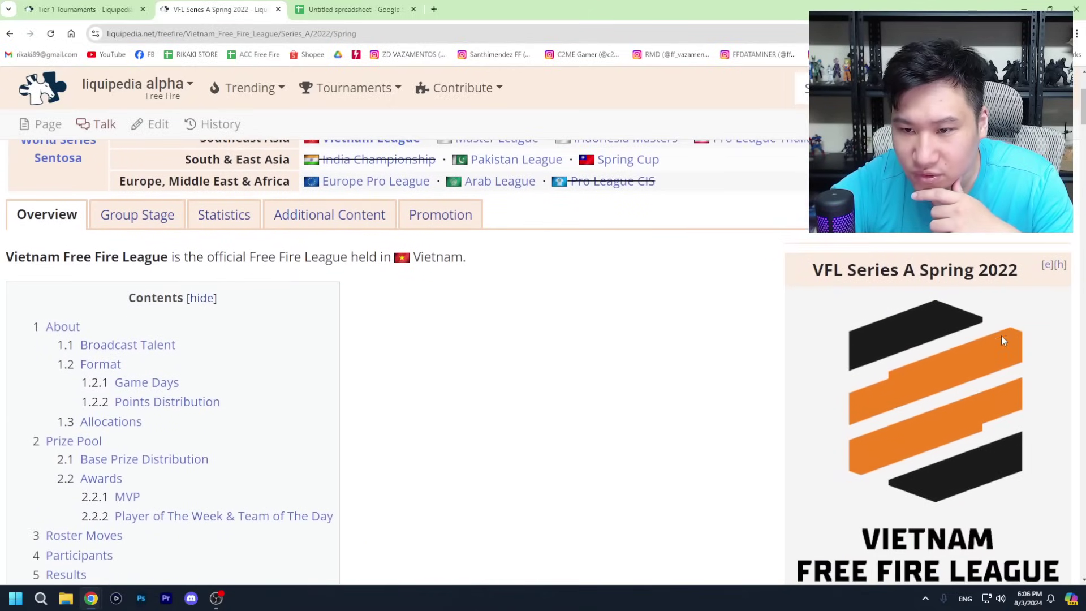
scroll(1001, 335, down, 8)
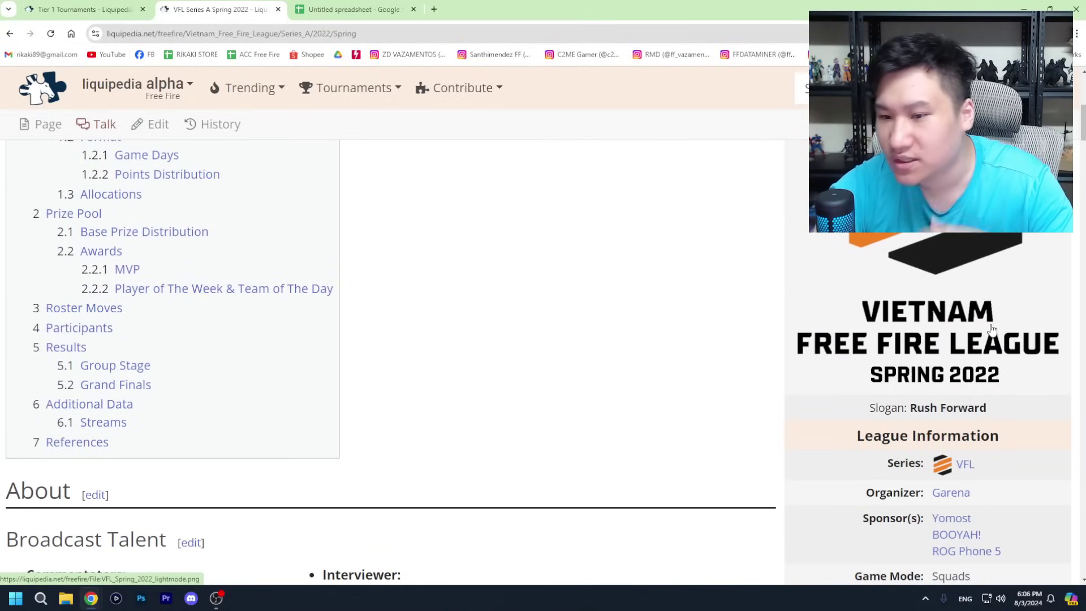
scroll(994, 270, down, 3)
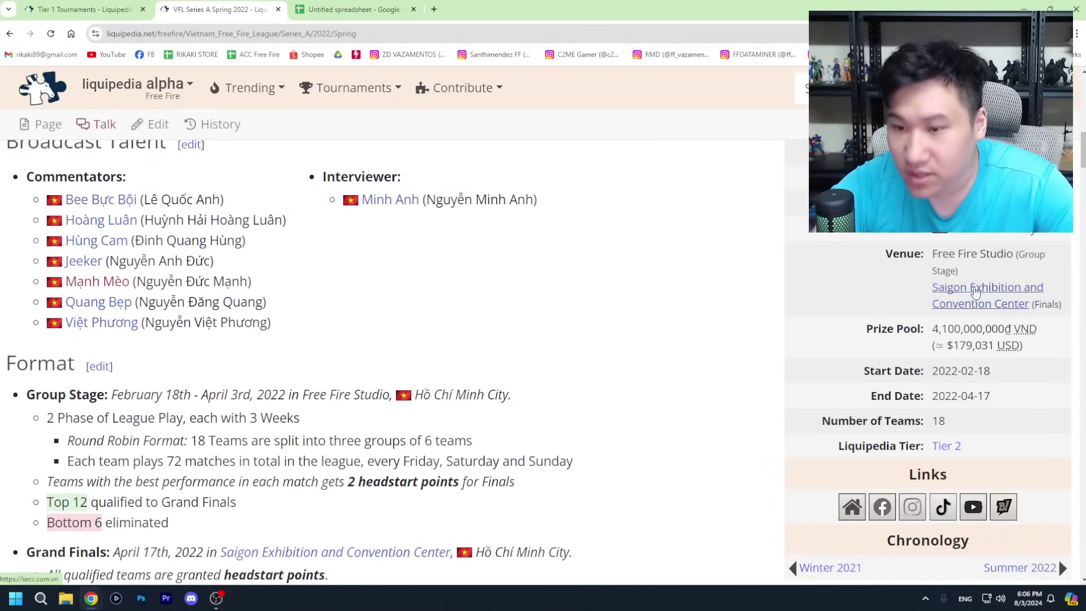
scroll(744, 320, up, 4)
scroll(748, 325, up, 6)
scroll(942, 430, down, 3)
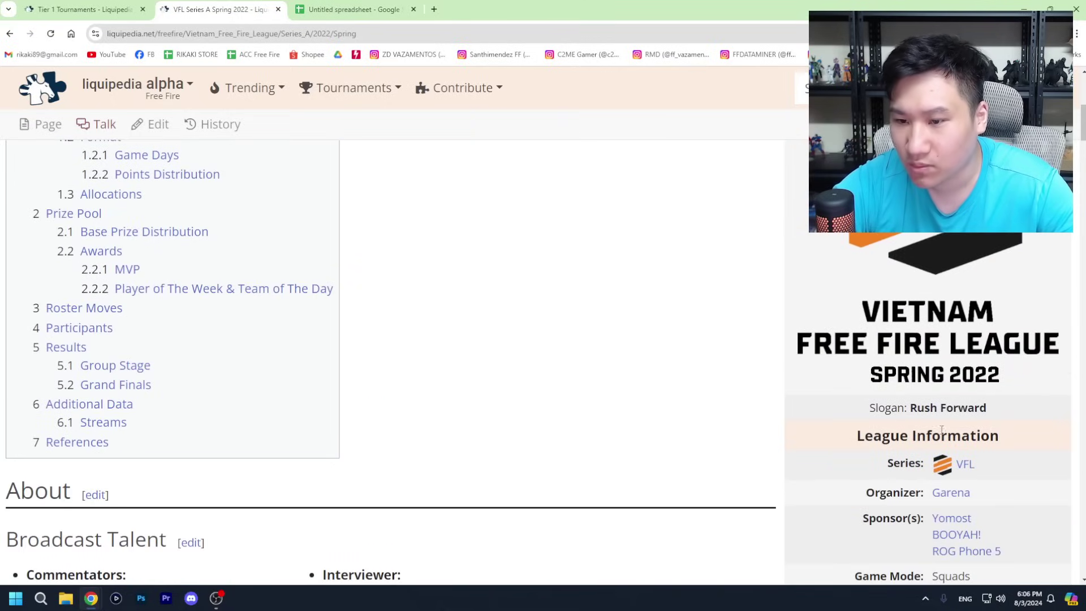
Step: Open the Vietnam Free Fire League series page and examine the winners and runners-up of each Series A season
click(965, 468)
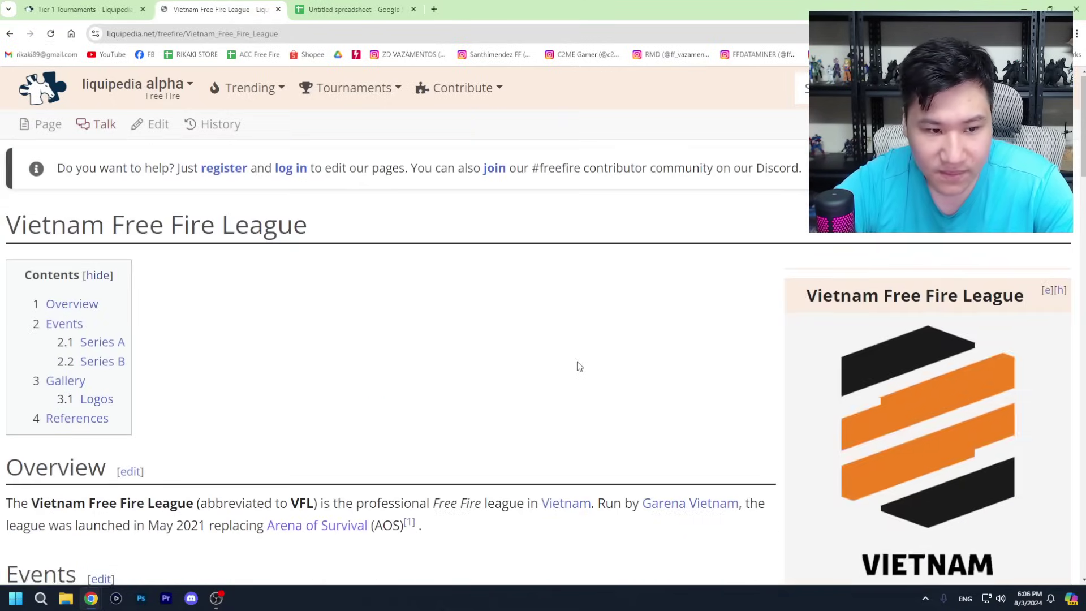
scroll(577, 366, down, 8)
scroll(544, 345, up, 6)
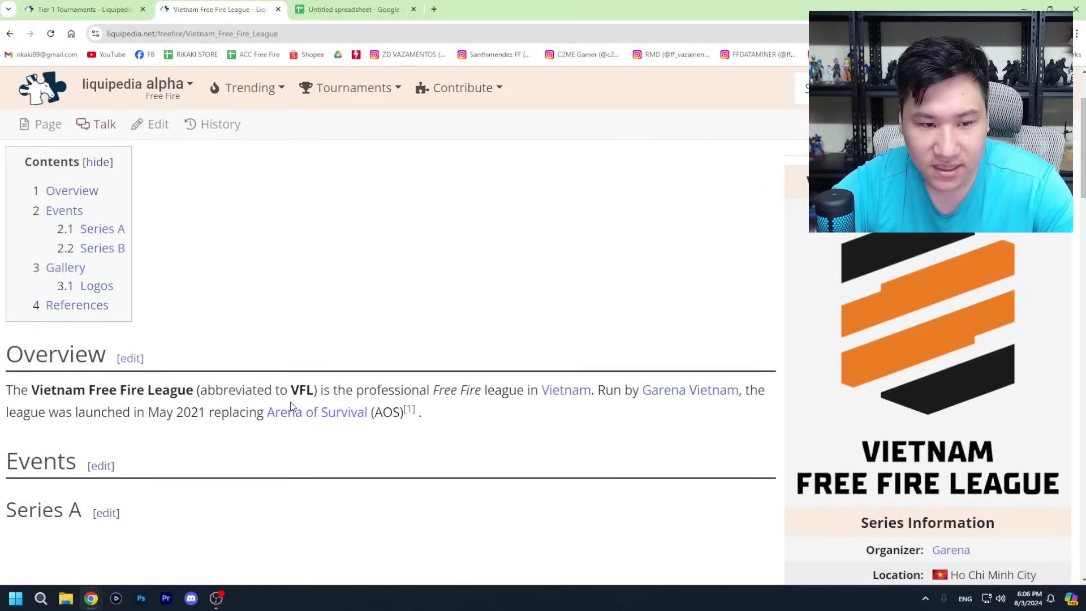
scroll(628, 376, down, 10)
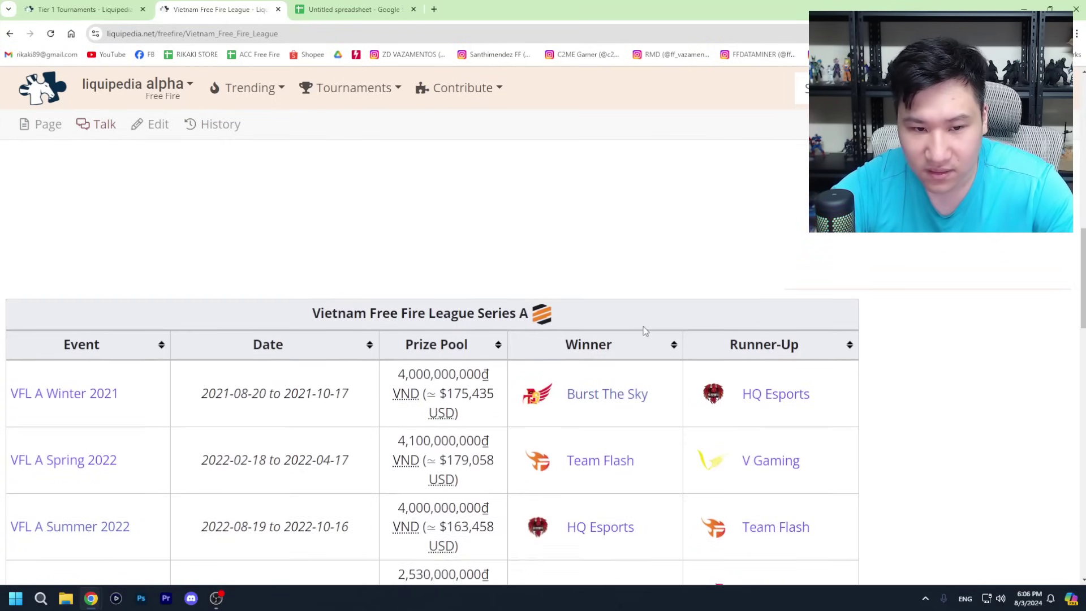
scroll(648, 321, down, 1)
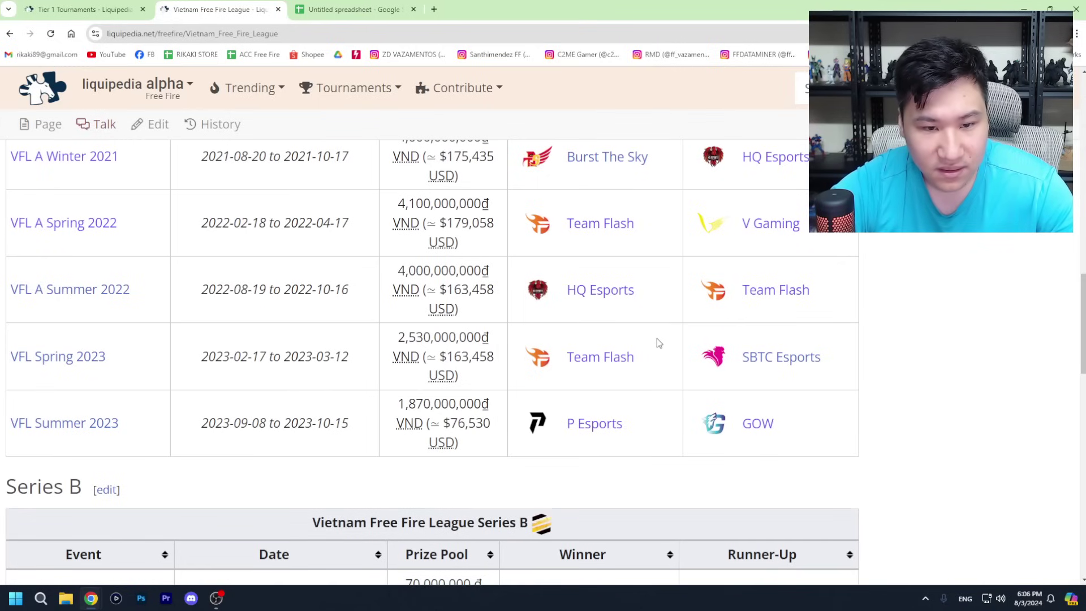
scroll(789, 402, up, 1)
scroll(499, 358, up, 1)
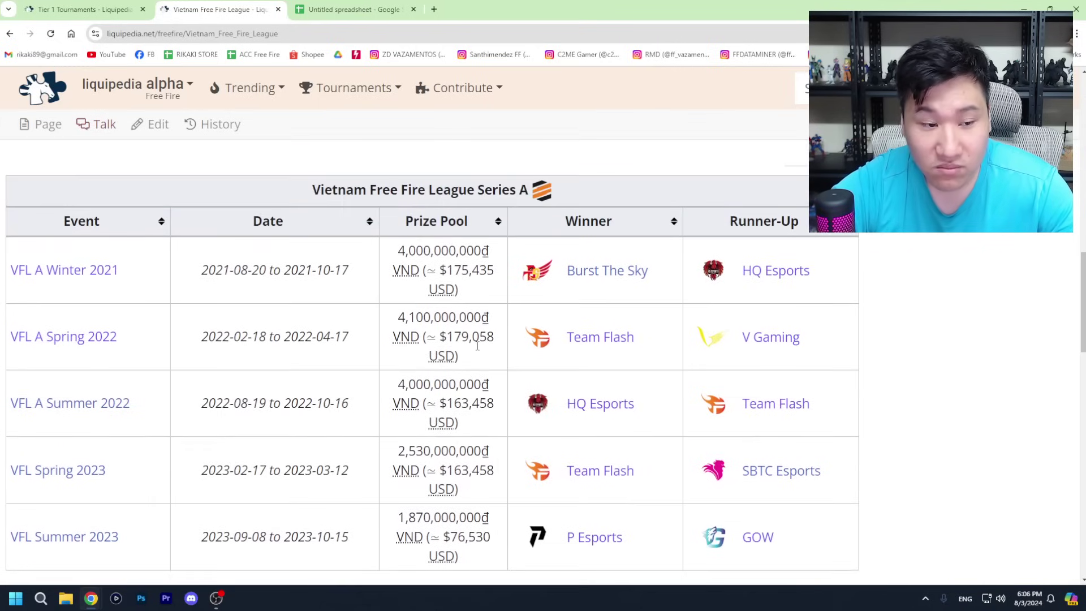
scroll(481, 340, down, 7)
scroll(488, 335, up, 5)
scroll(485, 326, up, 2)
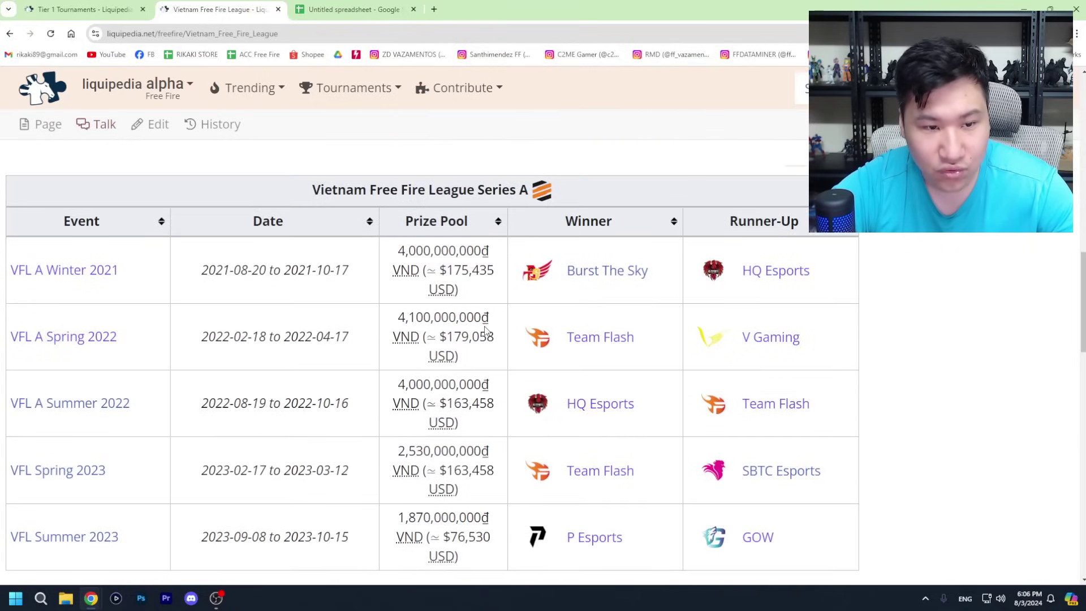
scroll(462, 327, down, 1)
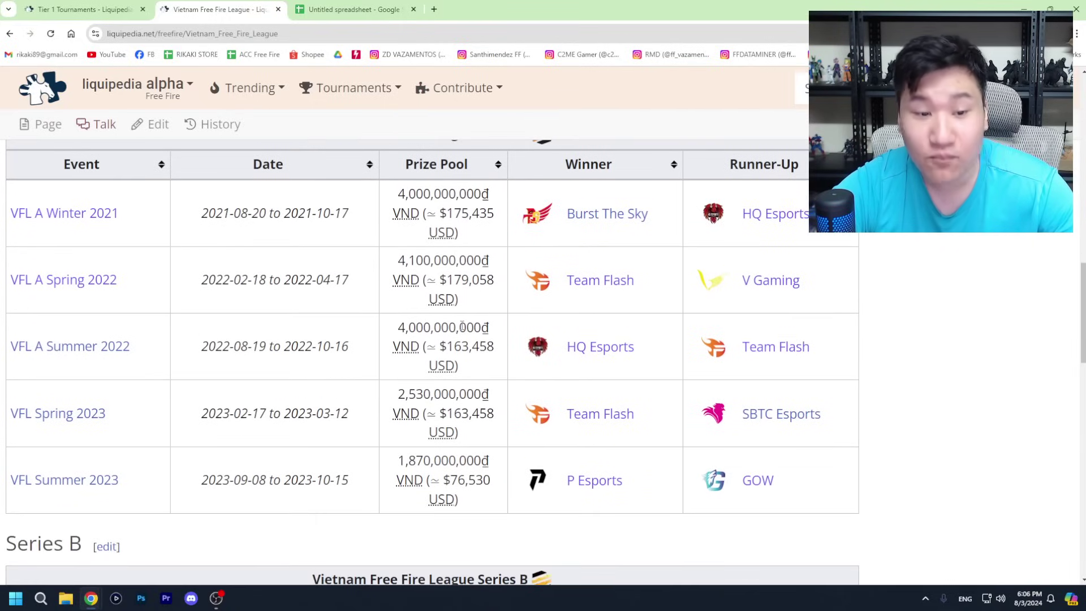
Step: Open Burst The Sky's team page in a new tab and examine its extended list of results for Tier 1 and Tier 2 placements
middle_click(638, 220)
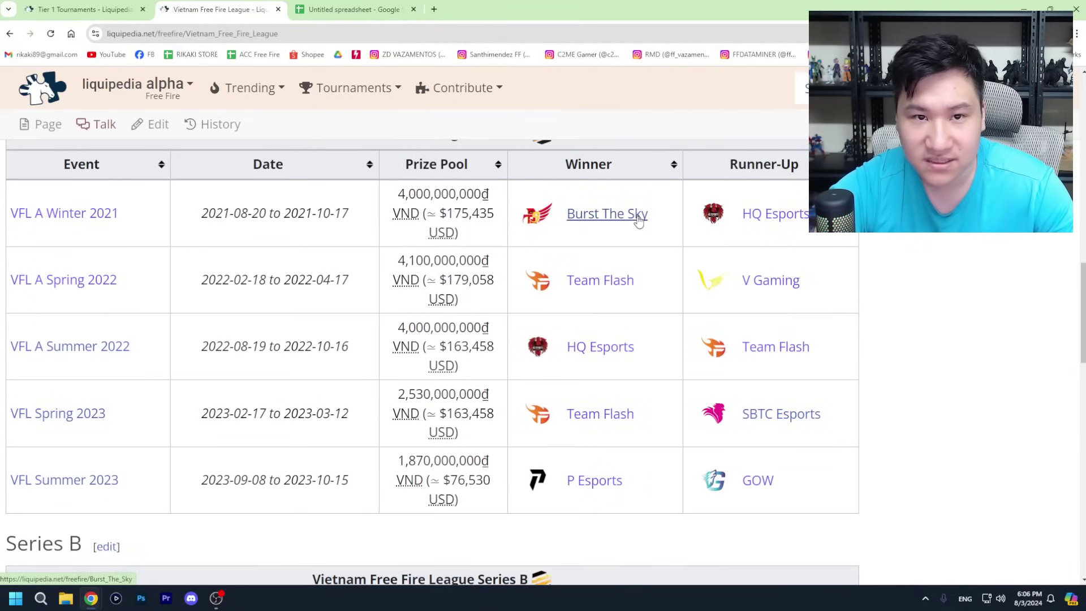
key(ctrl+Tab)
scroll(470, 280, down, 5)
scroll(472, 281, down, 6)
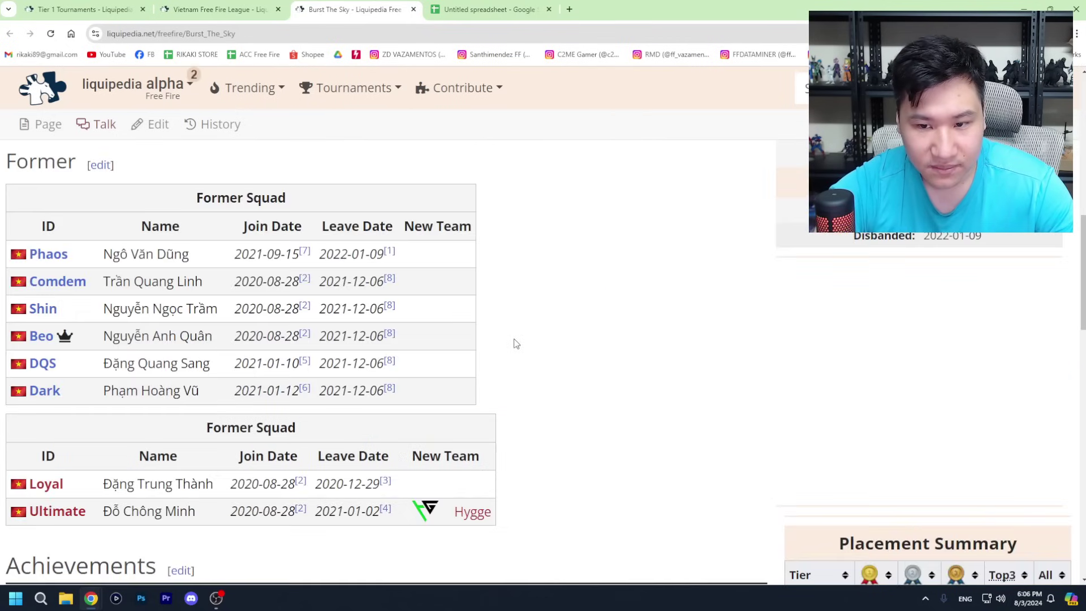
scroll(525, 341, down, 10)
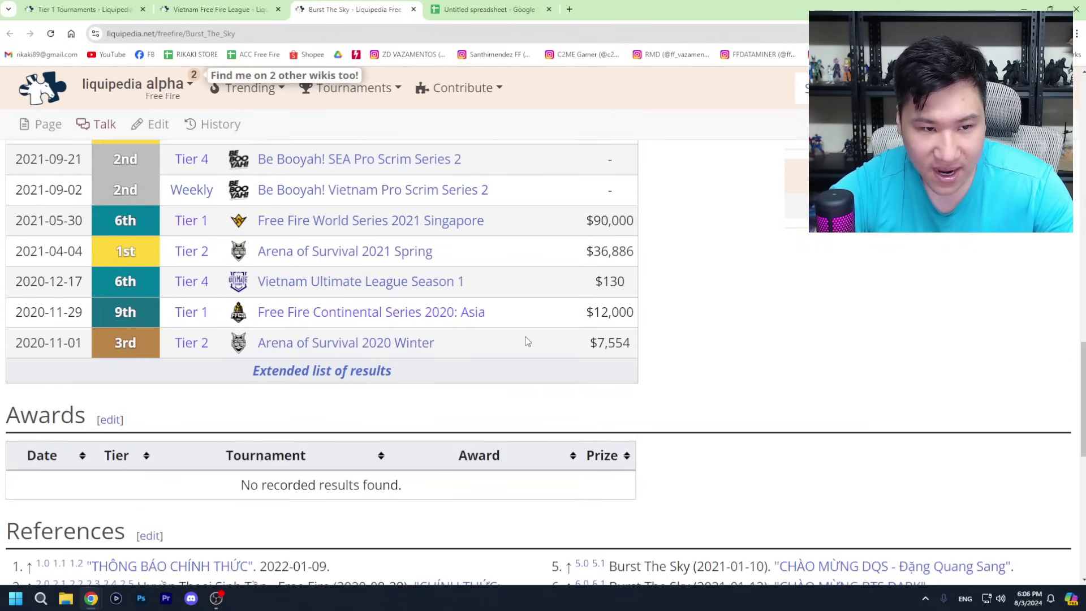
scroll(400, 472, up, 2)
click(365, 494)
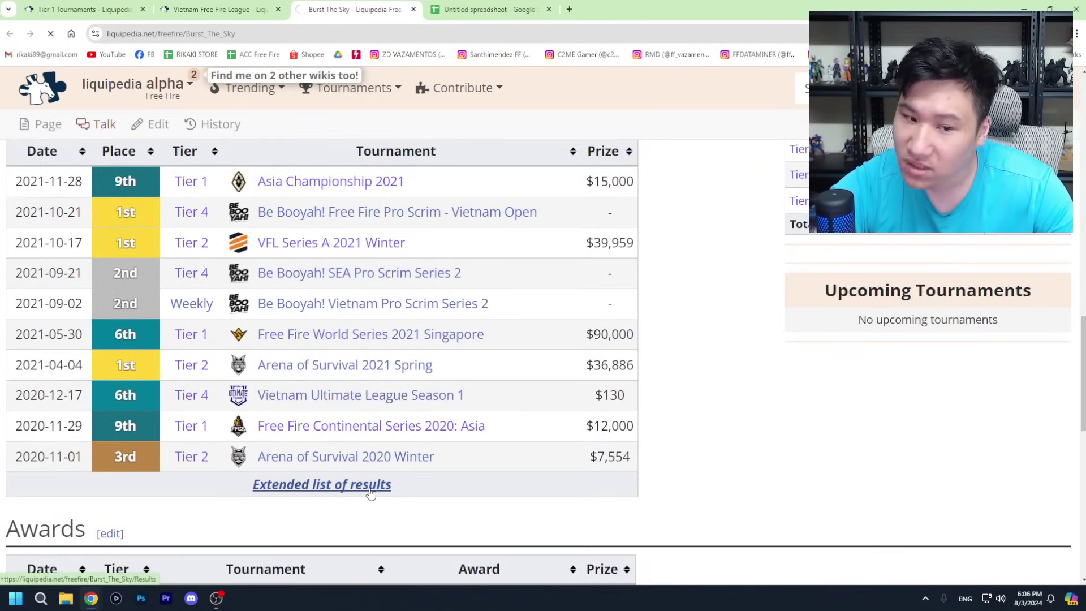
scroll(458, 453, down, 6)
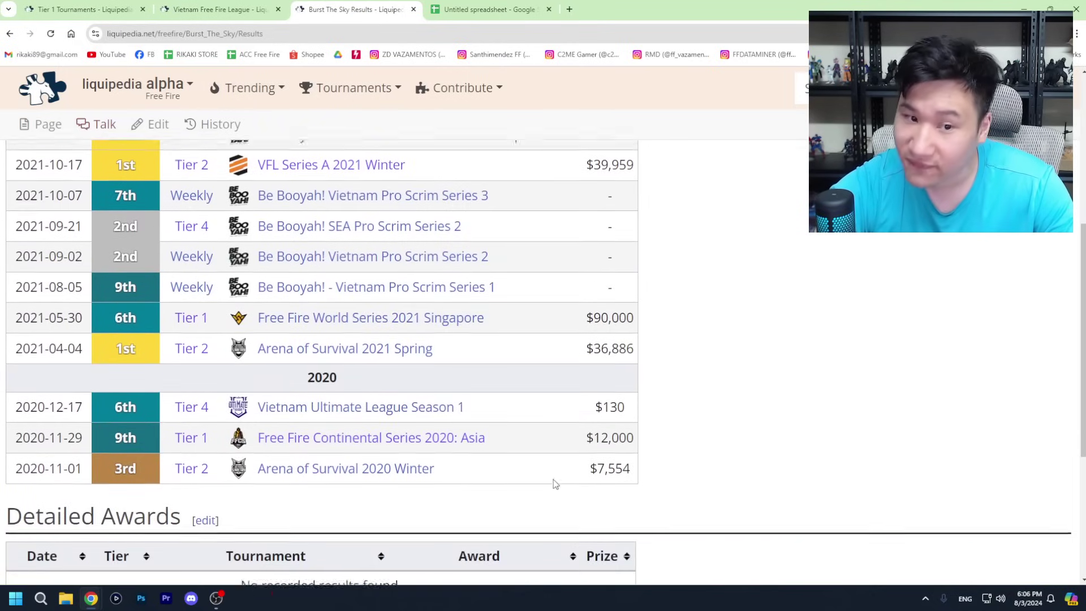
scroll(555, 482, up, 1)
Step: Add Burst The Sky to the spreadsheet as BTS in cell B23 and center the name
click(281, 11)
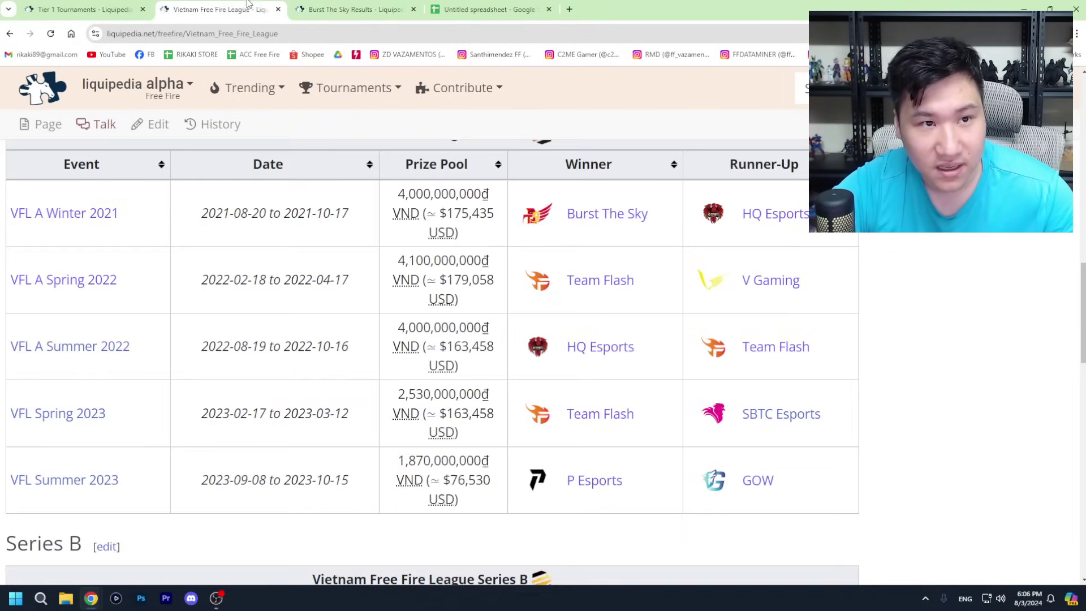
click(490, 5)
click(253, 425)
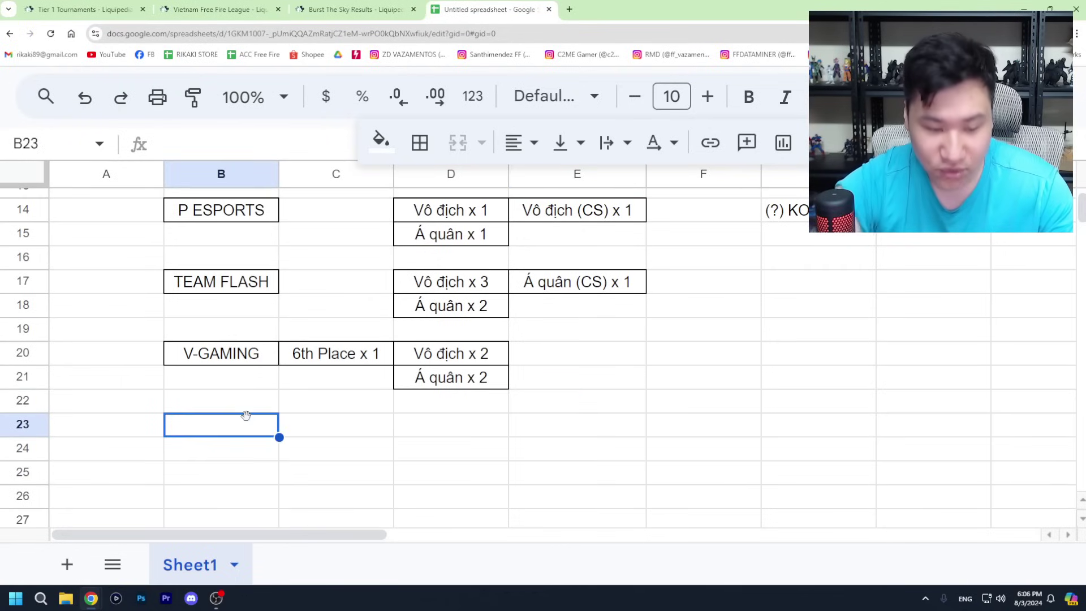
text(BTS)
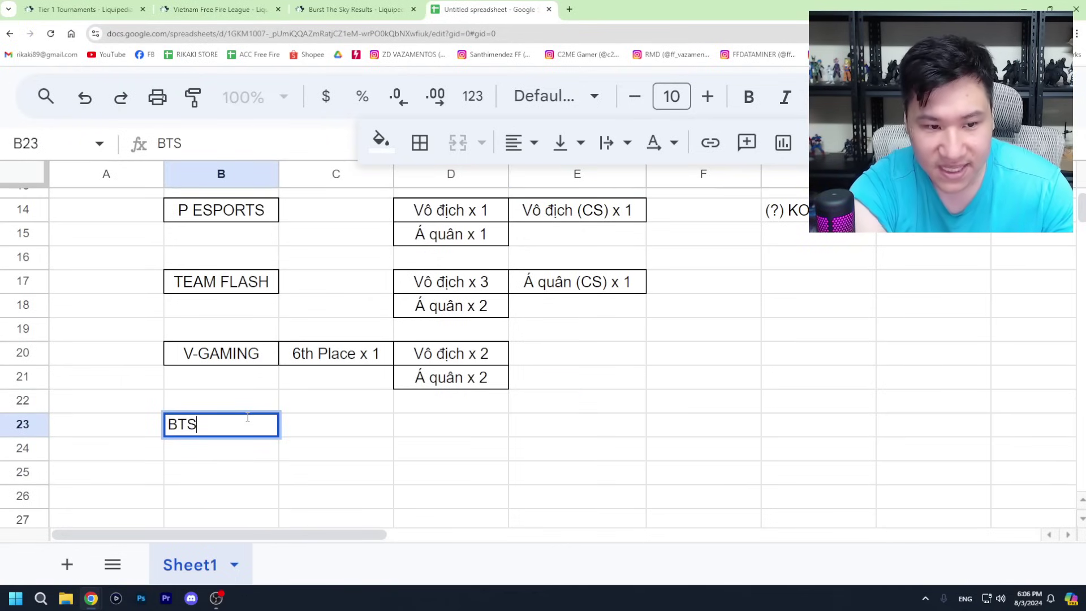
key(Tab)
click(249, 421)
click(515, 144)
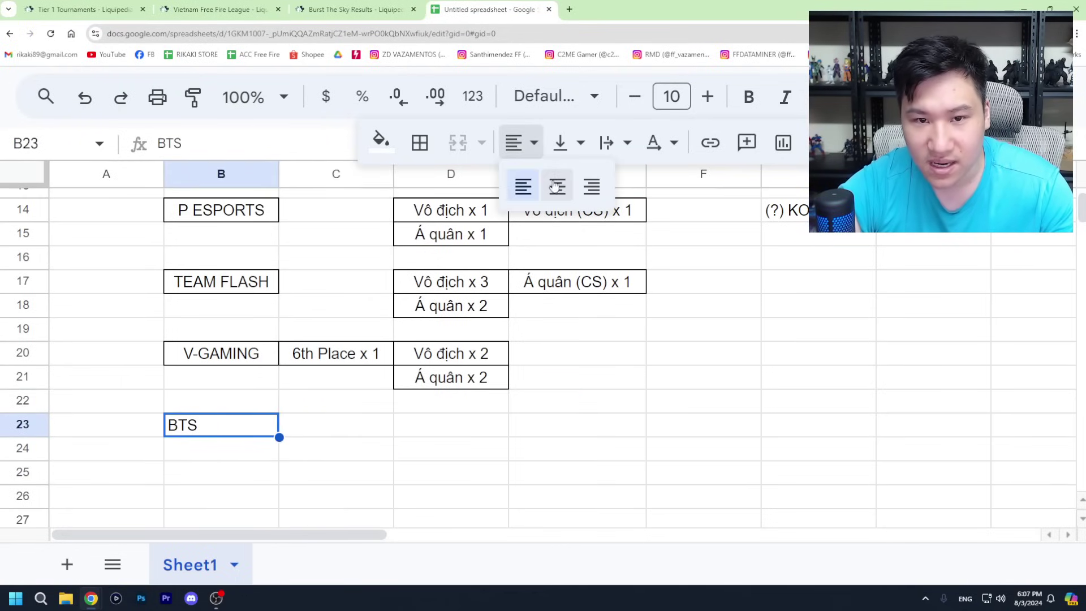
click(556, 186)
Step: Enter "Vô địch x 2" for BTS in cell D23, center it and apply borders on all sides
click(422, 437)
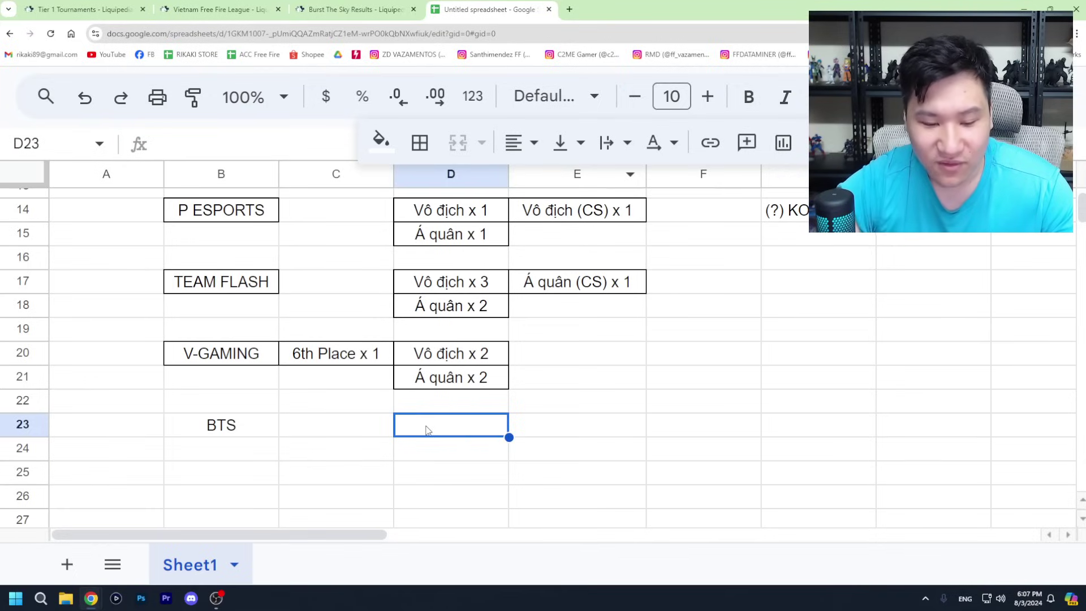
text(Vôd)
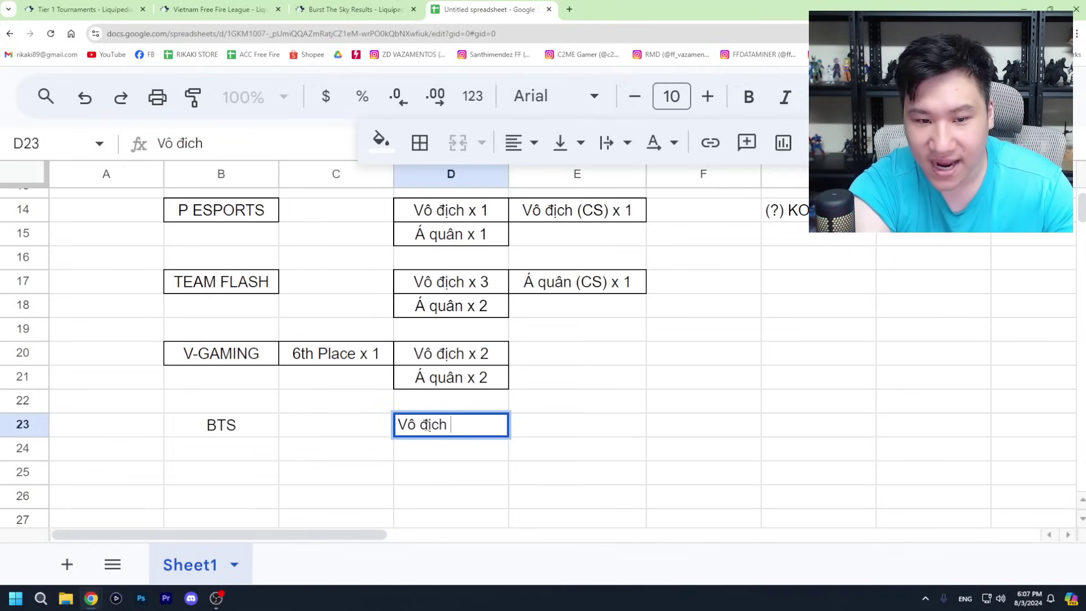
text(ịch x 2)
key(Return)
click(427, 431)
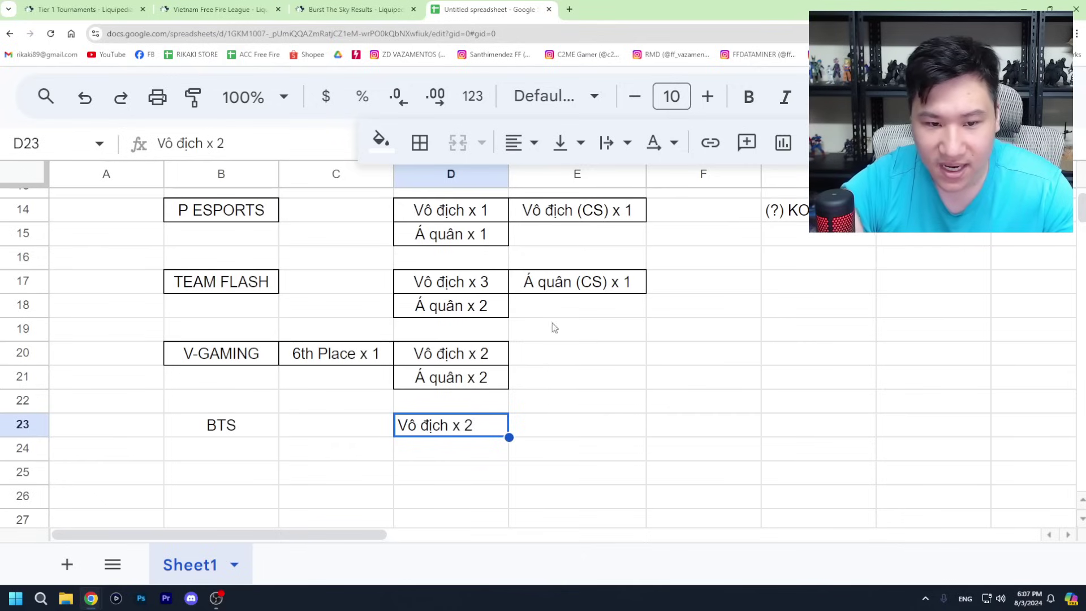
click(533, 150)
click(555, 188)
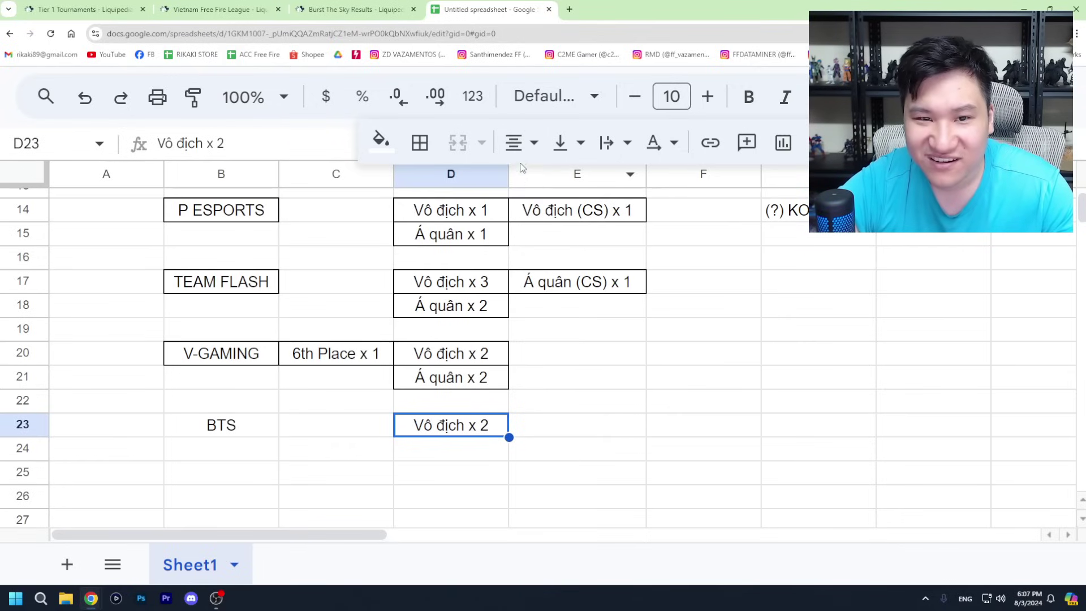
click(419, 143)
click(431, 190)
click(622, 418)
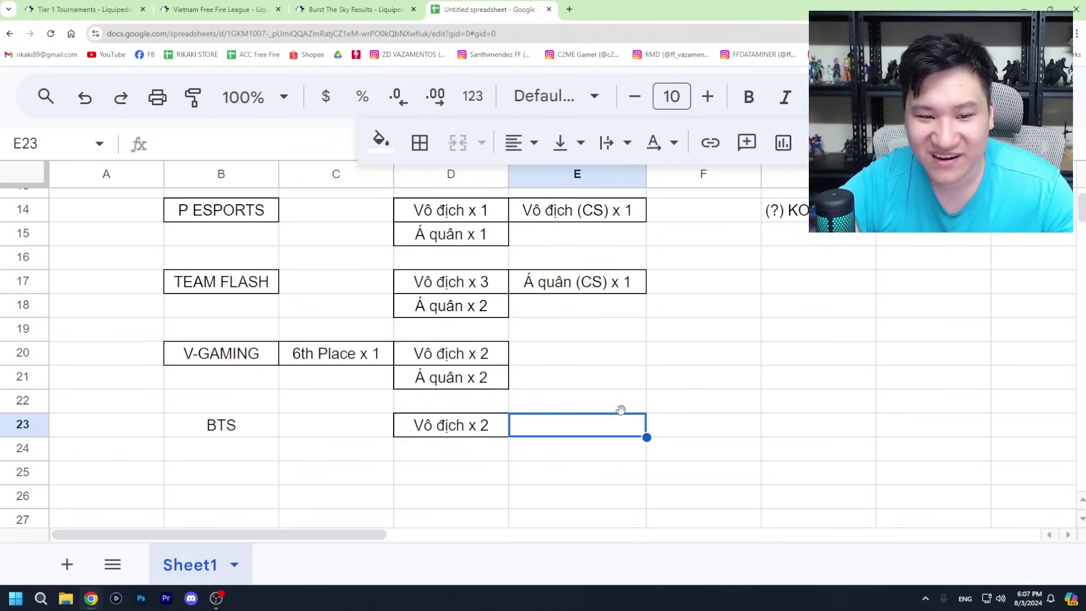
Step: Recheck Burst The Sky's 2020 and 2021 placements and tournament tiers on its Liquipedia results page
click(352, 17)
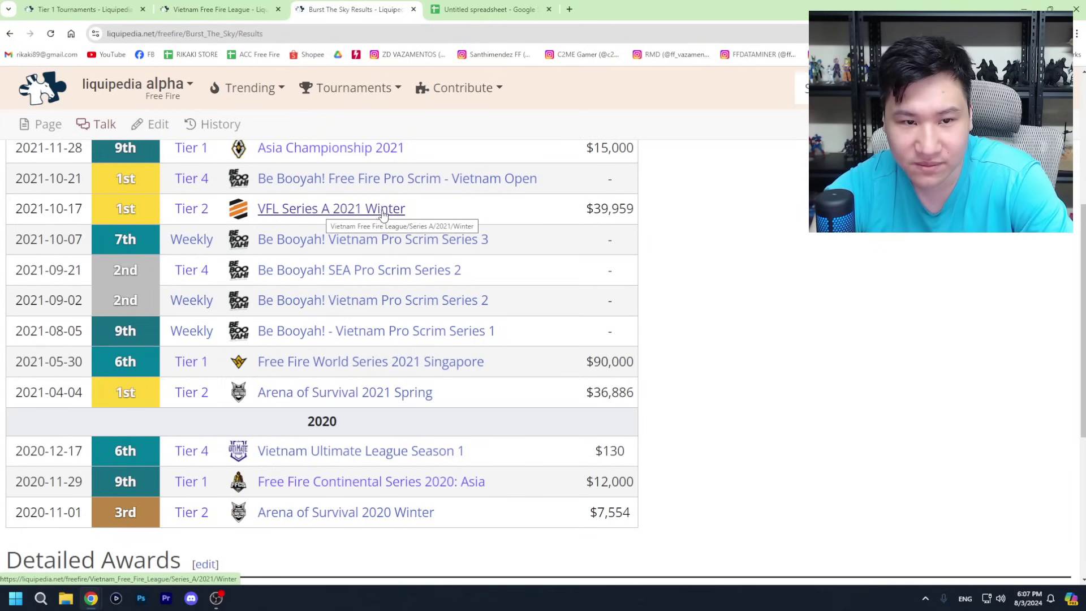
scroll(134, 273, up, 1)
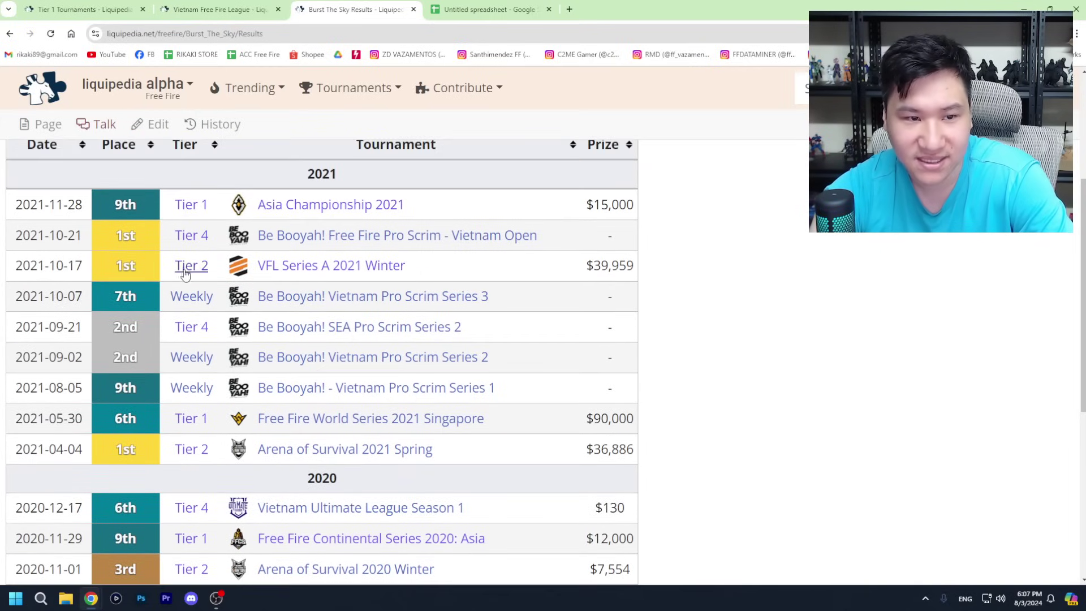
scroll(306, 279, up, 3)
scroll(311, 286, down, 4)
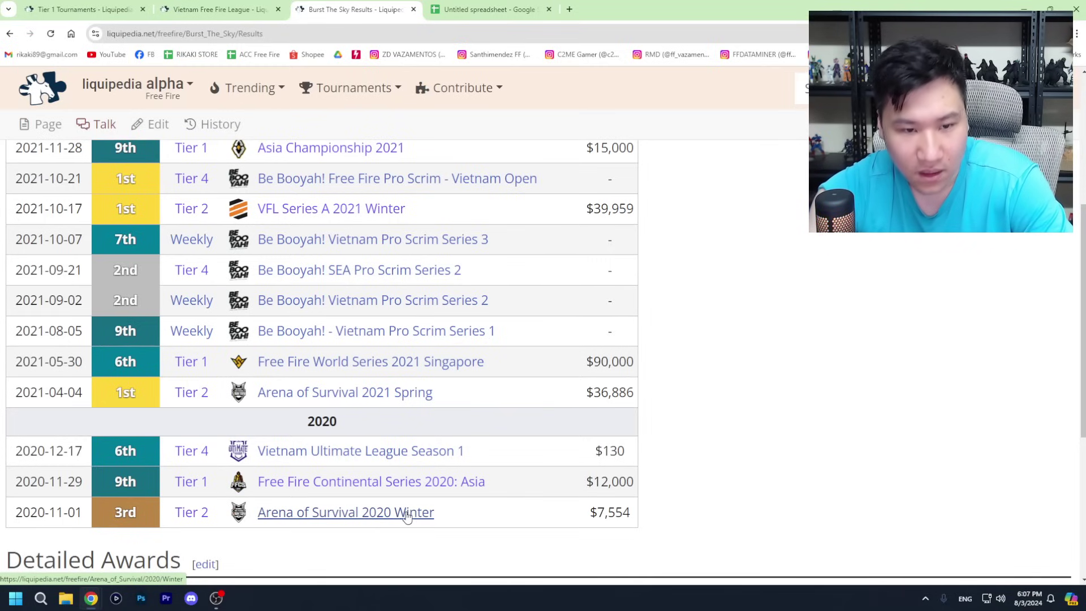
scroll(413, 482, up, 1)
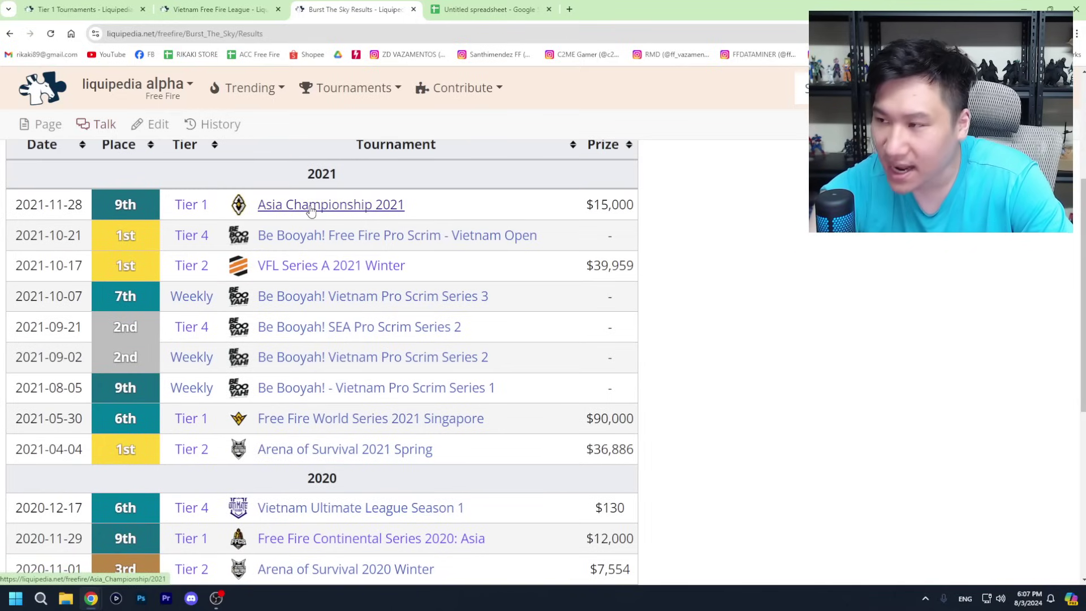
Step: Open the Arena of Survival series page in a new tab from the Vietnam Free Fire League overview
click(263, 9)
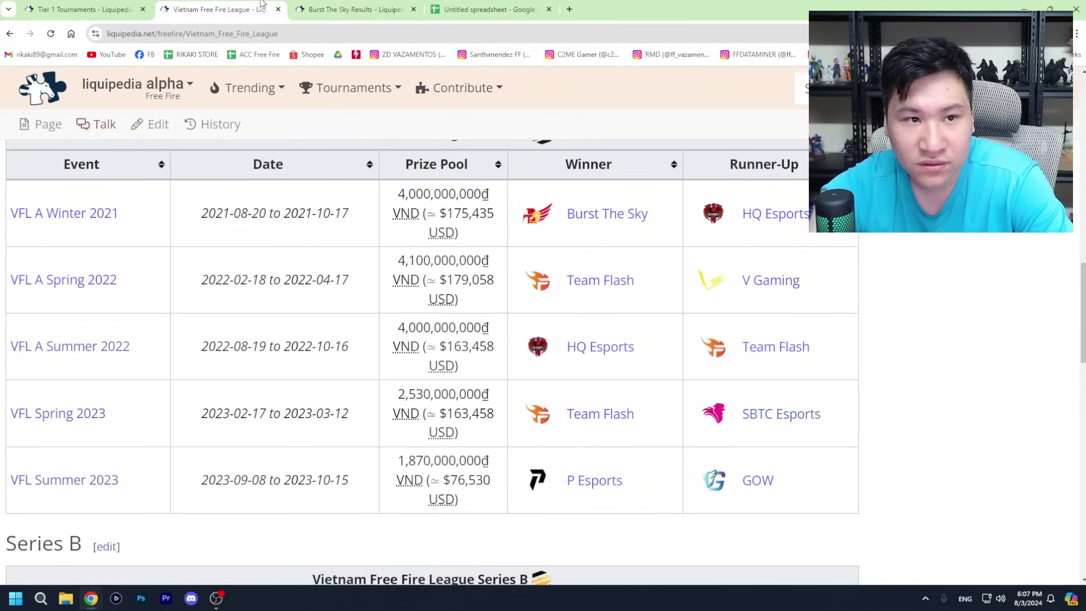
scroll(452, 255, down, 1)
scroll(521, 401, up, 1)
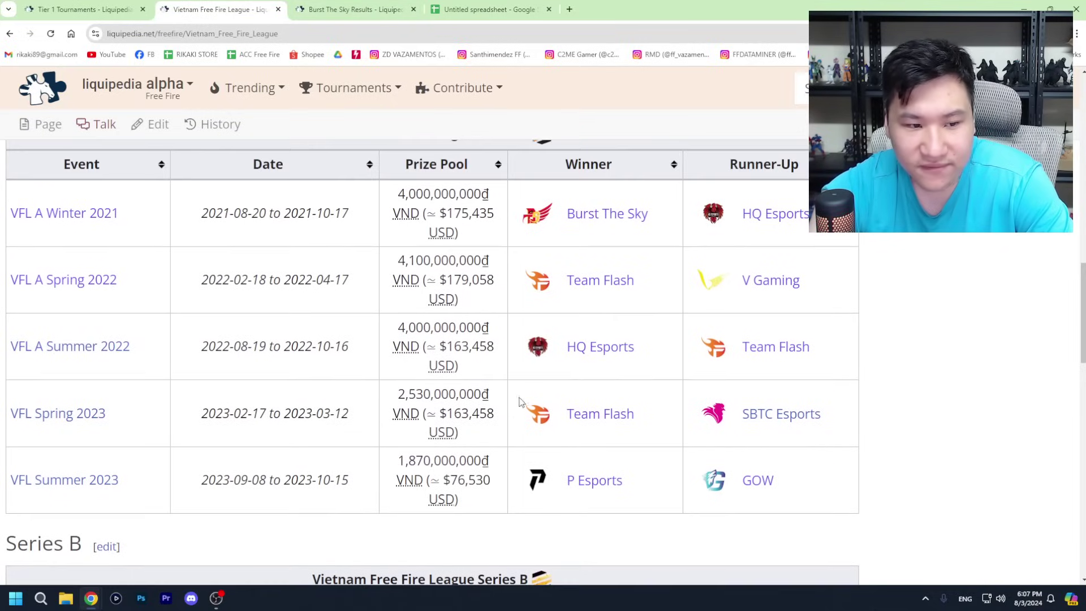
scroll(610, 321, up, 6)
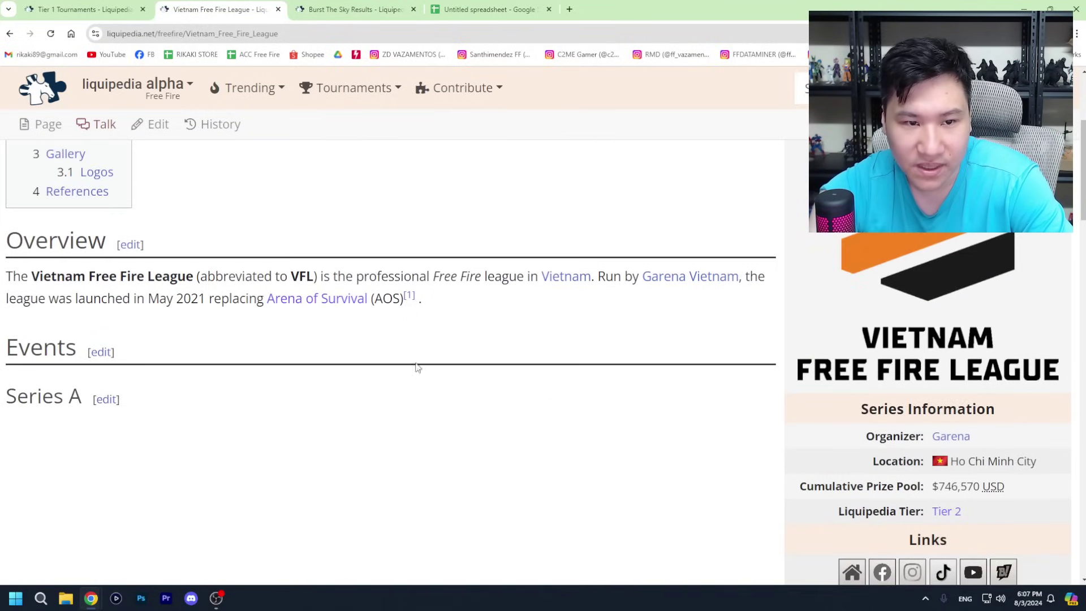
middle_click(313, 304)
scroll(471, 390, down, 6)
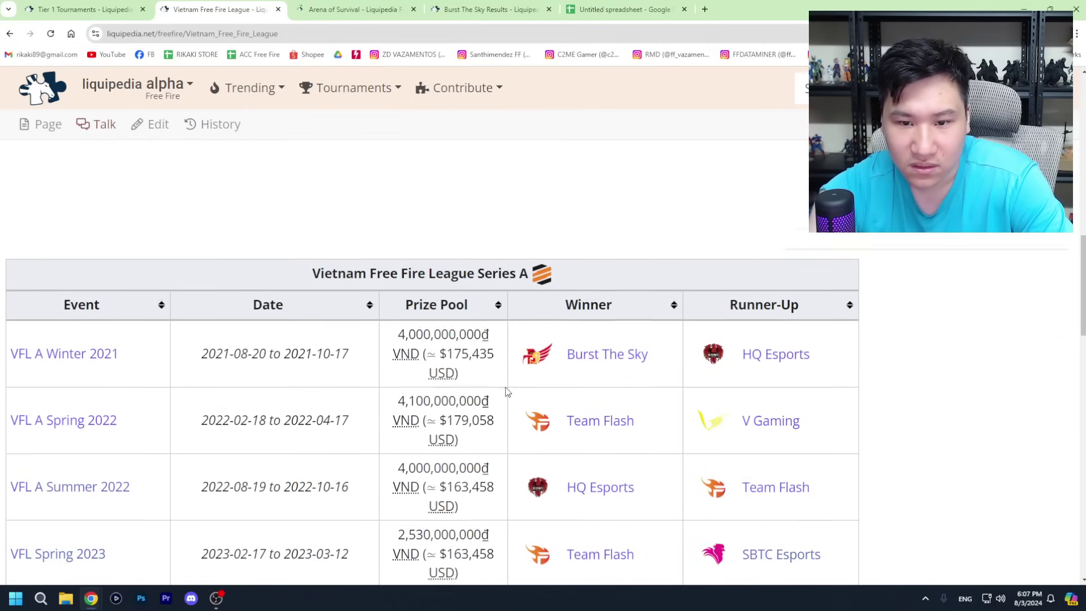
click(394, 5)
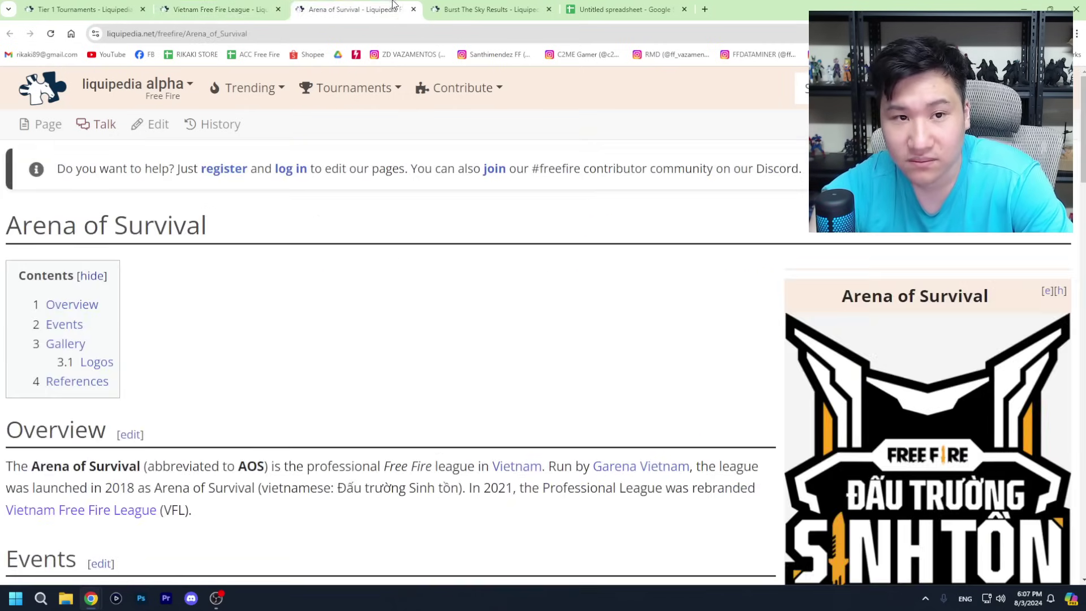
Step: Examine the winners and runners-up of the Arena of Survival seasons from AOS 2018 to AOS 2021 Spring
scroll(604, 420, down, 10)
scroll(582, 410, up, 5)
scroll(222, 312, up, 5)
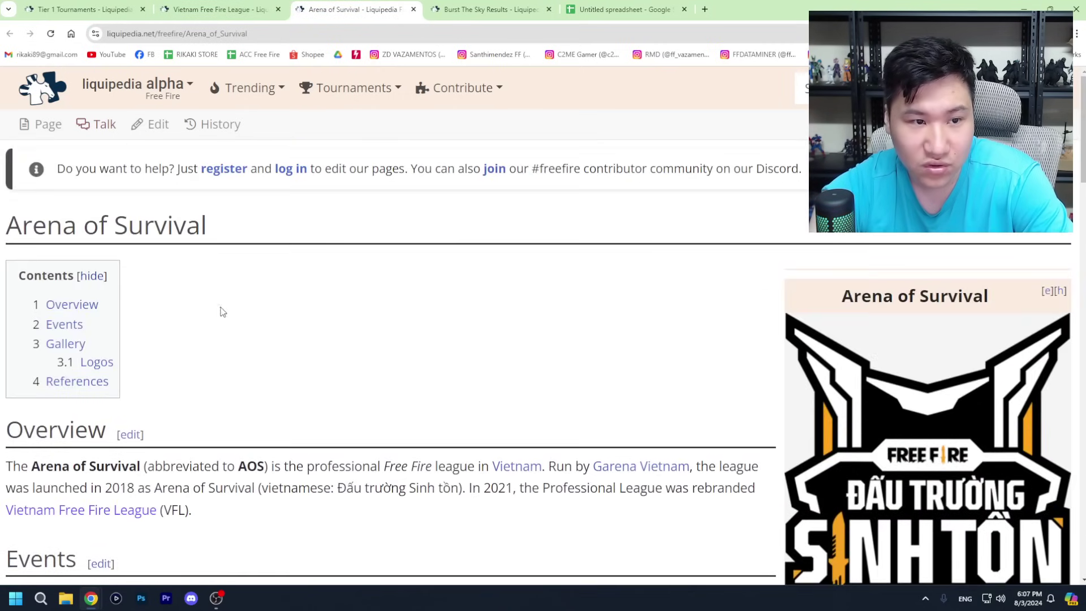
scroll(160, 351, down, 15)
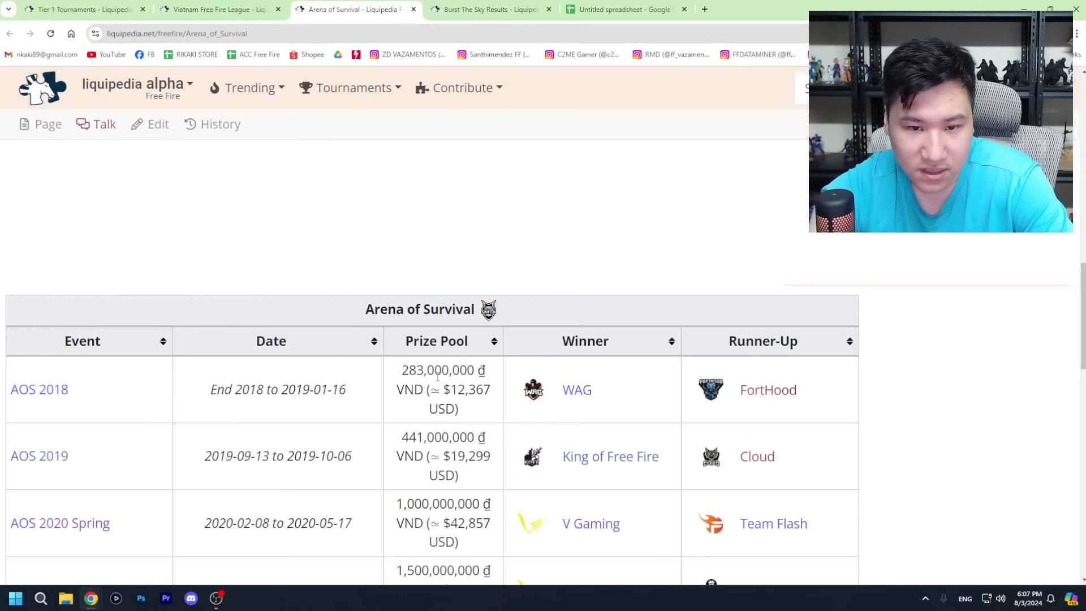
scroll(507, 395, down, 1)
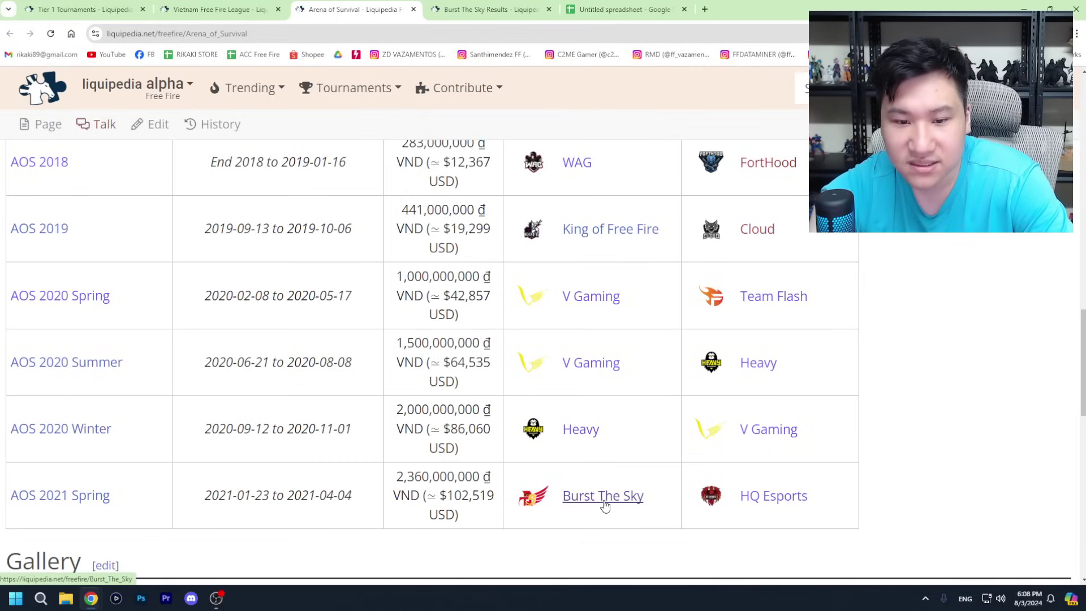
scroll(611, 384, up, 1)
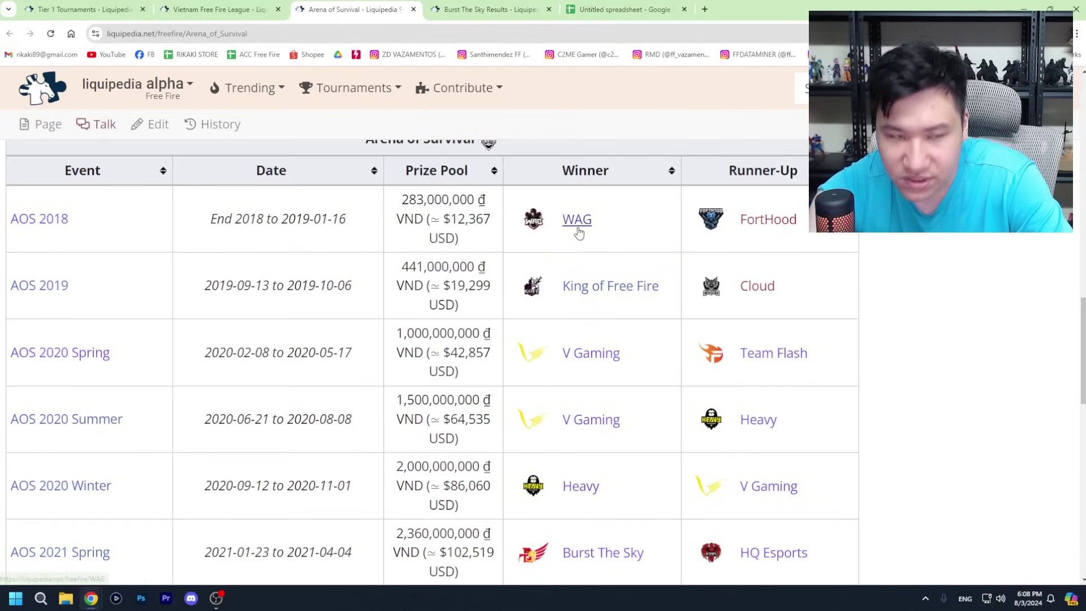
scroll(560, 193, down, 1)
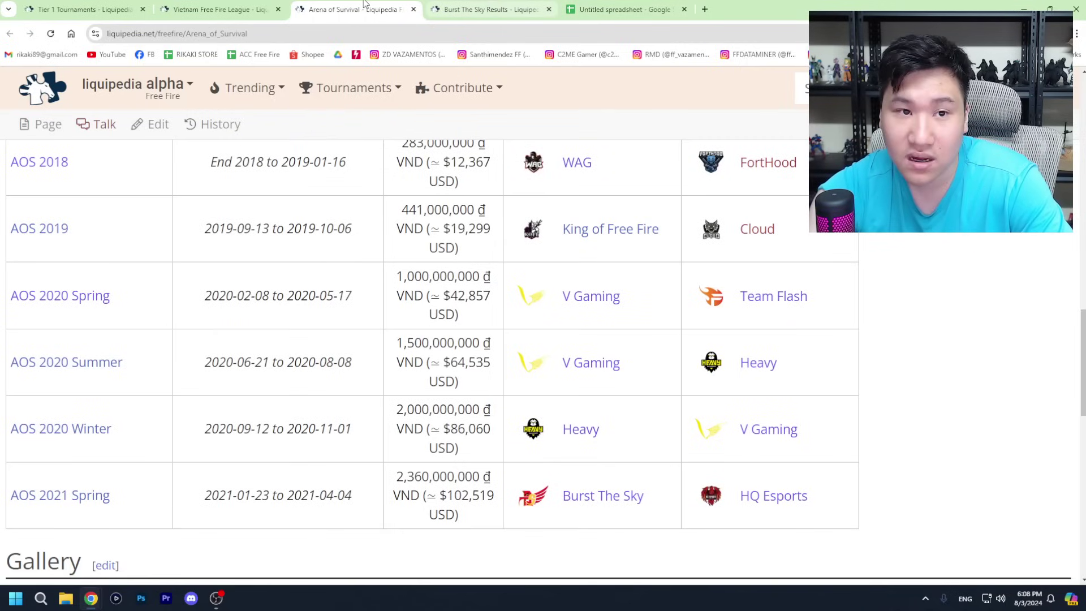
Step: Compare the winners and runners-up of the Vietnam Free Fire League Series A with those of Arena of Survival
click(263, 10)
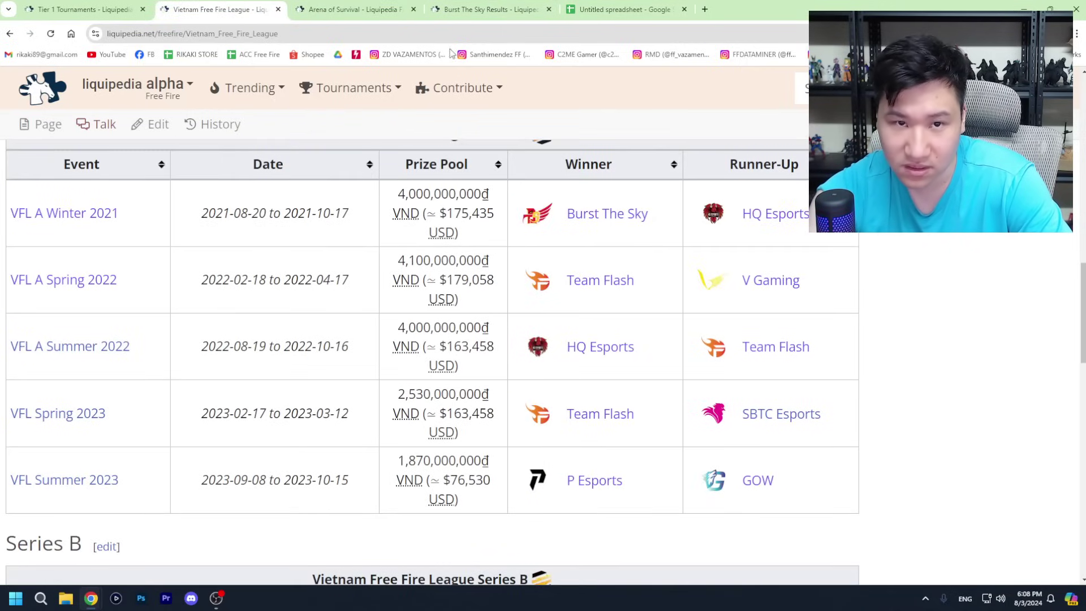
click(360, 6)
click(241, 7)
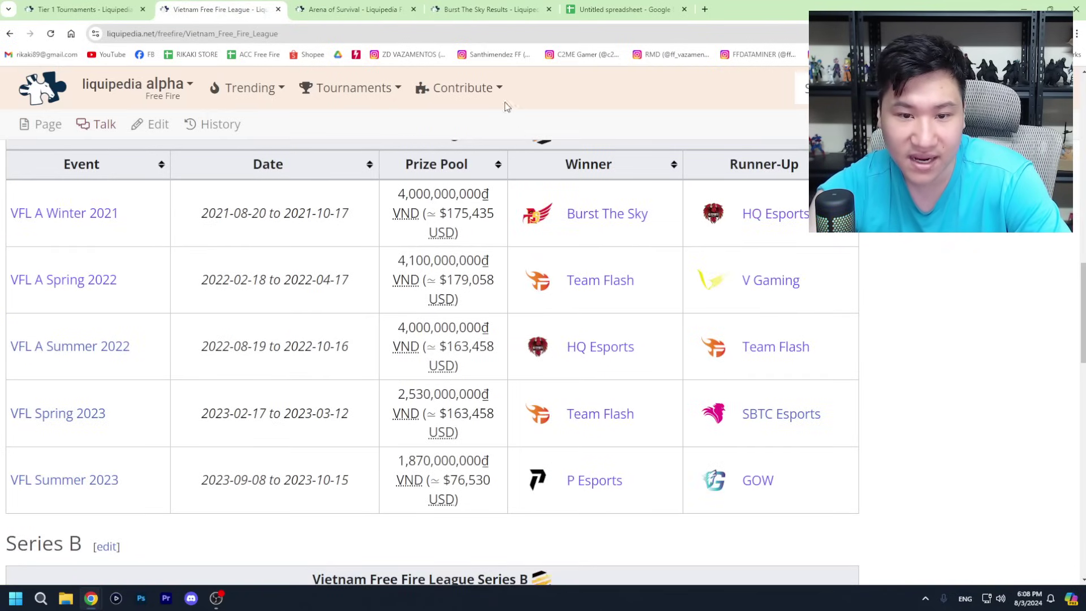
click(398, 7)
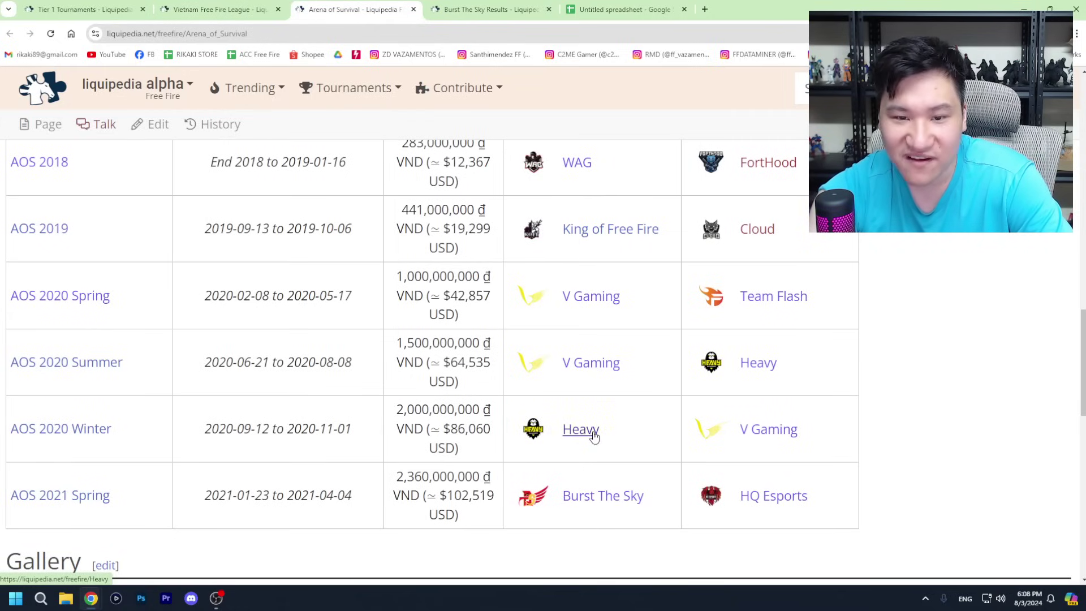
scroll(599, 433, up, 2)
scroll(606, 426, down, 1)
click(250, 6)
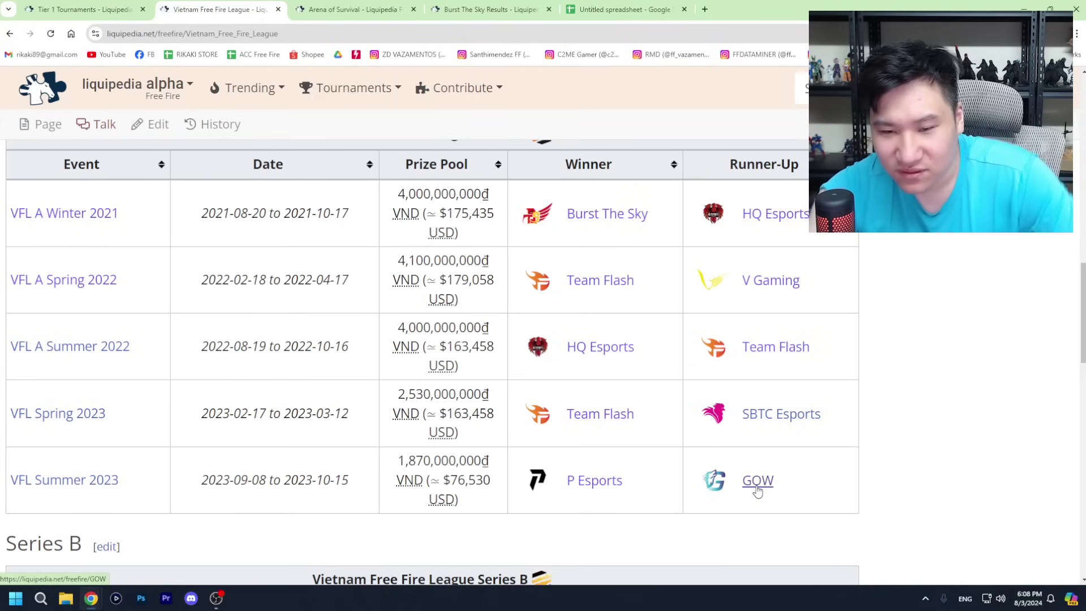
click(345, 9)
click(188, 5)
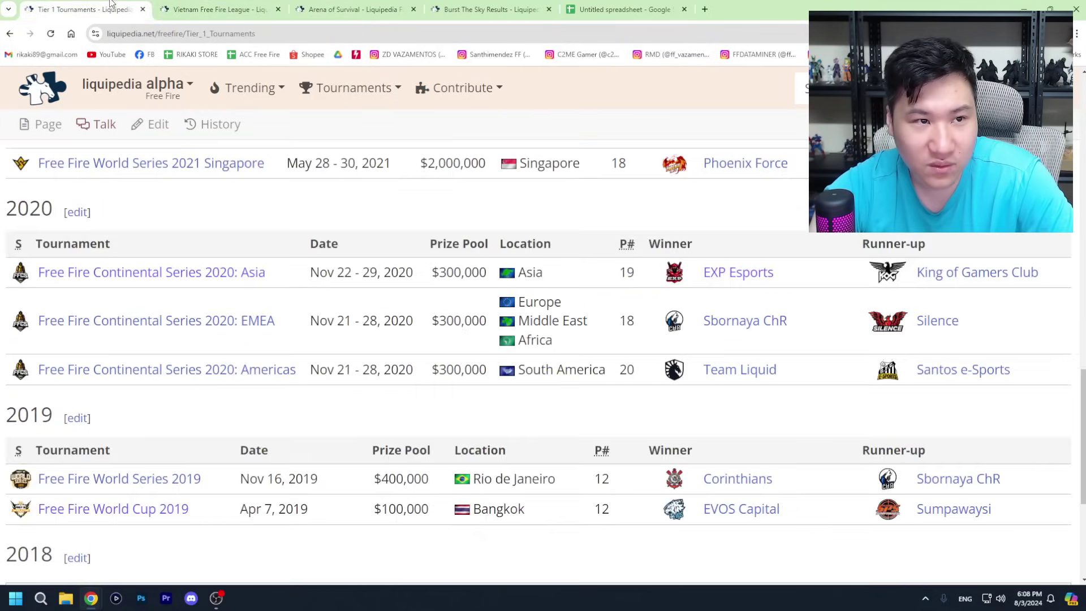
click(446, 5)
click(407, 7)
Step: Add the team GOW to the spreadsheet in cell B25 and center the name
click(623, 9)
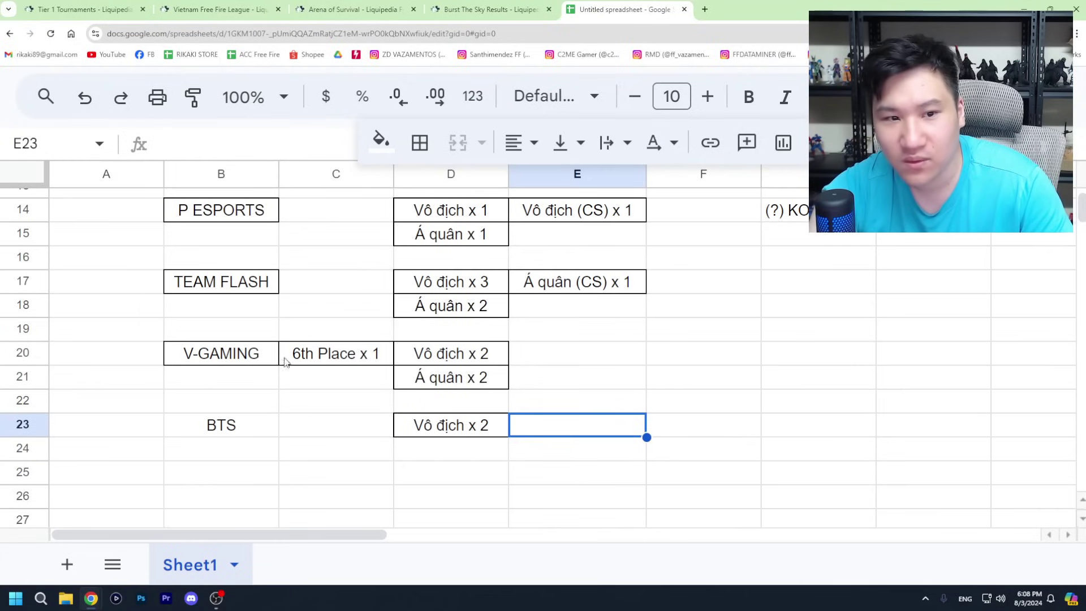
click(229, 473)
text(GO)
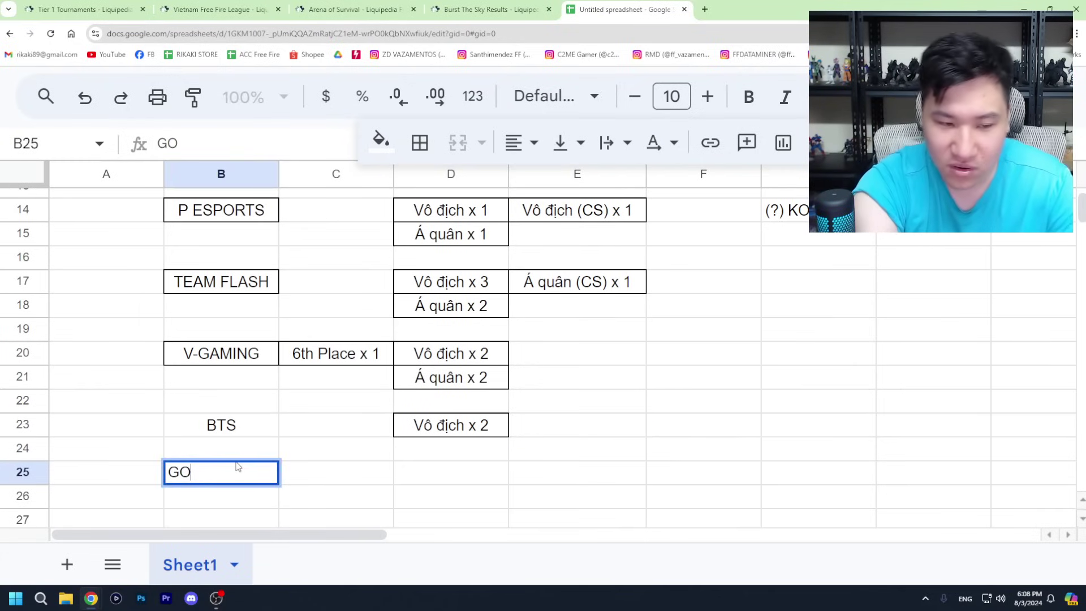
text(W)
key(Tab)
click(226, 471)
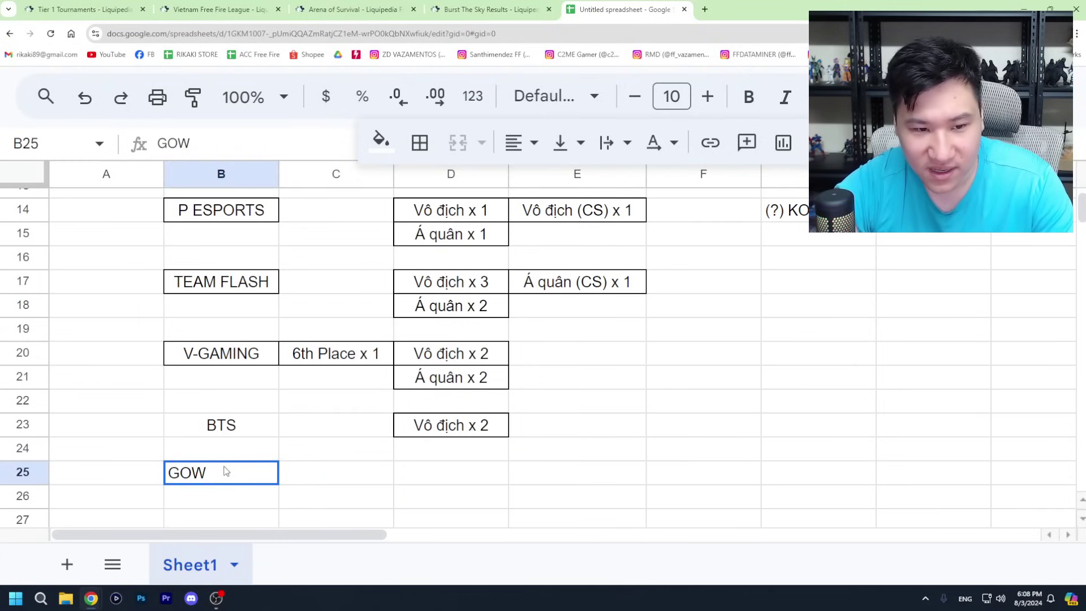
click(517, 143)
click(555, 184)
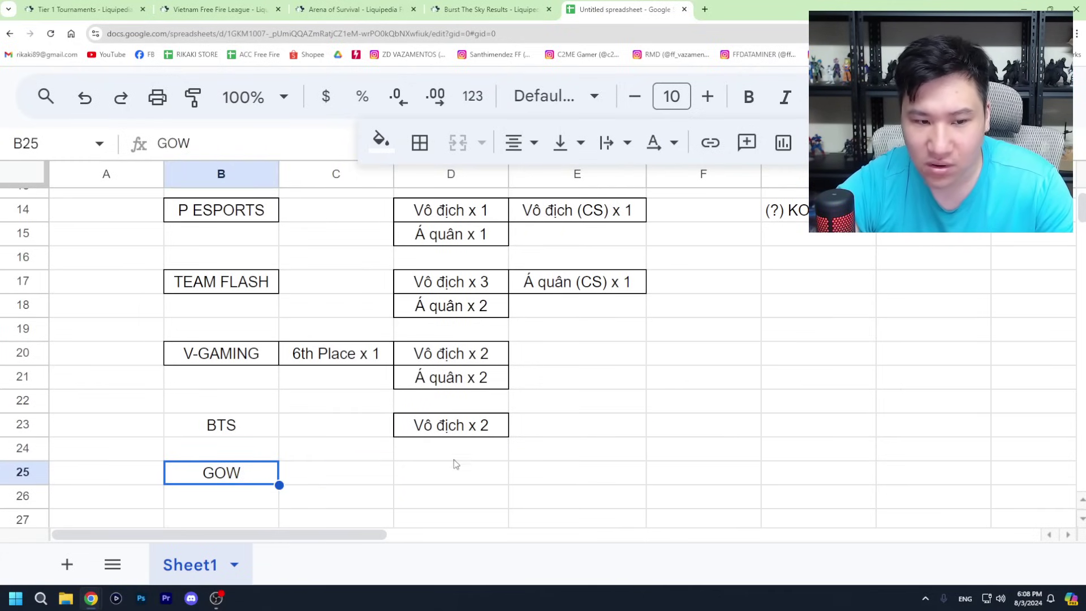
Step: Apply borders on all sides to the BTS and GOW team name cells
click(454, 455)
click(250, 428)
click(420, 143)
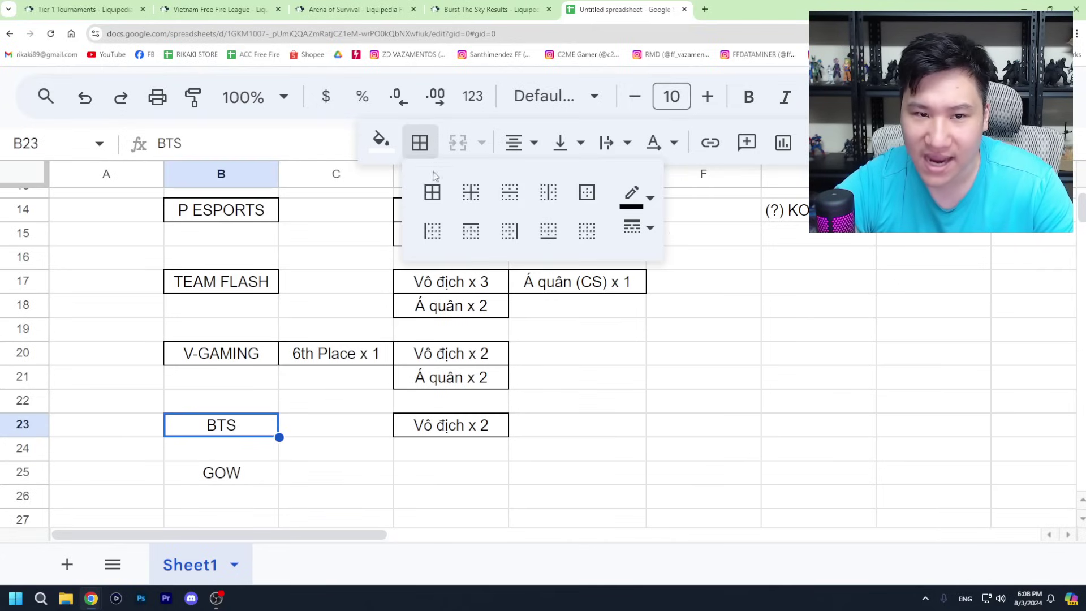
click(246, 481)
click(420, 143)
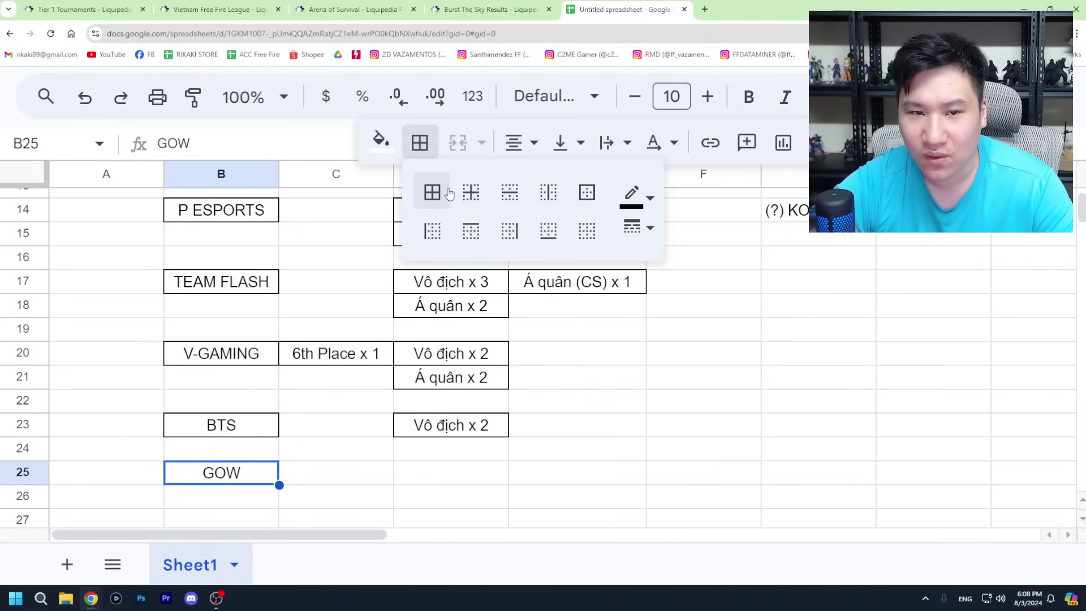
click(467, 475)
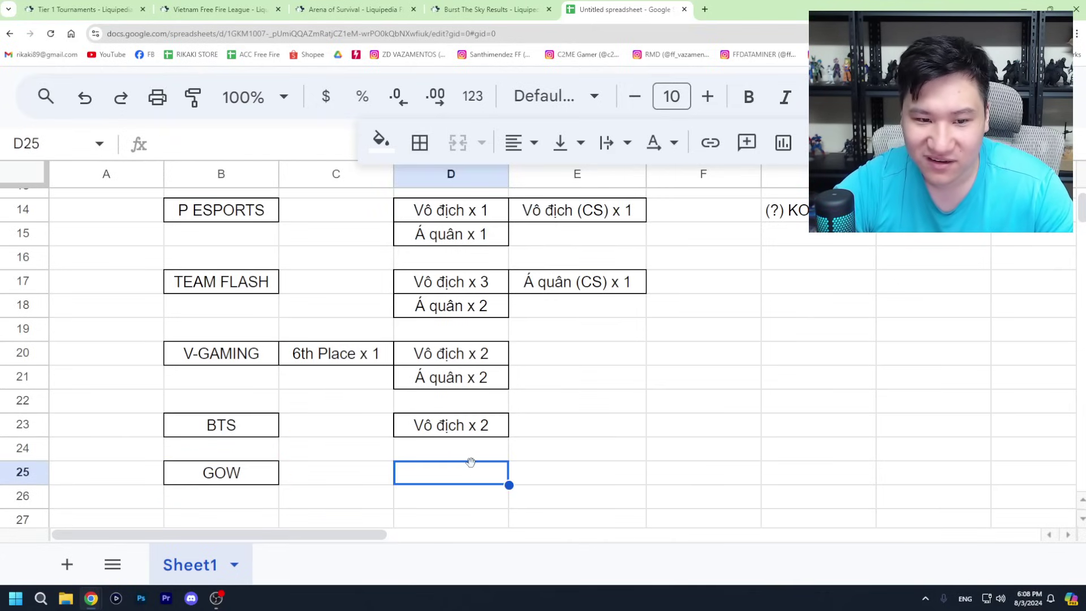
Step: Recheck the Arena of Survival winners and runners-up, and close the Burst The Sky results page
click(486, 9)
click(383, 4)
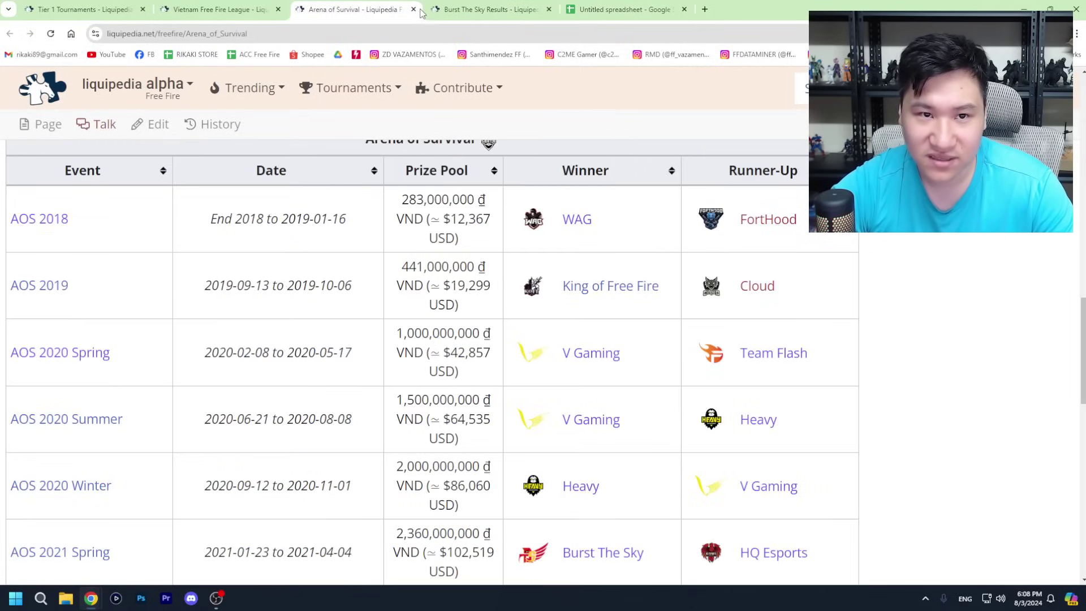
scroll(763, 354, down, 1)
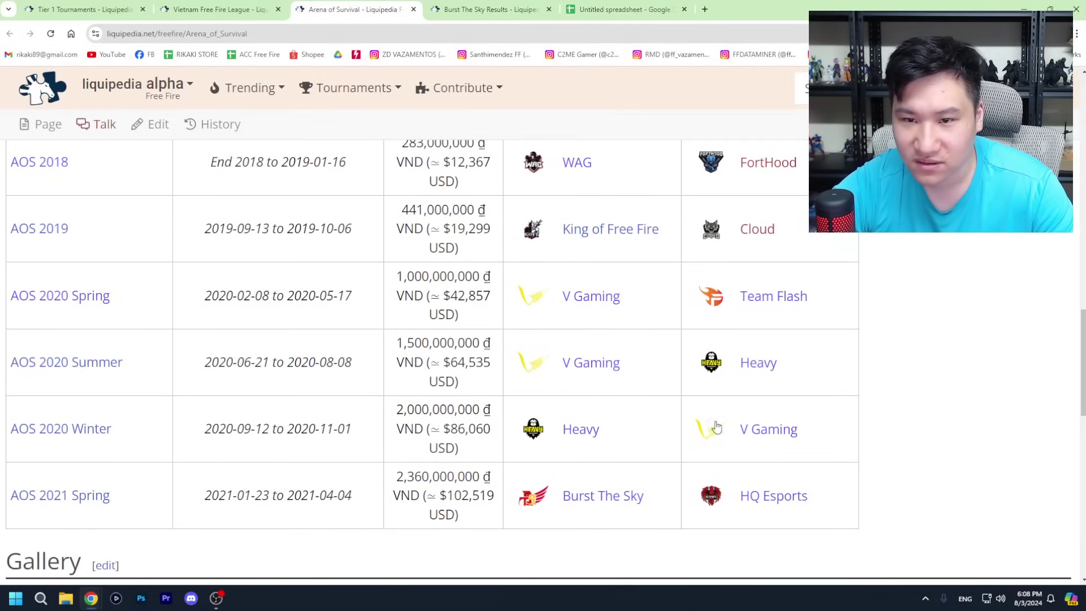
click(475, 9)
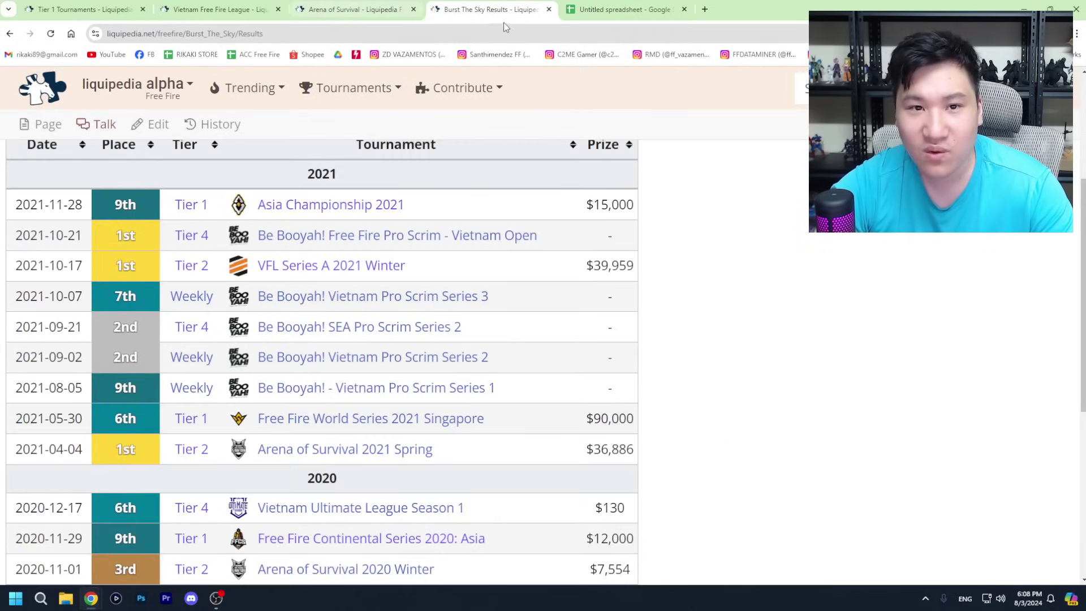
click(548, 9)
Step: Open the GOW team page from the Vietnam Free Fire League list and go to its extended list of results
click(243, 10)
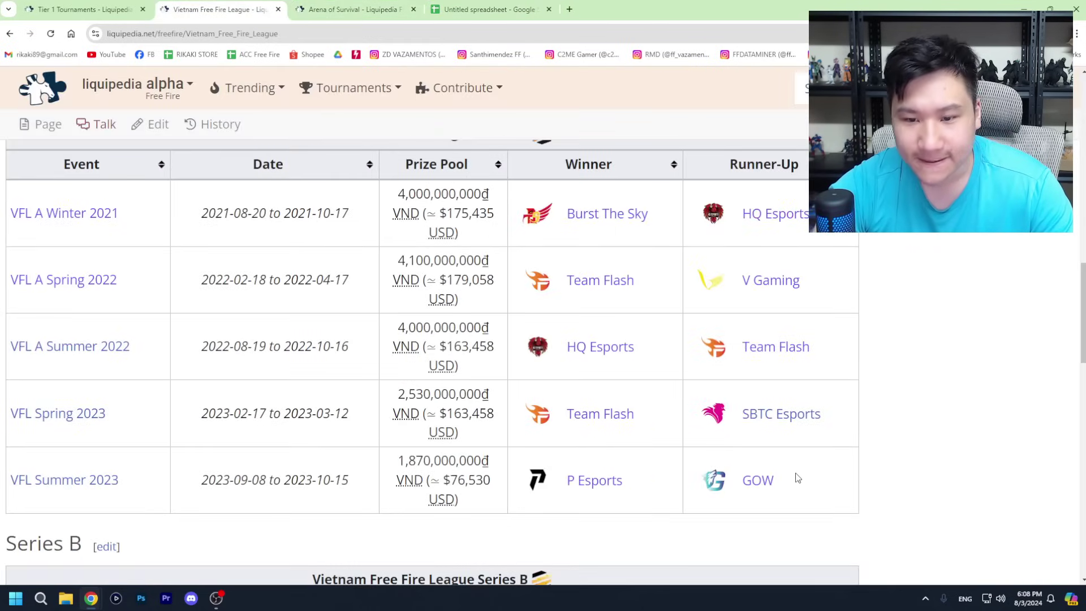
click(758, 480)
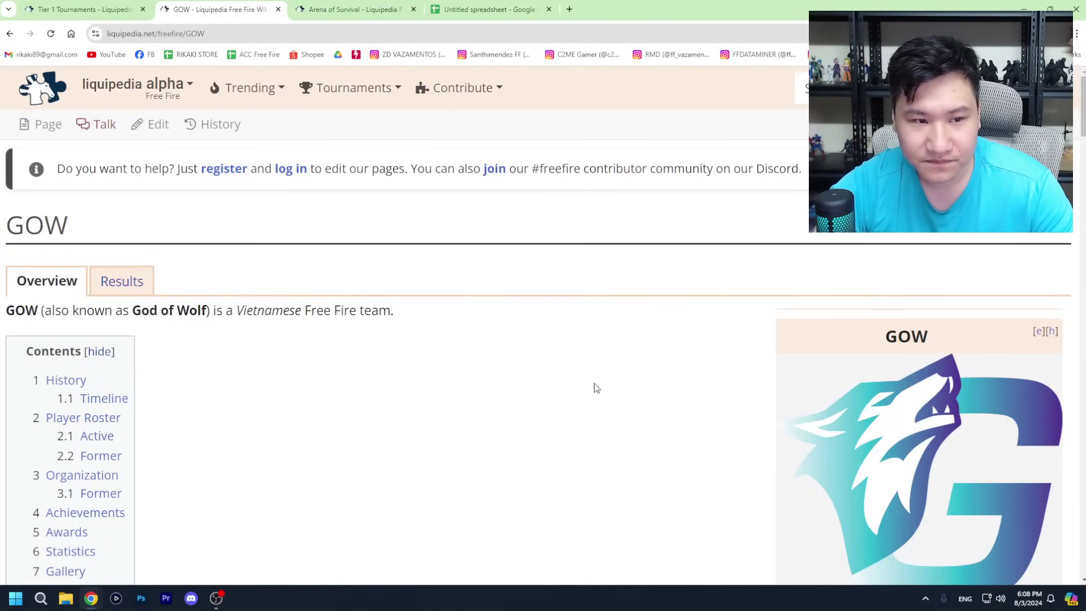
scroll(597, 388, down, 9)
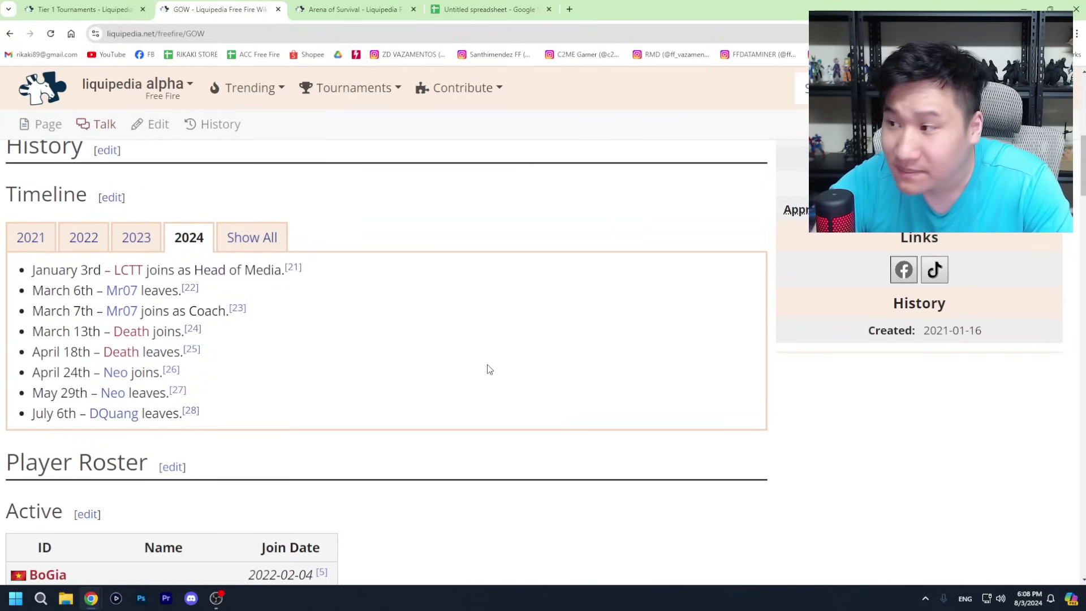
scroll(489, 369, down, 9)
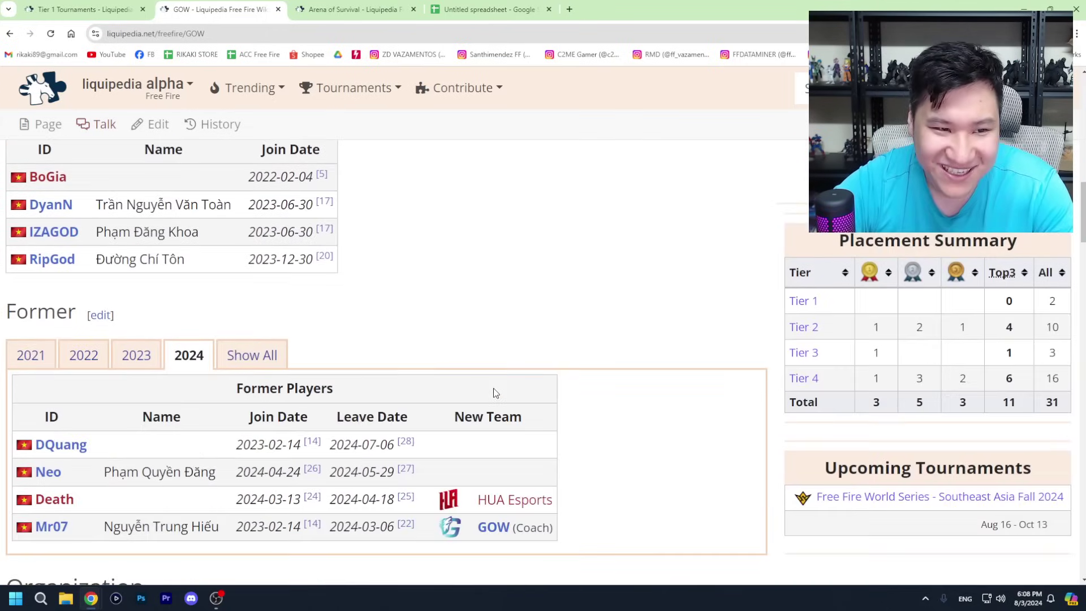
scroll(514, 361, down, 13)
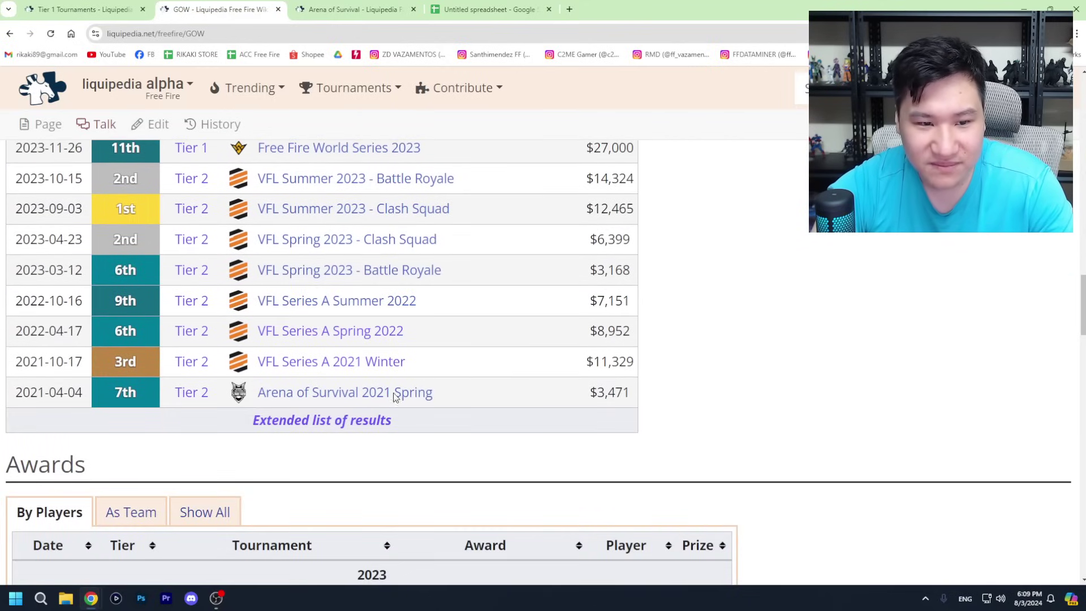
click(362, 420)
Step: Examine GOW's older tournament results from 2022 and 2021, down to its detailed awards
scroll(498, 409, down, 3)
scroll(504, 409, down, 10)
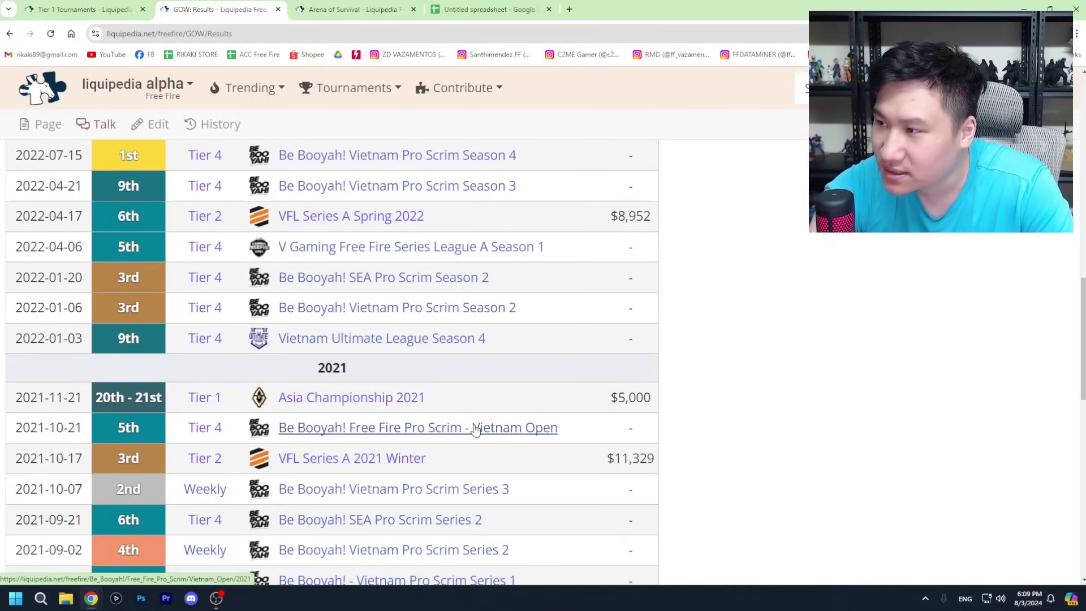
scroll(475, 430, down, 7)
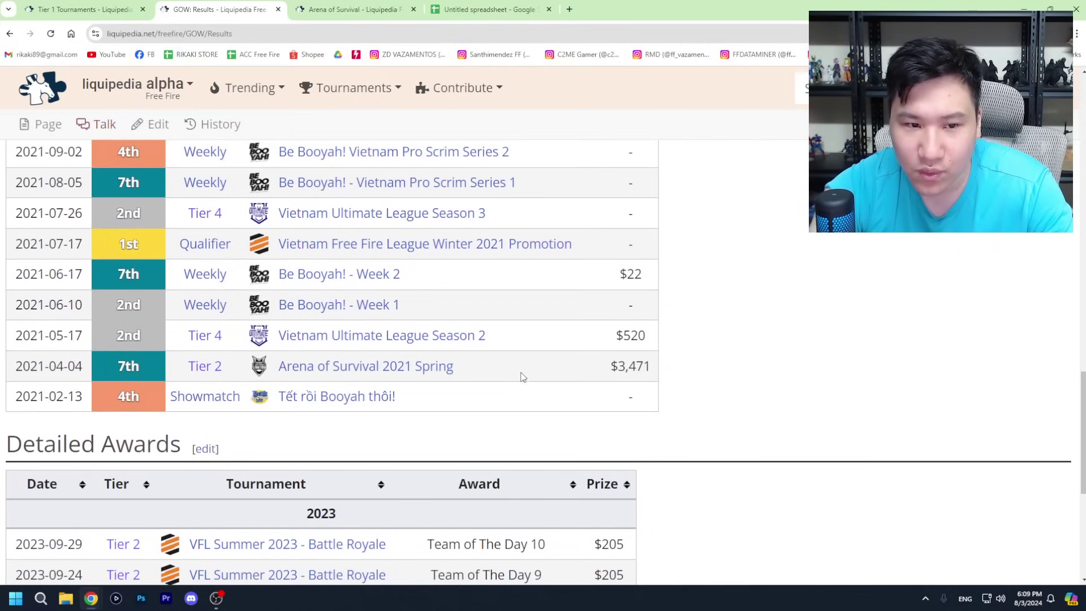
scroll(512, 368, up, 1)
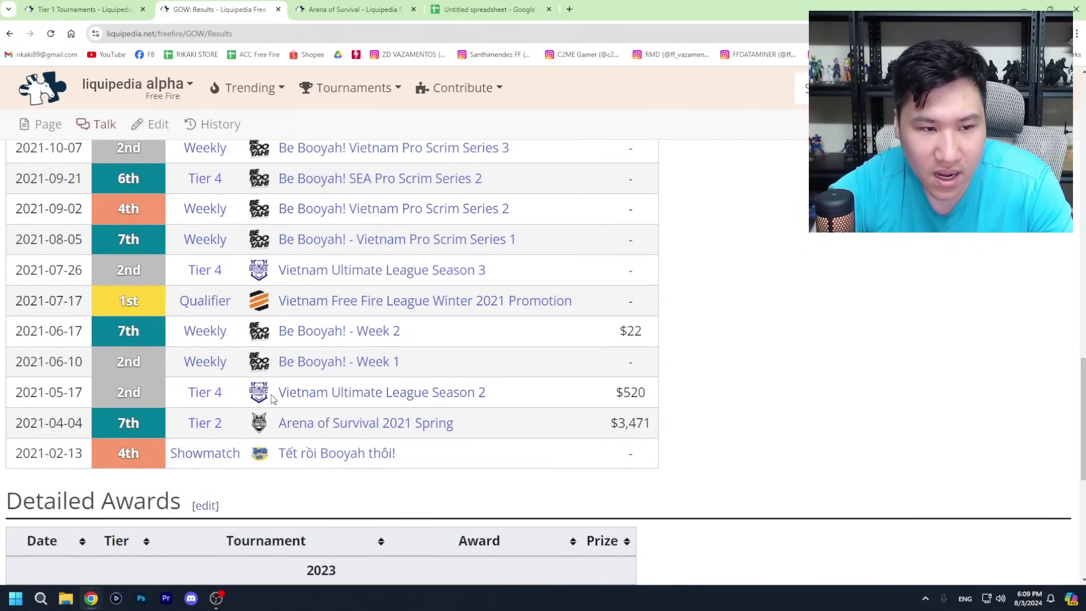
scroll(263, 396, up, 1)
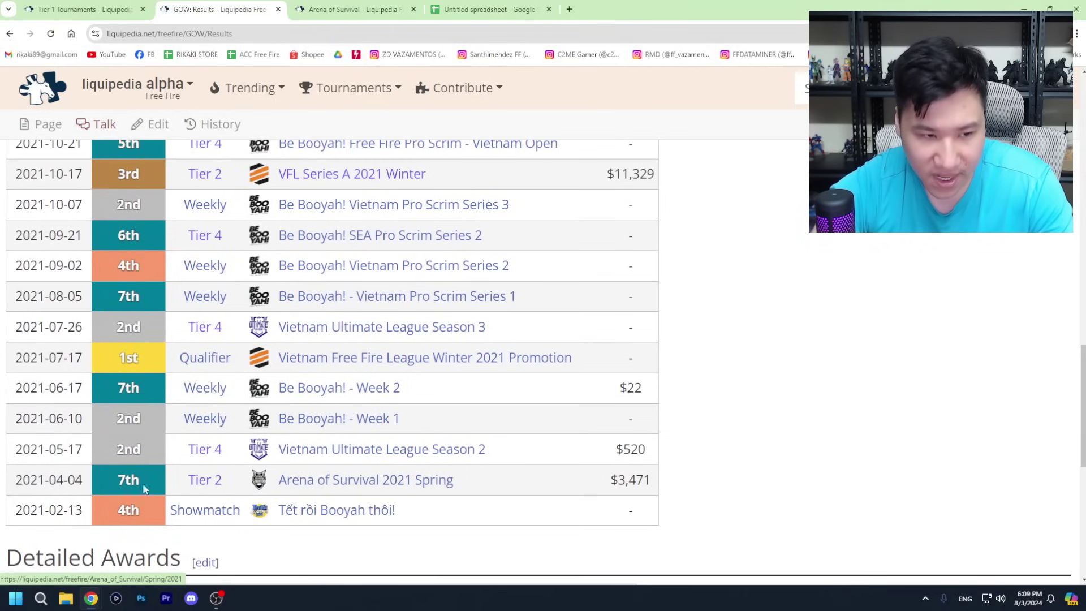
scroll(142, 483, down, 3)
scroll(249, 408, down, 3)
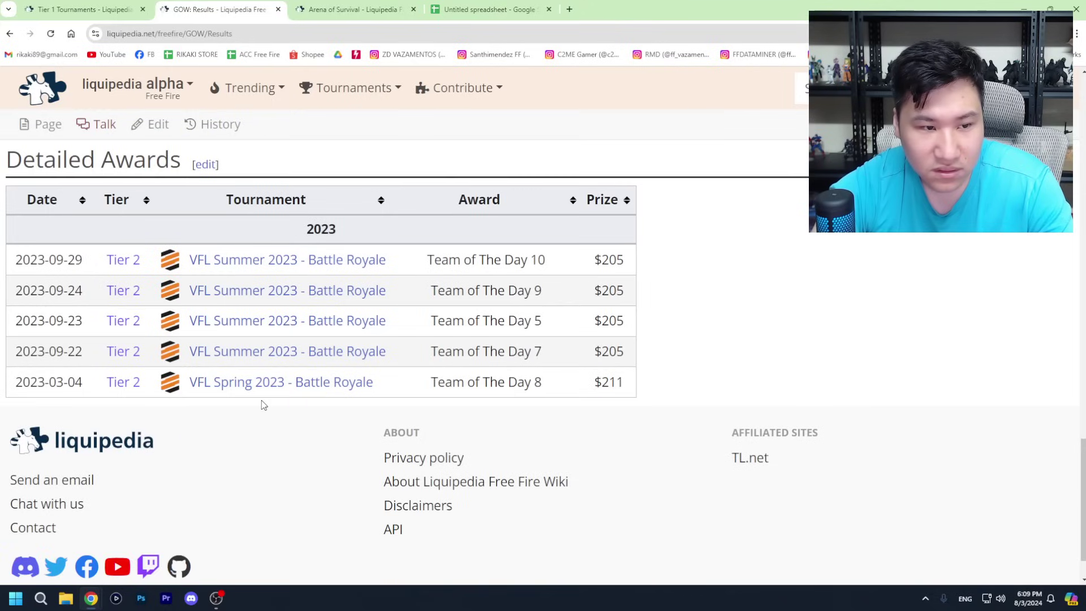
Step: Examine GOW's 2024 and 2023 placements, including the VFL Battle Royale and Clash Squad results
scroll(262, 405, up, 6)
scroll(380, 447, up, 15)
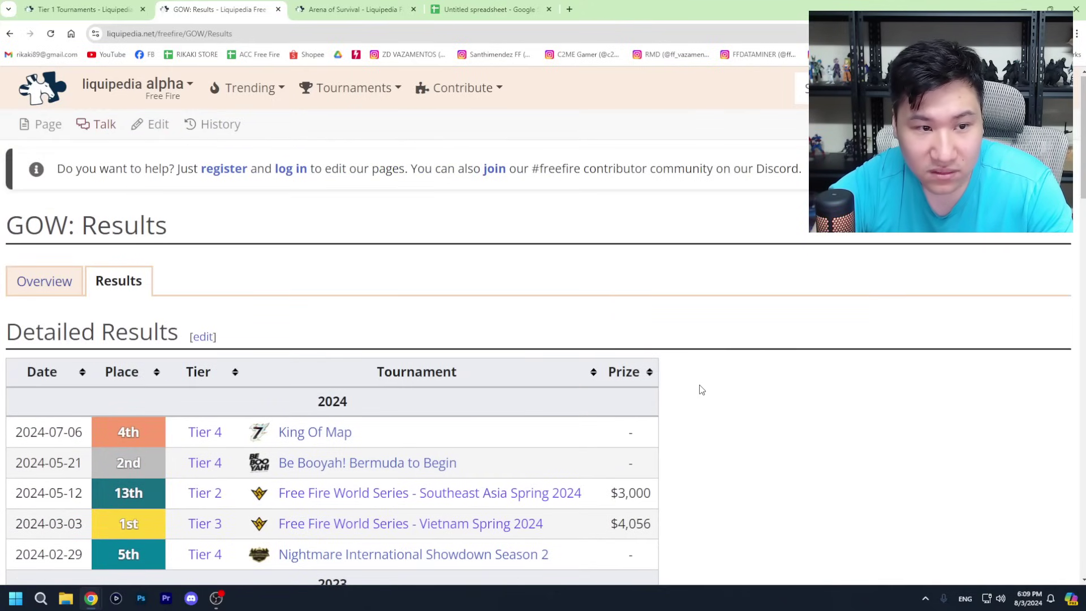
scroll(705, 395, down, 2)
scroll(713, 402, down, 1)
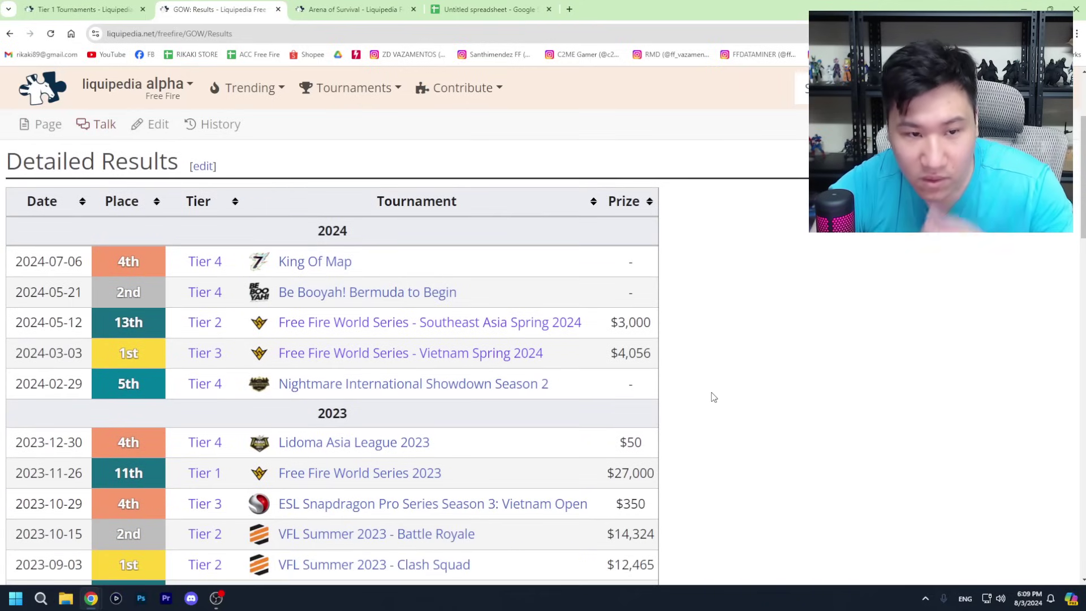
scroll(710, 378, down, 1)
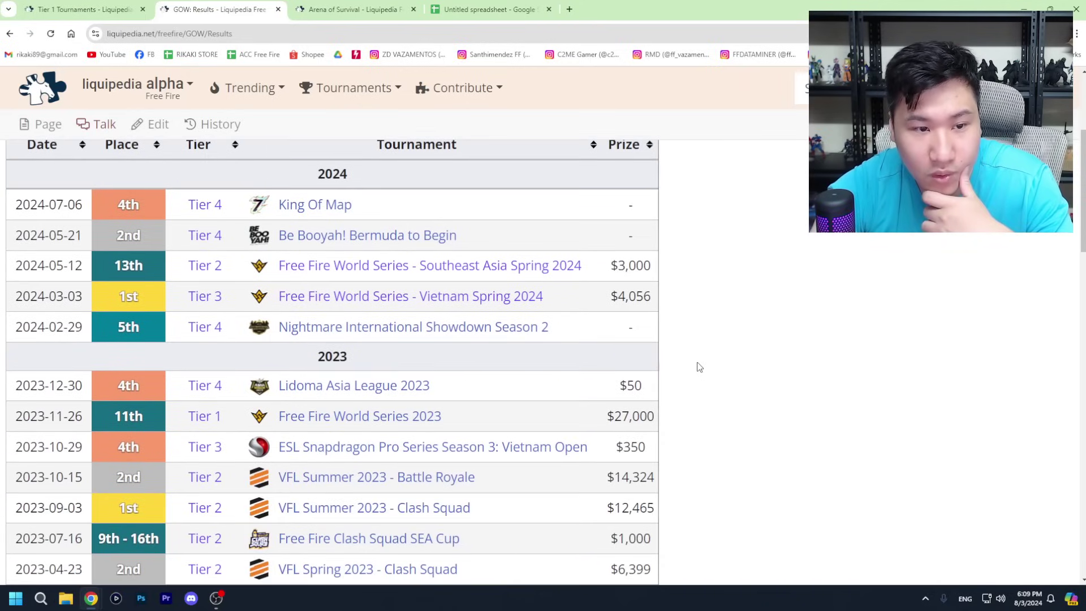
scroll(697, 365, down, 2)
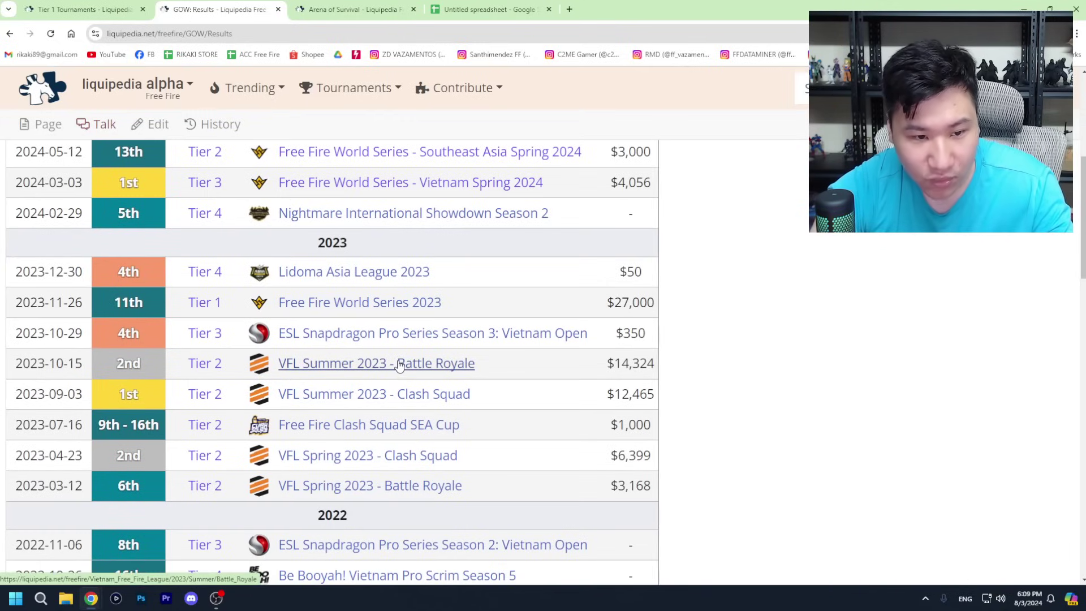
scroll(400, 367, down, 1)
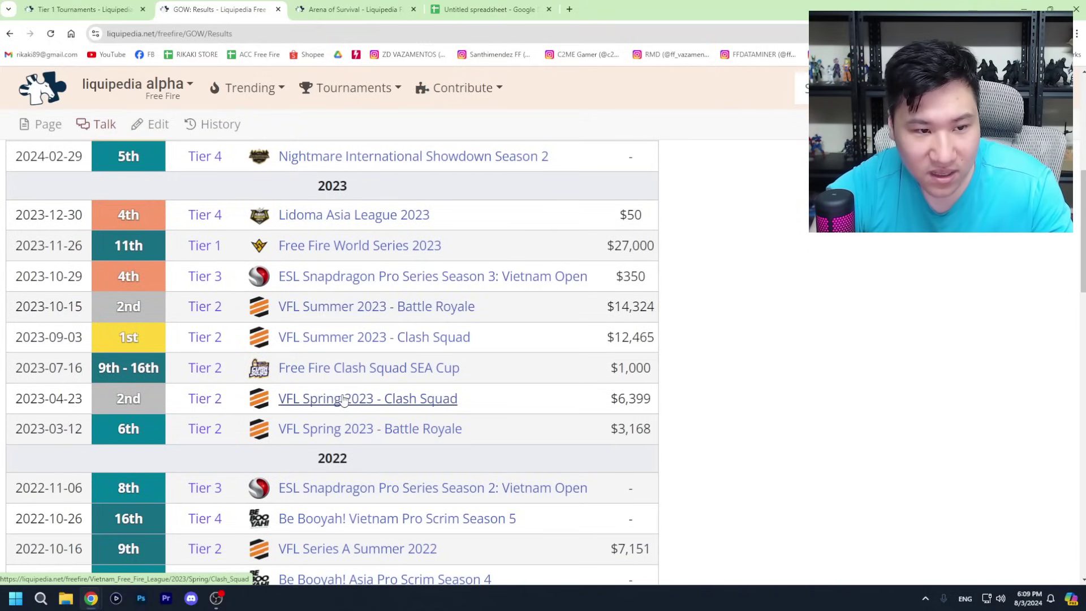
Step: In the spreadsheet's GOW row, enter "Á quân x 1" in D25 and "Á quân (CS) x 1" in E25
click(370, 10)
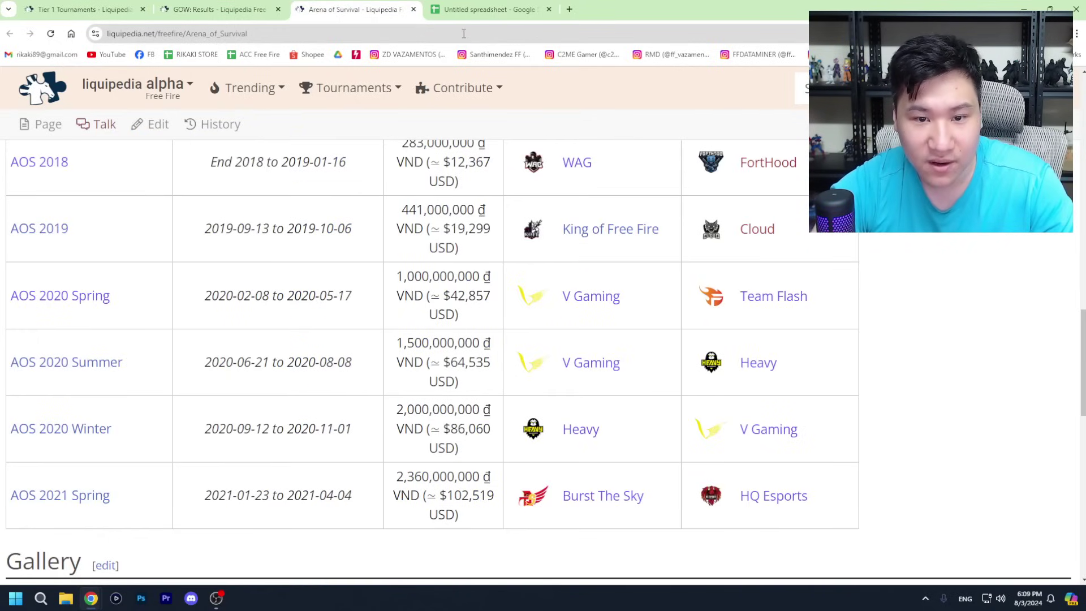
click(483, 7)
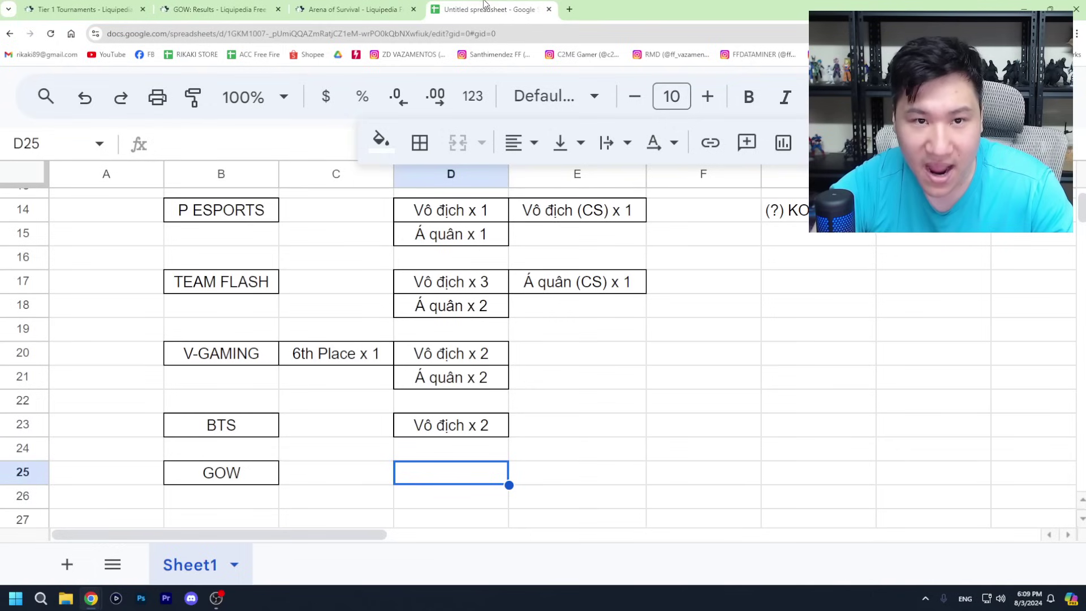
double_click(478, 486)
text(Á quân)
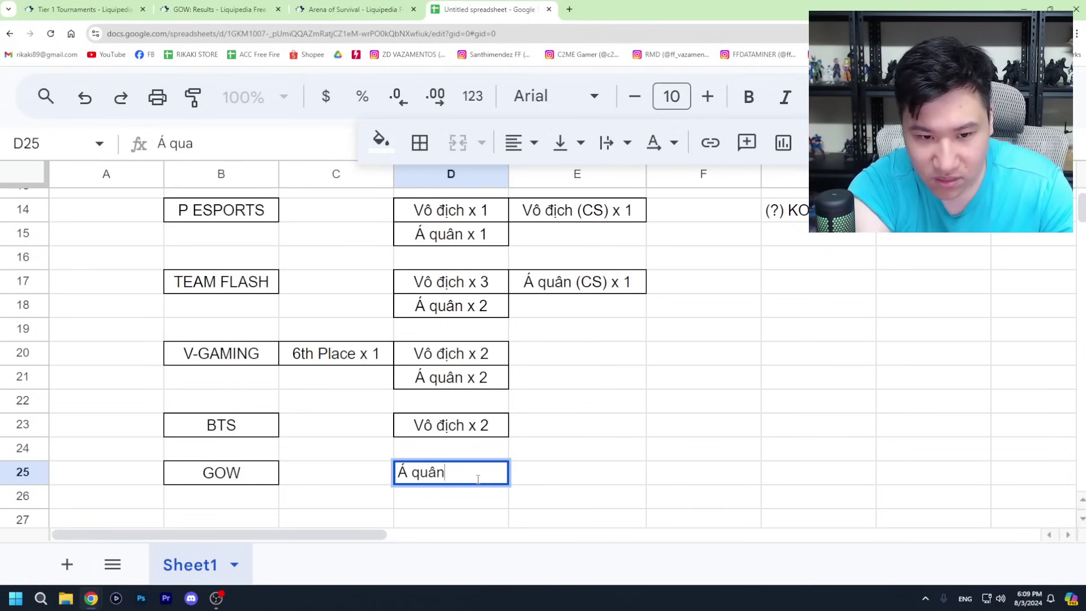
text( x 1)
key(Tab)
text(Á)
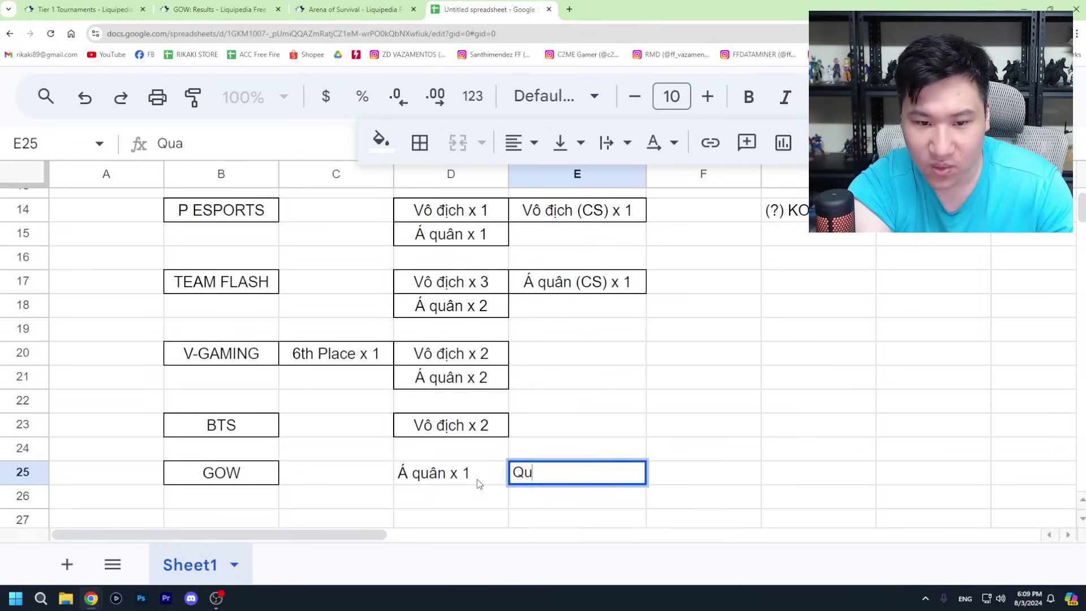
text( quân (CS)()
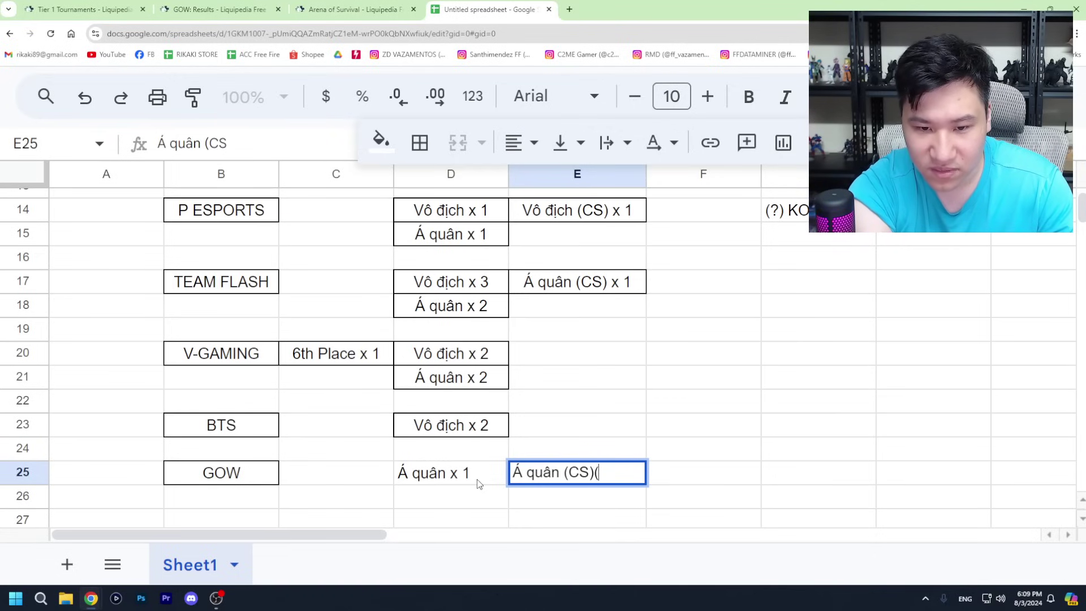
key(BackSpace)
text(x 1)
key(Return)
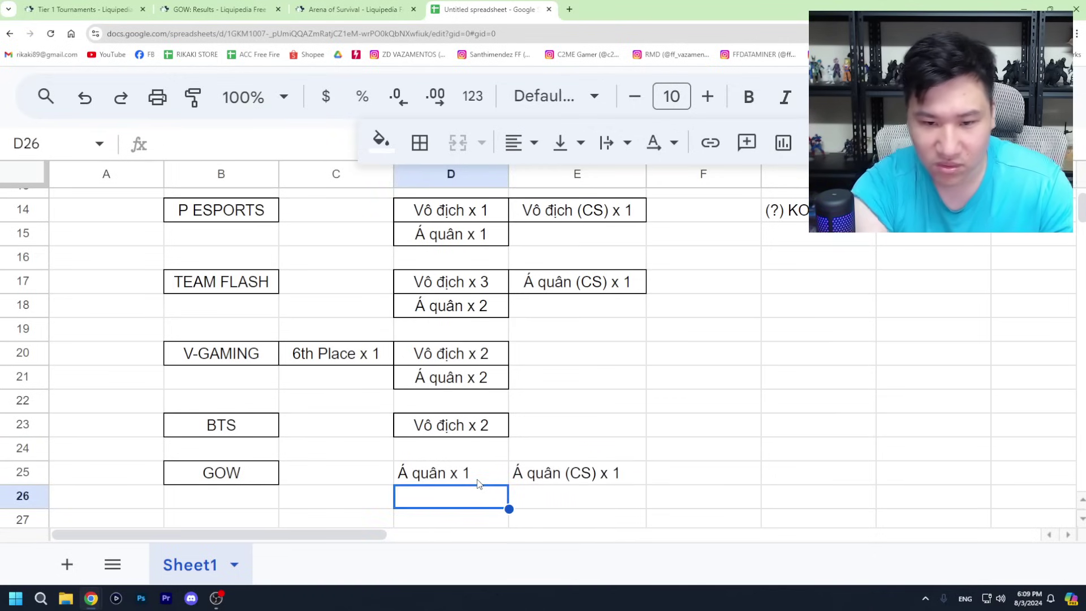
Step: Recheck GOW's tournament results on Liquipedia for 2023 and 2022, including the VFL Battle Royale and Clash Squad placements
click(362, 11)
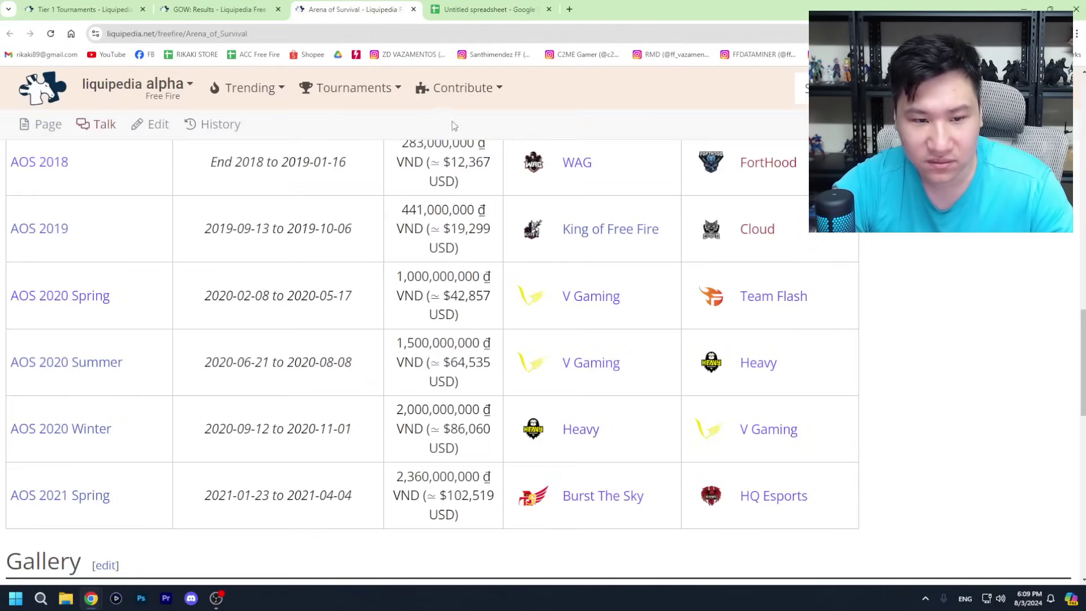
click(212, 8)
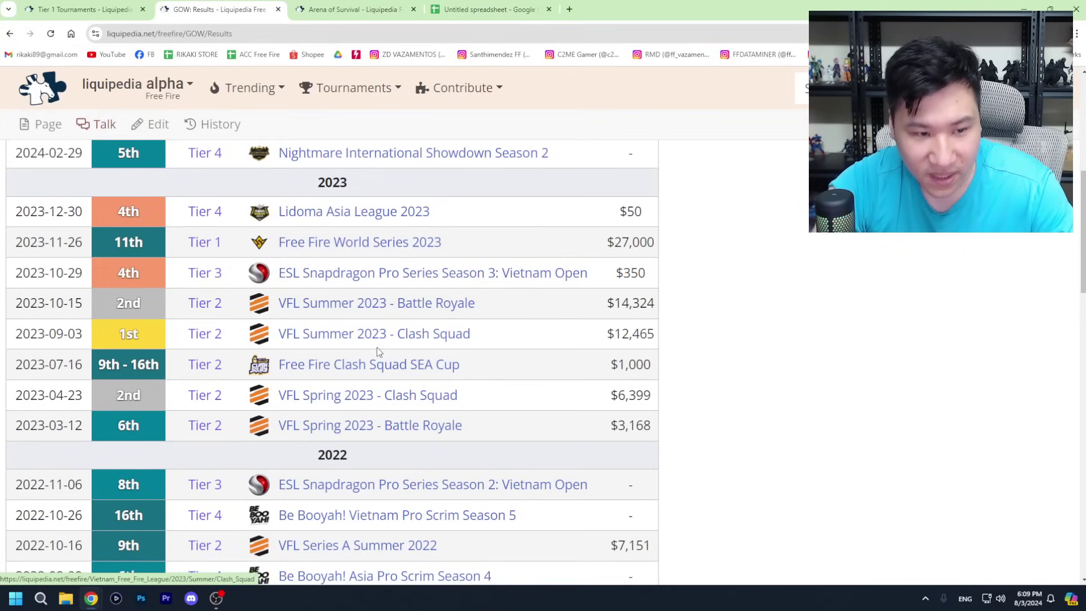
scroll(376, 347, down, 2)
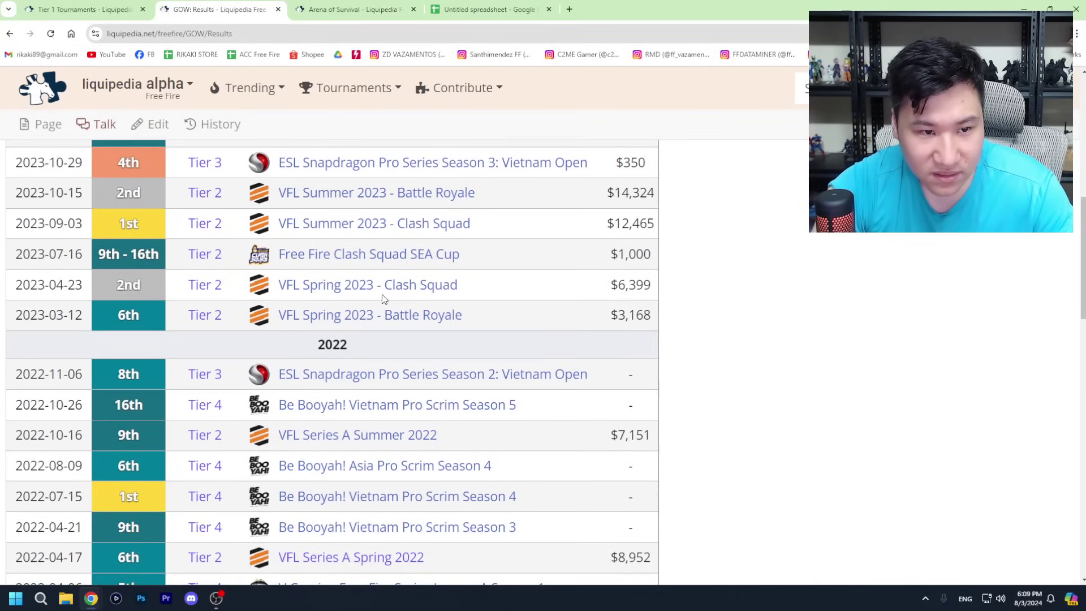
scroll(384, 294, up, 1)
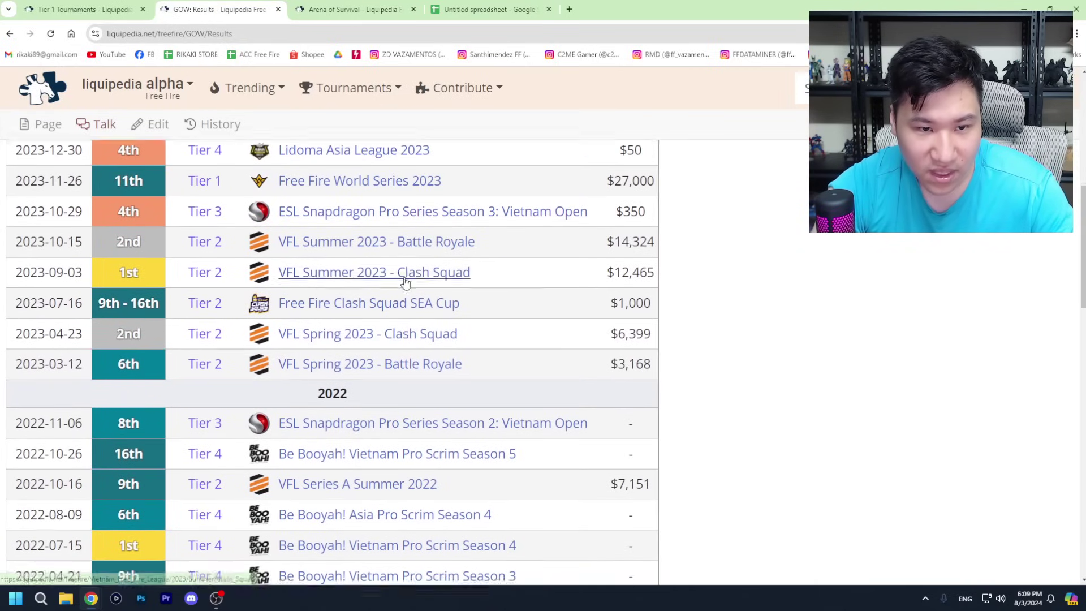
scroll(405, 282, down, 2)
scroll(279, 347, down, 1)
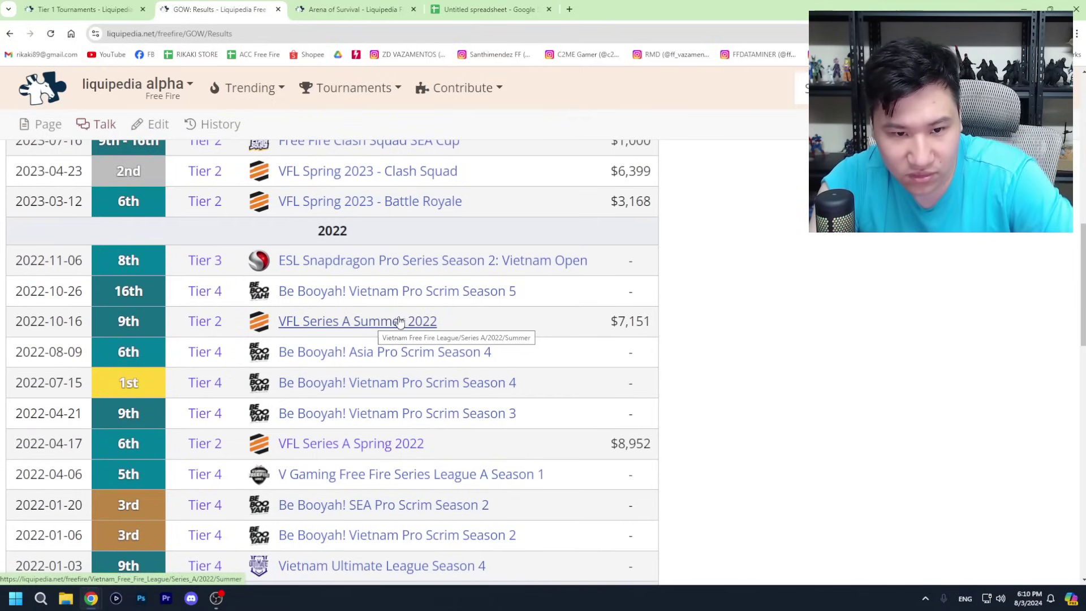
scroll(405, 339, down, 1)
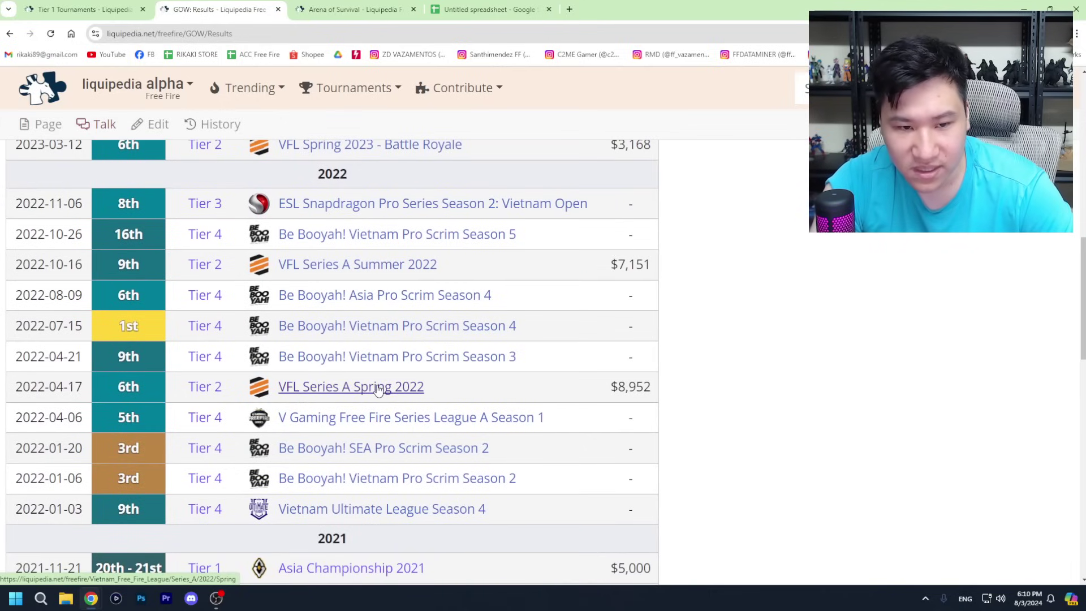
scroll(406, 390, down, 1)
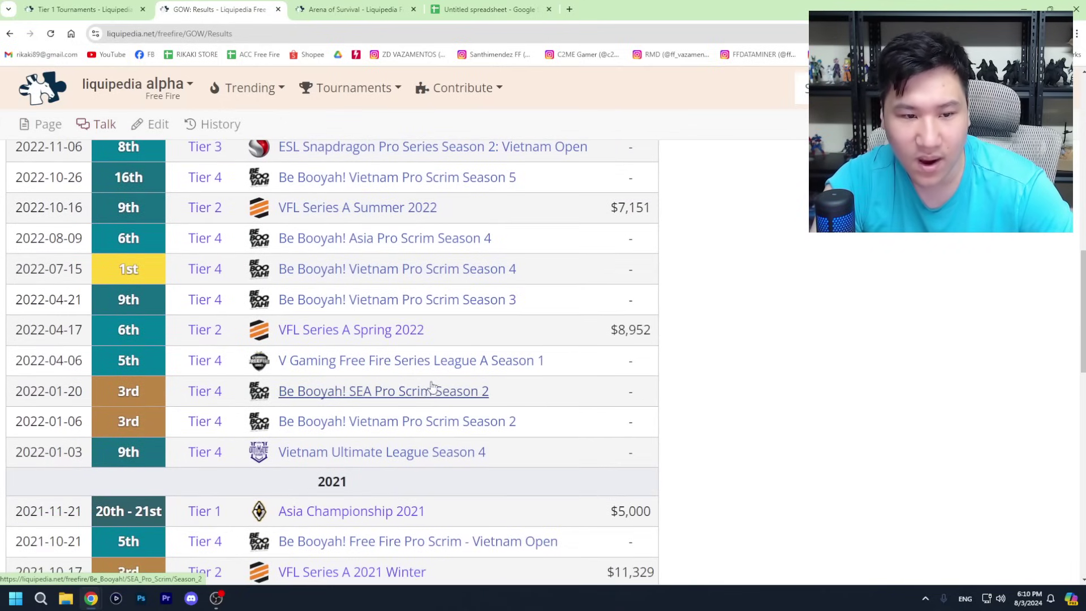
scroll(430, 391, down, 1)
Step: Examine GOW's 2021 placements and the detailed awards table at the end of the results page
scroll(455, 386, down, 1)
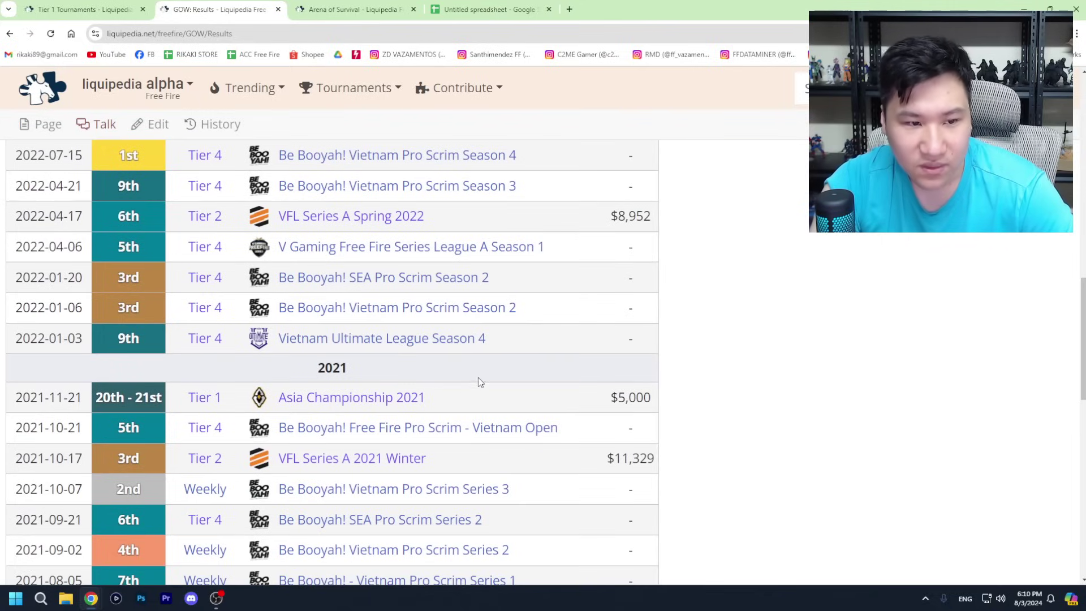
scroll(477, 378, down, 1)
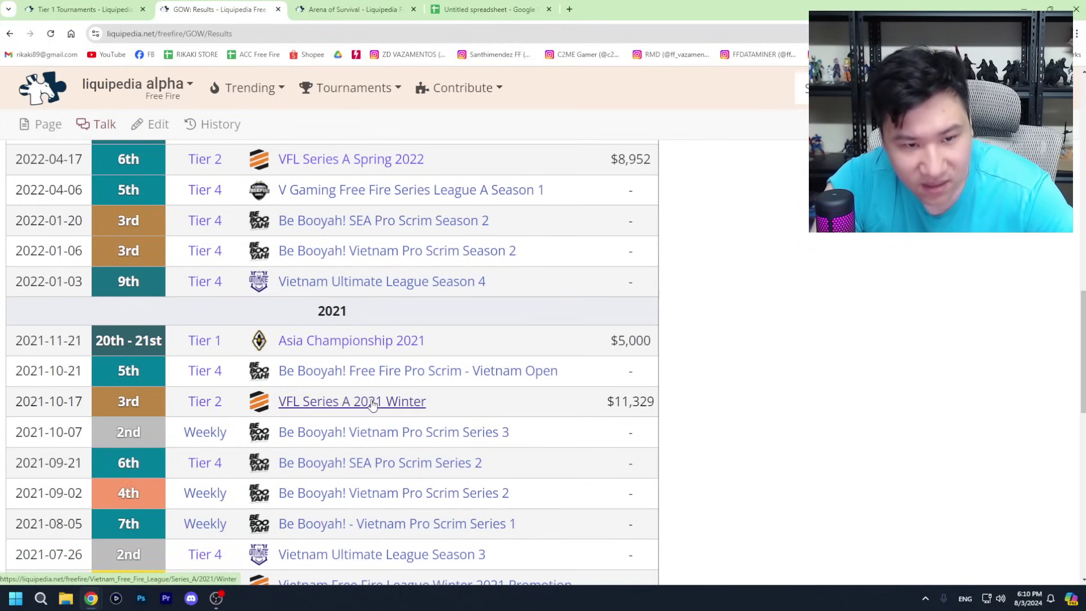
scroll(387, 407, down, 1)
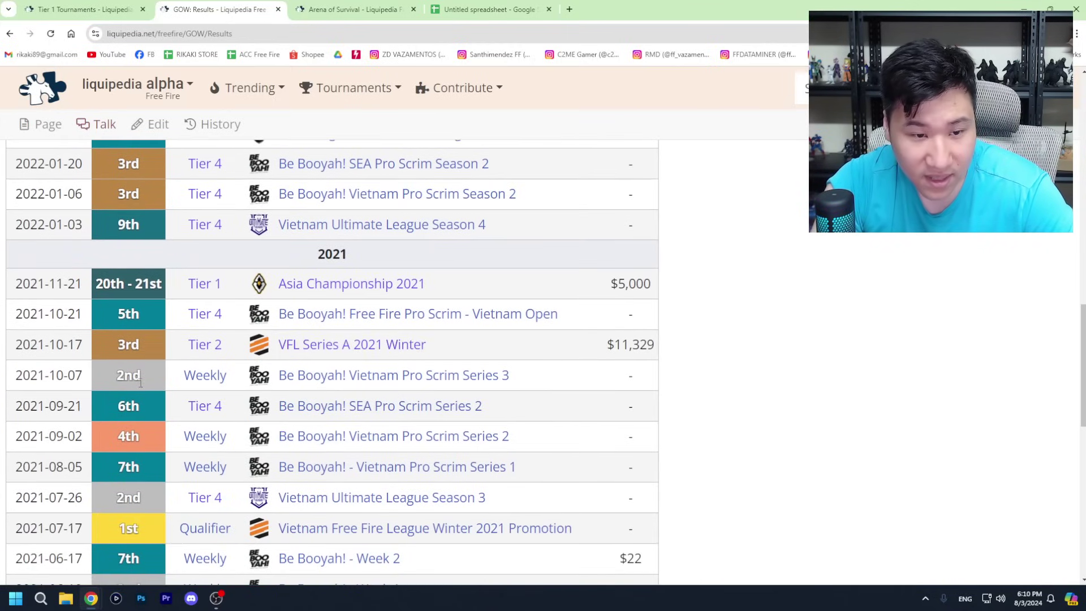
scroll(175, 441, down, 1)
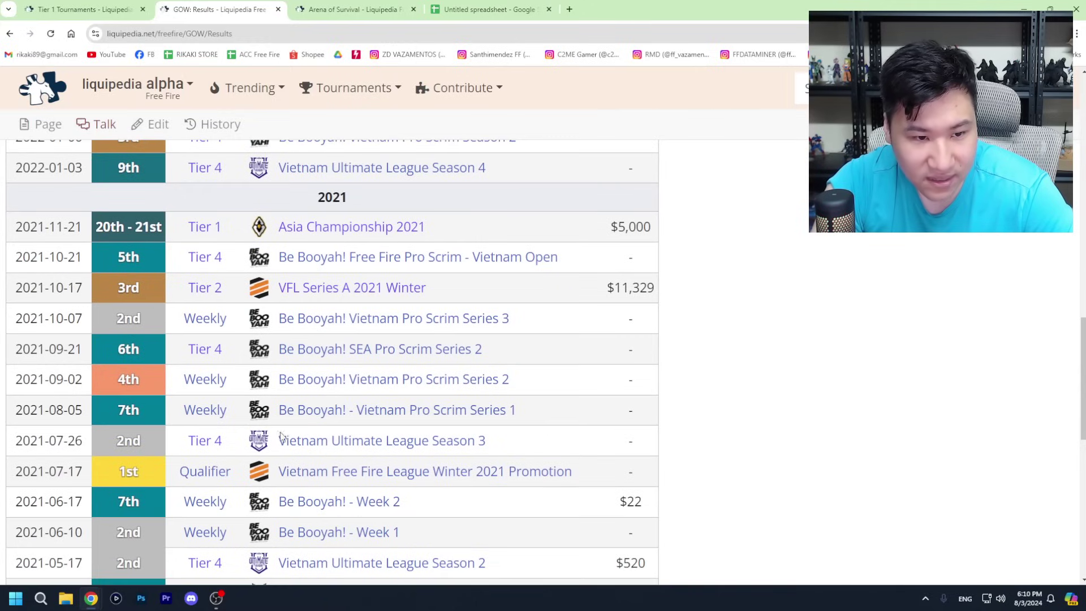
scroll(324, 445, down, 1)
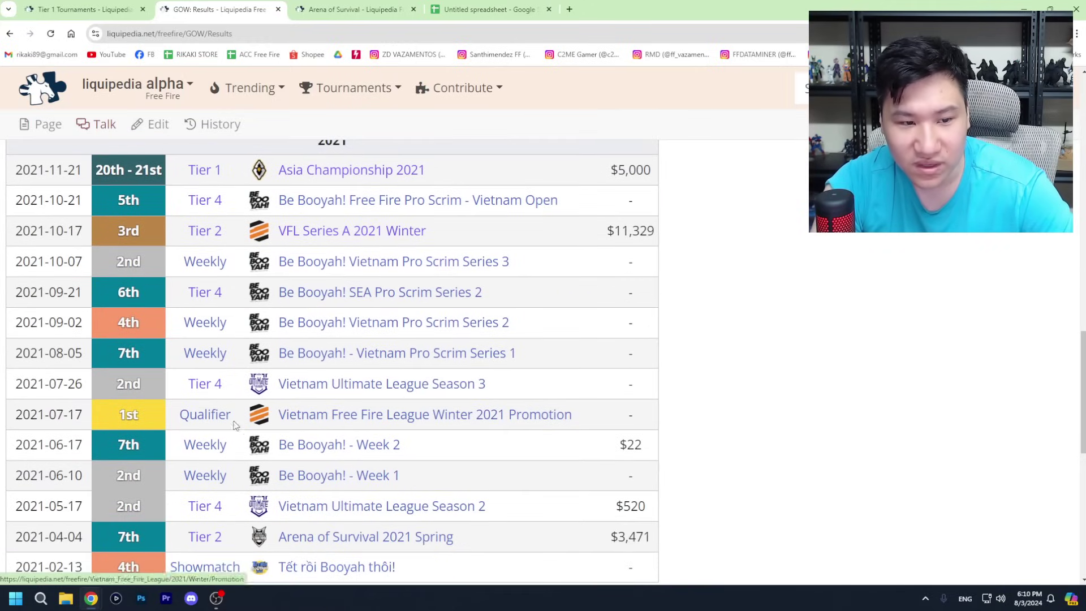
scroll(168, 421, down, 2)
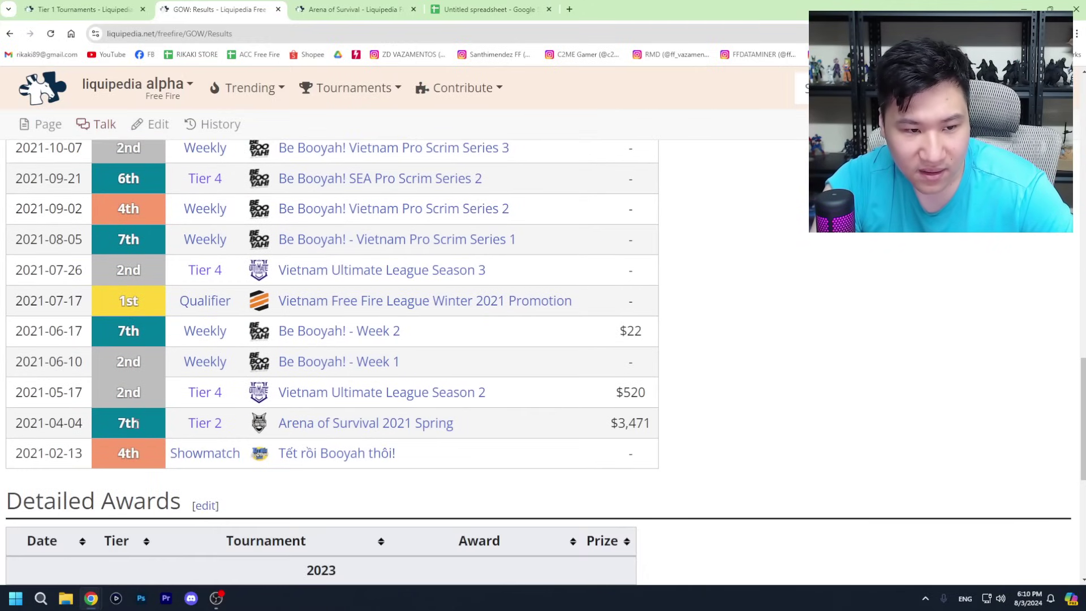
scroll(447, 401, down, 5)
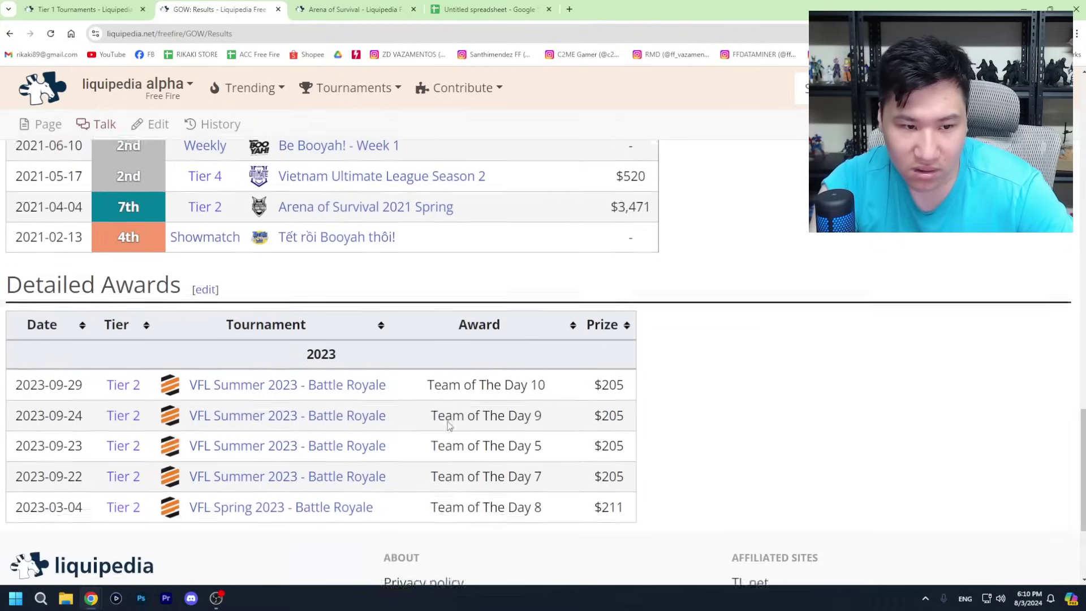
Step: In the spreadsheet, center-align GOW's achievement cells D25:E25
click(350, 9)
click(486, 8)
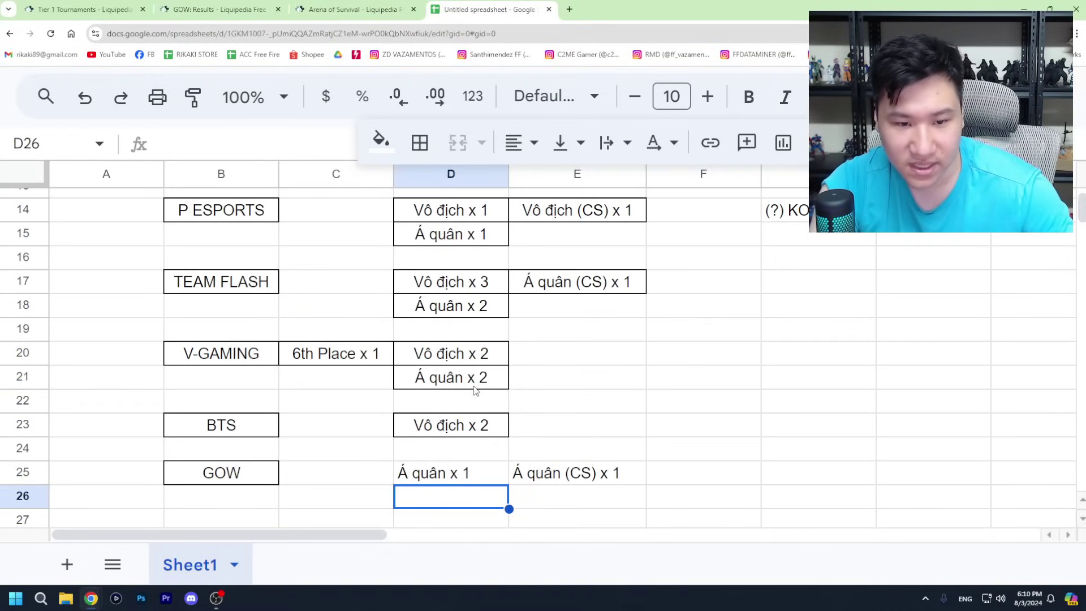
drag(487, 473, 565, 473)
click(520, 143)
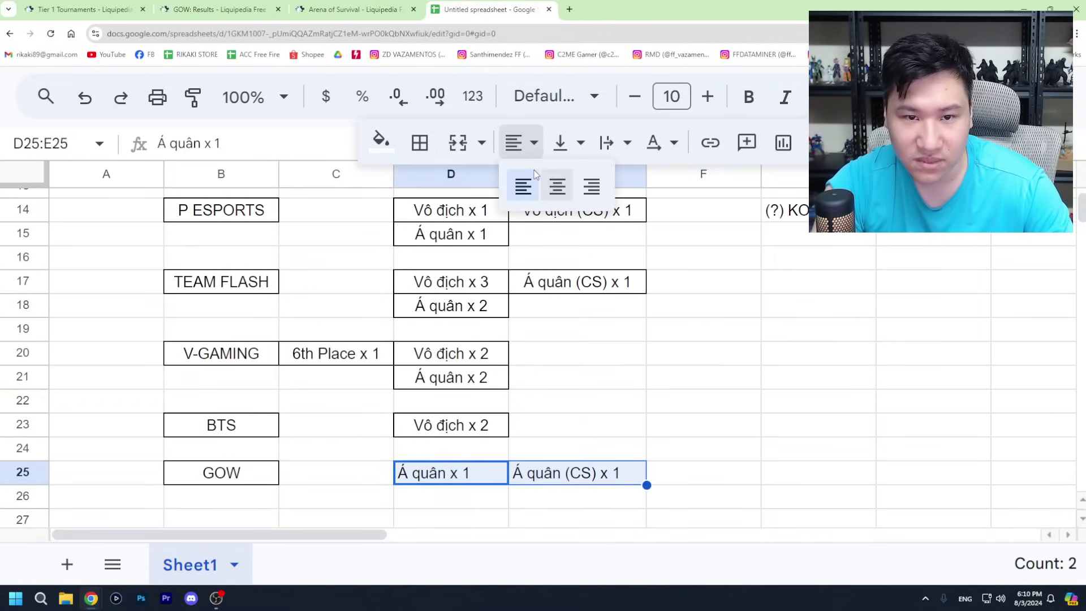
click(544, 189)
click(714, 411)
Step: Apply borders to all sides of GOW's achievement cells D25:E25
drag(453, 473, 566, 473)
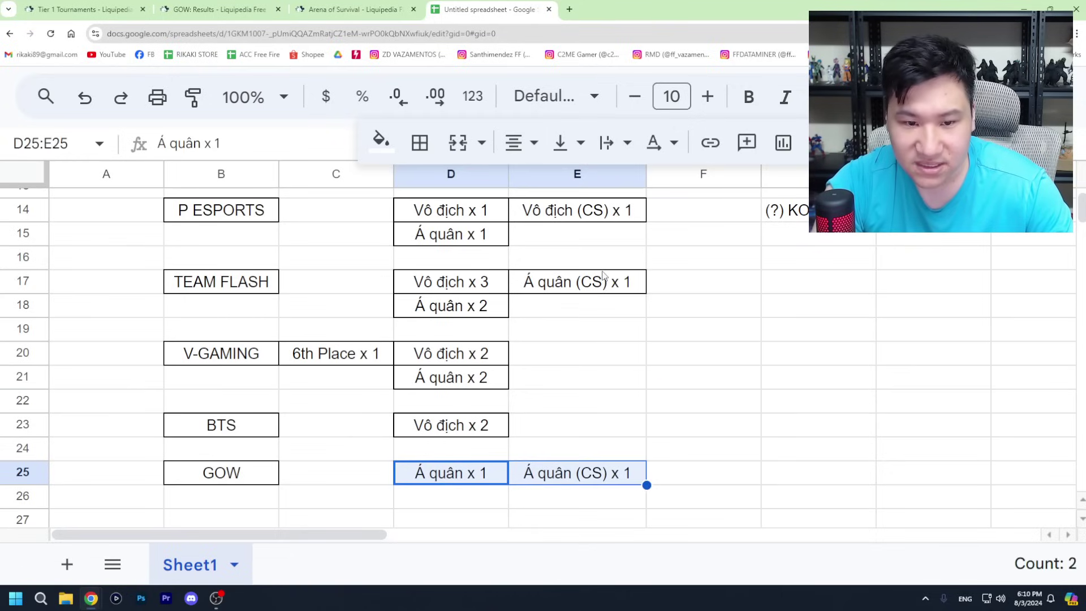
click(516, 142)
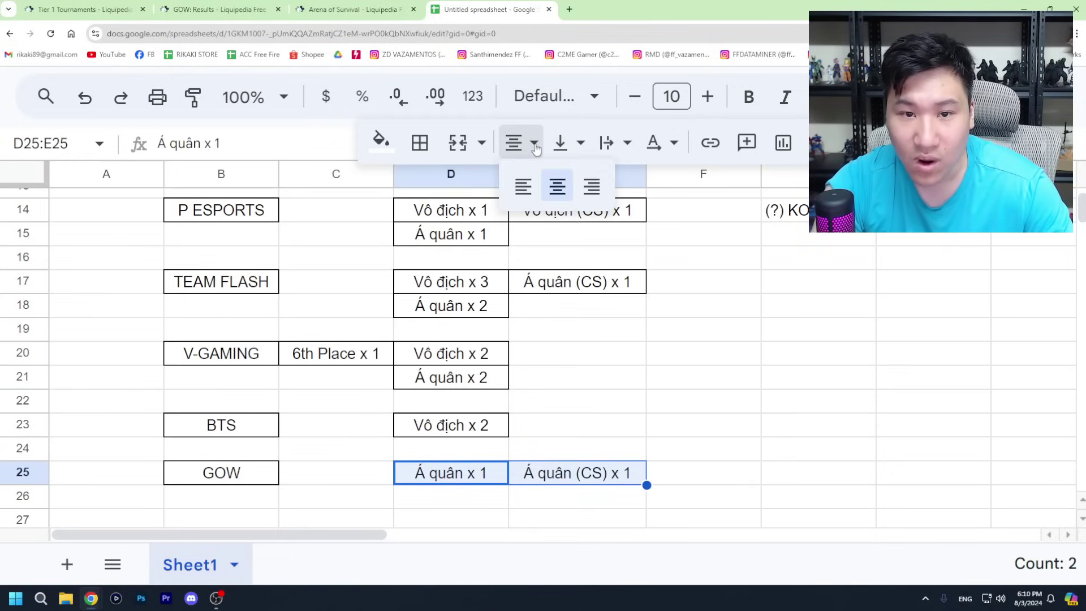
click(418, 143)
click(431, 191)
click(704, 425)
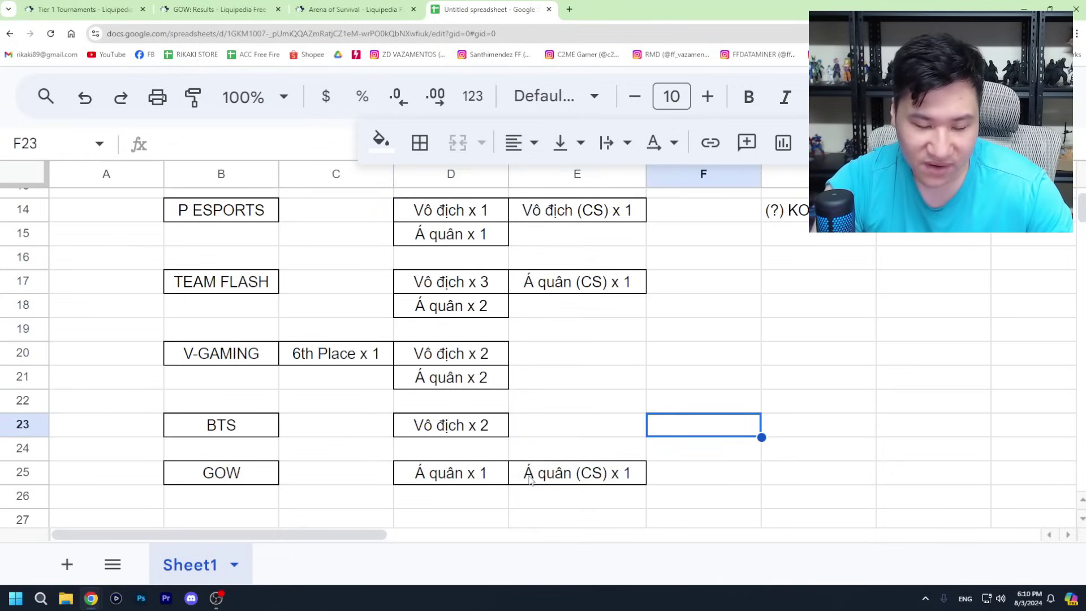
click(461, 479)
click(619, 403)
click(747, 403)
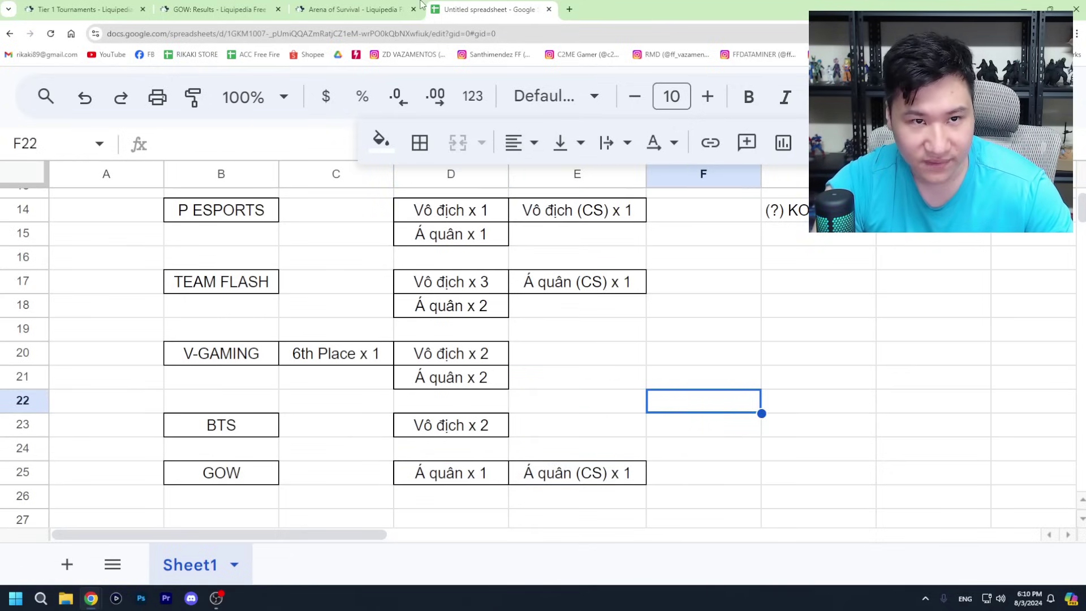
Step: Examine the winners and runners-up of the Arena of Survival events on Liquipedia, along with the league overview
click(349, 9)
scroll(349, 245, down, 4)
scroll(369, 305, up, 6)
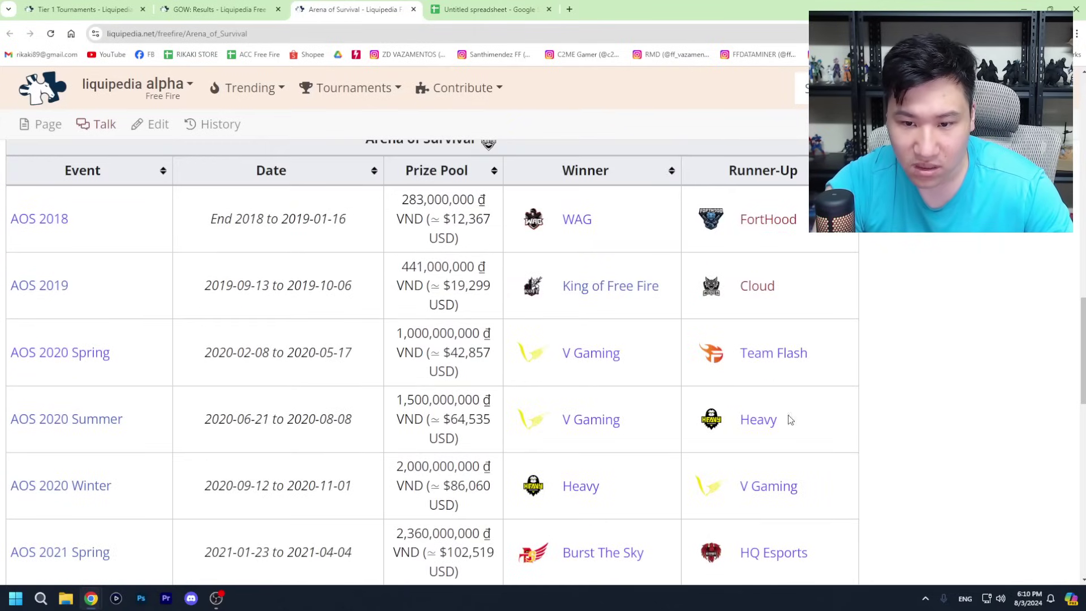
scroll(735, 419, up, 2)
key(ctrl+shift+Tab)
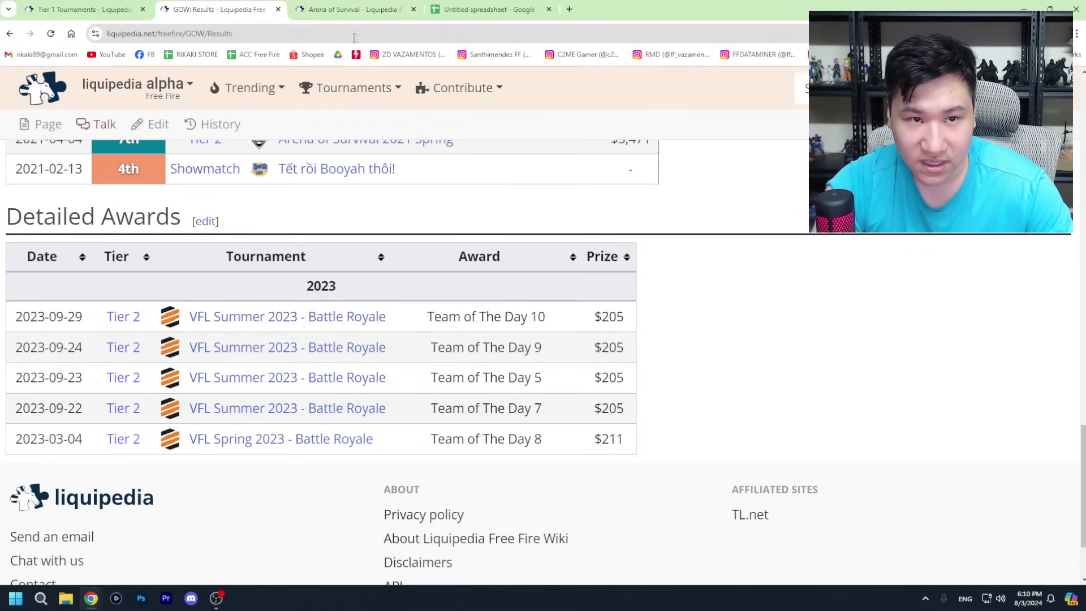
click(519, 5)
click(333, 6)
scroll(681, 369, down, 4)
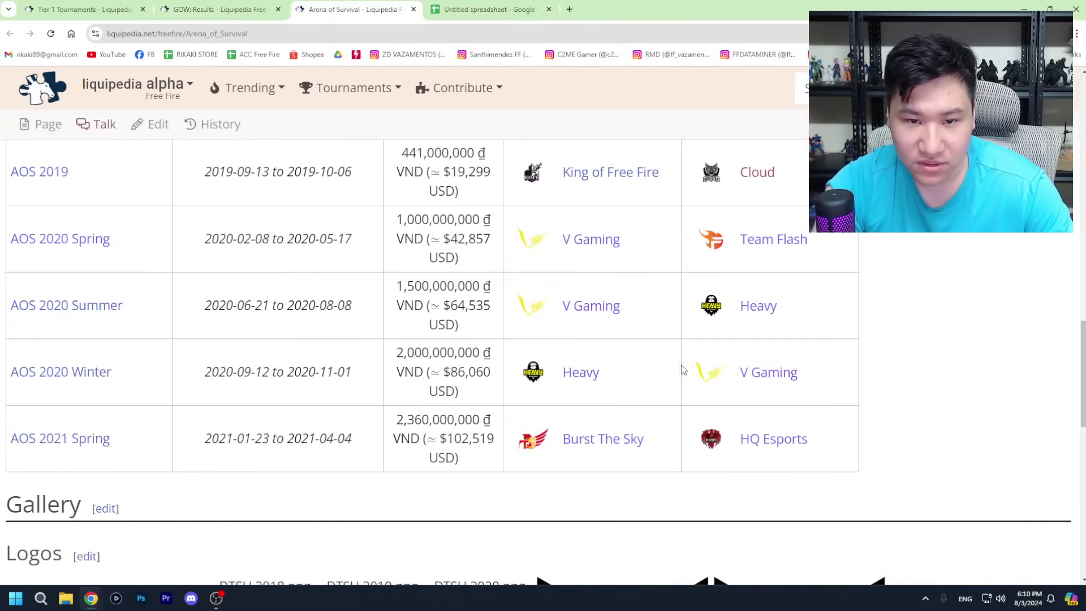
scroll(887, 477, down, 2)
scroll(892, 460, up, 4)
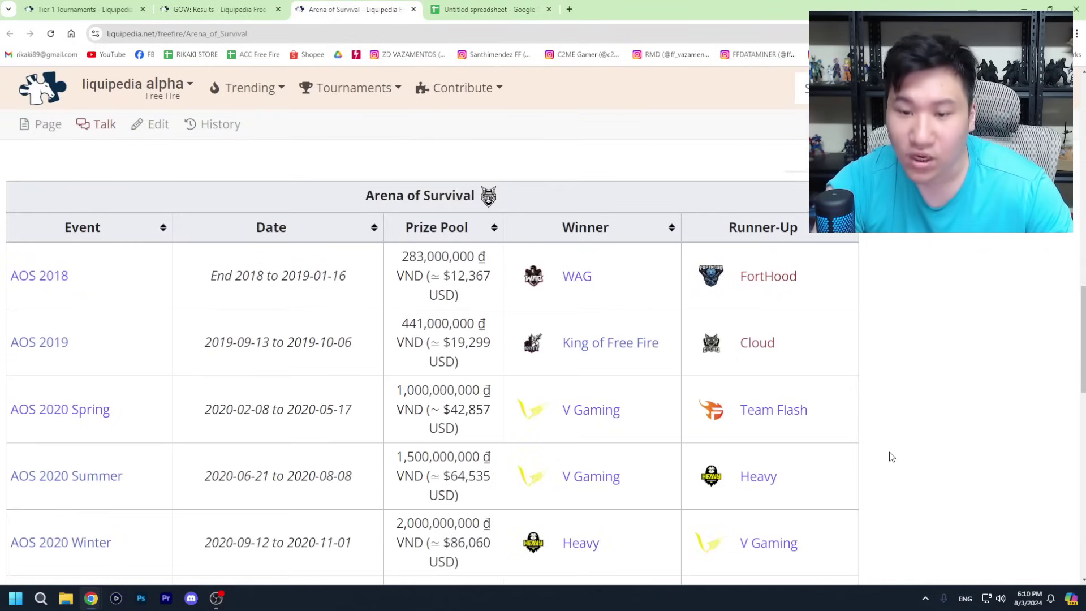
scroll(890, 451, down, 2)
scroll(876, 420, down, 6)
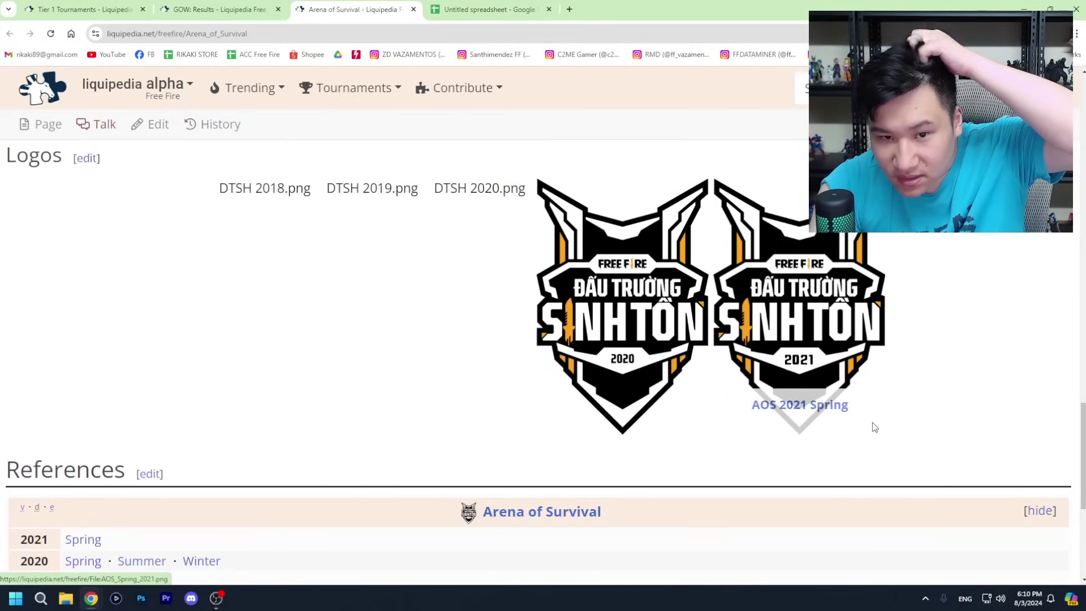
scroll(870, 422, up, 10)
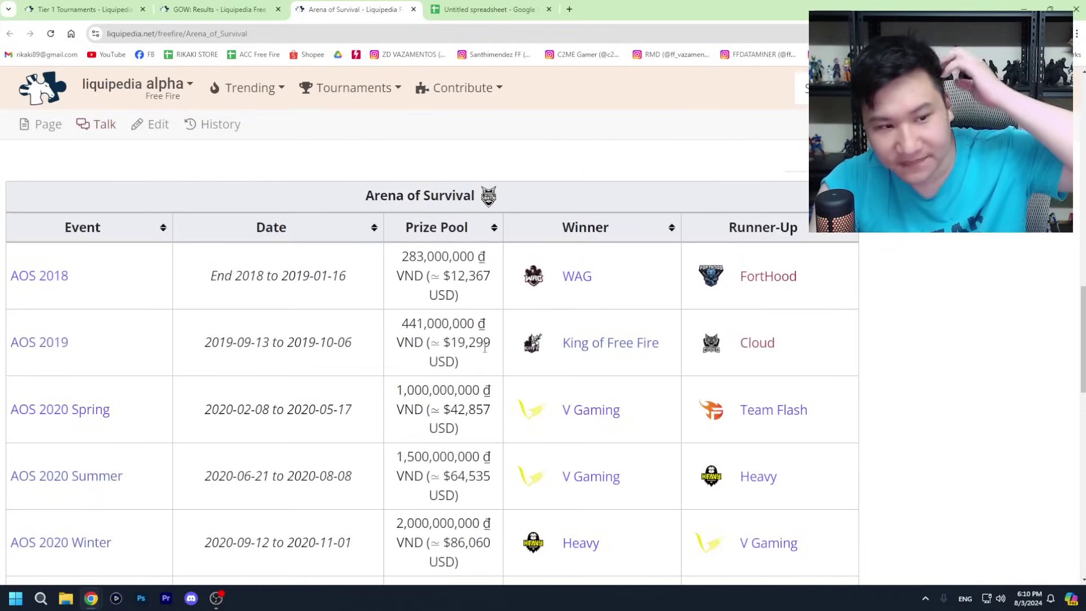
scroll(486, 338, up, 8)
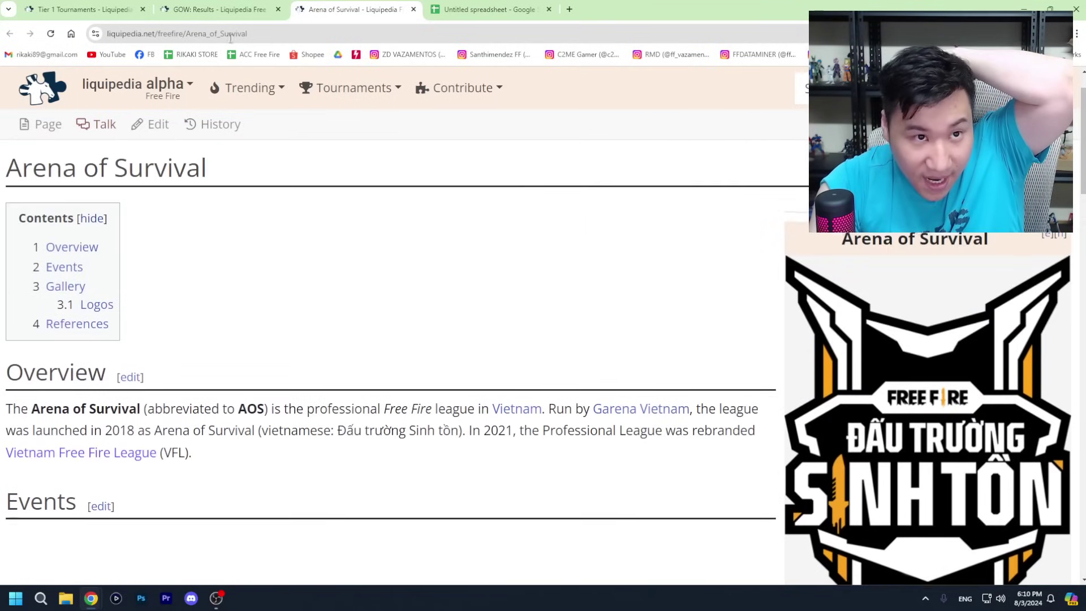
Step: Close the Arena of Survival, GOW results and Tier 1 Tournaments pages, leaving only the spreadsheet open
click(85, 9)
click(220, 9)
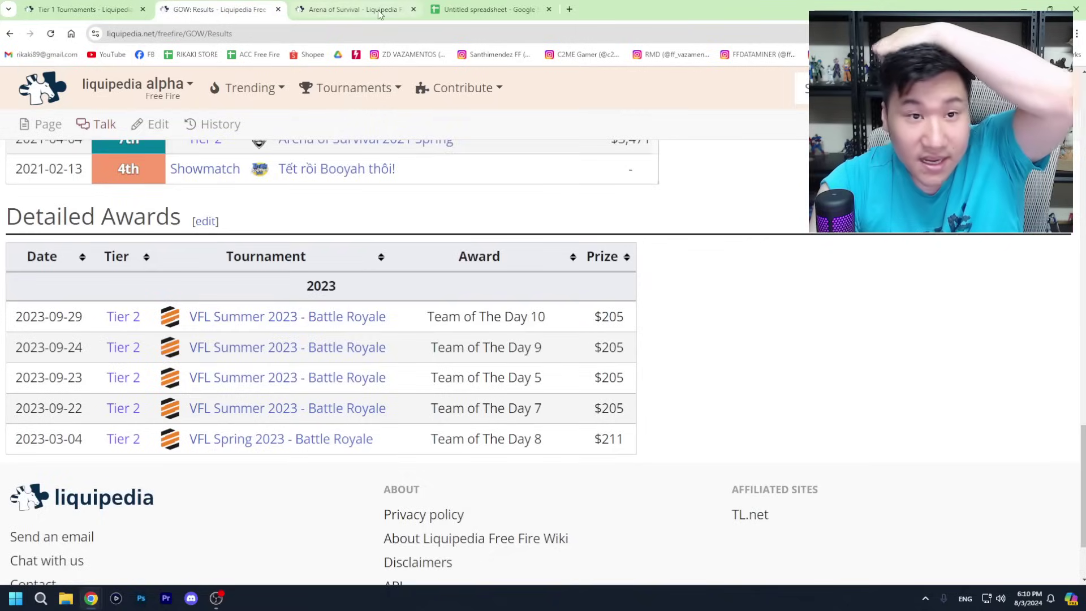
click(390, 10)
click(413, 9)
click(277, 9)
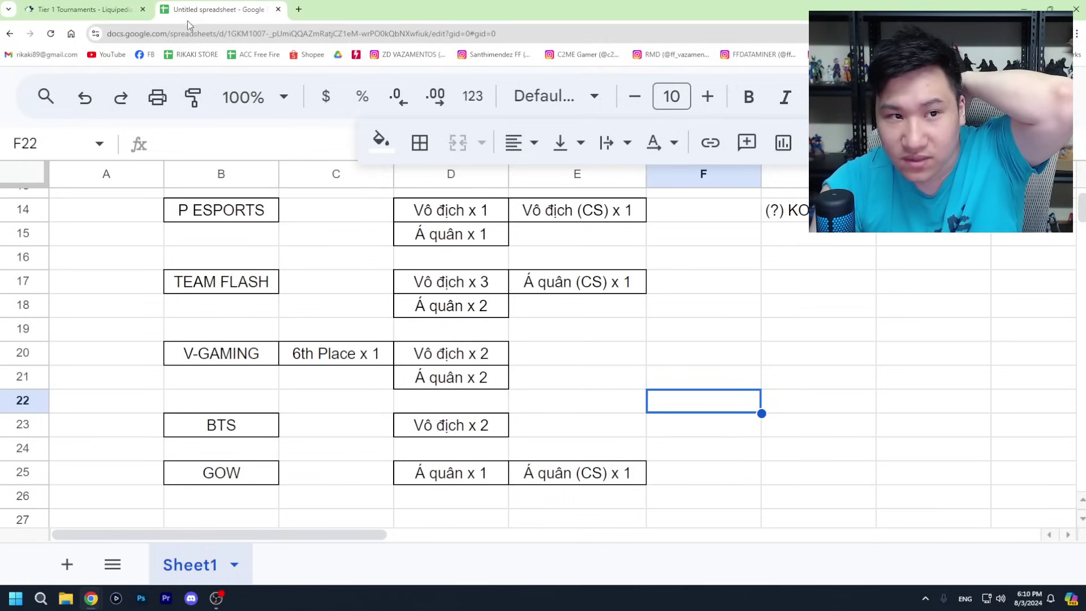
click(143, 9)
Step: Review the team achievement table in the spreadsheet from the GOW row up to its tier headings
scroll(741, 347, down, 2)
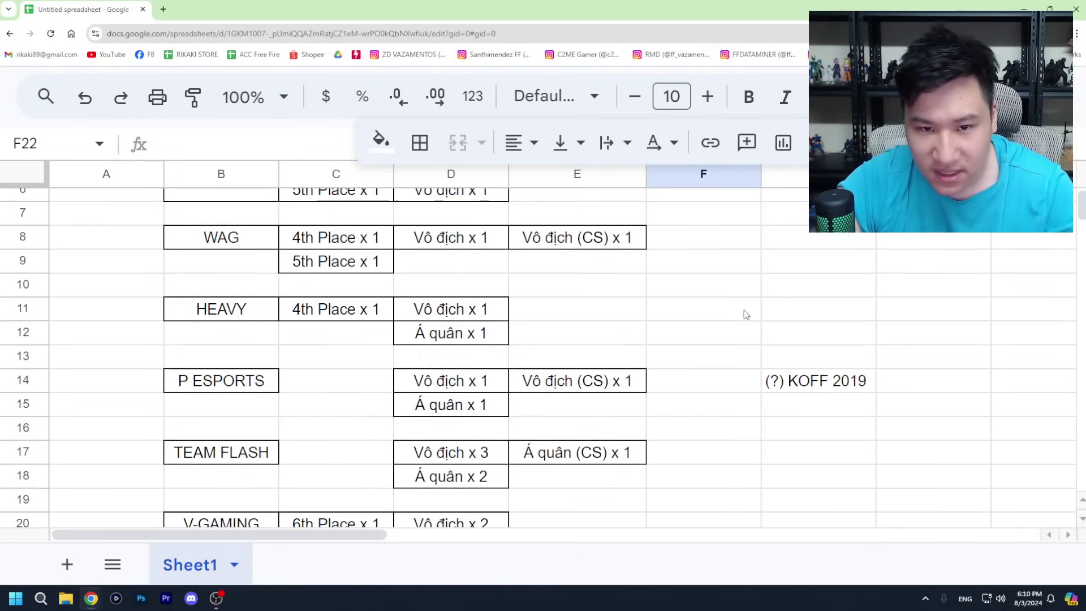
key(ctrl+minus)
scroll(527, 272, down, 1)
key(ctrl+minus)
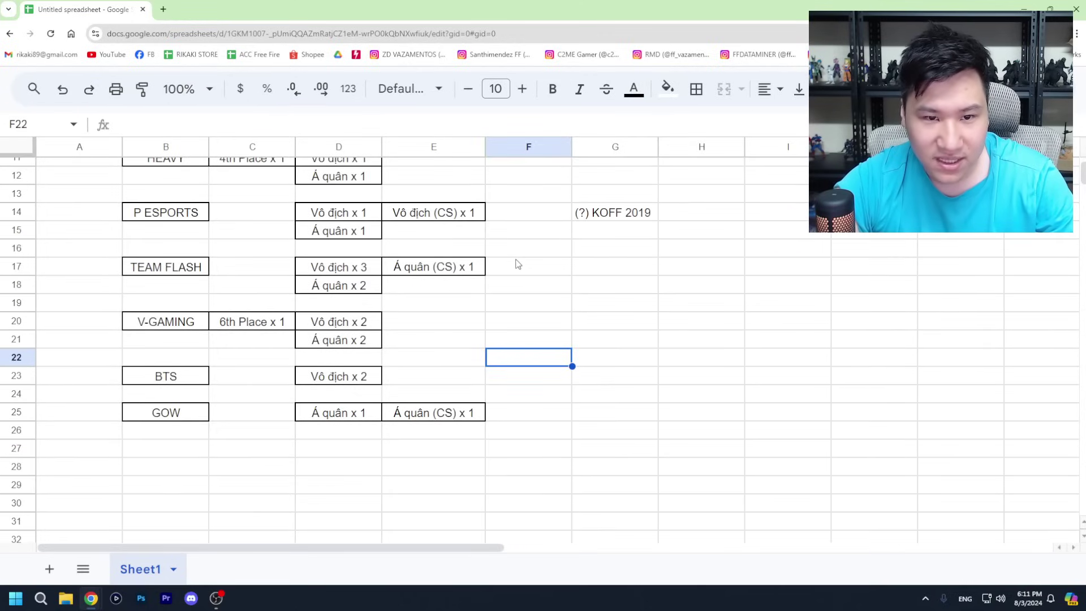
scroll(512, 261, up, 3)
key(ctrl+plus)
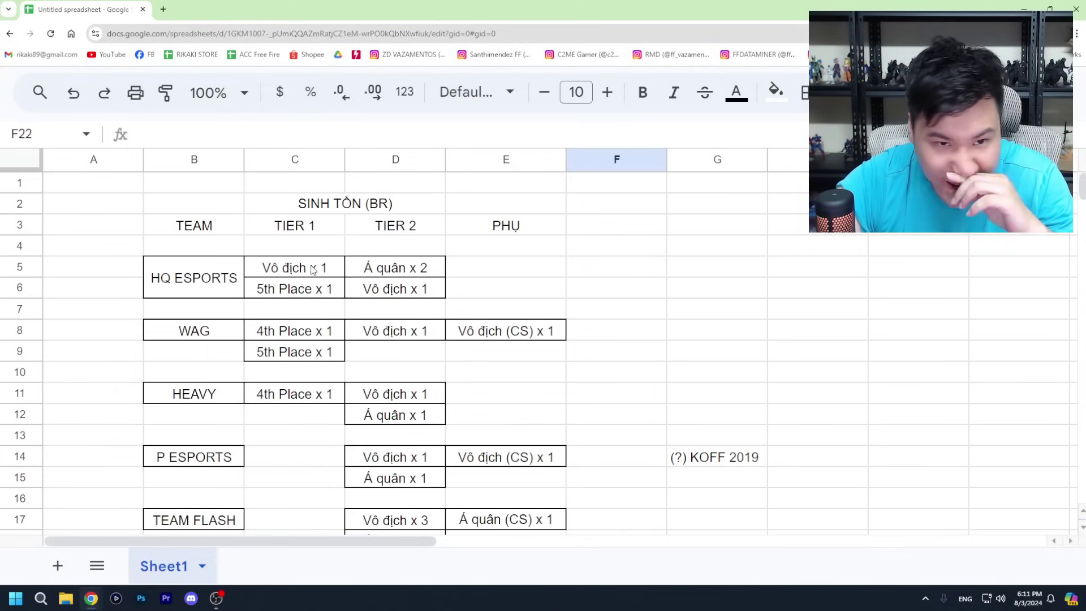
Step: Inspect HQ ESPORTS' Tier 1 and Tier 2 achievements in cells C5, C6 and D5
click(306, 291)
click(322, 252)
click(320, 268)
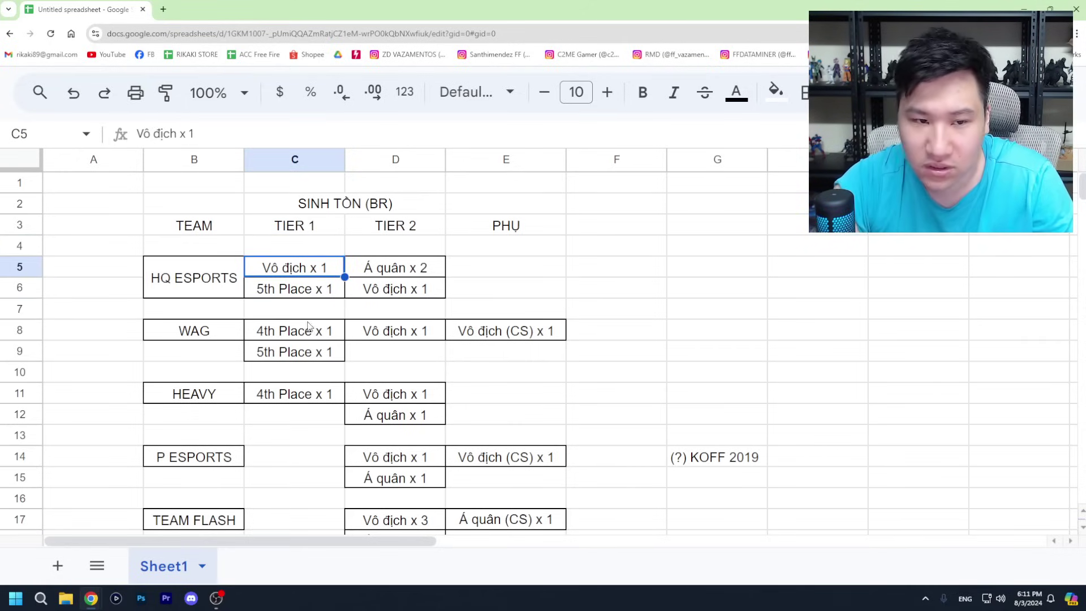
key(ctrl+plus)
key(ctrl+plus)
key(ctrl+minus)
key(ctrl+minus)
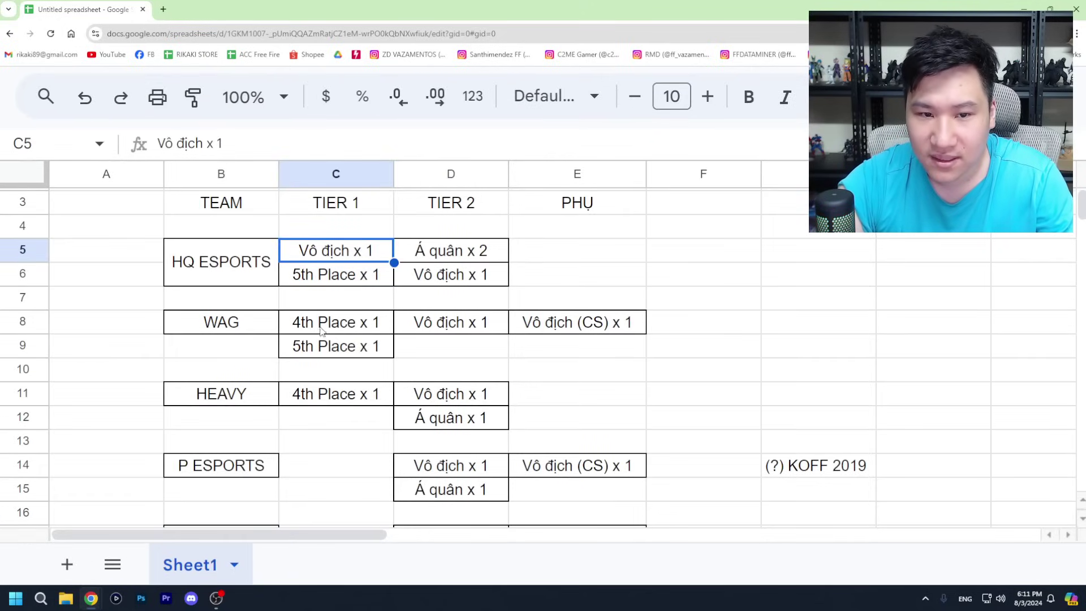
click(489, 304)
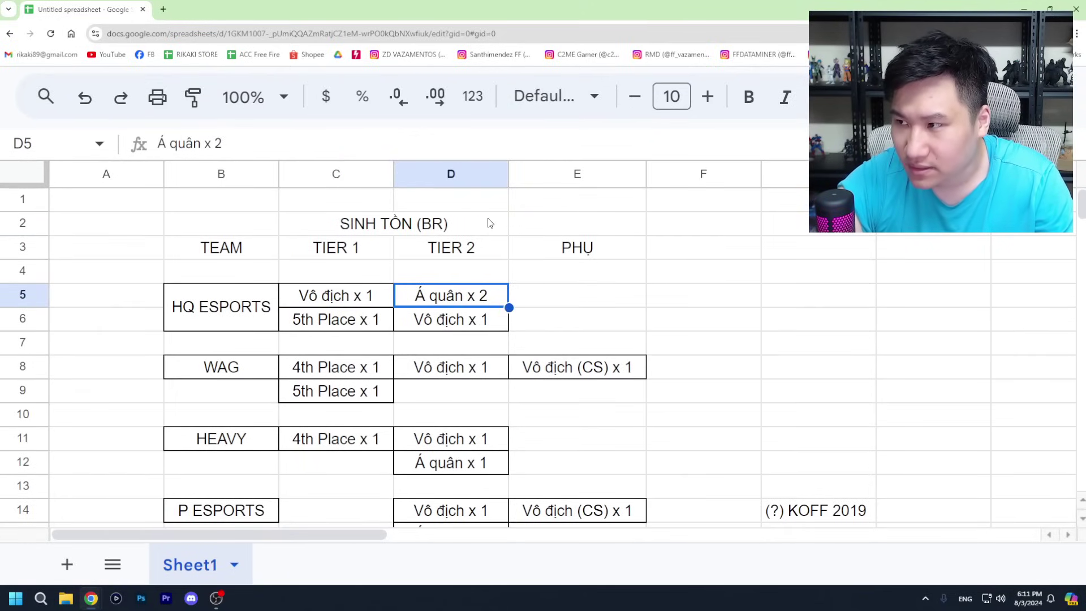
Step: Inspect HQ ESPORTS' Tier 2 entry in D6 and WAG's Tier 2 and PHỤ entries in D8 and E8
click(456, 322)
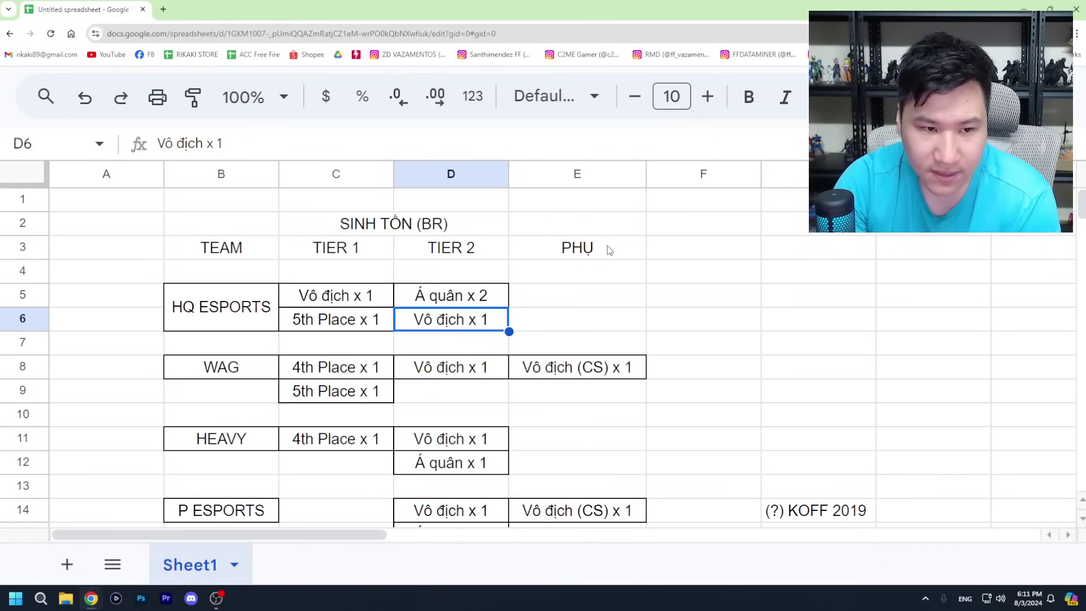
scroll(610, 272, down, 1)
scroll(293, 306, up, 1)
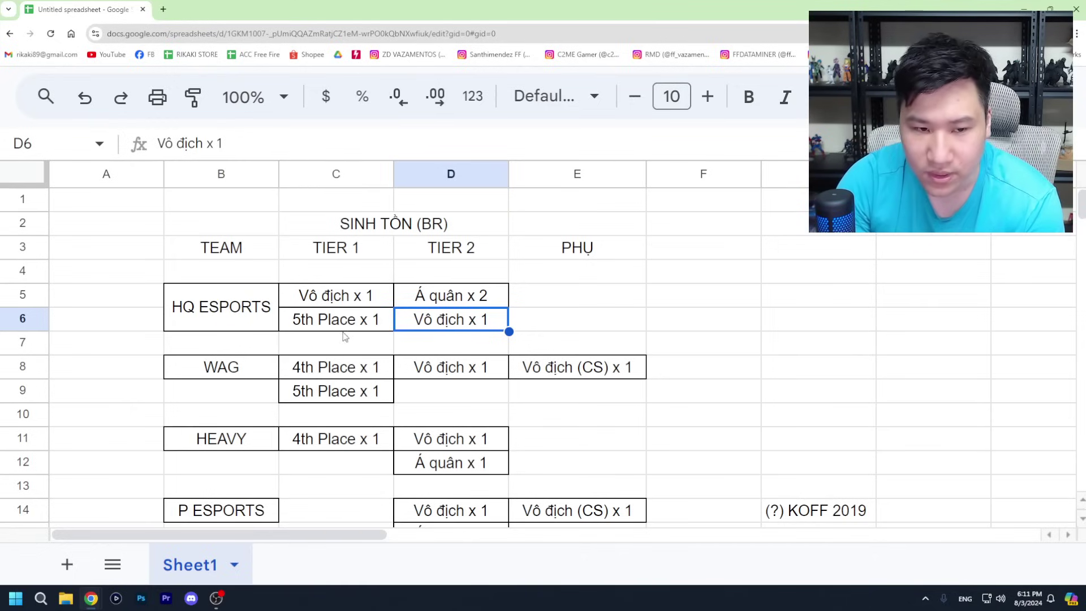
click(464, 371)
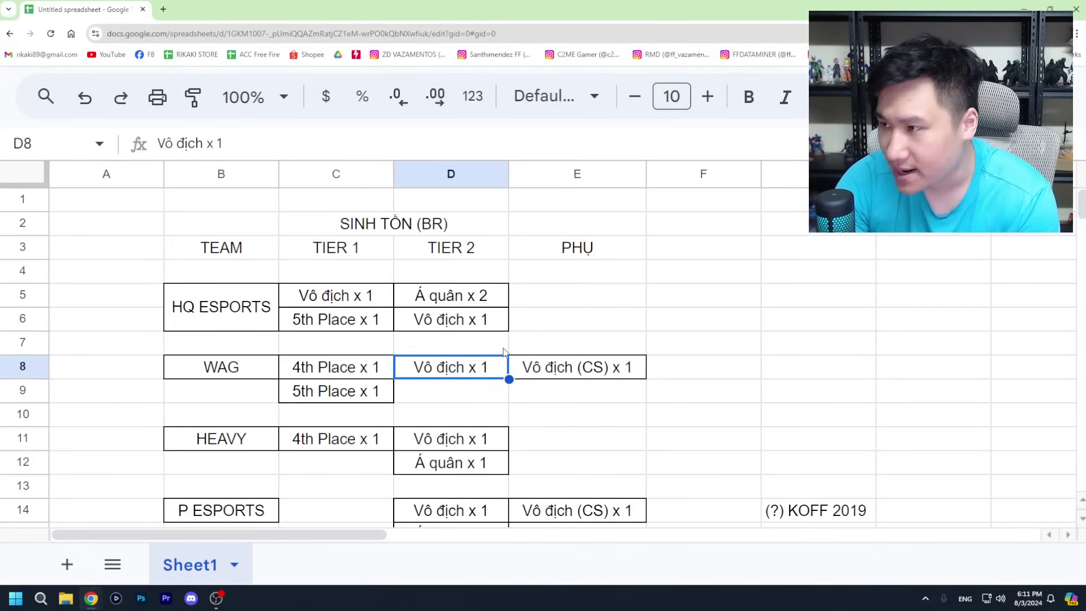
click(557, 371)
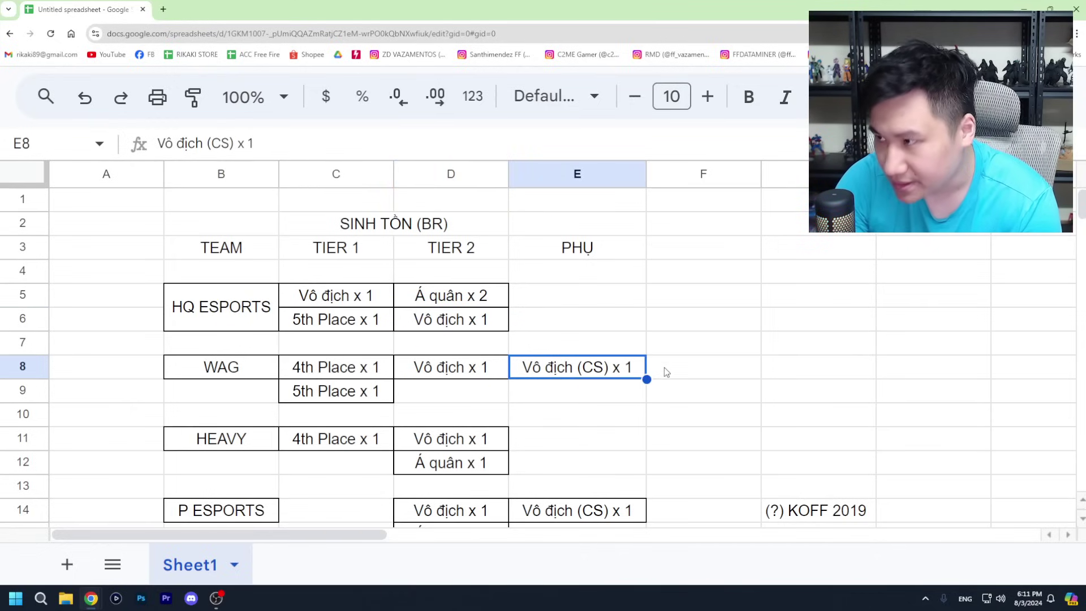
Step: Inspect HEAVY's Tier 1 and Tier 2 achievements in cells C11, D11 and D12
scroll(667, 362, down, 1)
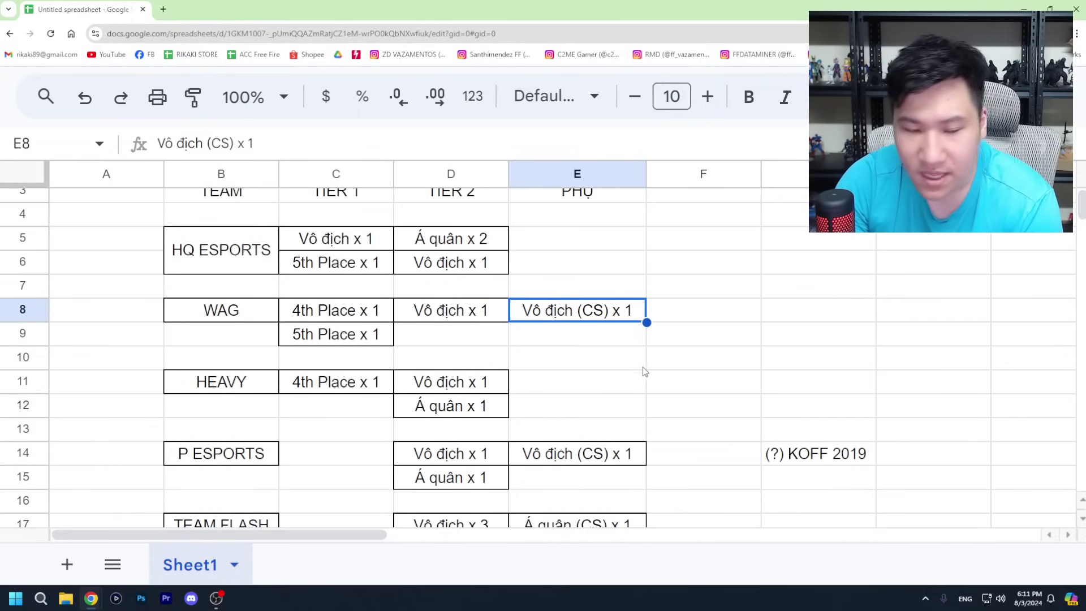
click(340, 384)
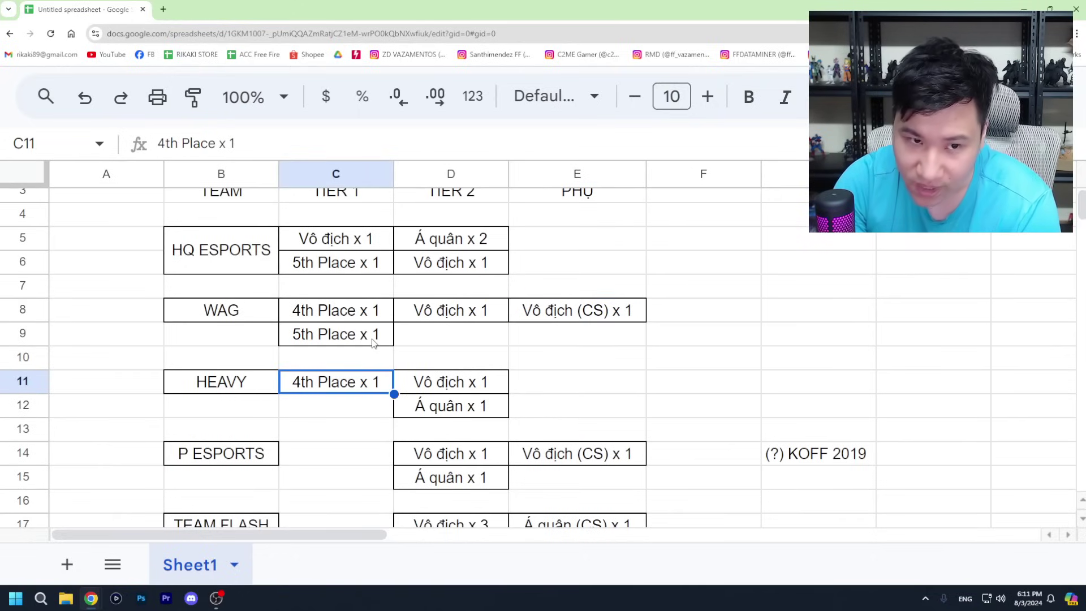
click(450, 376)
click(471, 411)
scroll(473, 411, up, 1)
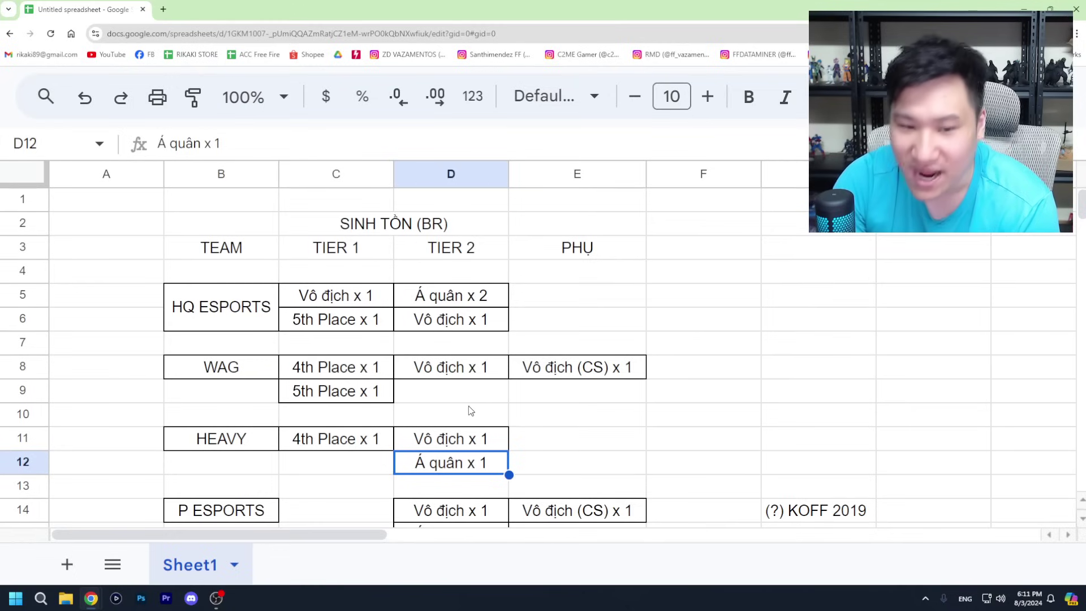
click(369, 440)
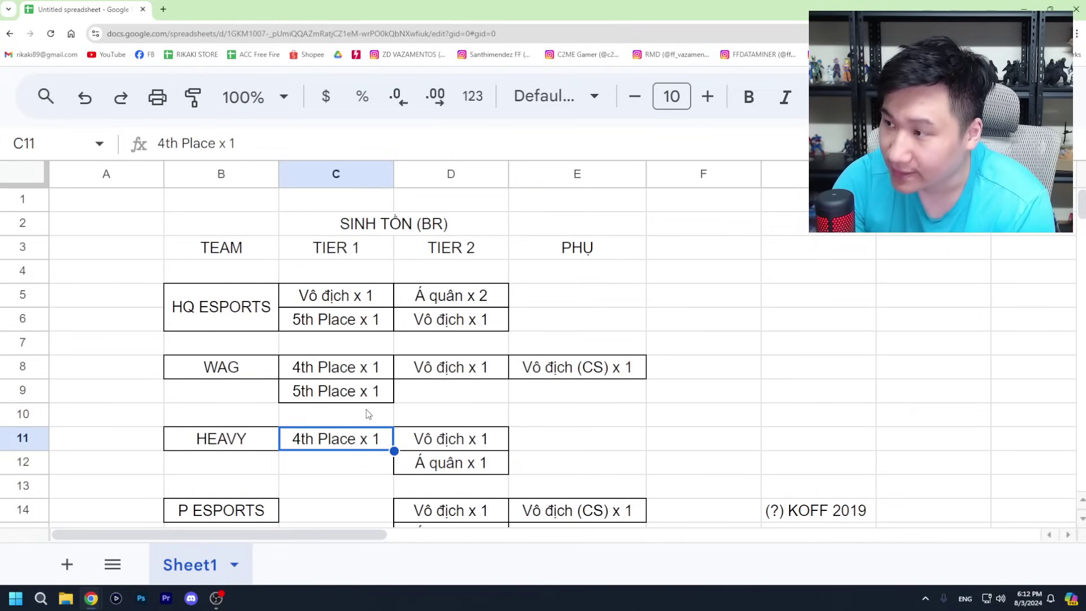
Step: Check V-GAMING's Tier 1 entry in C20 and the P ESPORTS and TEAM FLASH block B14:E18
scroll(416, 283, down, 4)
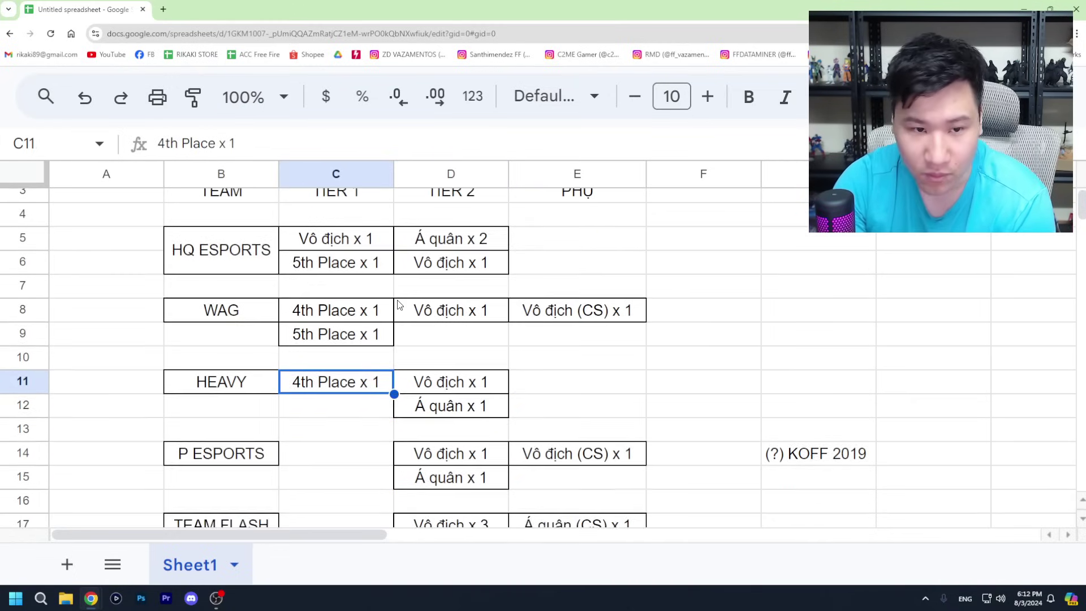
click(330, 431)
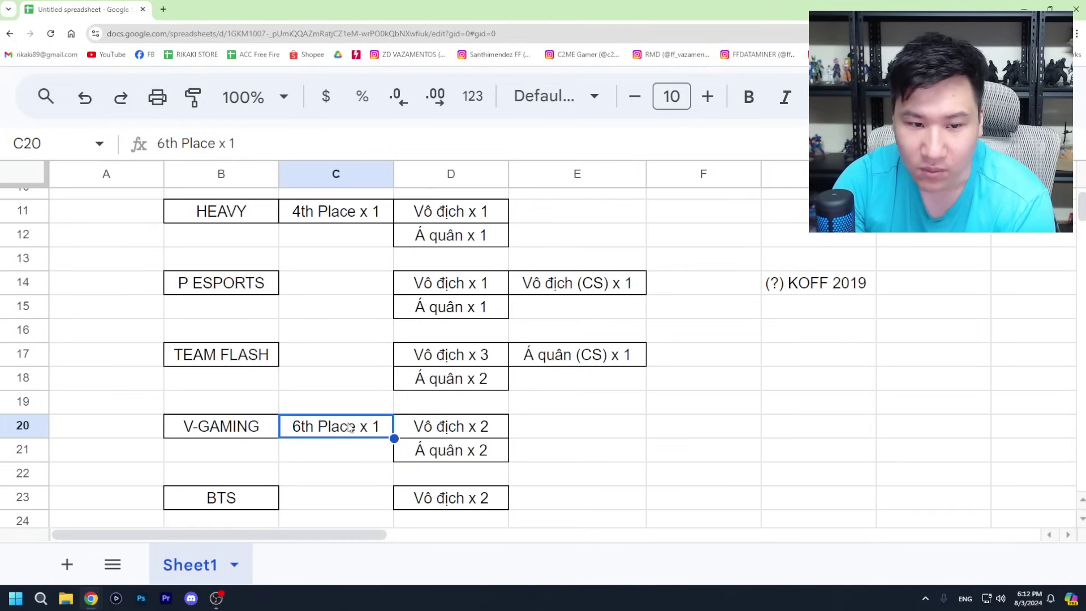
scroll(363, 416, up, 4)
scroll(390, 266, down, 4)
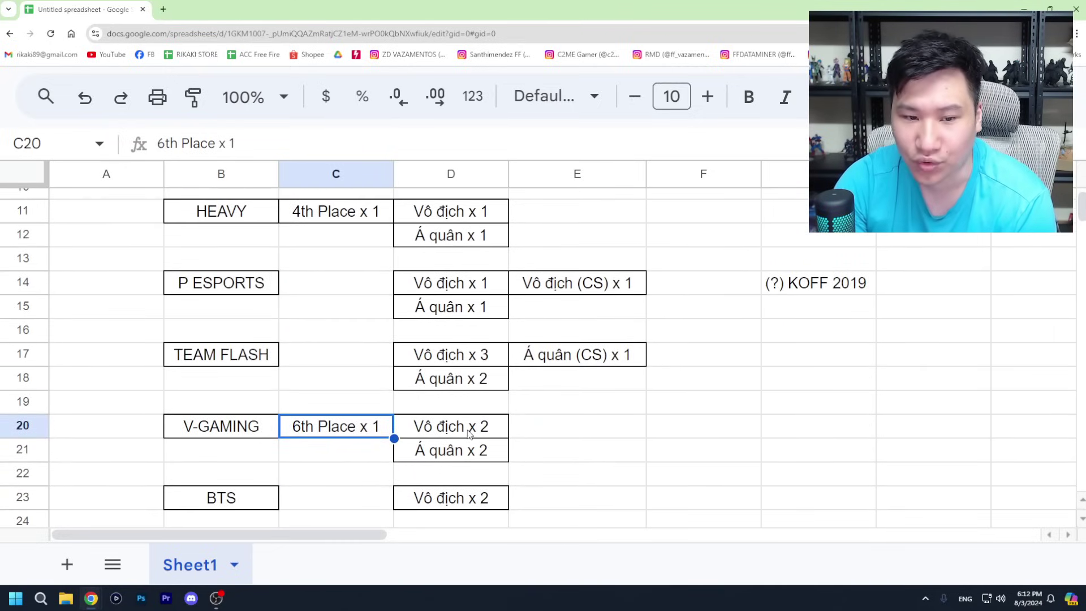
scroll(416, 396, up, 1)
drag(259, 345, 640, 436)
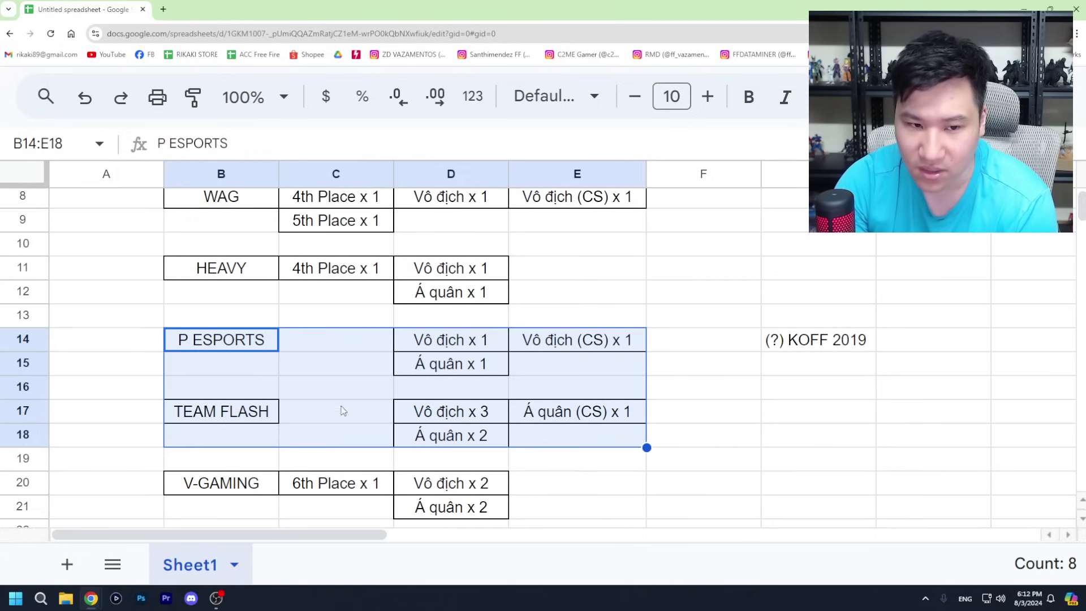
click(546, 380)
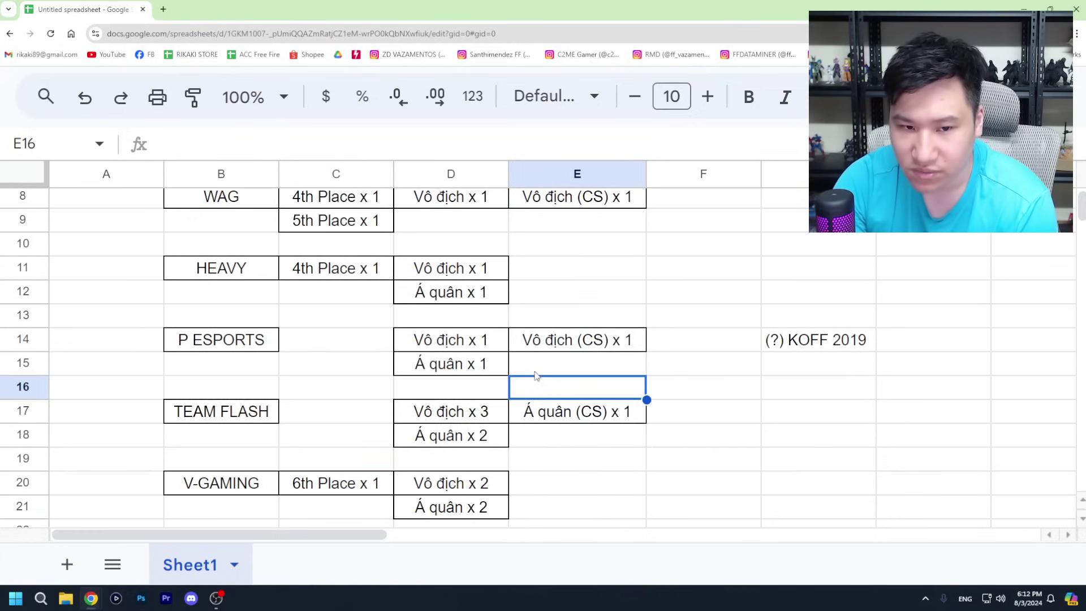
Step: Compare the teams' rows from HQ ESPORTS down to BTS, checking P ESPORTS' Tier 1 cell C14 and WAG's cell E9
scroll(478, 360, up, 3)
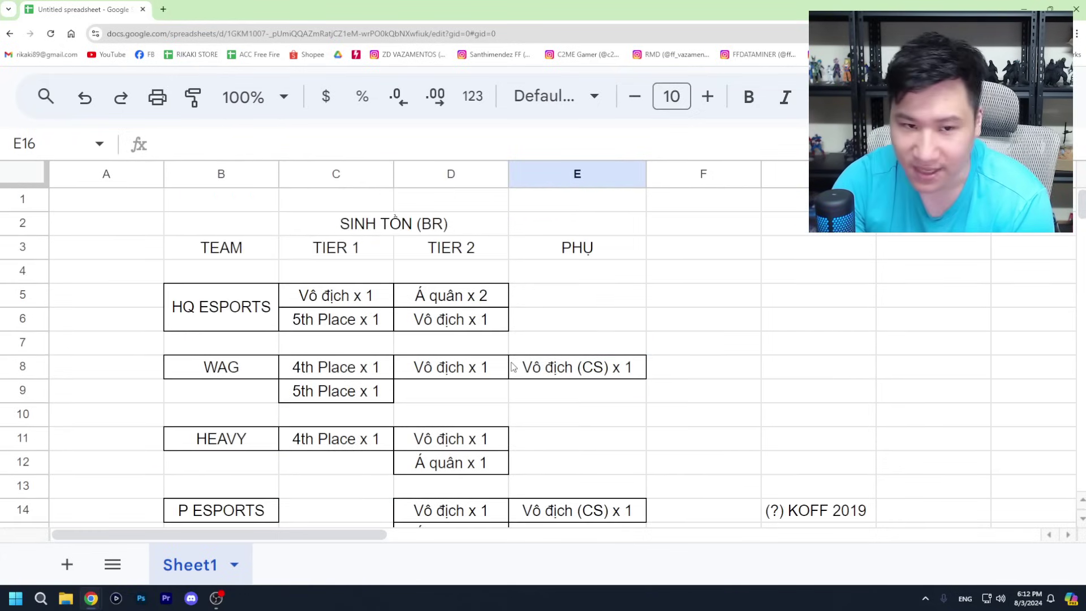
scroll(458, 283, down, 3)
click(334, 342)
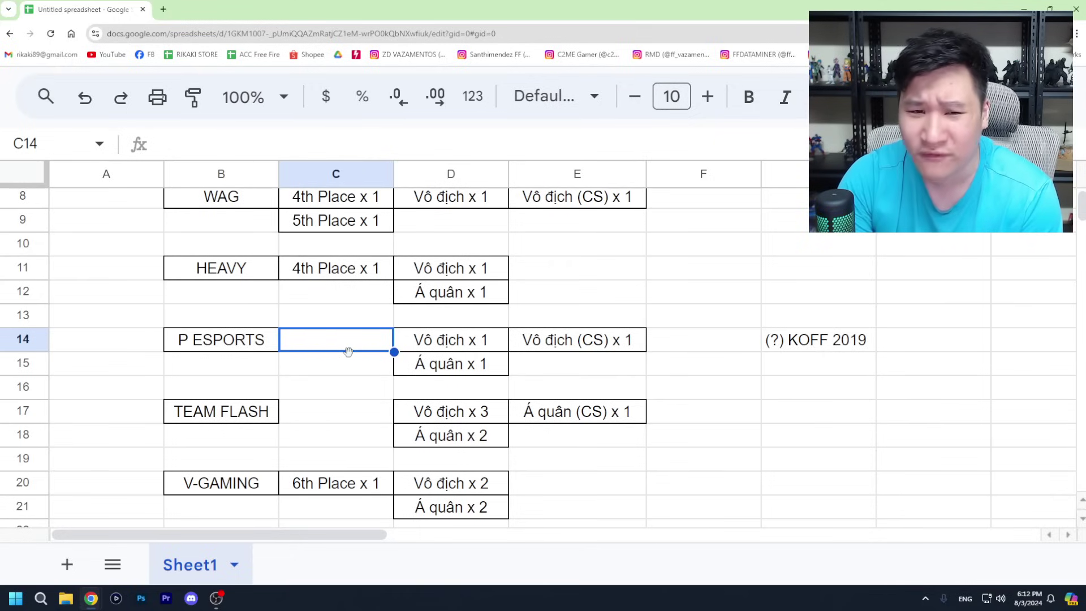
scroll(351, 348, up, 1)
scroll(352, 347, up, 1)
click(546, 342)
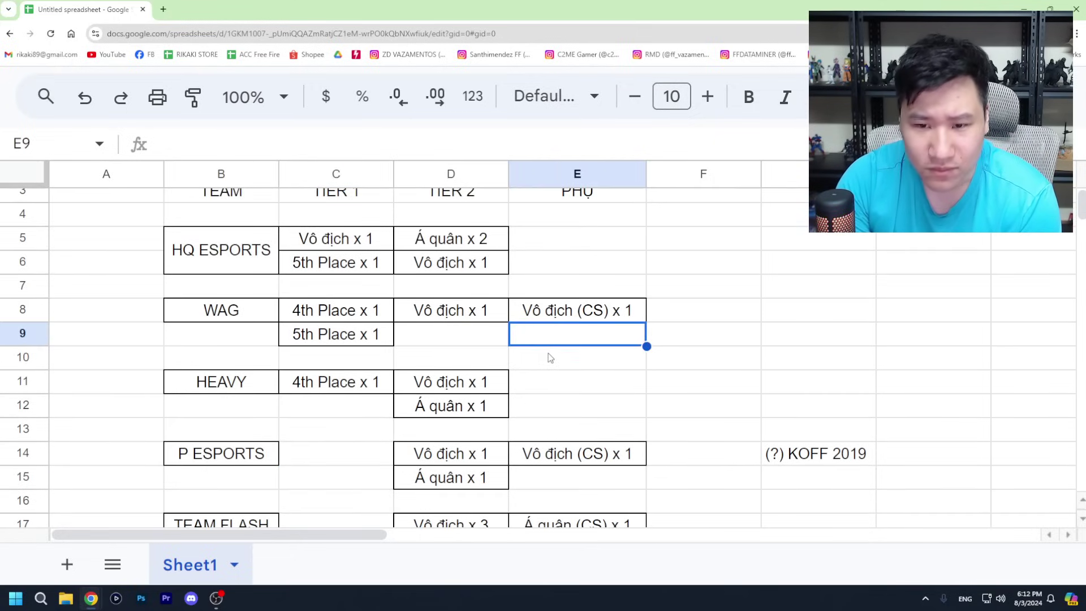
scroll(579, 351, down, 1)
scroll(574, 361, up, 1)
scroll(570, 355, down, 3)
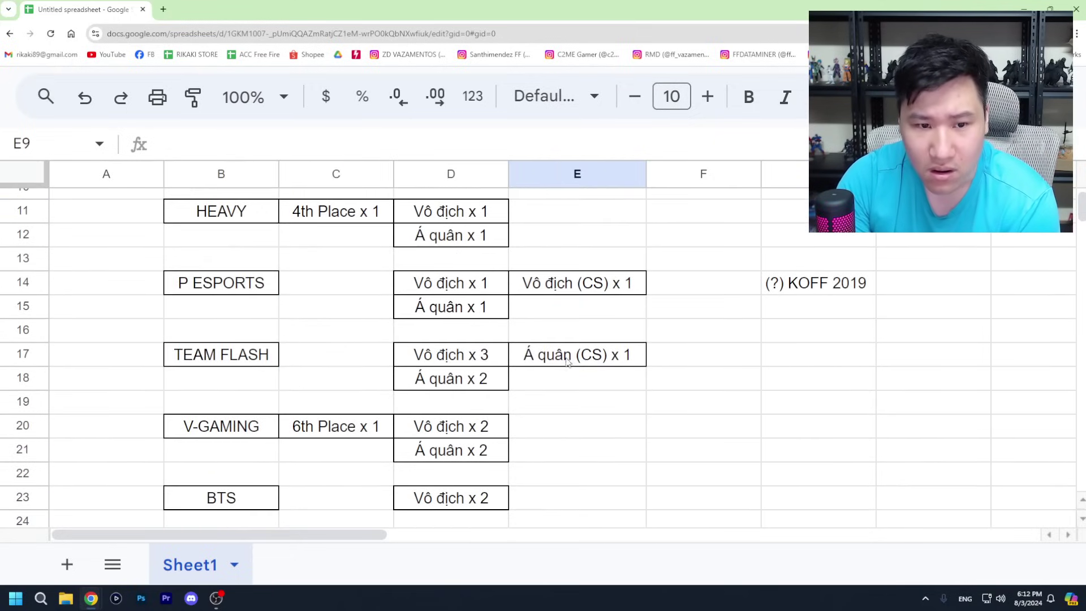
scroll(570, 351, up, 4)
Step: Inspect HQ ESPORTS' Tier 1 entry in C5 and TEAM FLASH's PHỤ entry in E17
click(330, 293)
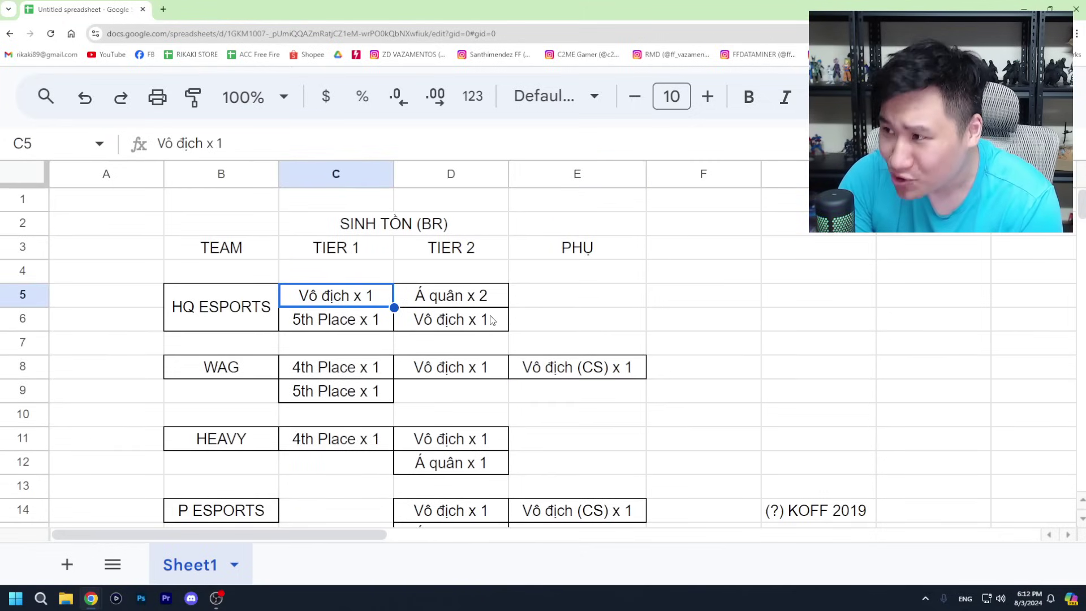
scroll(657, 382, down, 3)
click(645, 410)
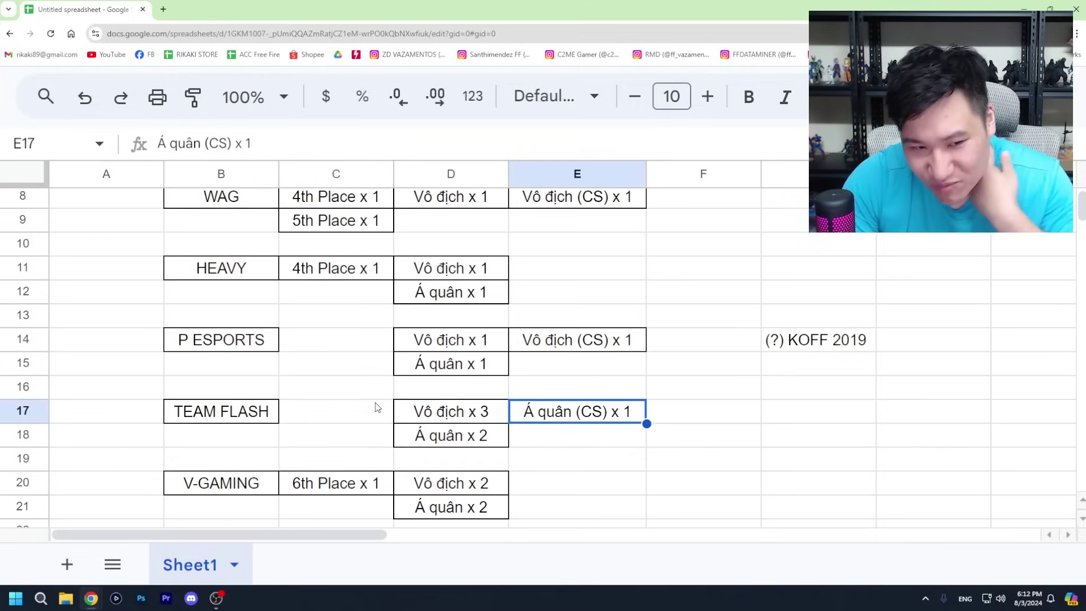
Step: Review the achievements of the remaining teams down to the GOW row and return to the table's headings
scroll(365, 417, down, 2)
scroll(286, 315, up, 1)
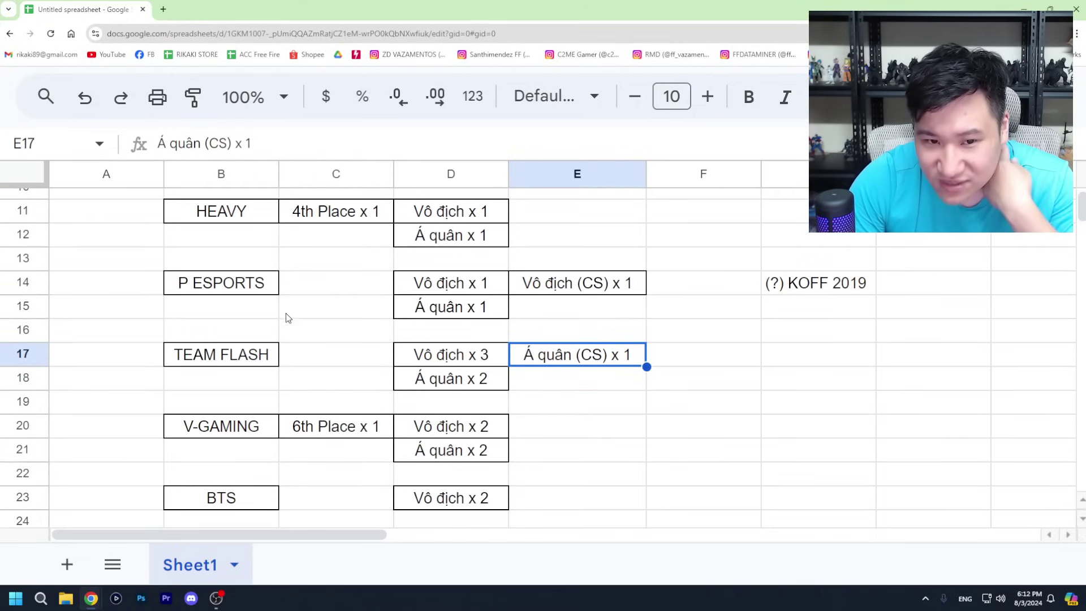
scroll(289, 339, down, 1)
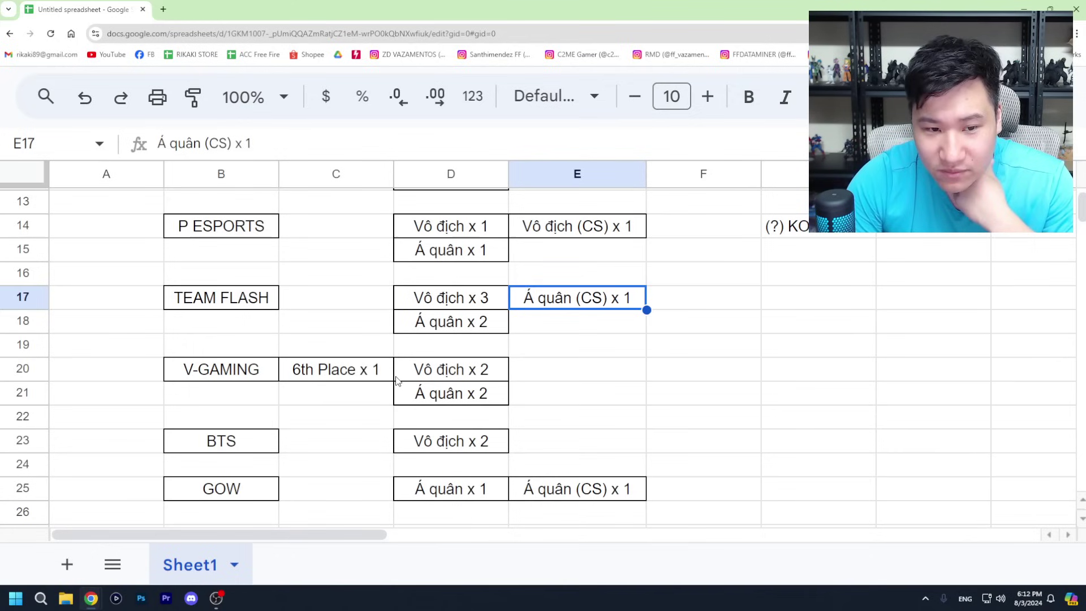
scroll(456, 439, down, 1)
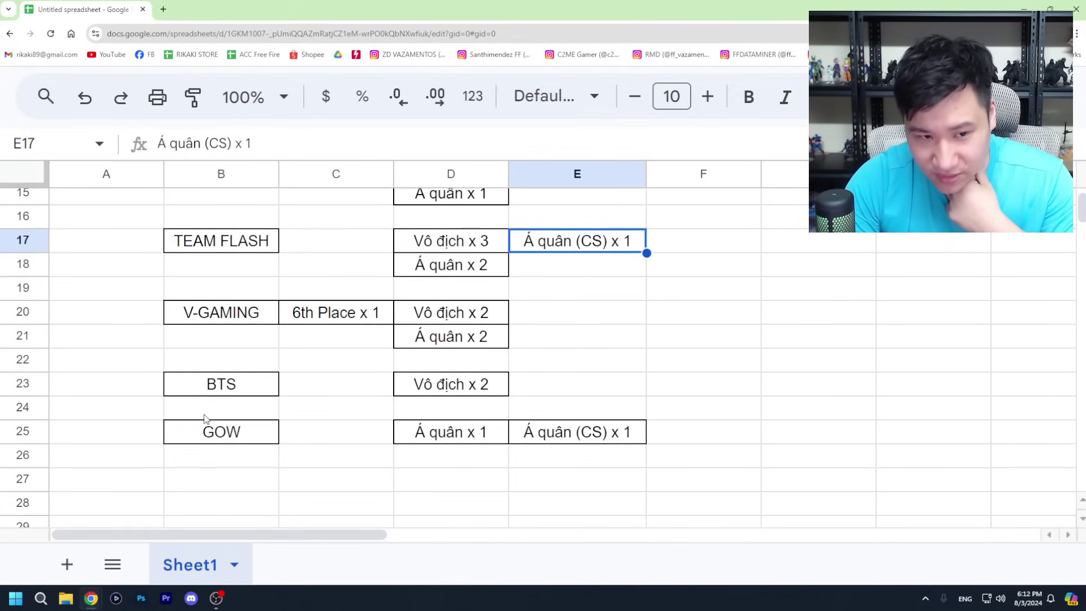
scroll(456, 455, up, 3)
scroll(457, 457, up, 3)
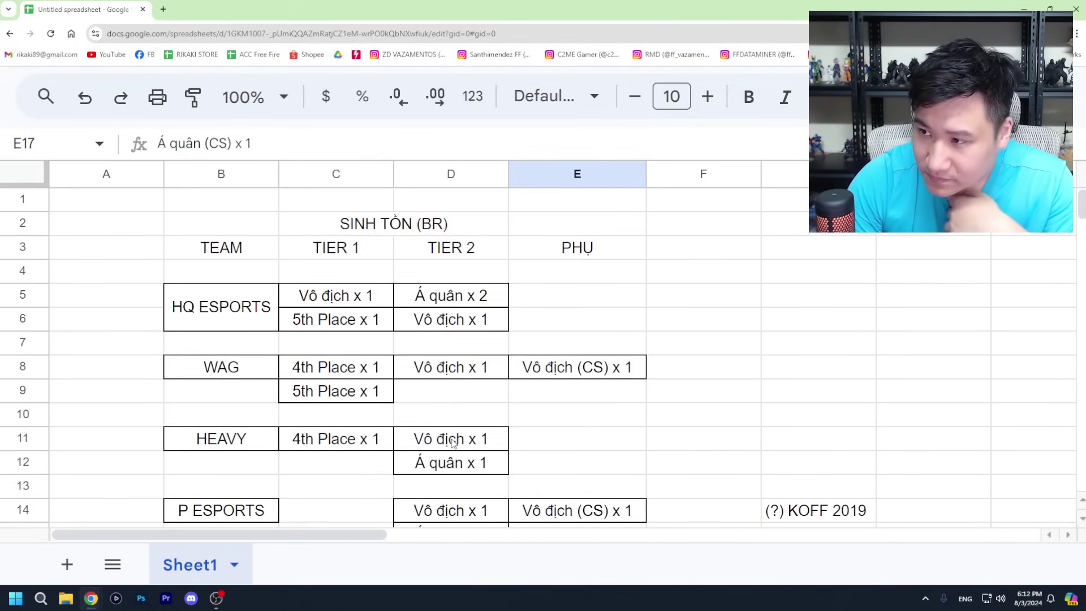
Step: Enlarge the spreadsheet view and review the table from HQ ESPORTS down to TEAM FLASH and back
scroll(332, 398, up, 2)
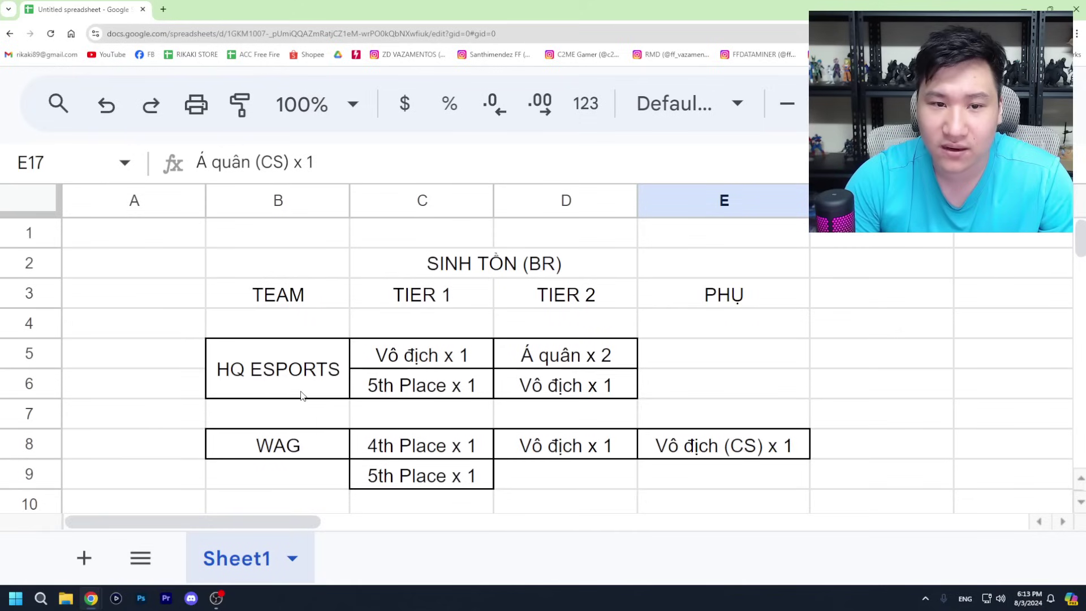
scroll(303, 394, down, 1)
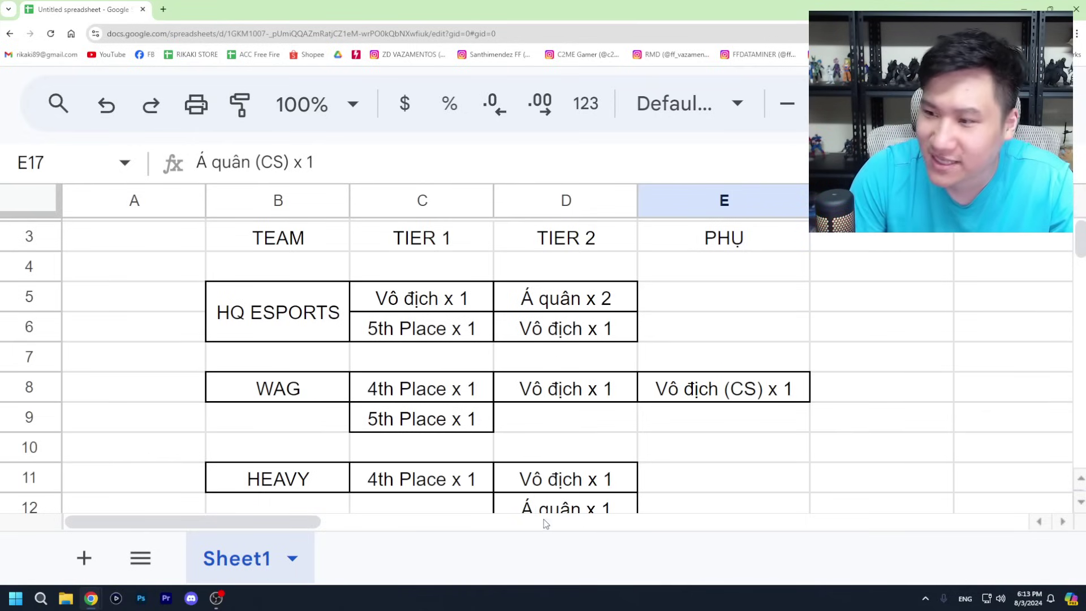
scroll(593, 342, down, 1)
scroll(825, 456, down, 3)
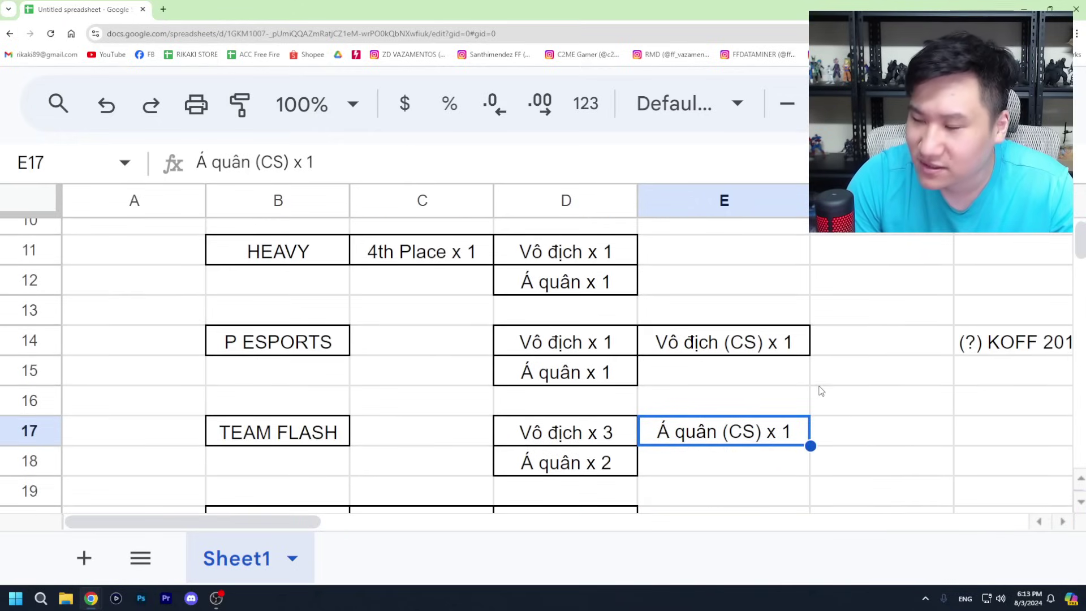
scroll(810, 405, up, 4)
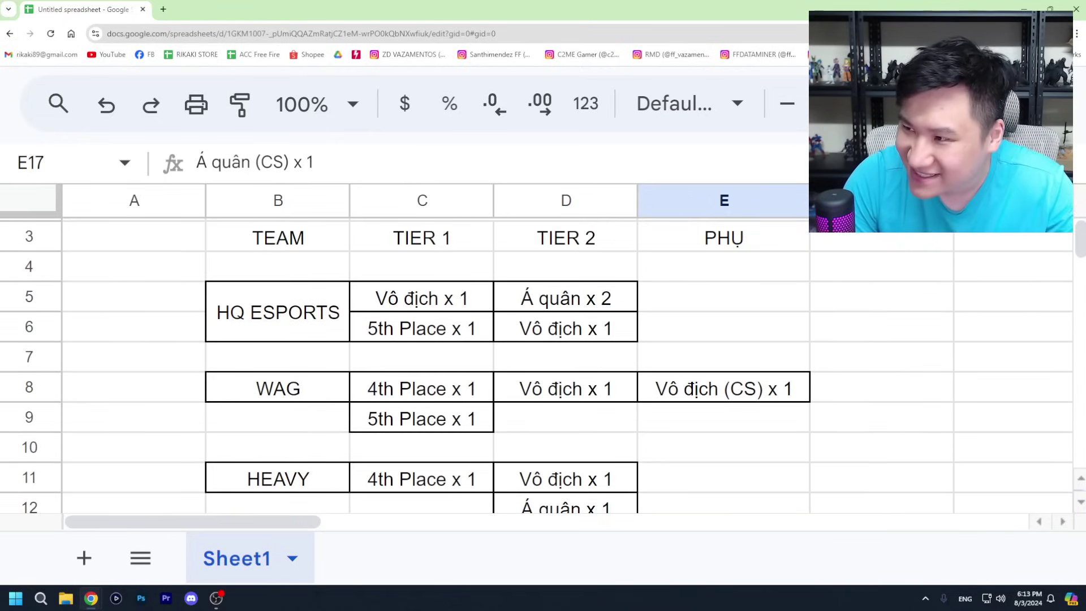